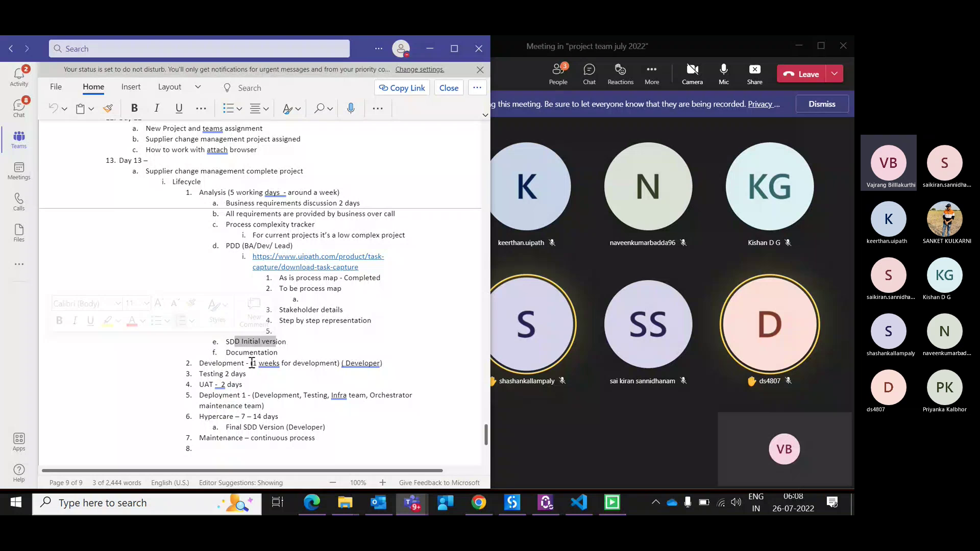
Select the development and testing duration text in the lifecycle notes
drag(253, 363, 337, 366)
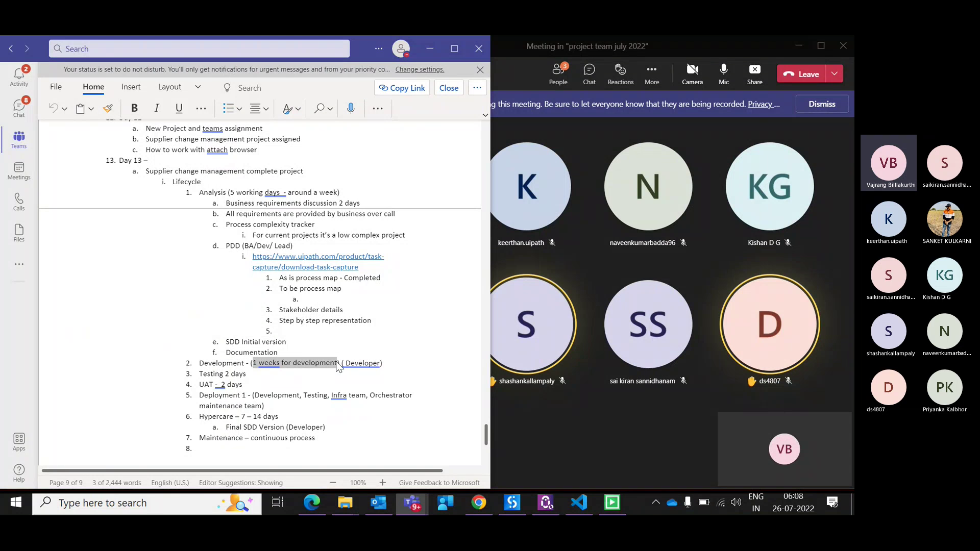
click(250, 375)
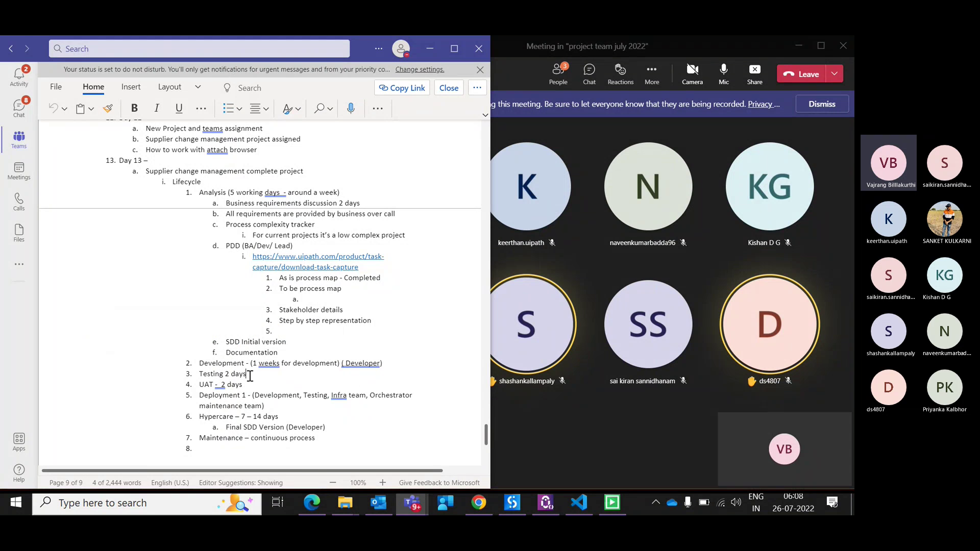
drag(225, 374, 218, 398)
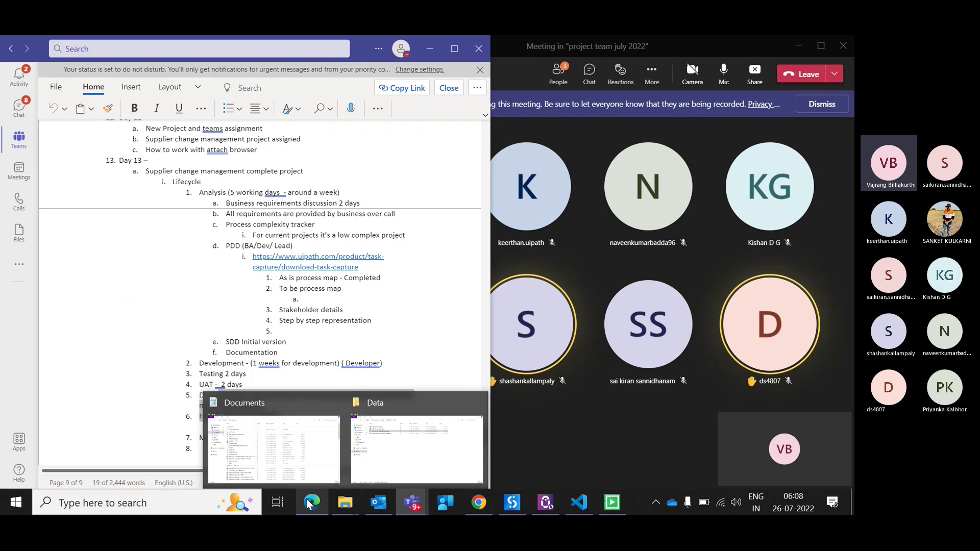
Search GitHub in Edge, open the RPA-Developer-in-30-Days repository home page, and copy its URL
mouse_move(310, 505)
click(327, 447)
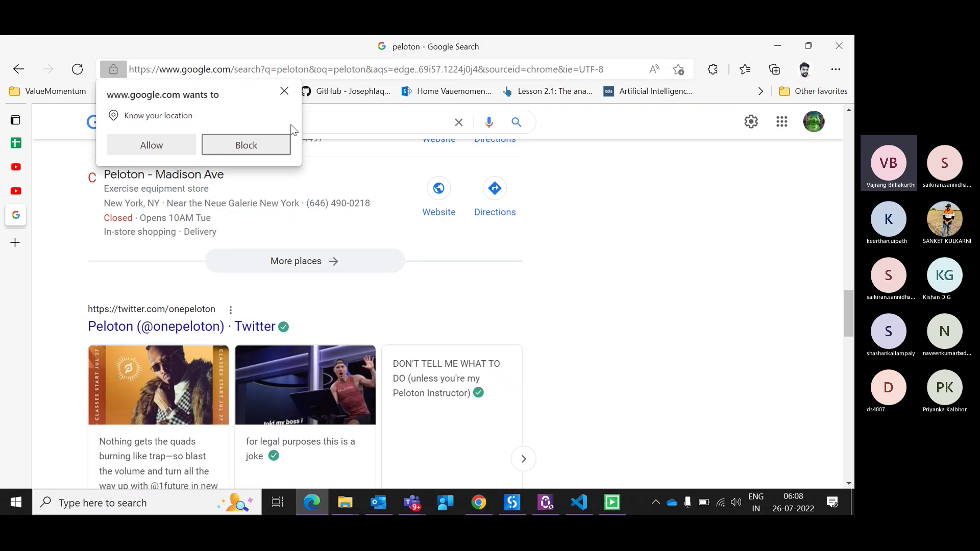
click(302, 72)
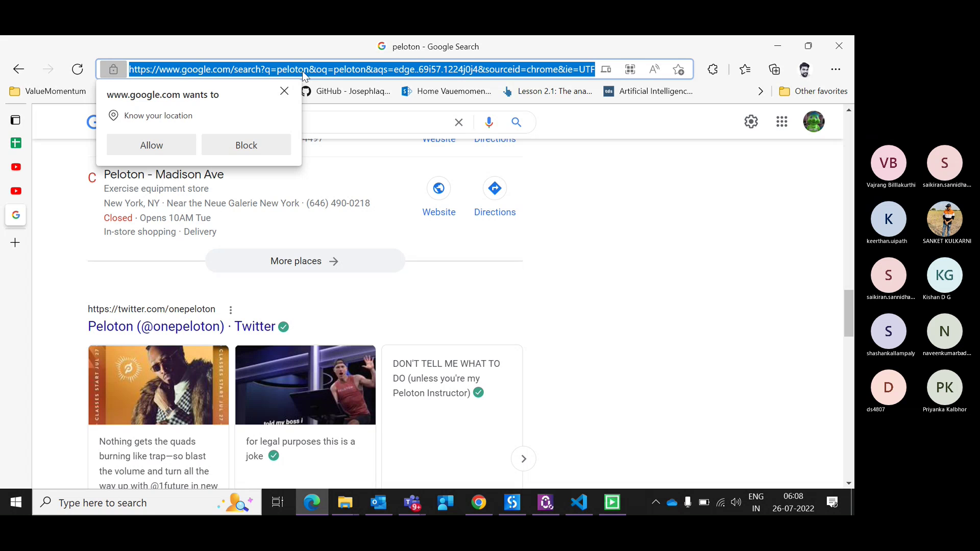
text(github )
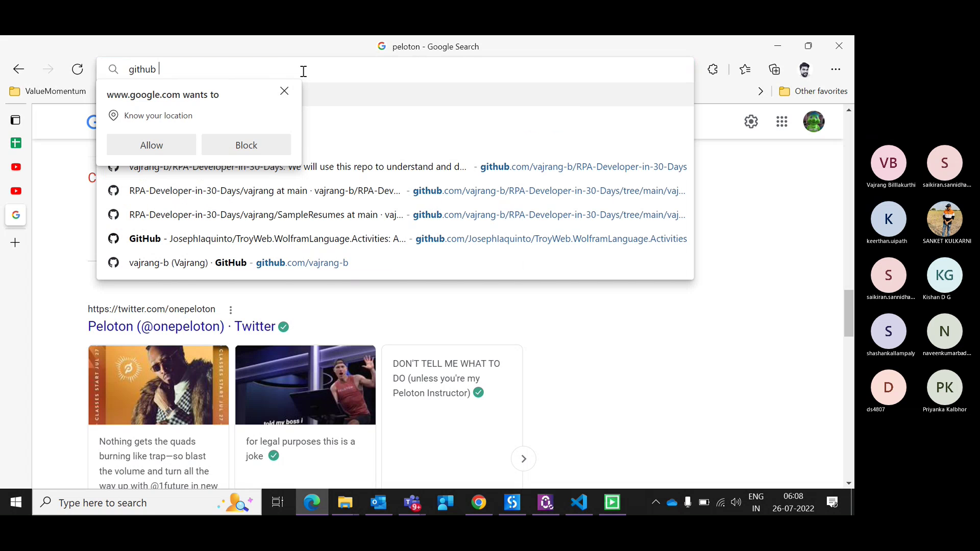
text(vajrang)
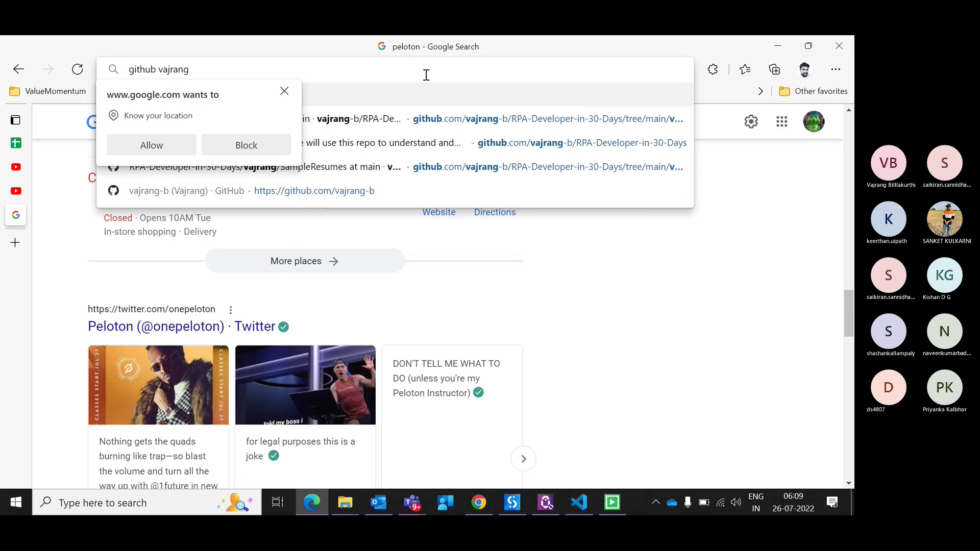
click(414, 118)
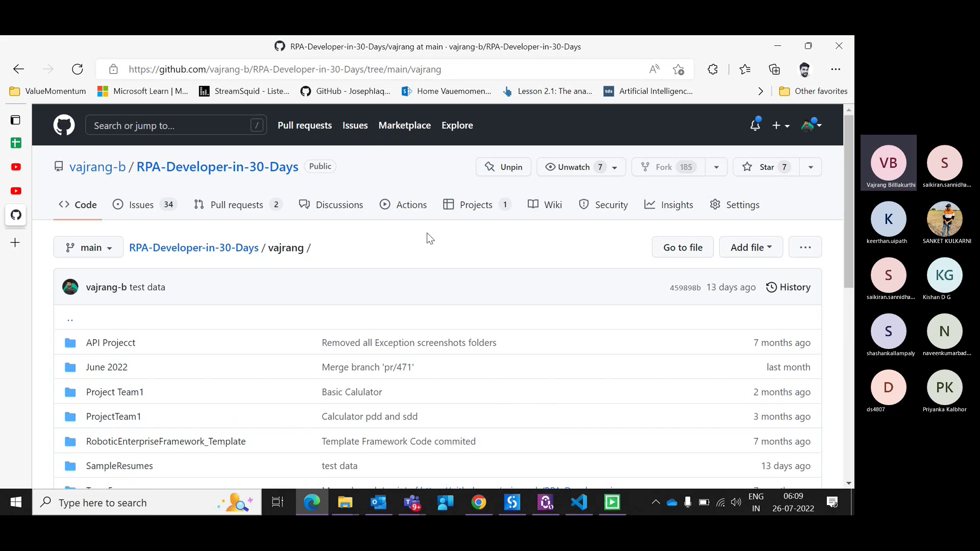
click(228, 248)
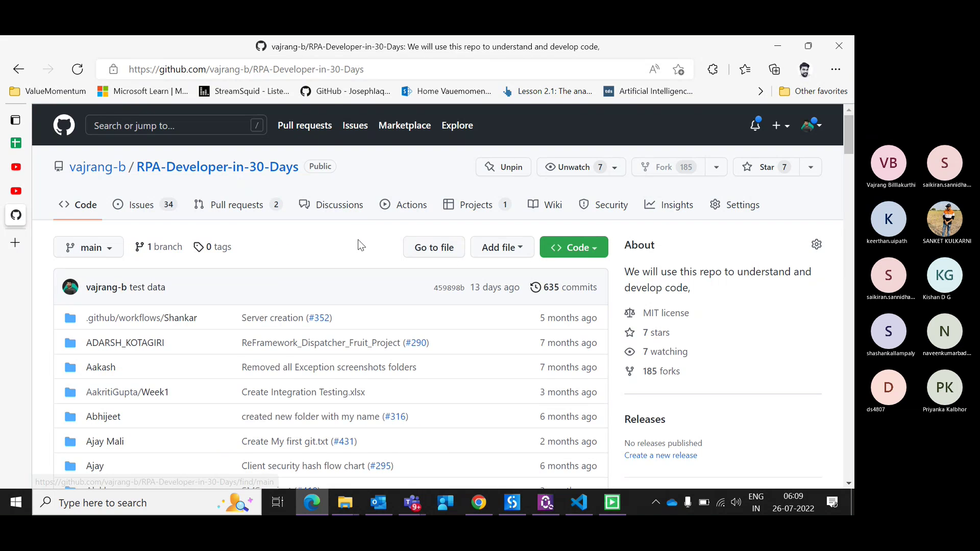
click(363, 73)
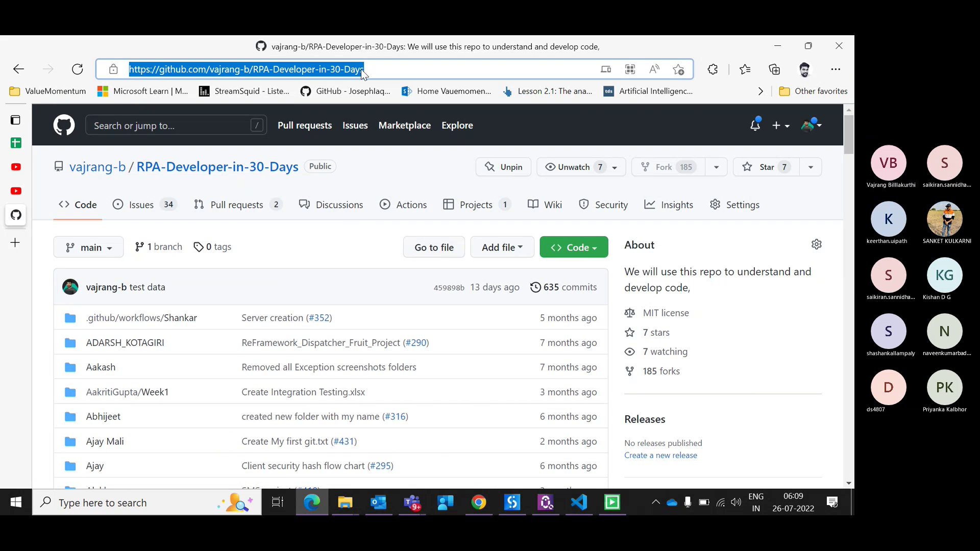
click(418, 509)
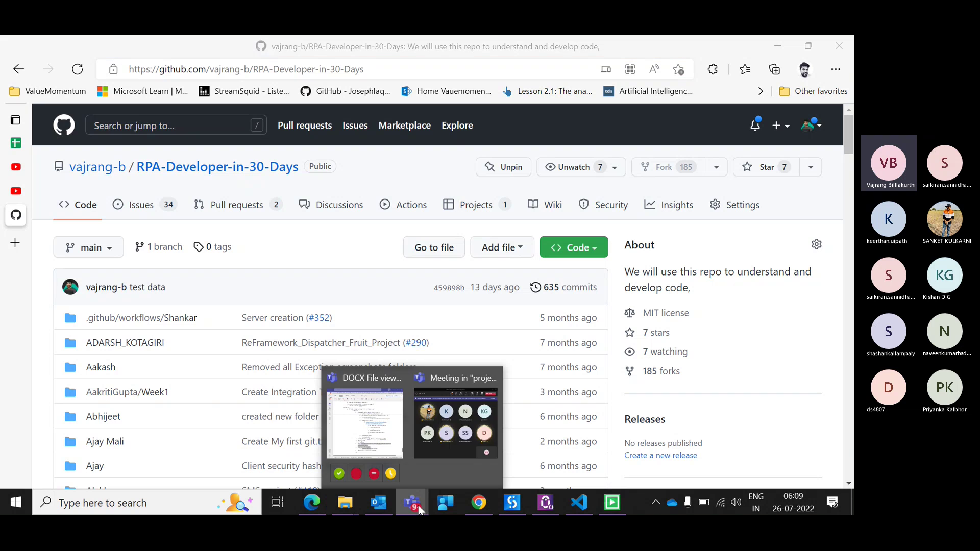
Promote the empty item after Maintenance to the top level and title it 'Day 14 Github'
click(401, 408)
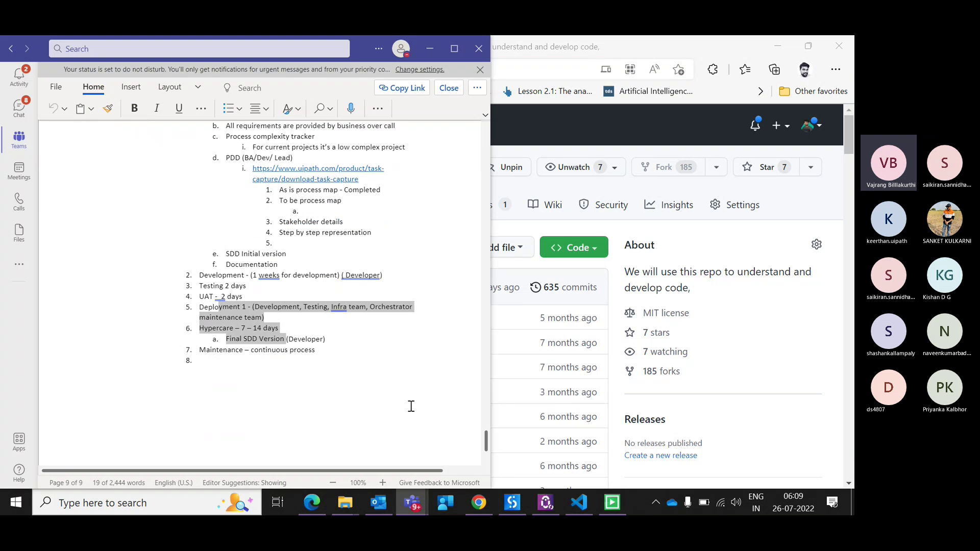
click(245, 395)
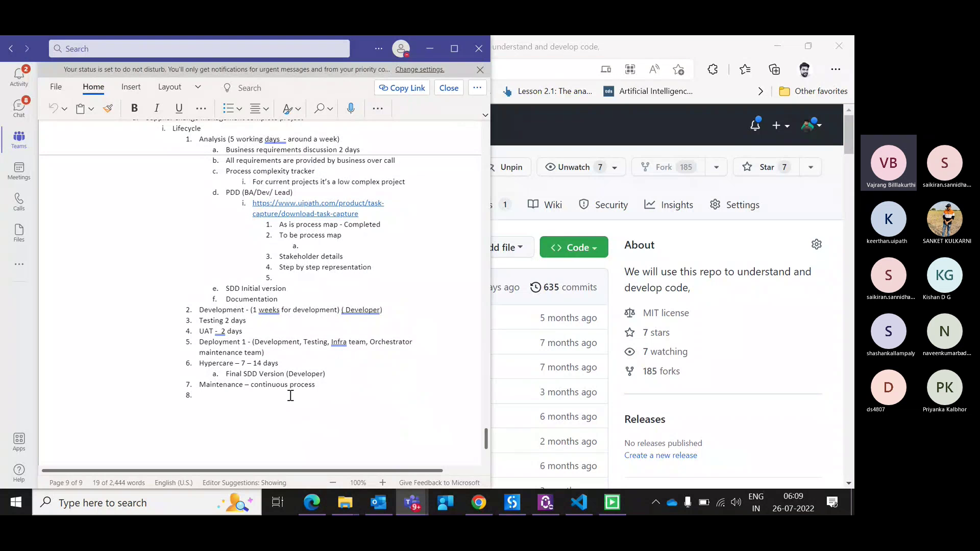
key(shift+Tab)
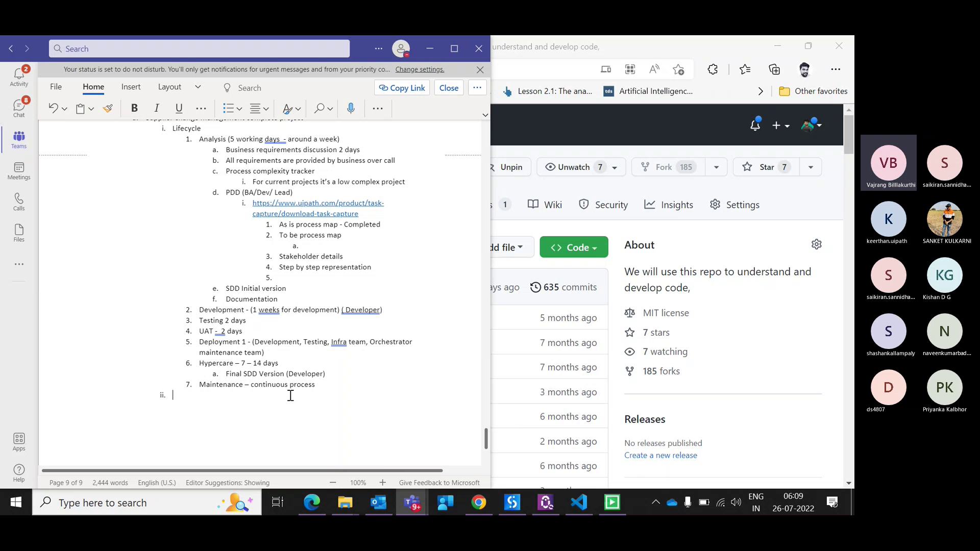
key(shift+Tab)
scroll(291, 396, up, 1)
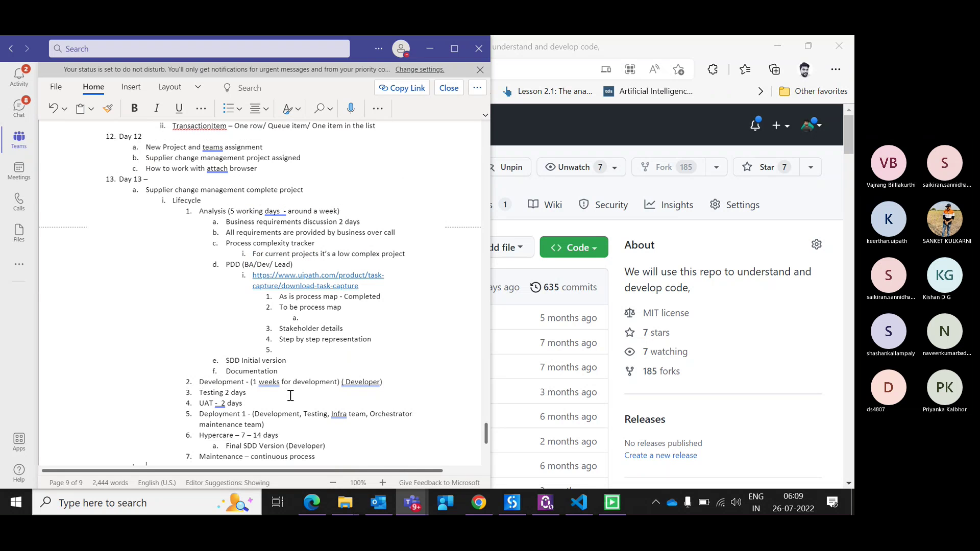
scroll(291, 396, down, 3)
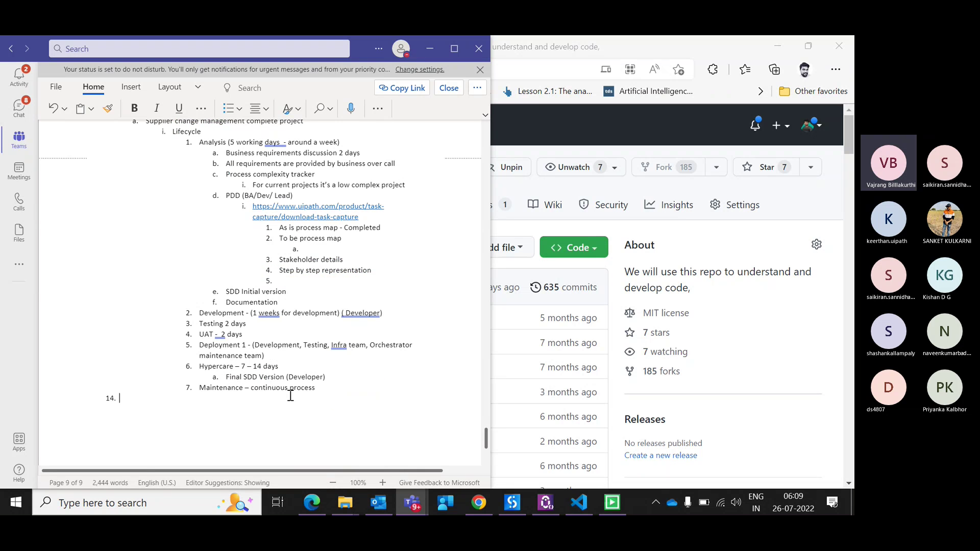
text(Day 14)
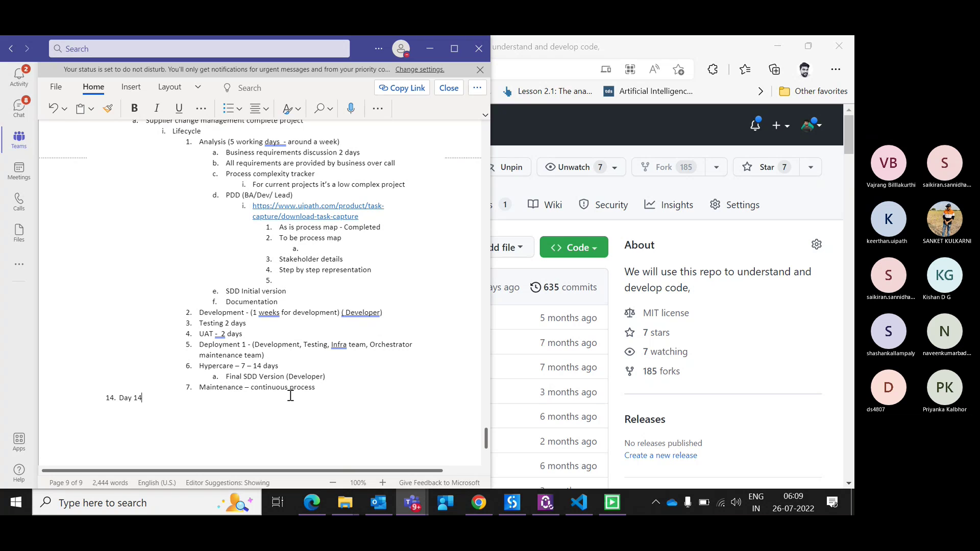
text( Github)
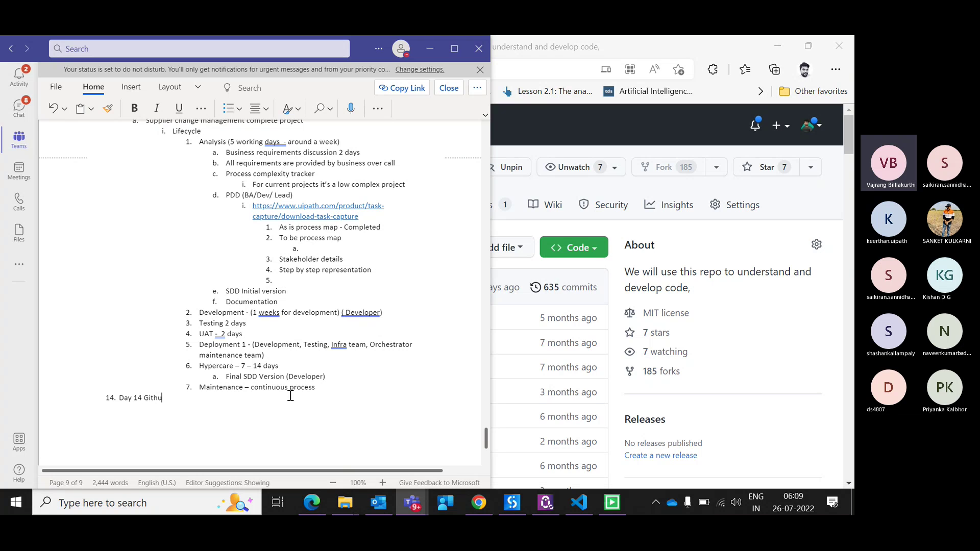
key(Return)
Add an indented sub-item 'Repo url - ' followed by the pasted repository link
key(Tab)
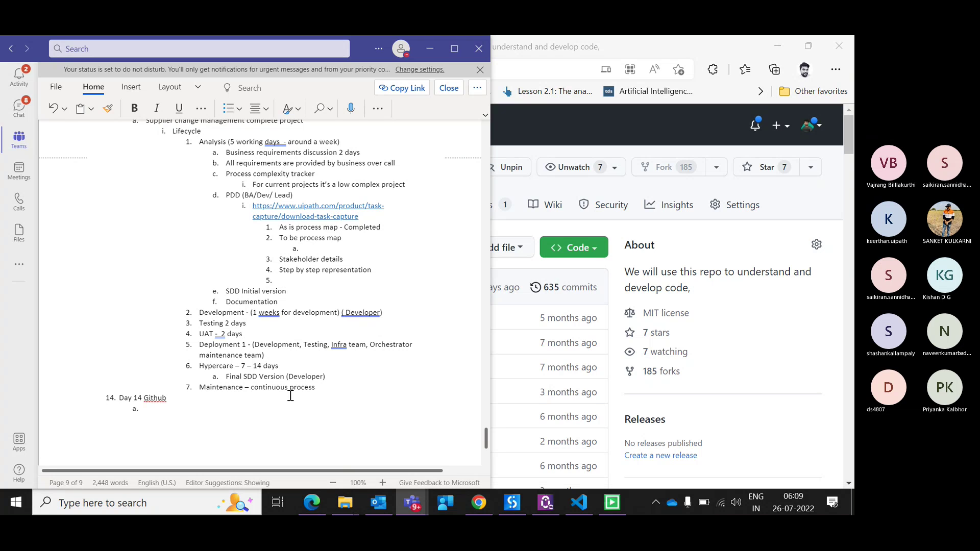
text(Repo)
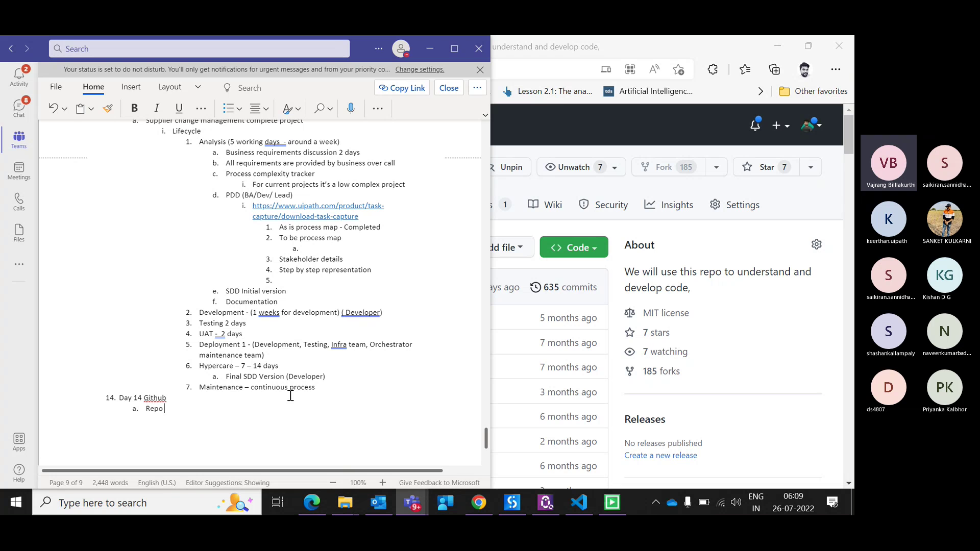
text( url -)
text(vajrang-b/RPA-Developer-in-30-Days: We will use this repo to understand and develop code, (github.com))
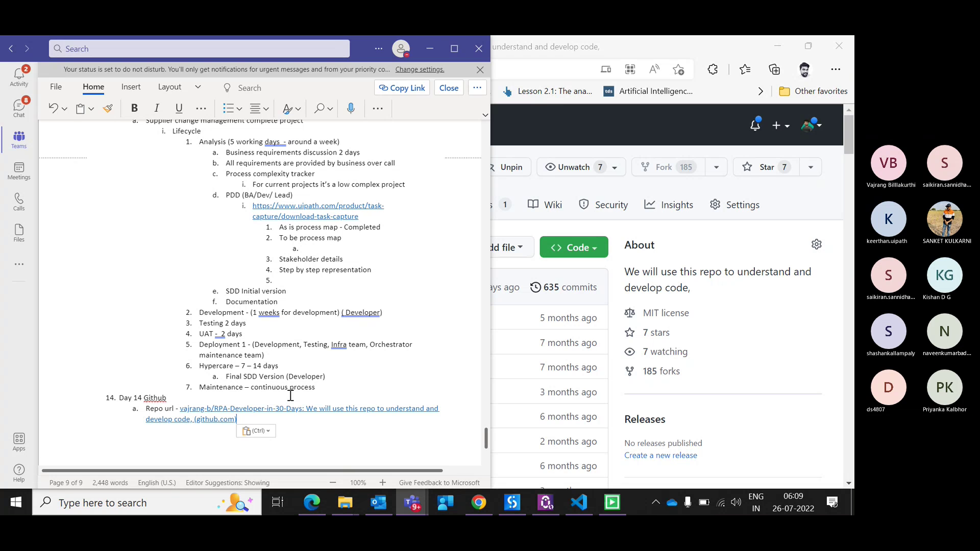
key(Return)
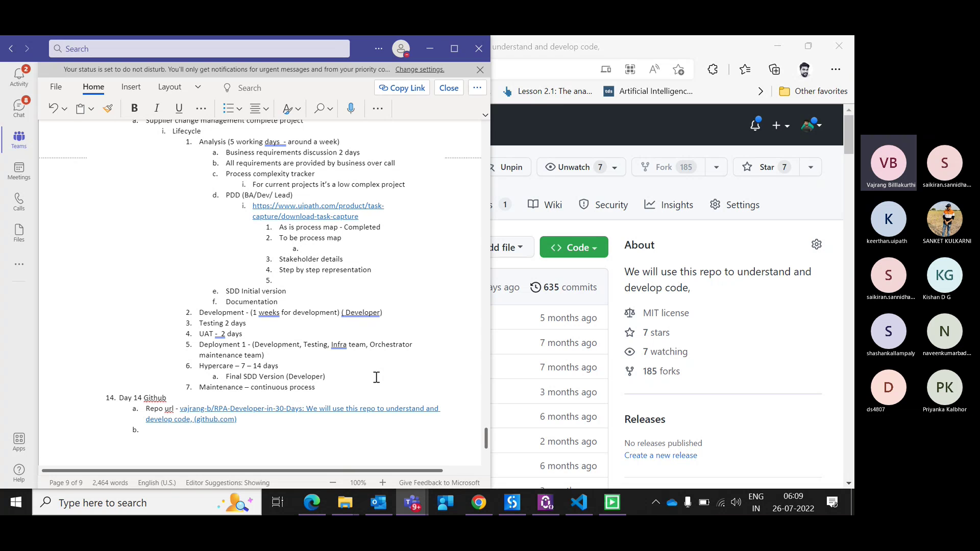
key(alt+Tab)
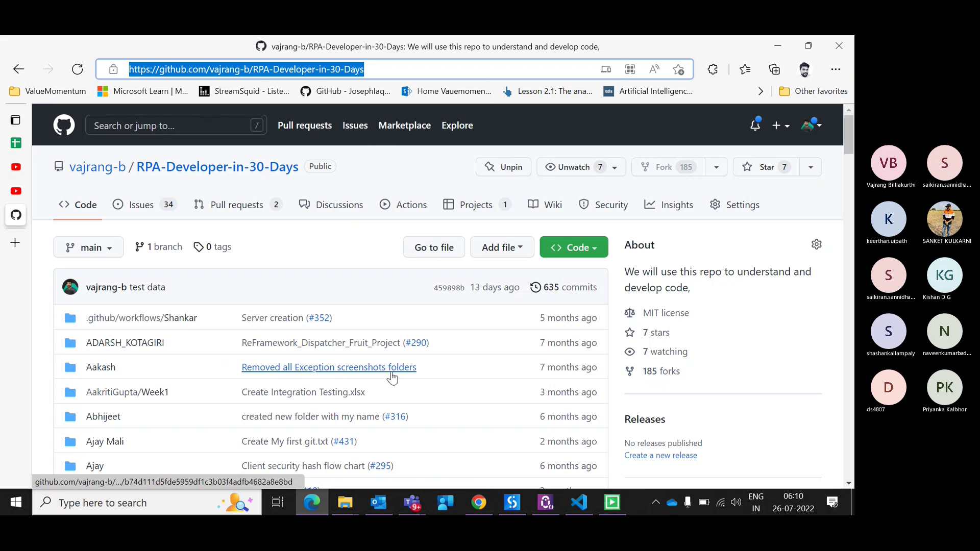
Scroll through the repository's contributor folder list, then switch back to the Word notes
scroll(370, 408, down, 10)
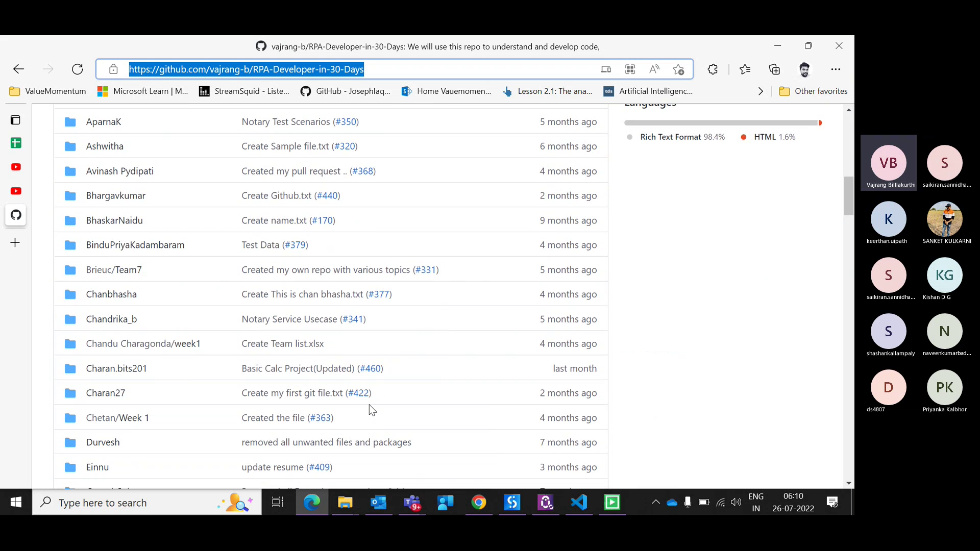
scroll(369, 404, up, 8)
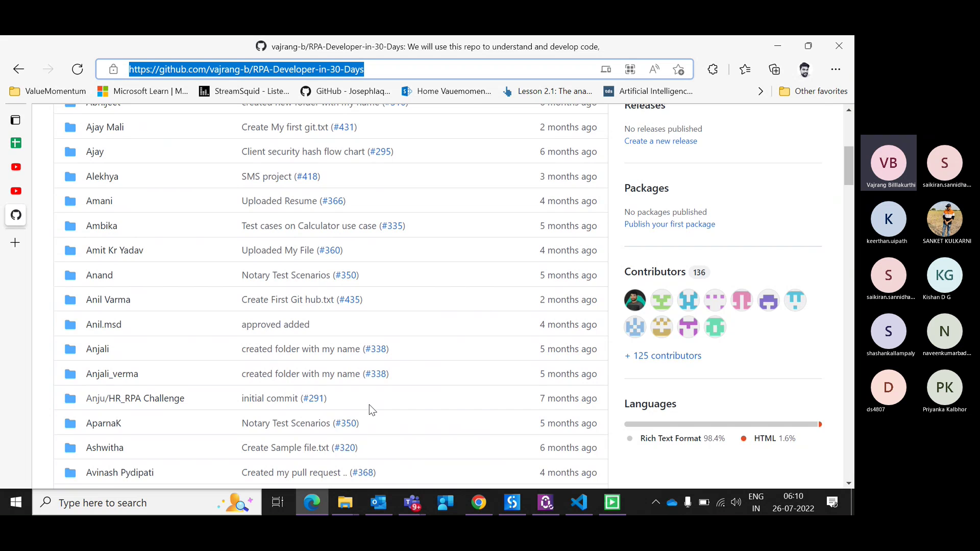
scroll(369, 405, down, 6)
scroll(369, 404, up, 10)
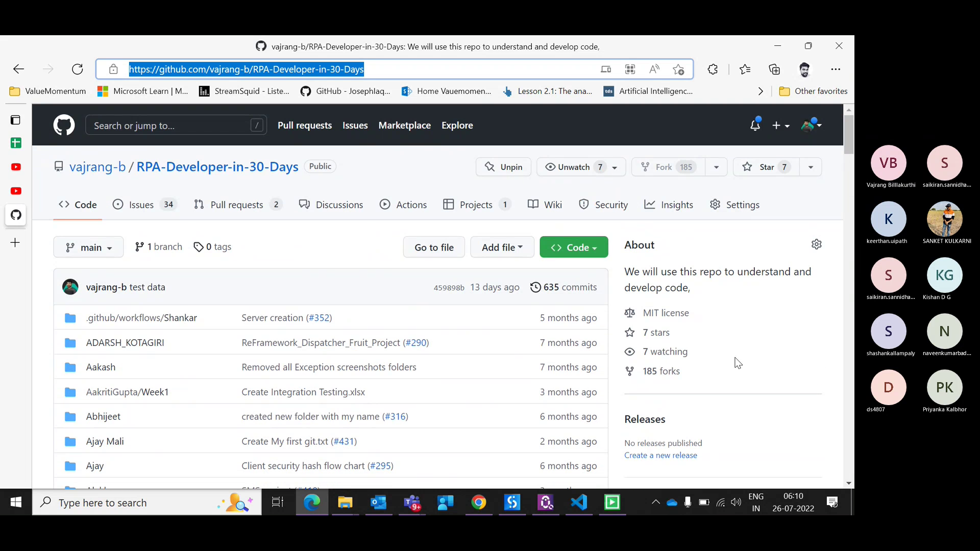
click(738, 363)
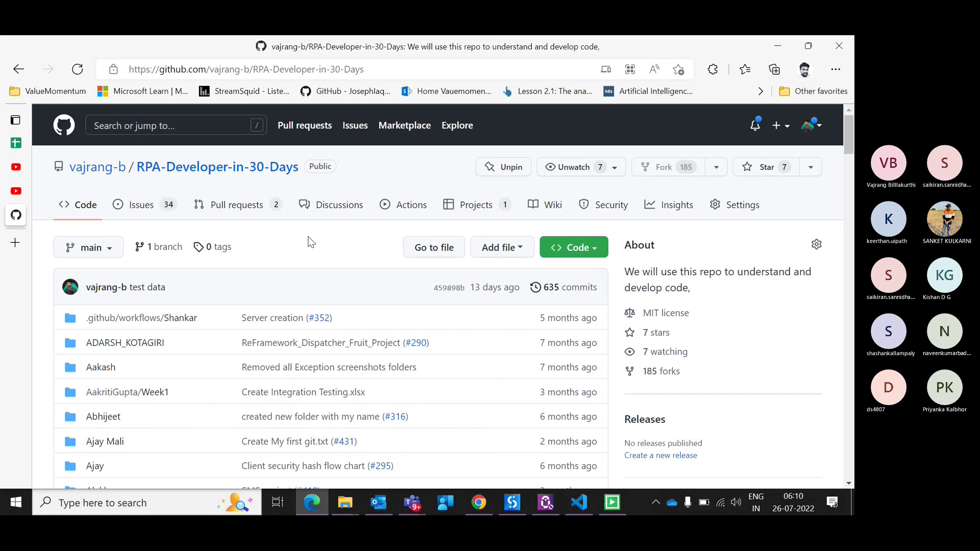
key(alt+Tab)
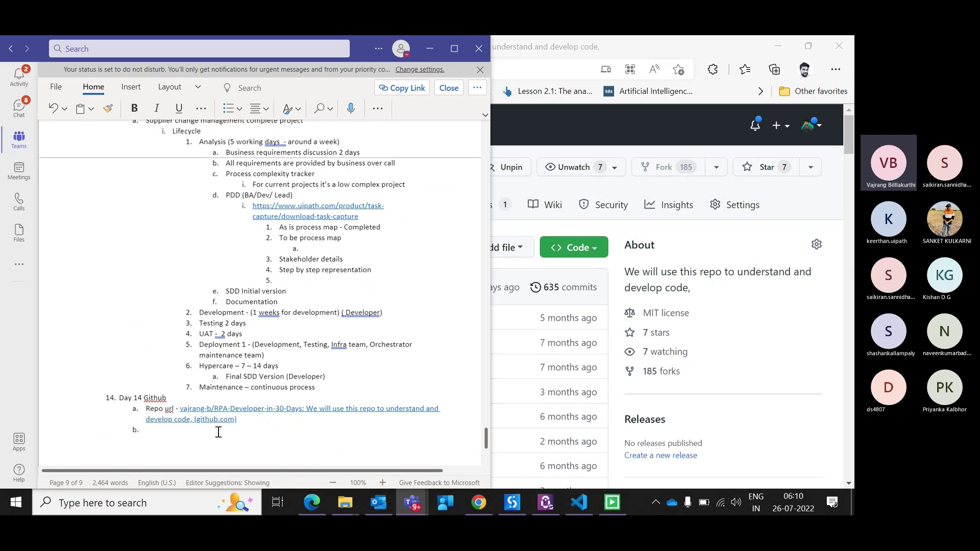
Search 'download github desktop' in Edge, open desktop.github.com, and copy its address
mouse_move(409, 508)
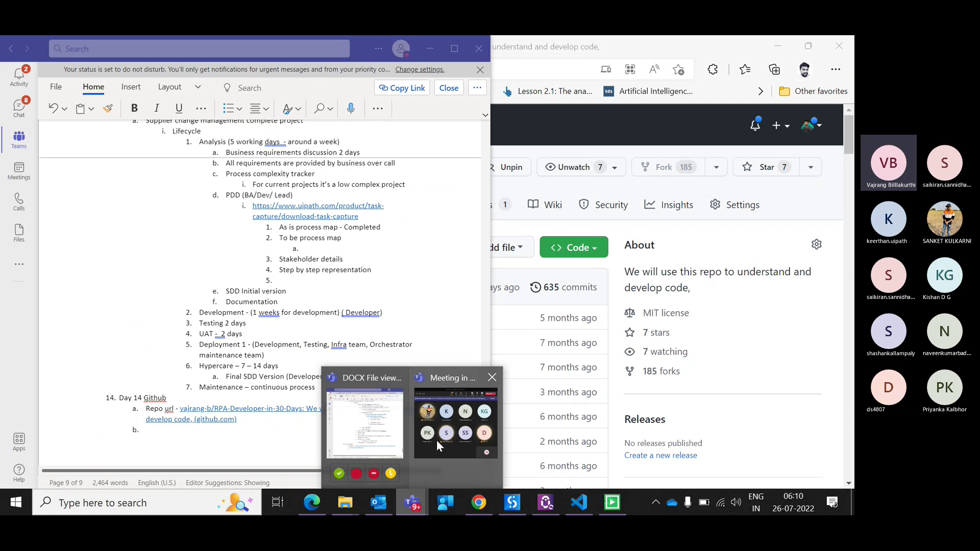
mouse_move(442, 440)
click(379, 440)
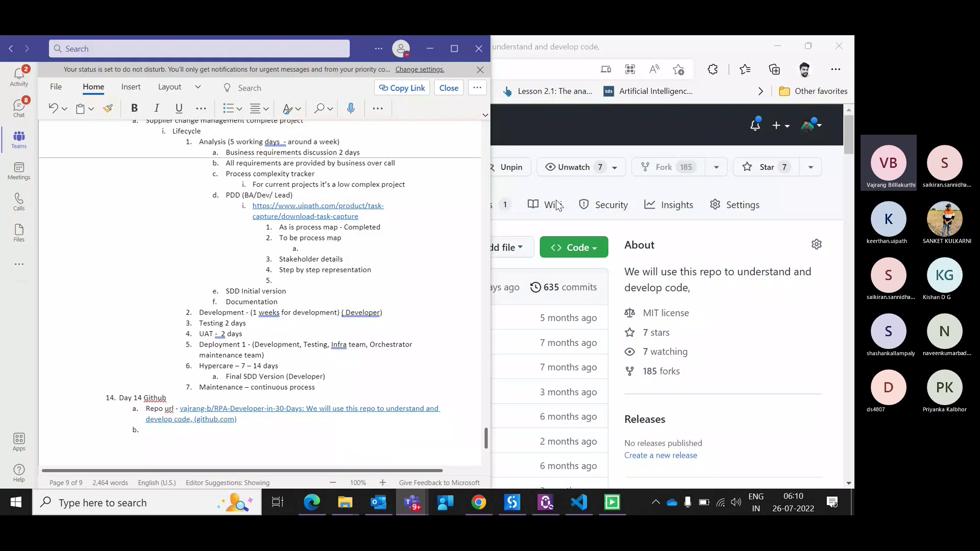
click(557, 49)
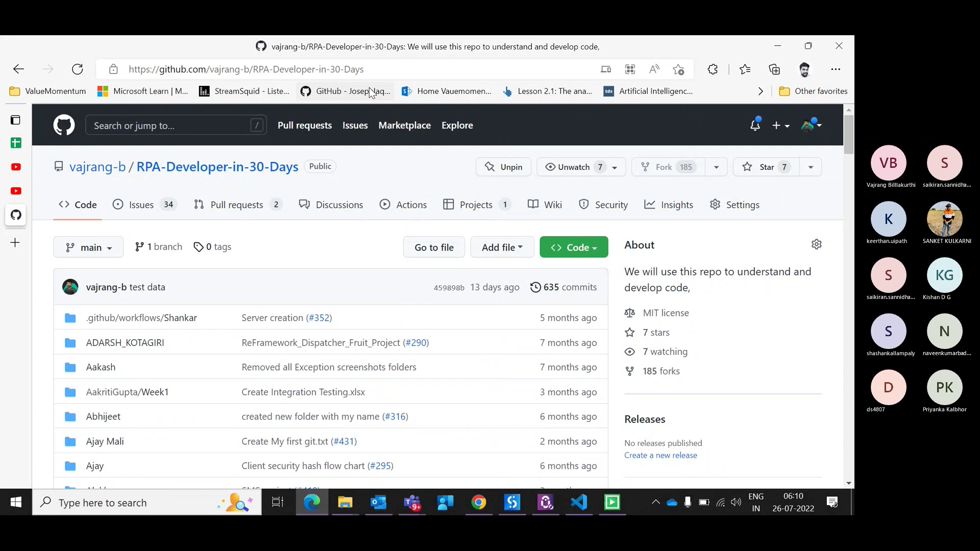
click(364, 71)
text(downlo)
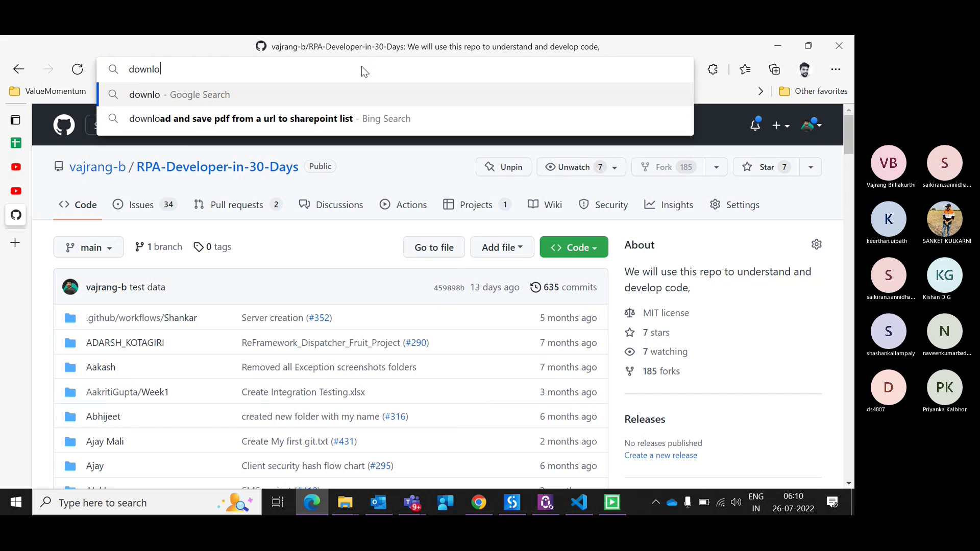
text(ad github desktop)
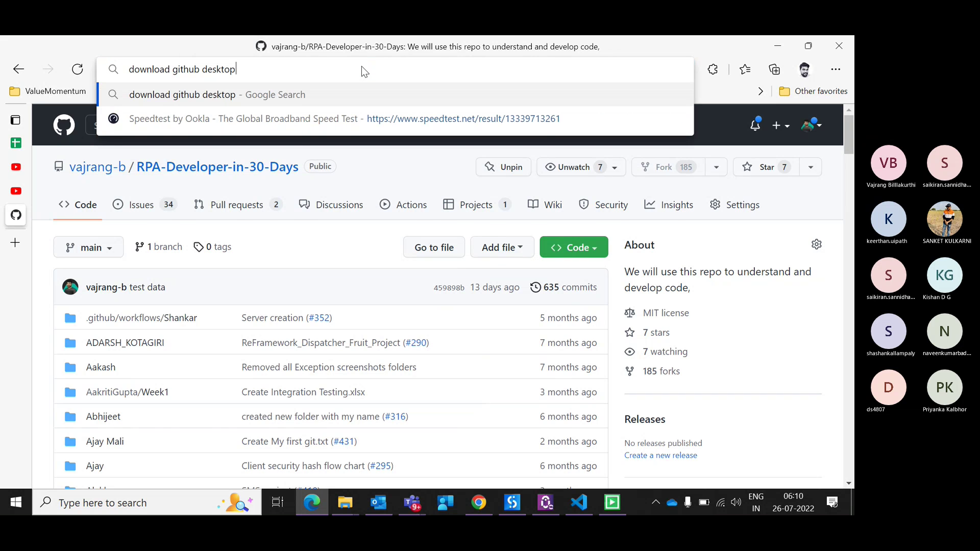
key(Return)
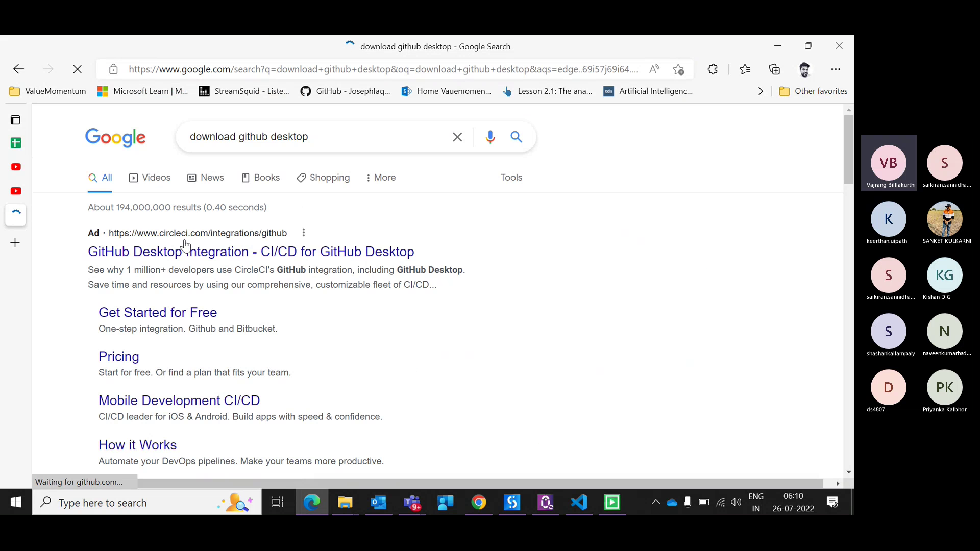
scroll(216, 371, down, 5)
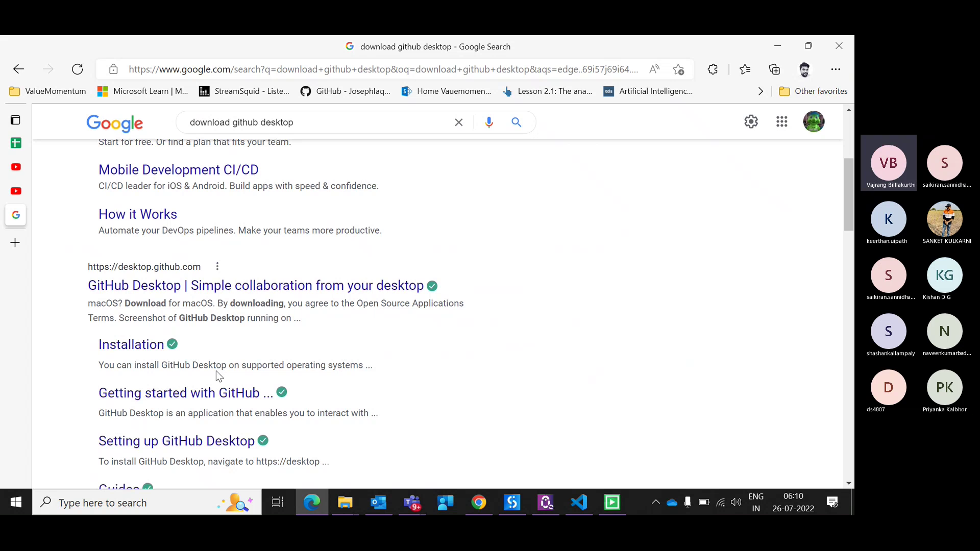
click(186, 291)
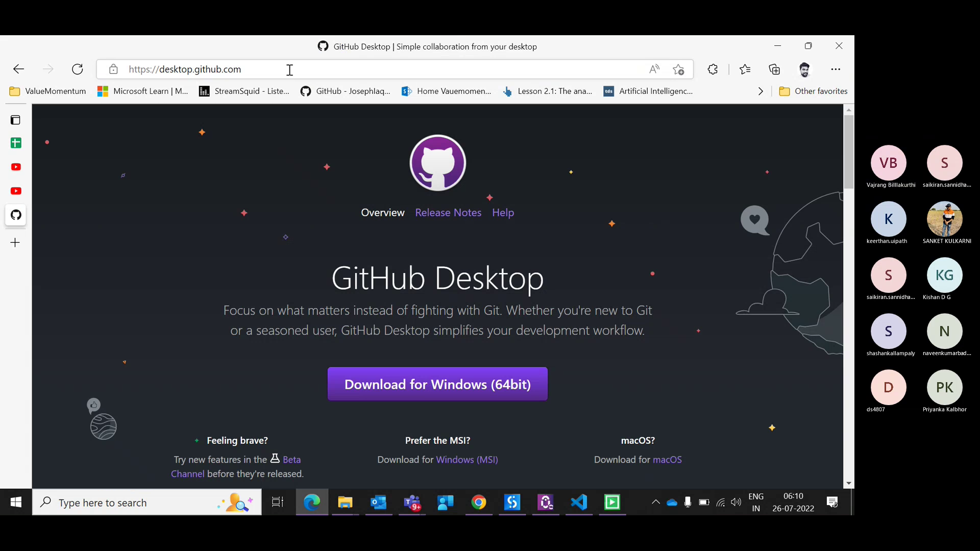
click(290, 69)
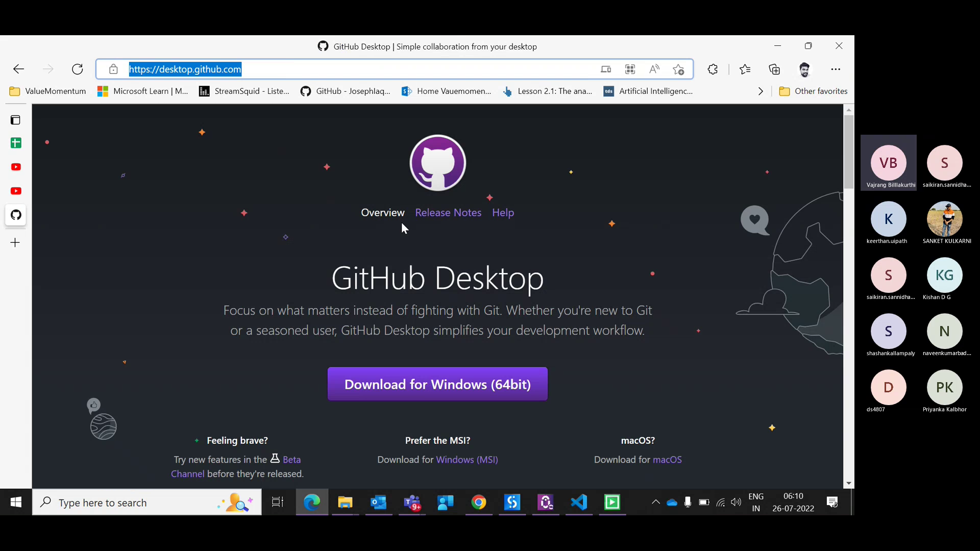
key(alt+Tab)
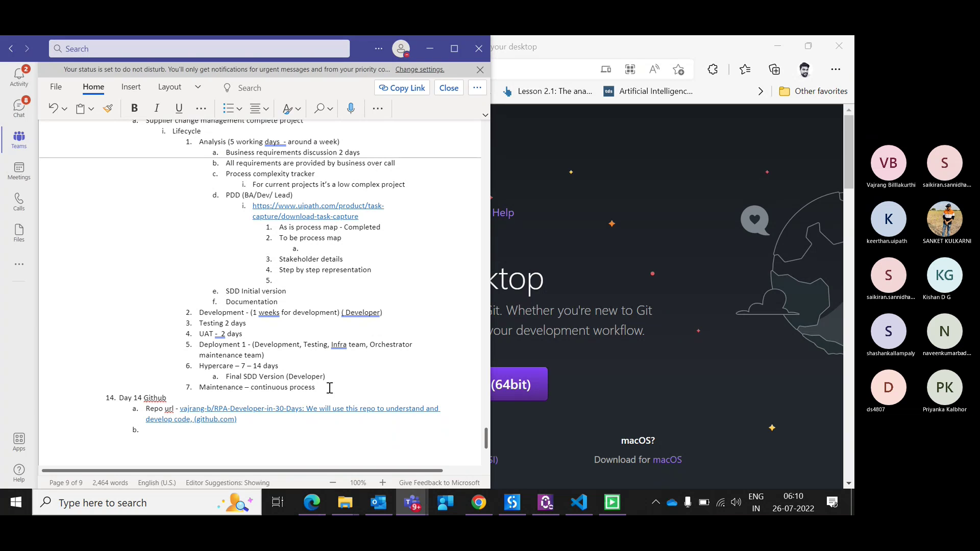
At item b, type 'Download github desktop' and paste the GitHub Desktop link as an indented entry
click(309, 420)
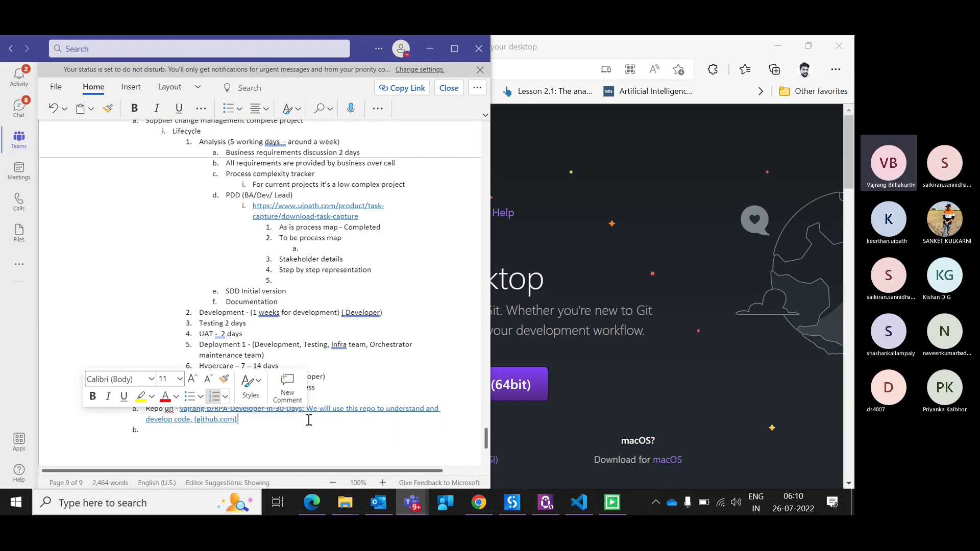
text(D)
key(BackSpace)
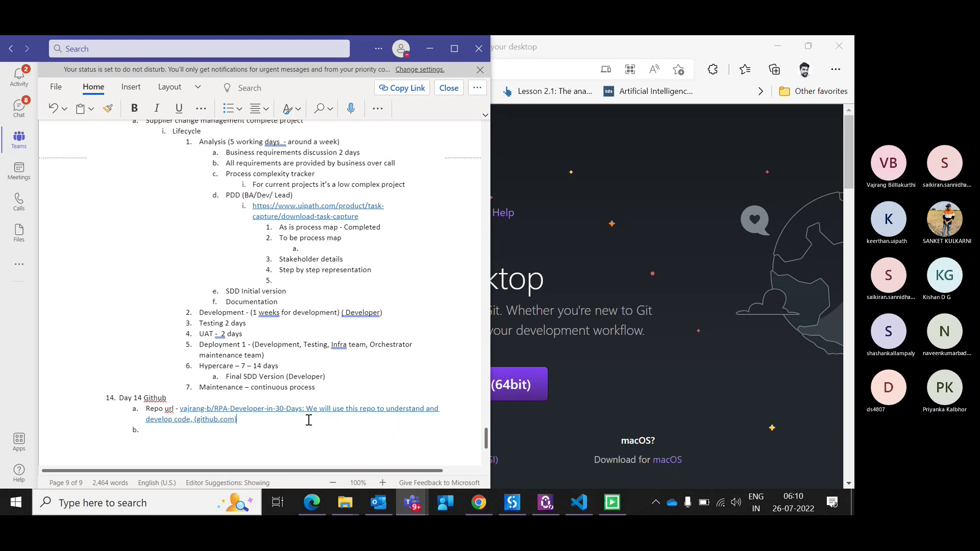
key(Down)
text(Download github desktop)
key(Tab)
text(GitHub Desktop | Simple collaboration from your desktop)
key(Return)
key(shift+Tab)
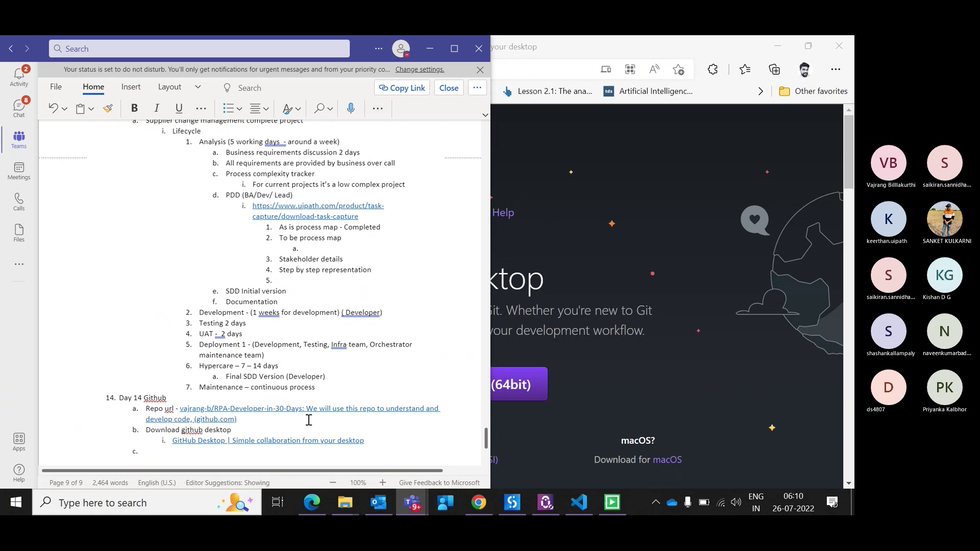
key(alt+Tab)
key(alt+Tab)
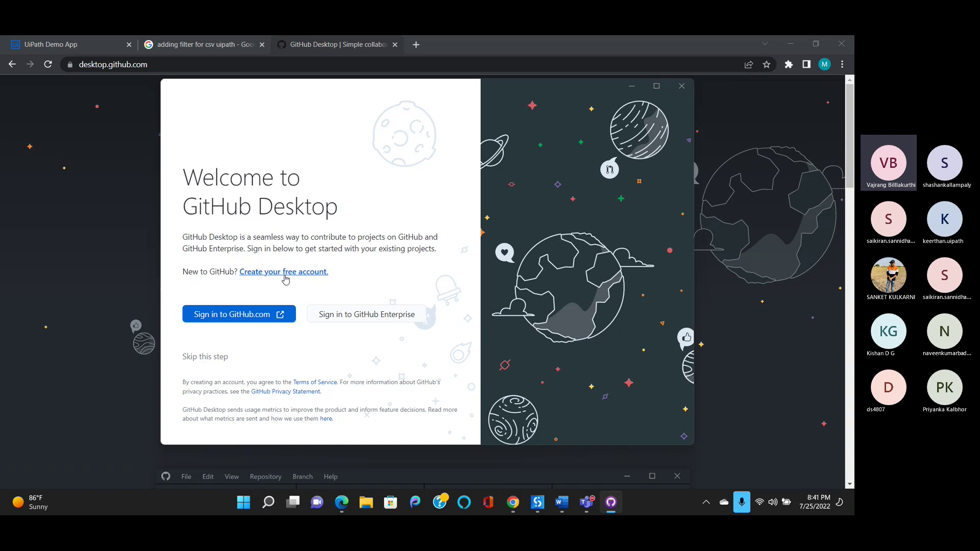
From GitHub Desktop's sign-in, reach GitHub's sign-up page and enter a username
click(252, 314)
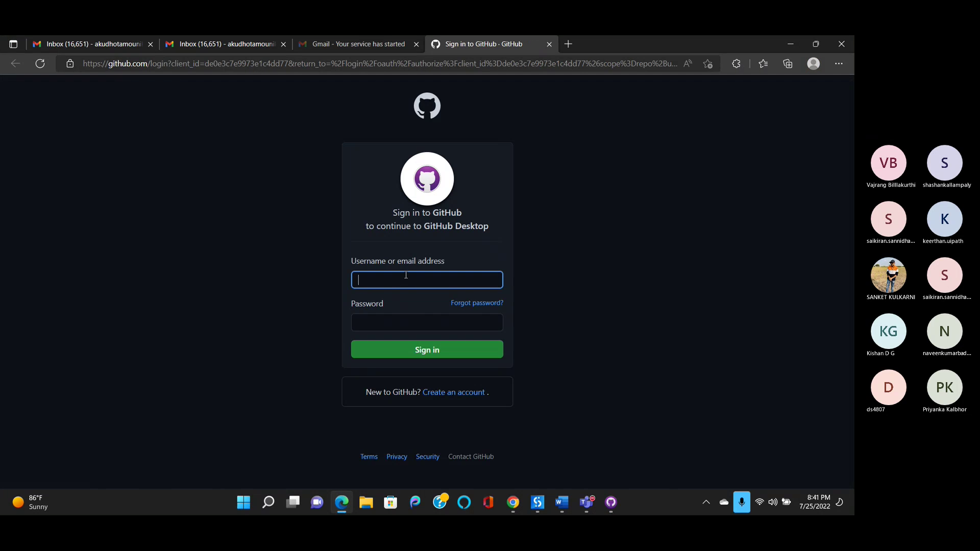
click(406, 276)
click(321, 342)
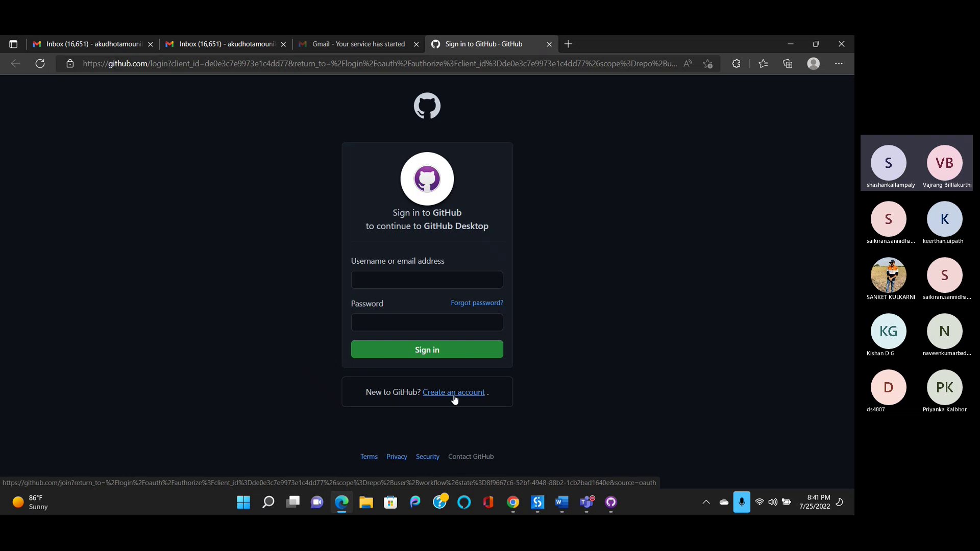
click(454, 396)
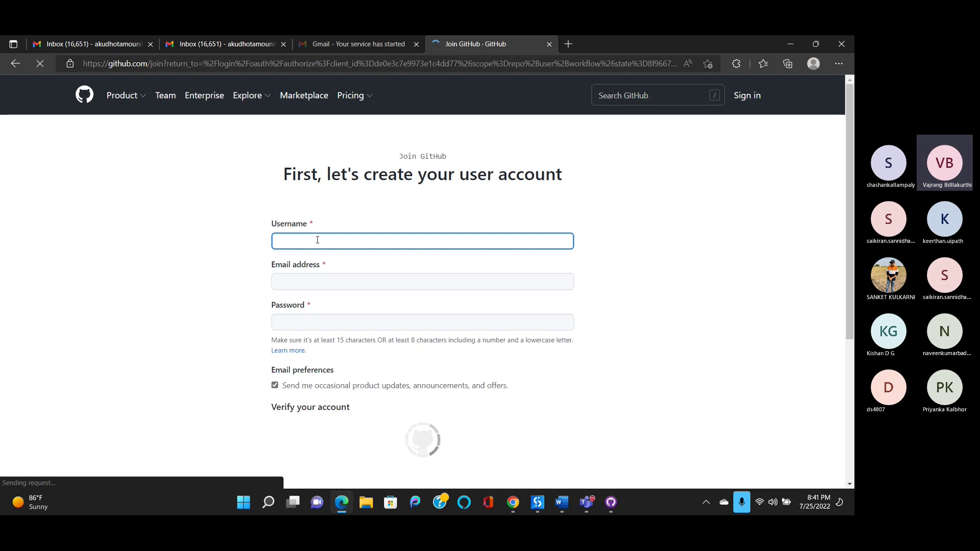
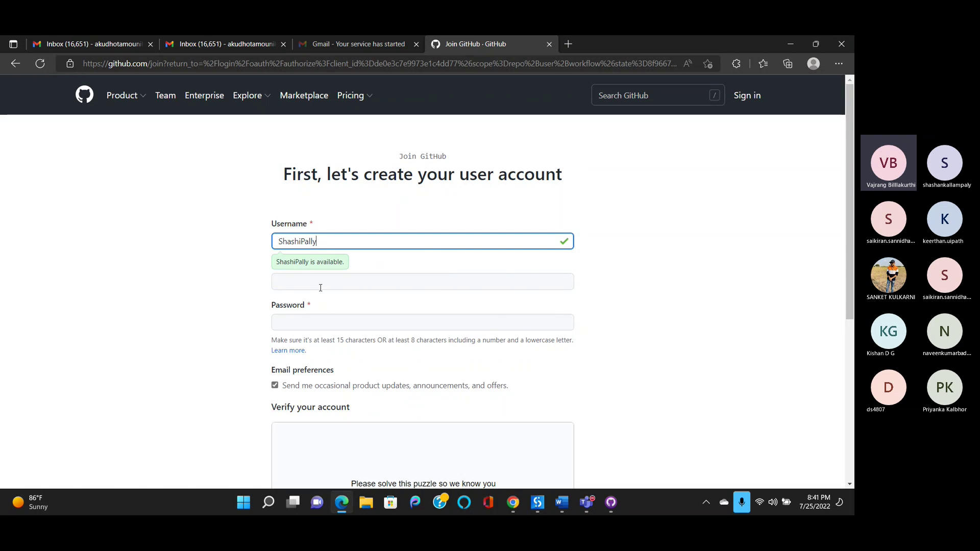
Enter and correct the e-mail address, then scroll down to the verification puzzle
click(321, 287)
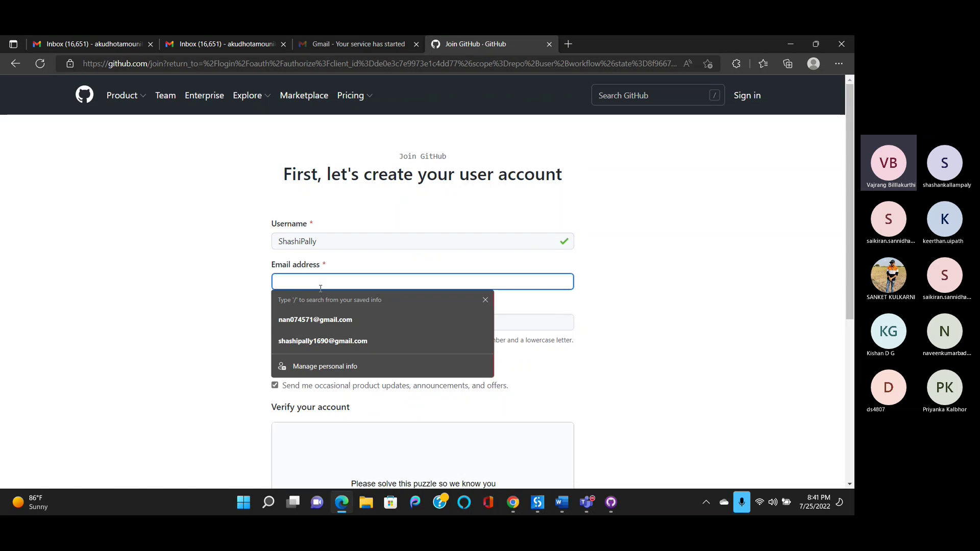
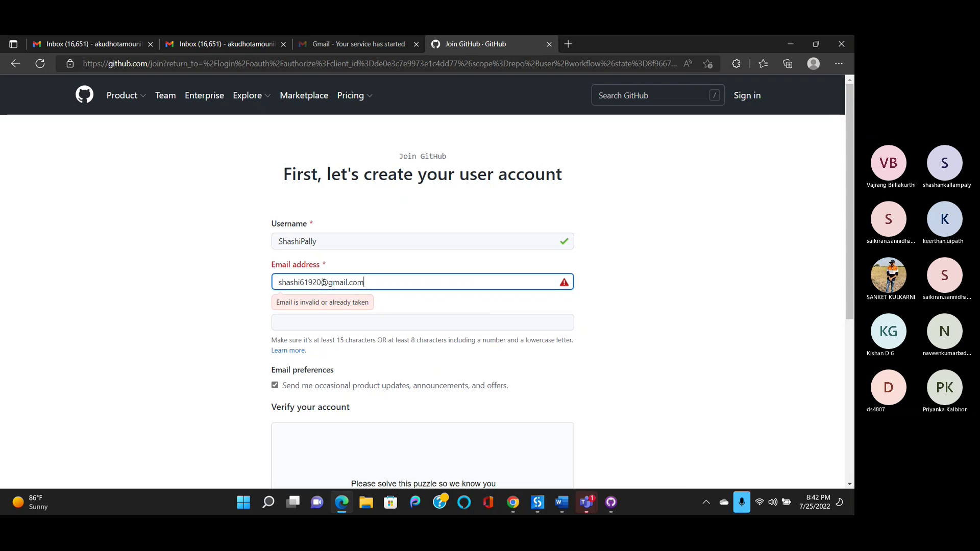
drag(323, 282, 302, 282)
key(BackSpace)
key(BackSpace)
text(ankallampaly)
drag(343, 282, 300, 284)
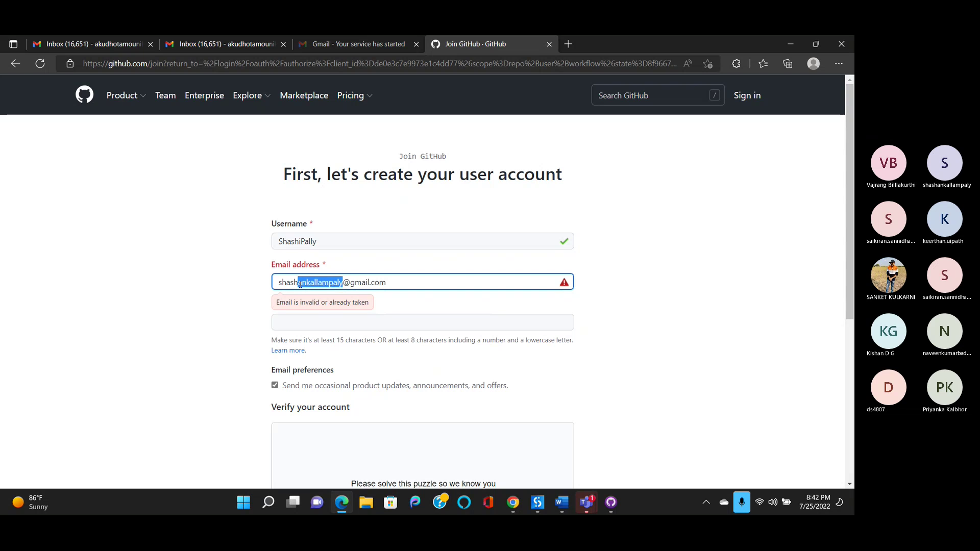
key(BackSpace)
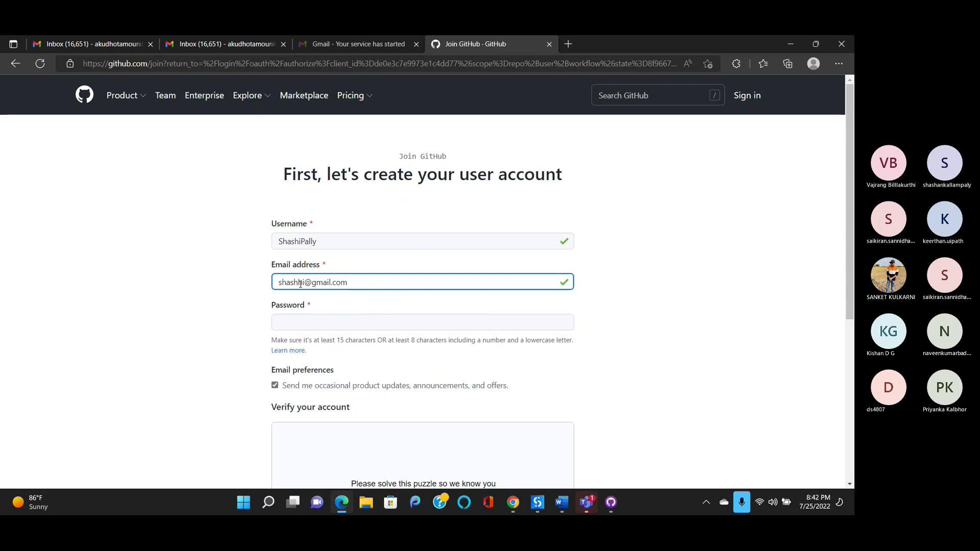
text(ipall)
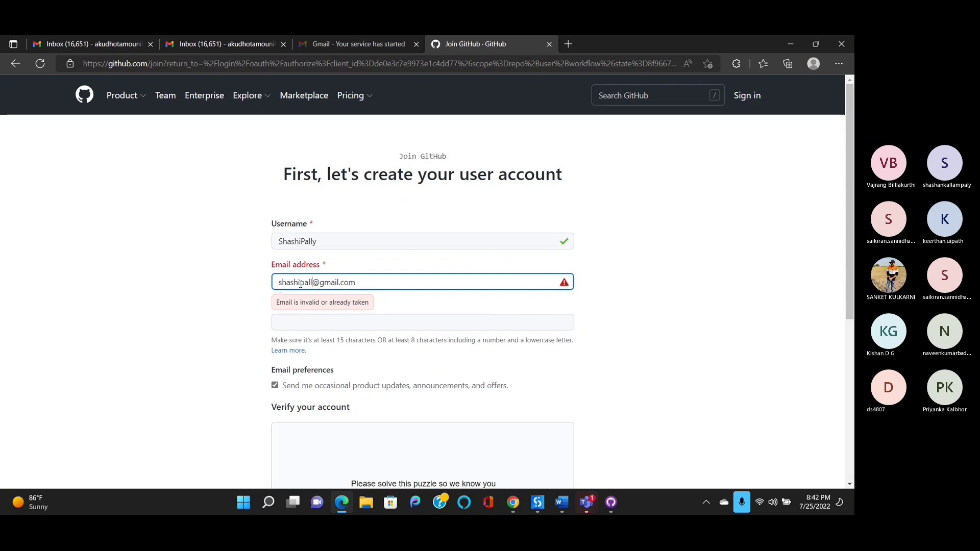
text(y1690)
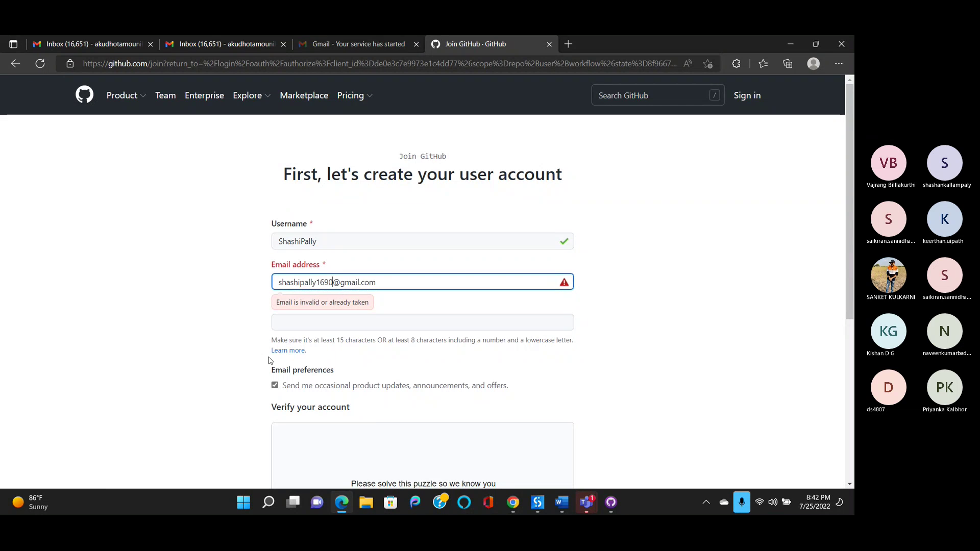
scroll(269, 360, down, 5)
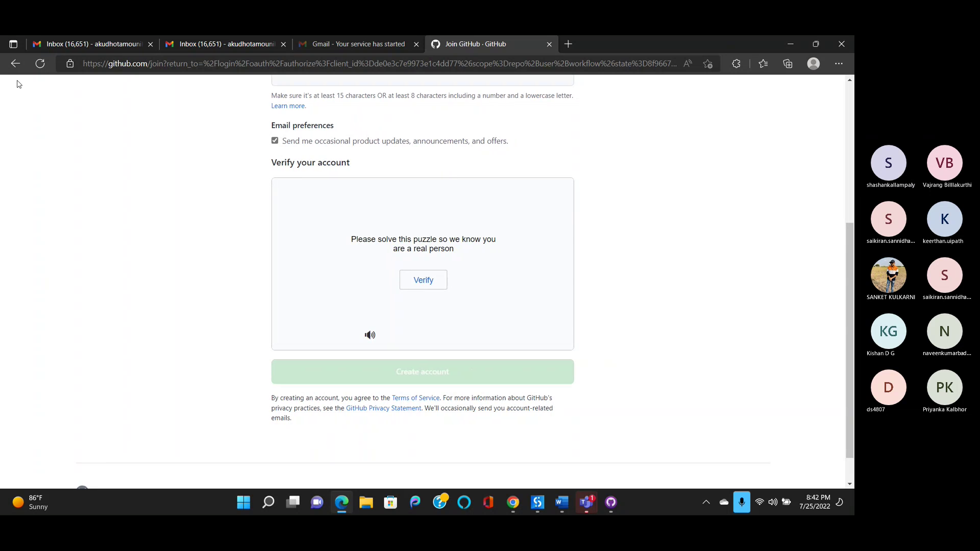
Return to sign-in and open password reset, entering the account's e-mail address
click(15, 64)
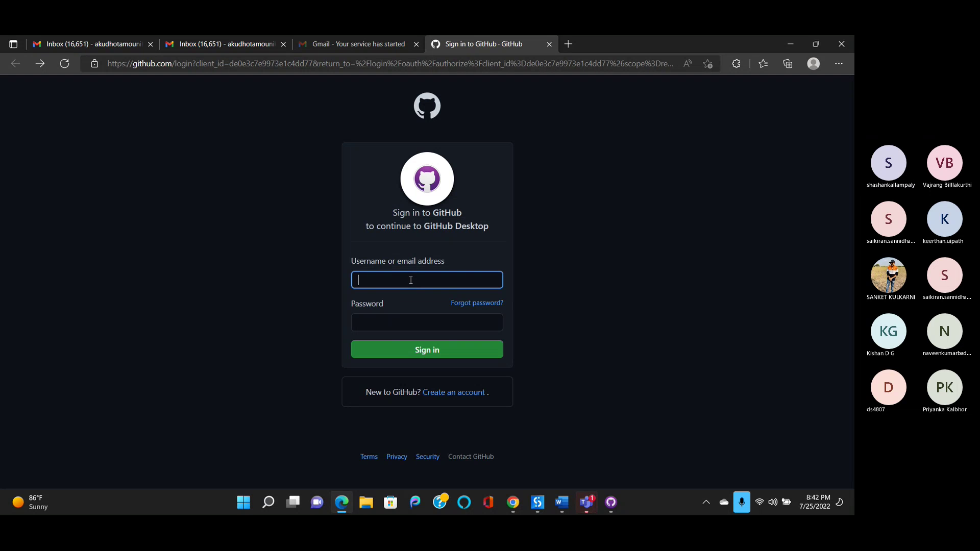
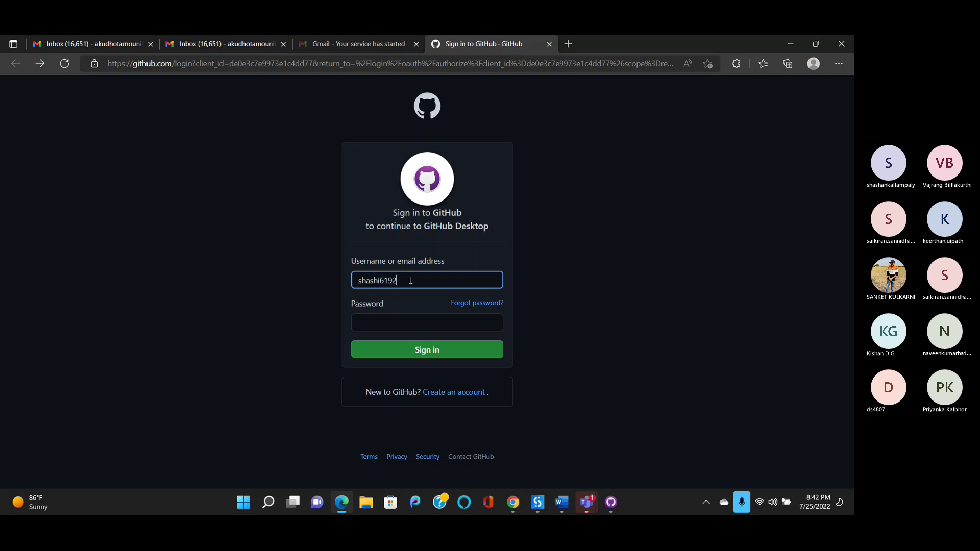
click(476, 303)
click(366, 207)
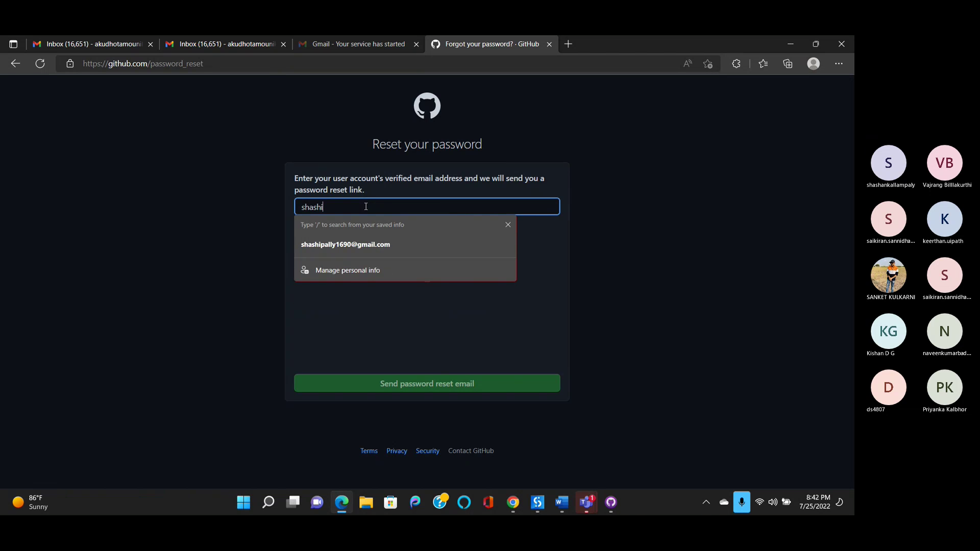
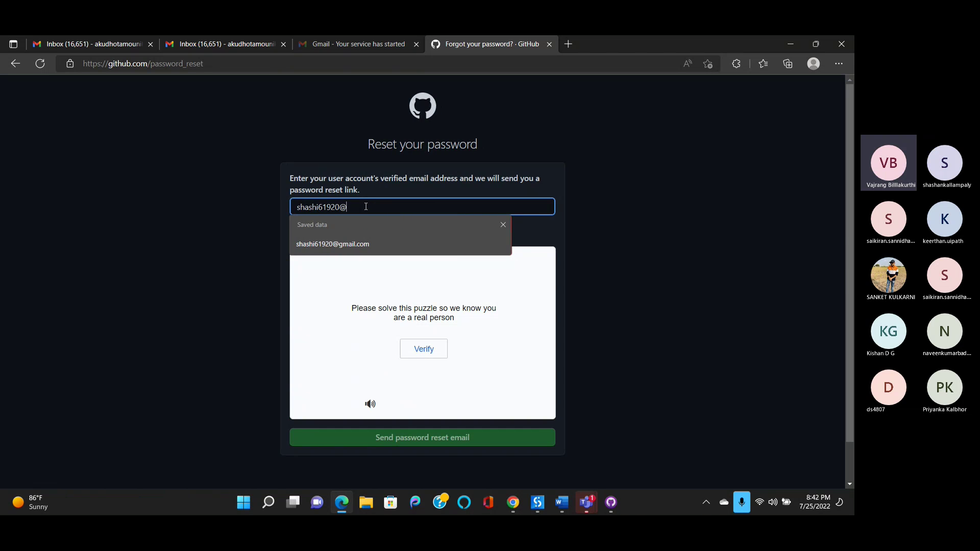
Solve the 'Pick the helicopter' verification puzzle and send the password reset email
click(419, 351)
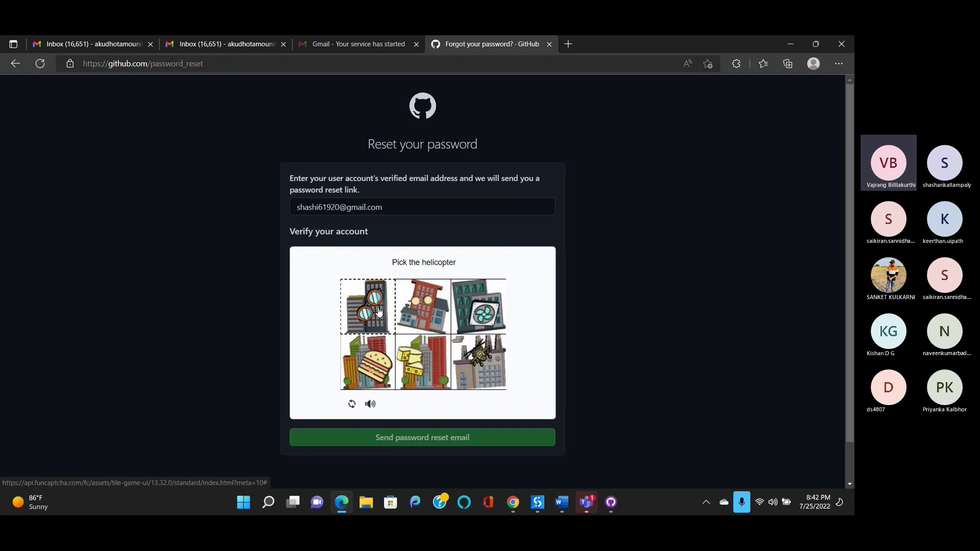
click(469, 363)
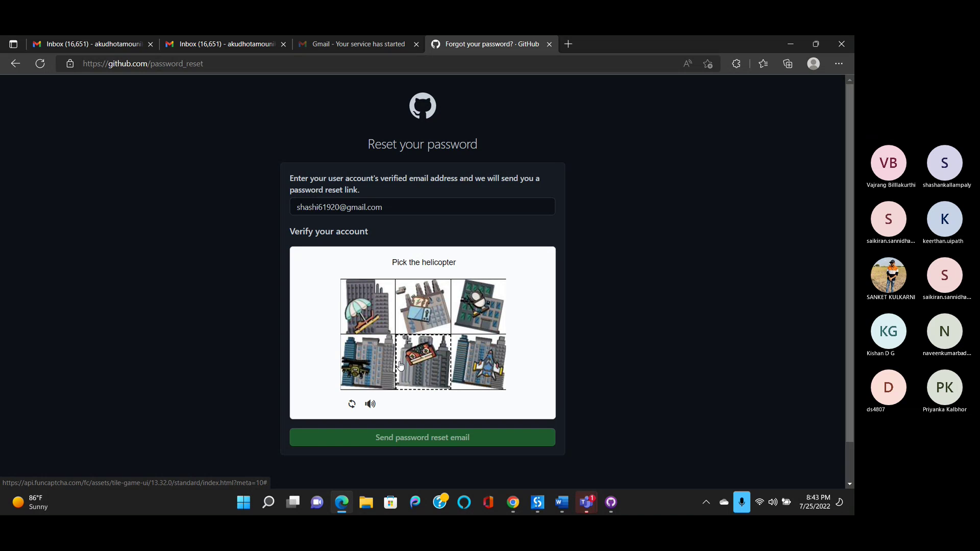
click(359, 305)
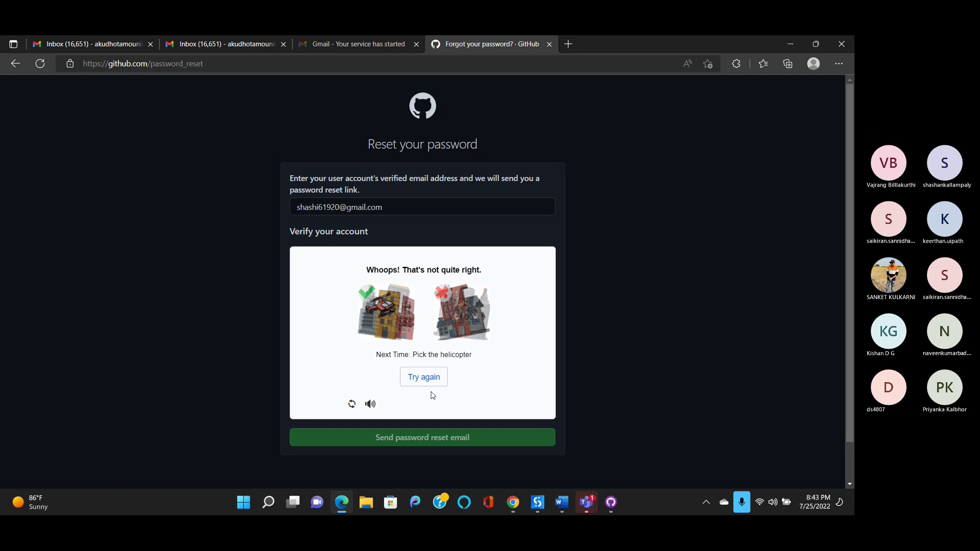
click(432, 380)
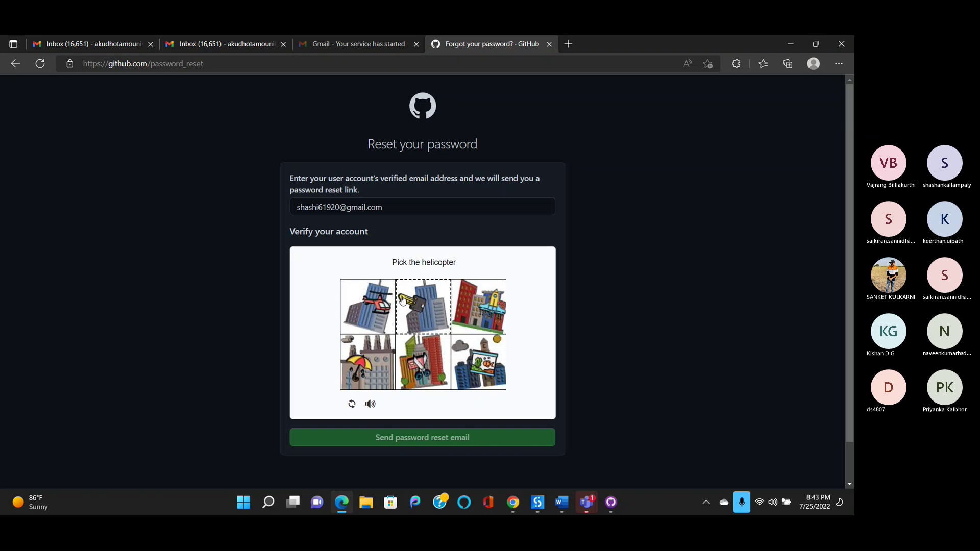
click(373, 316)
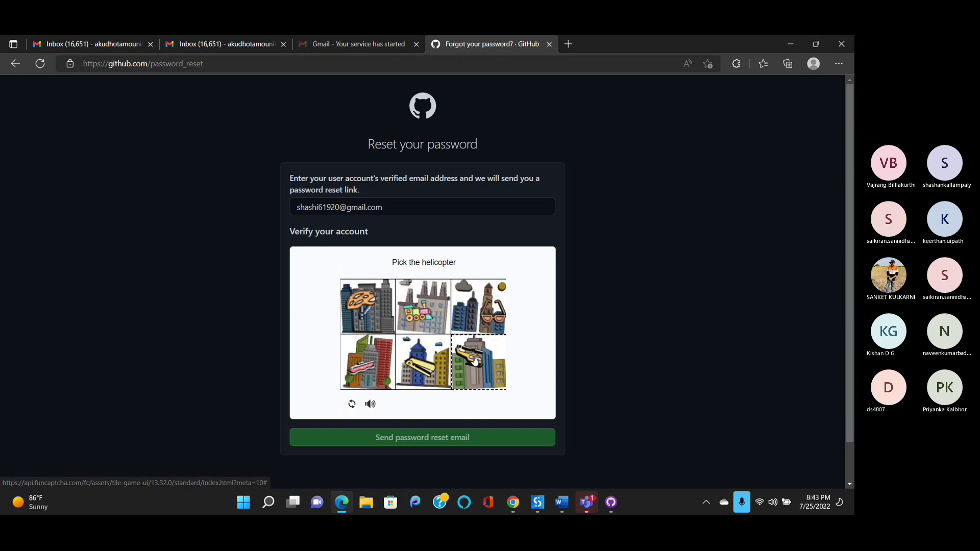
click(474, 359)
click(429, 440)
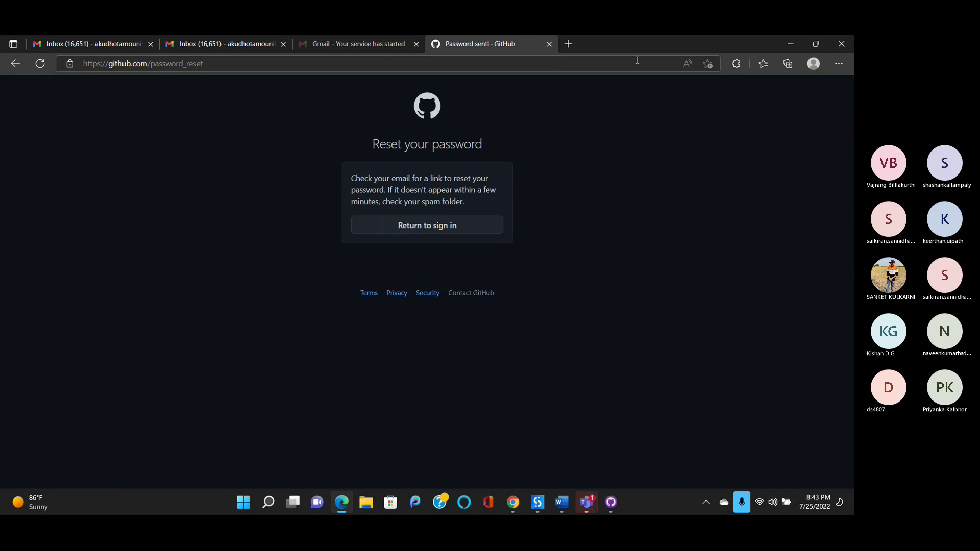
Switch to the other Gmail account, open '[GitHub] Please reset your password', and follow its reset link
click(89, 44)
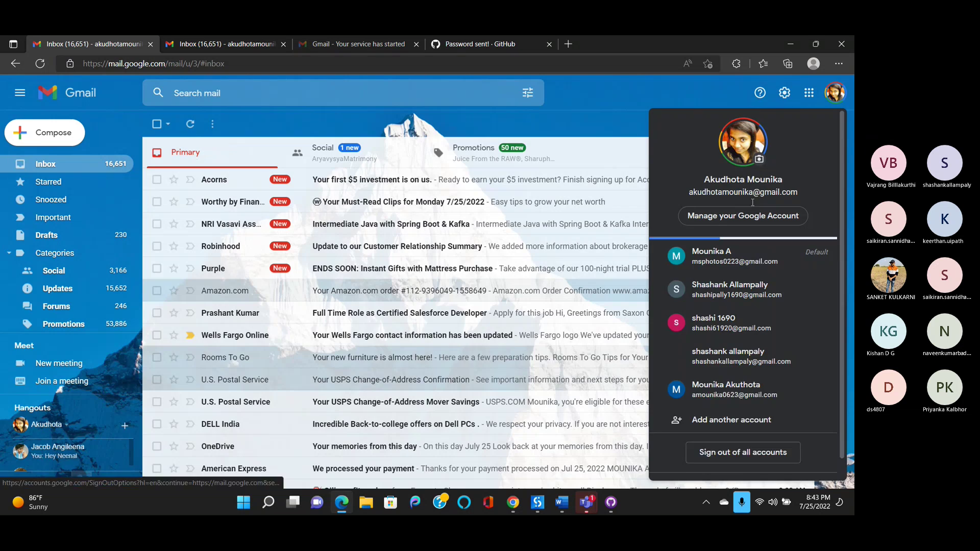
click(726, 322)
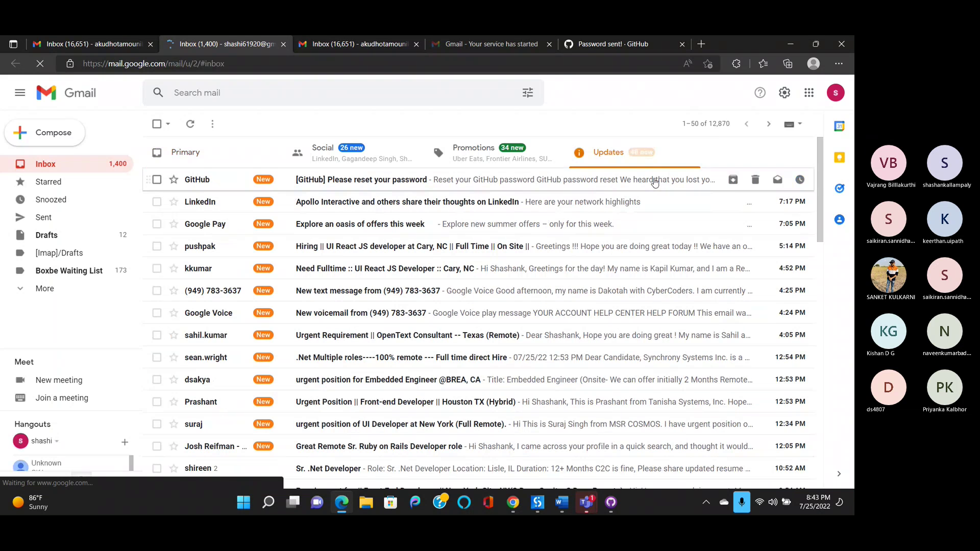
click(330, 180)
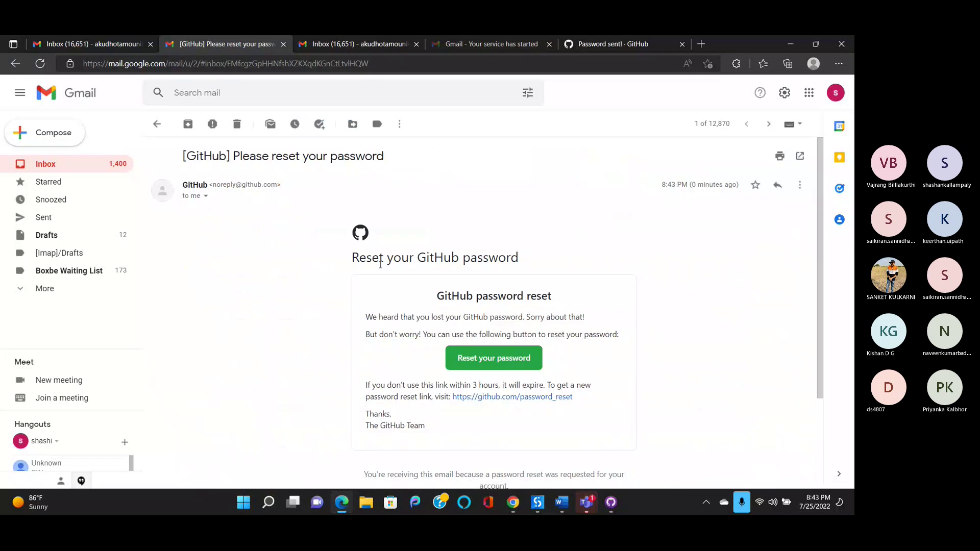
click(505, 359)
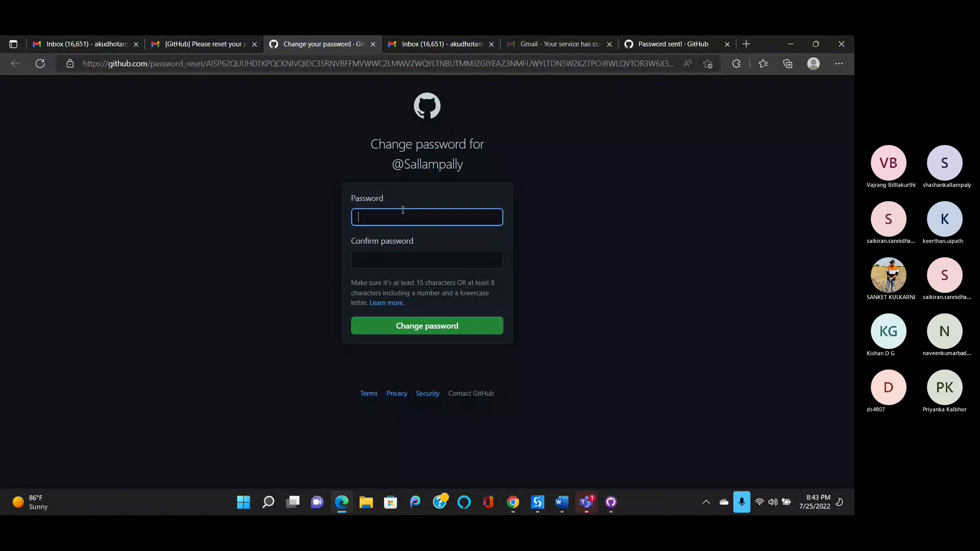
Enter and confirm a new password, submit it, and decline the browser's save prompt
text(••••)
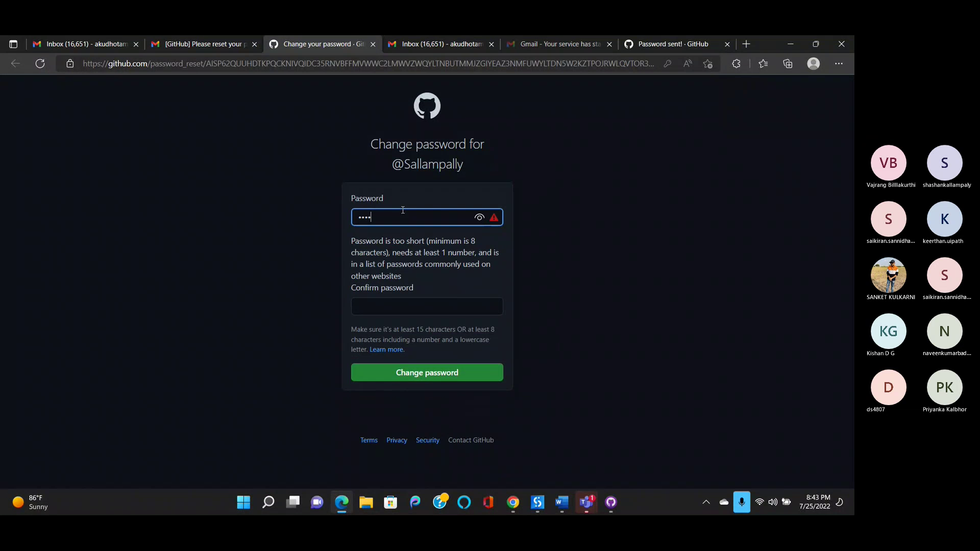
text(•••••••)
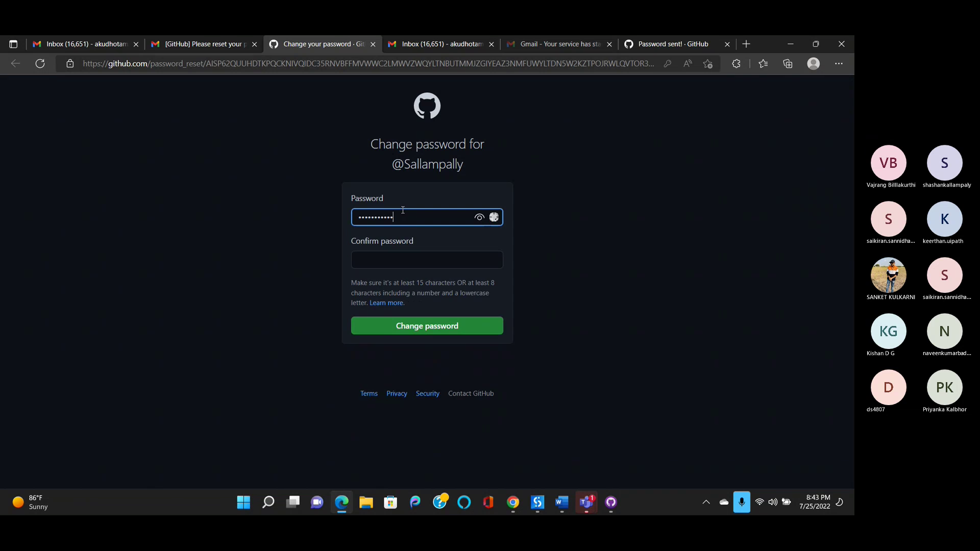
click(478, 217)
click(479, 217)
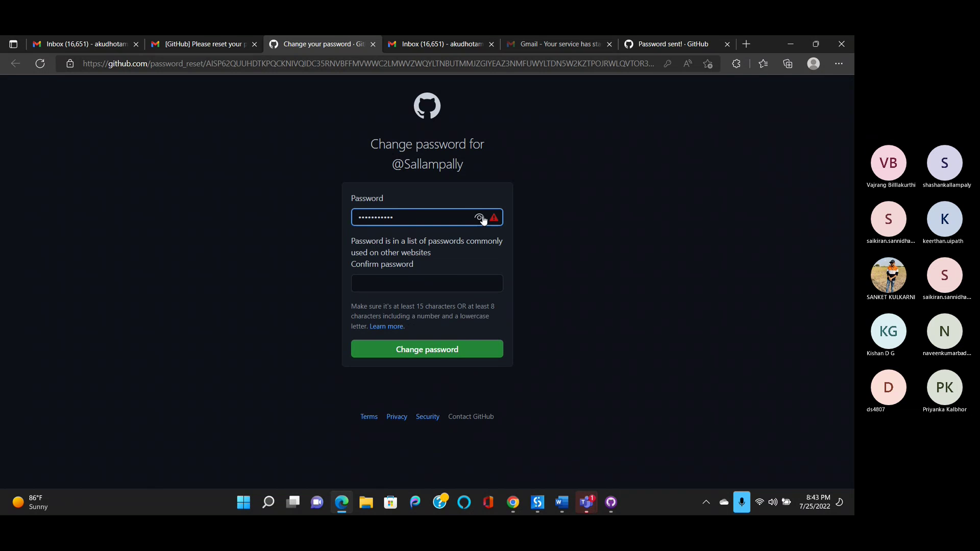
click(411, 287)
text(•••••)
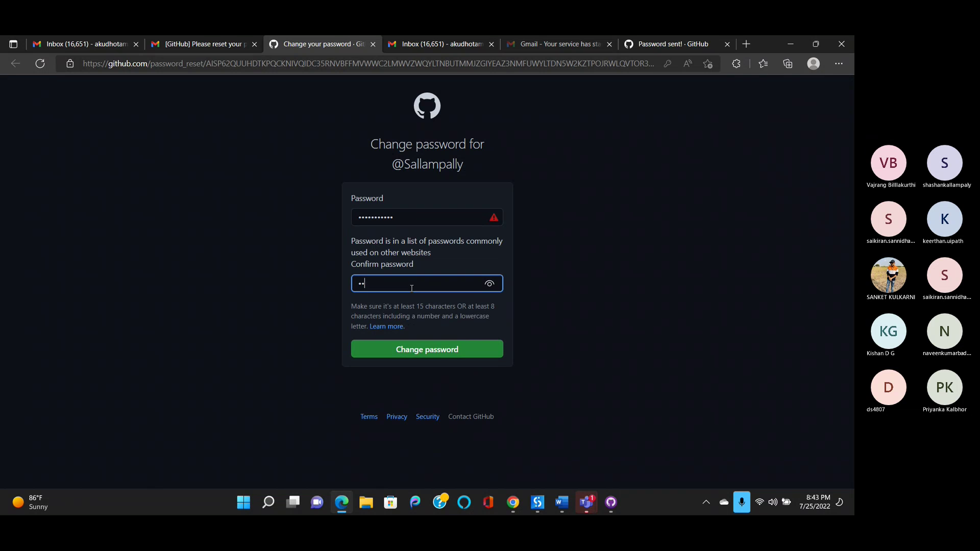
text(••••••)
click(491, 284)
click(419, 350)
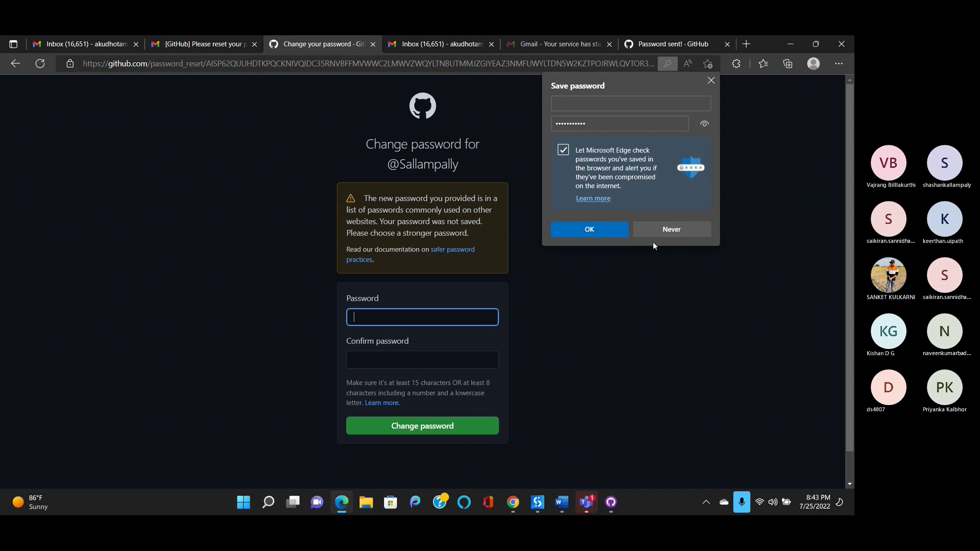
click(671, 231)
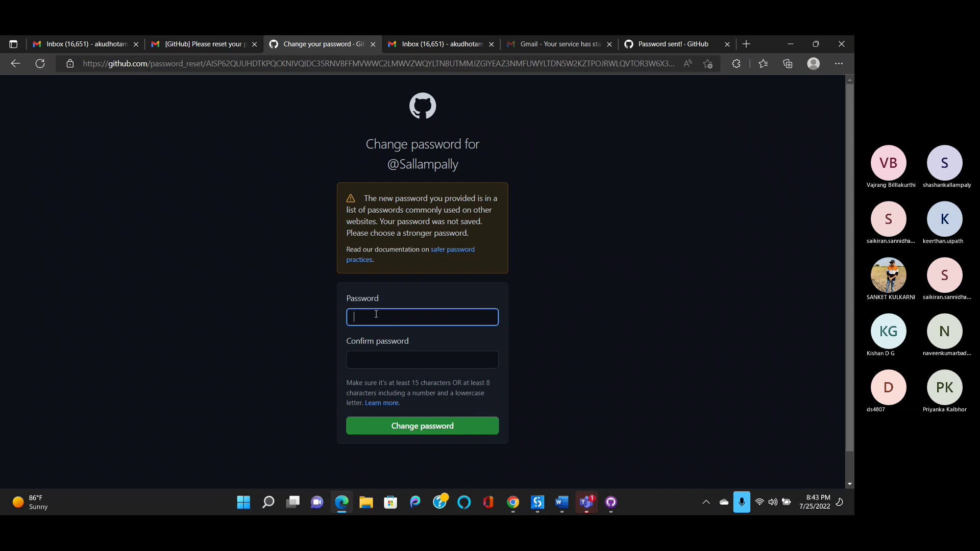
After the weak-password warning, enter and confirm a stronger password and submit it
text(********)
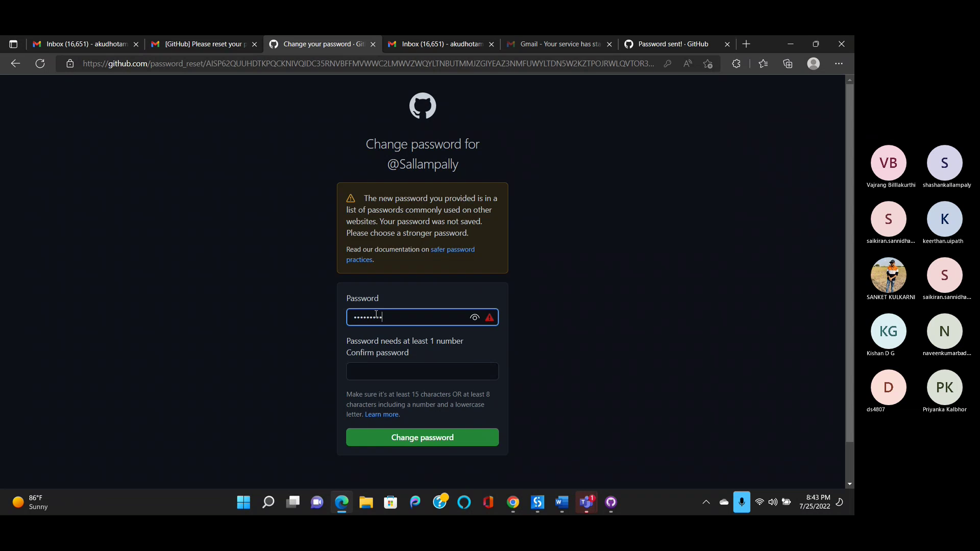
text(****)
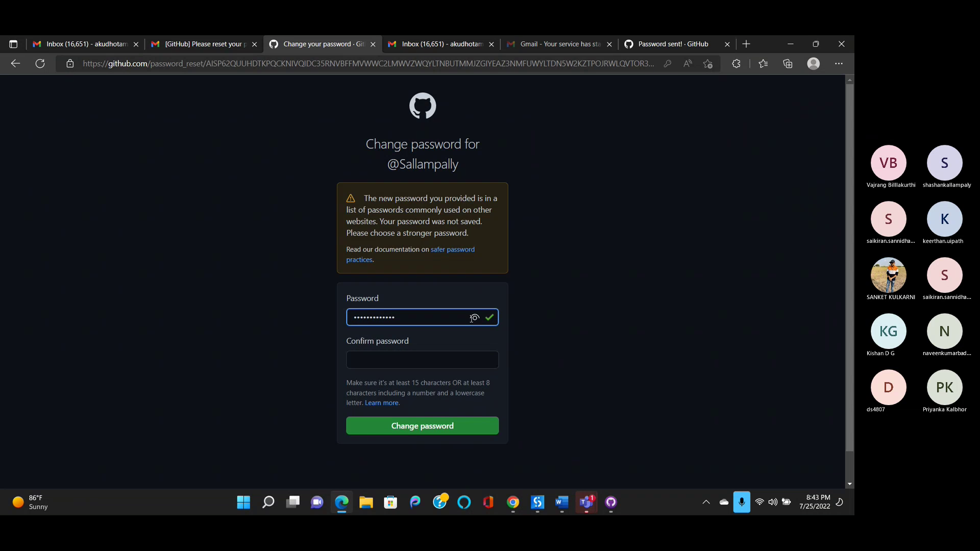
click(475, 318)
click(402, 360)
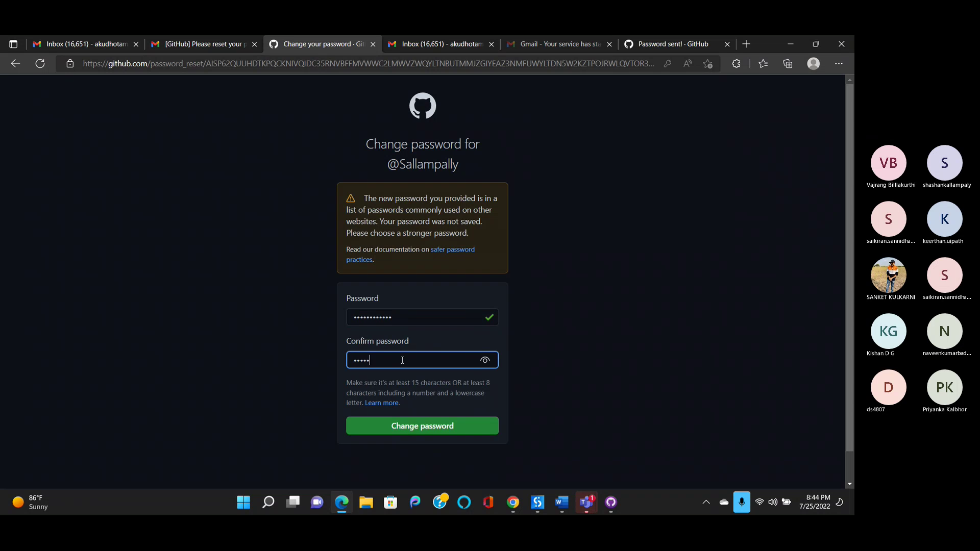
click(447, 427)
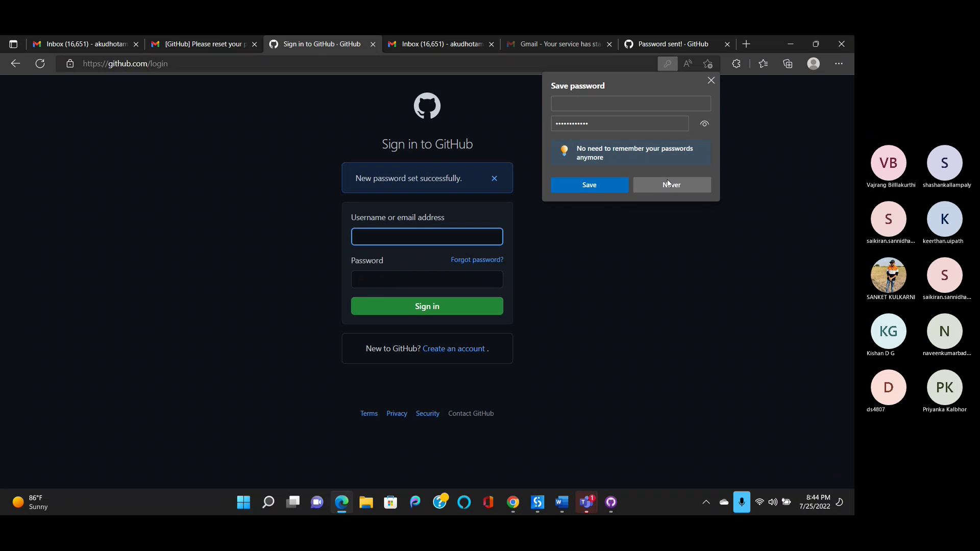
Sign in with the account e-mail and new password, then open the avatar menu to check the account
click(668, 184)
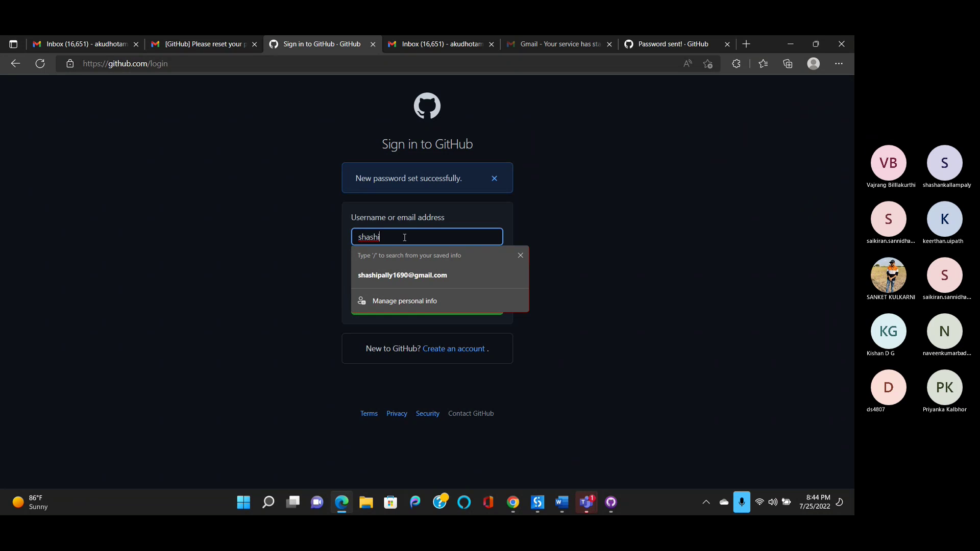
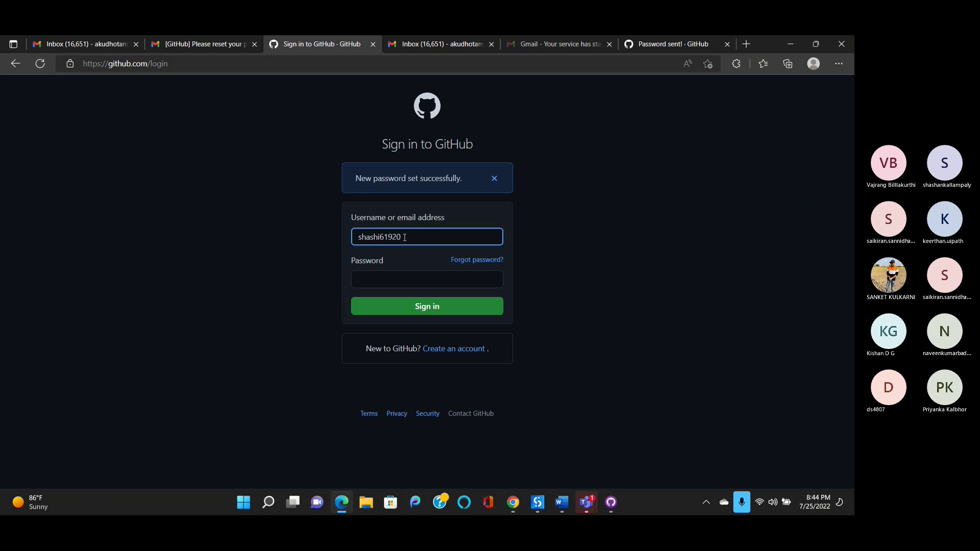
click(401, 278)
text(•)
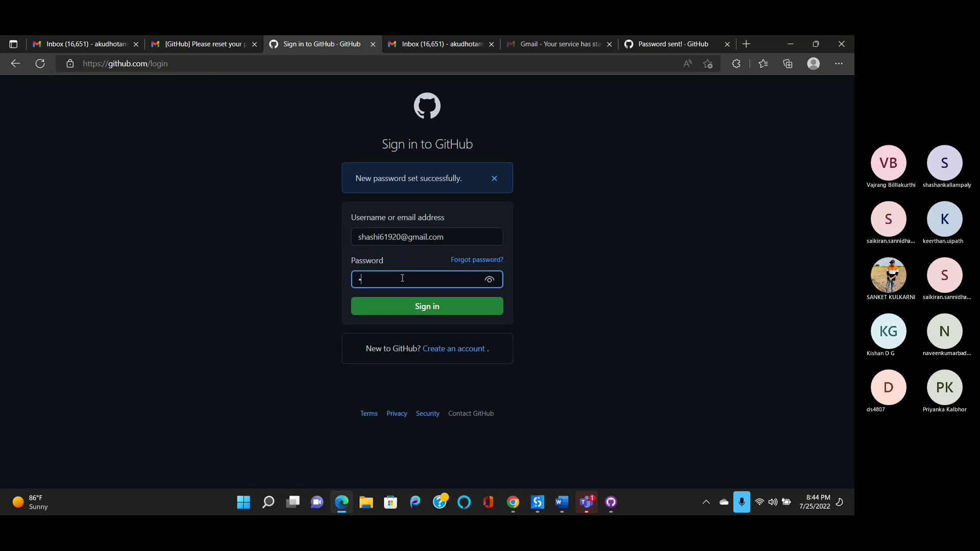
text(••••••••••••)
click(416, 306)
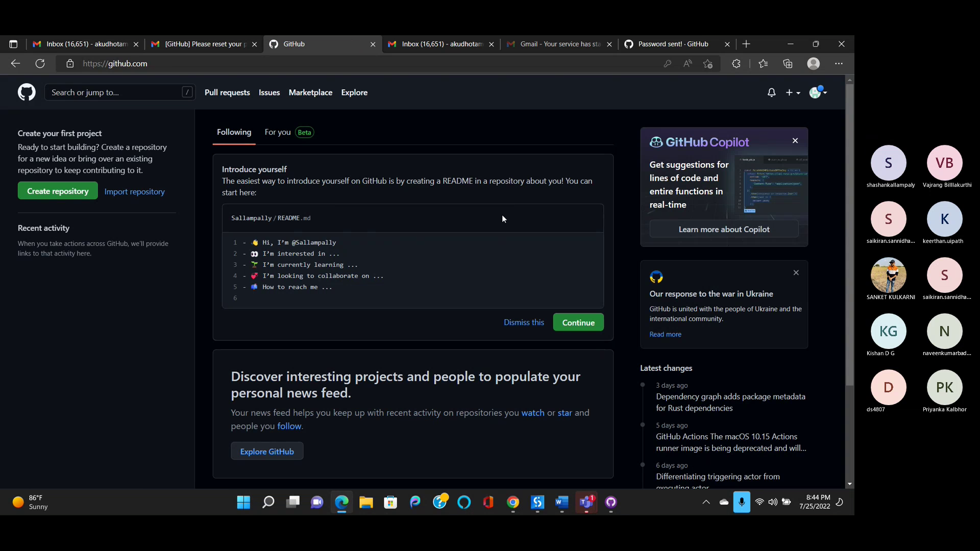
click(818, 93)
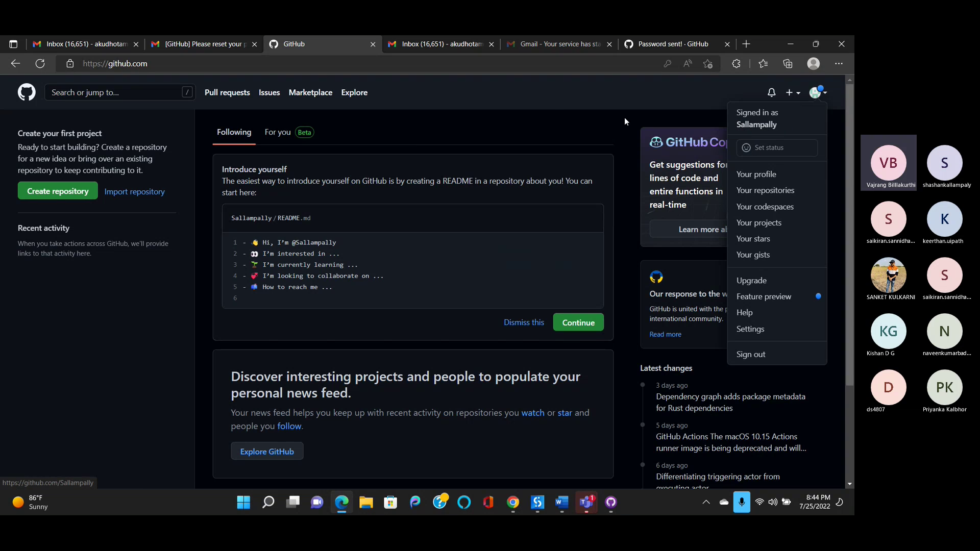
click(551, 111)
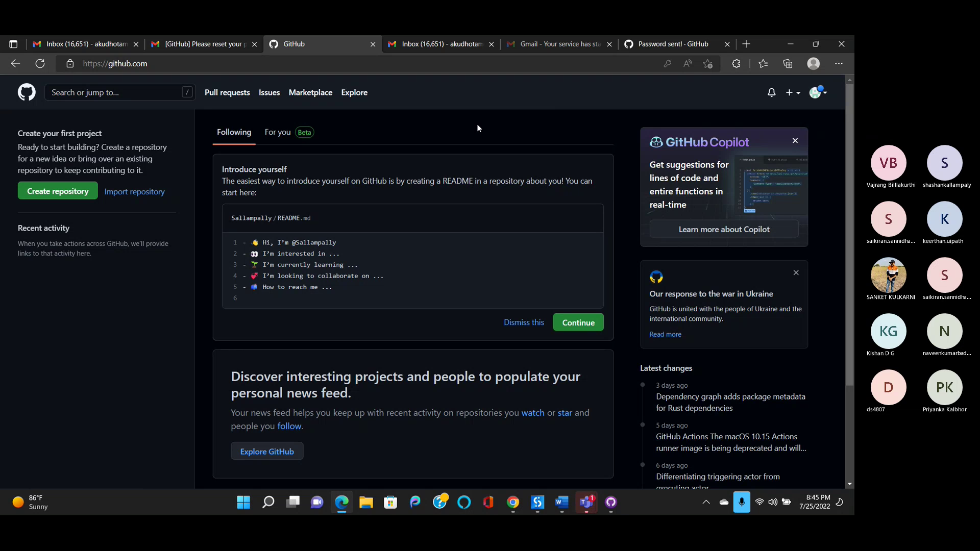
click(819, 94)
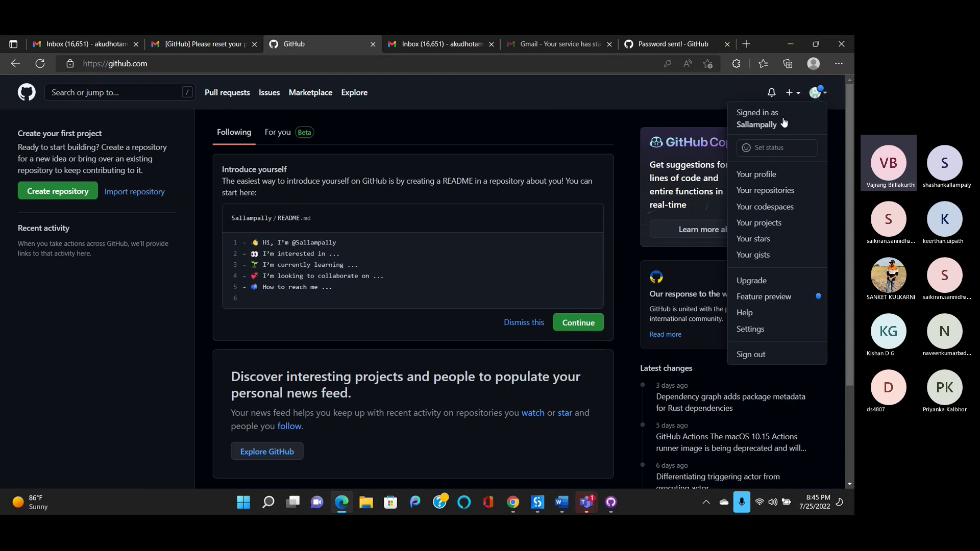
Go to the account's profile page, view its packages, and dismiss the user status announcement
click(757, 179)
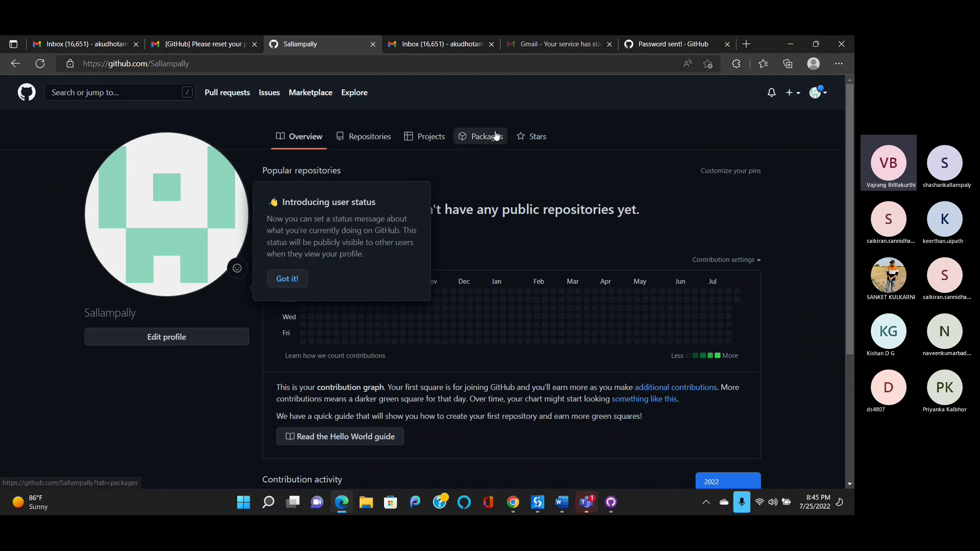
click(490, 136)
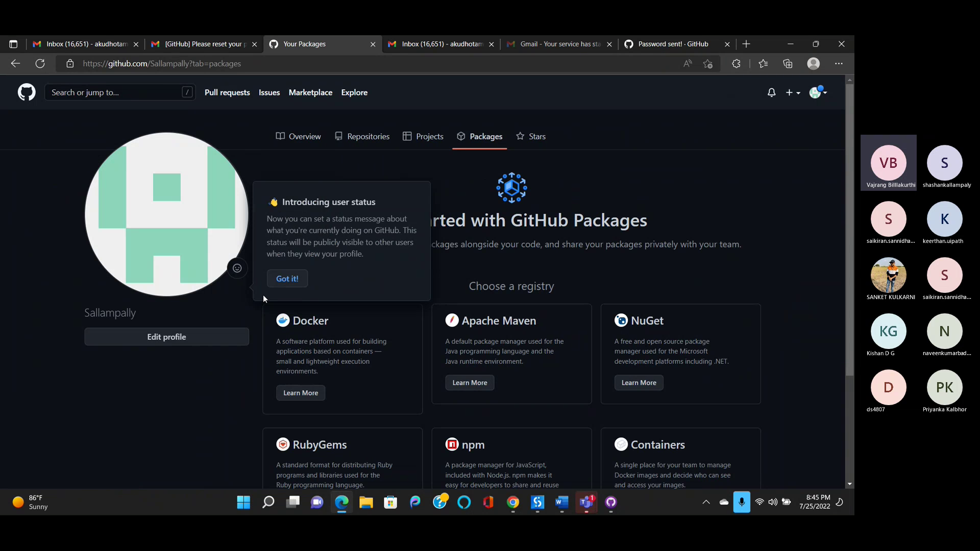
click(278, 279)
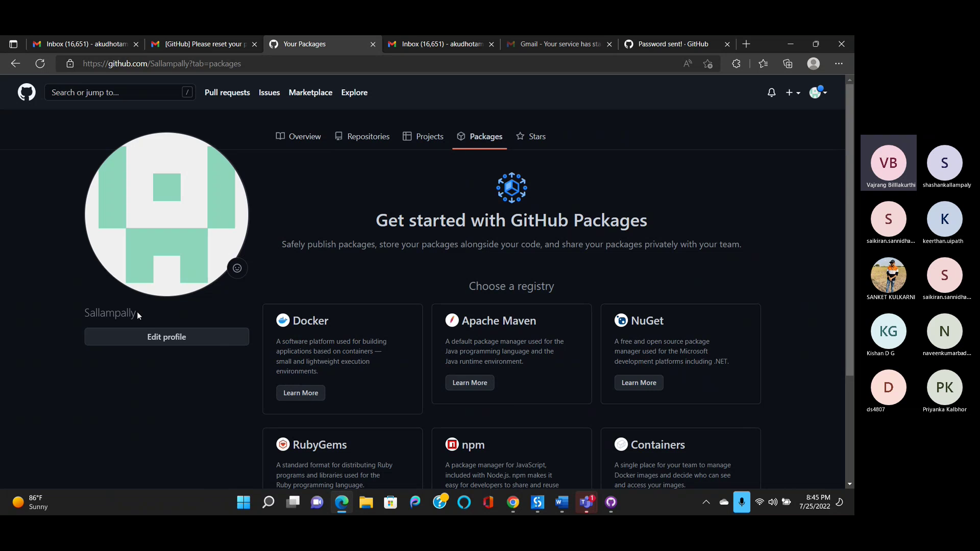
Open the profile's Projects tab and close the 'Welcome to projects' intro with 'Jump right in'
drag(137, 315, 115, 314)
click(81, 314)
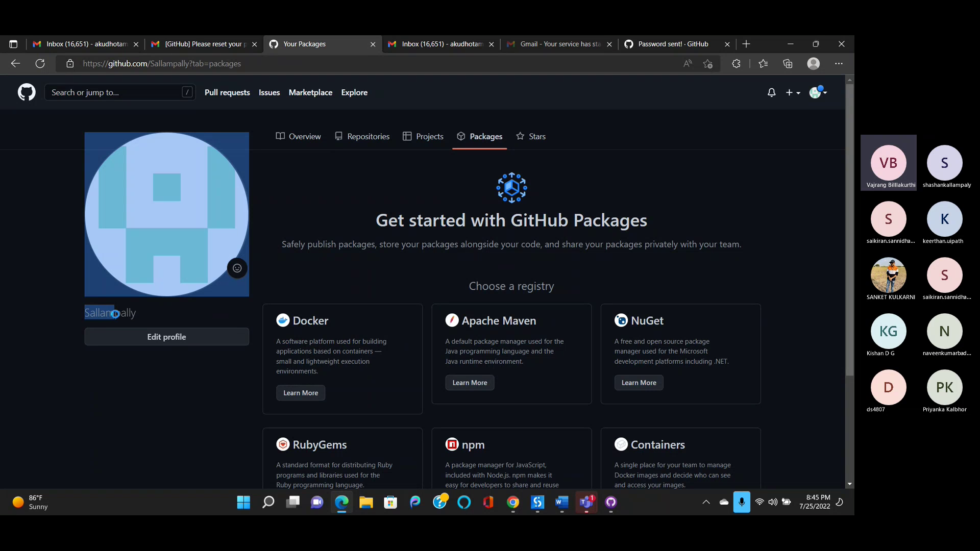
click(129, 314)
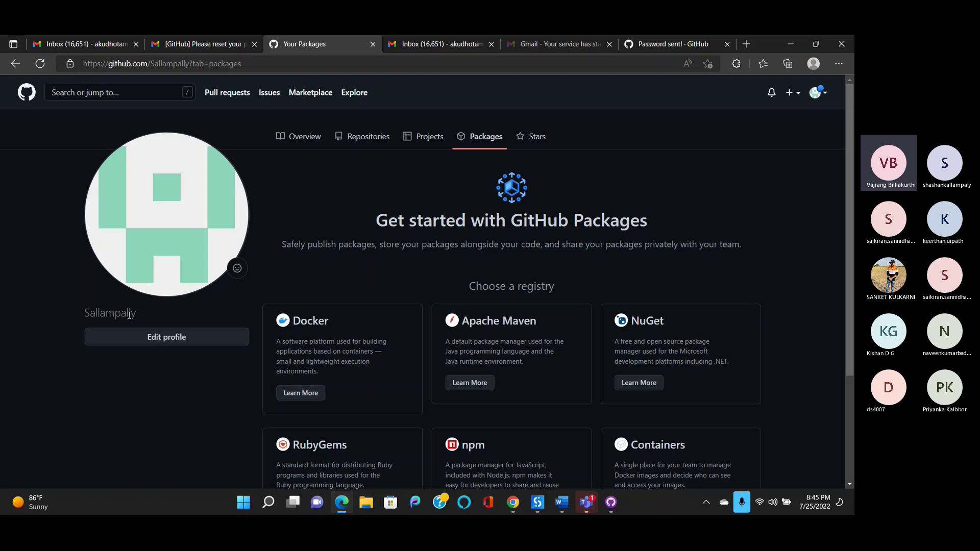
click(435, 144)
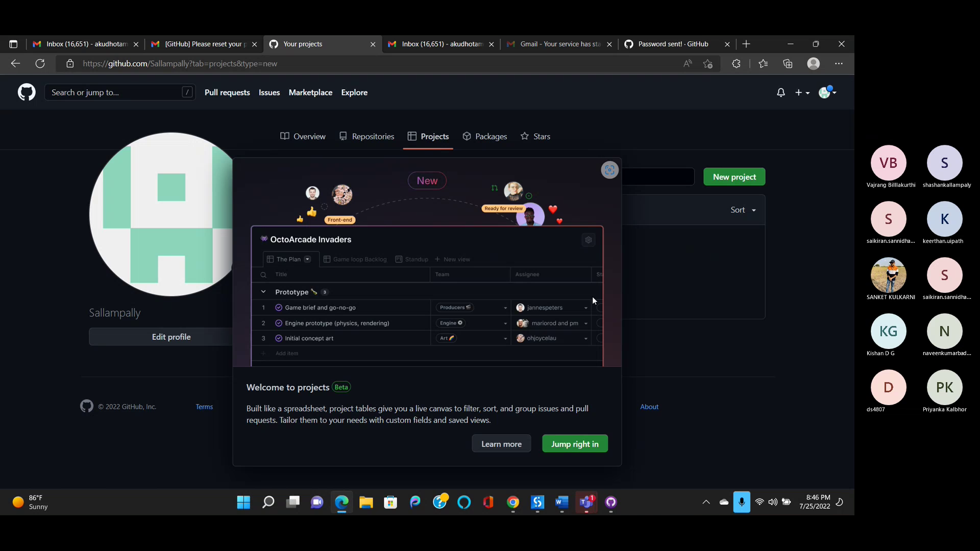
click(576, 444)
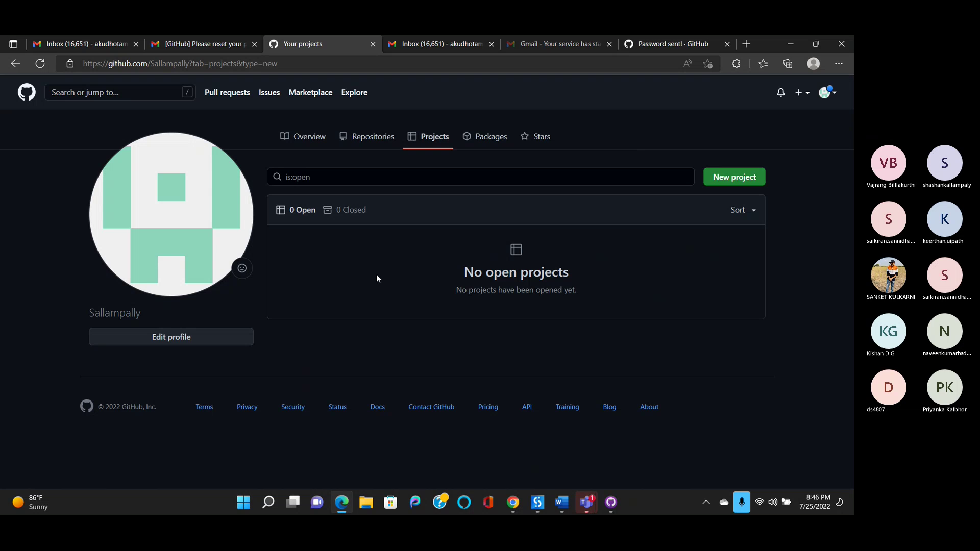
Close both Gmail Inbox tabs and the 'Your service has started' tab, returning to 'Your projects'
click(136, 44)
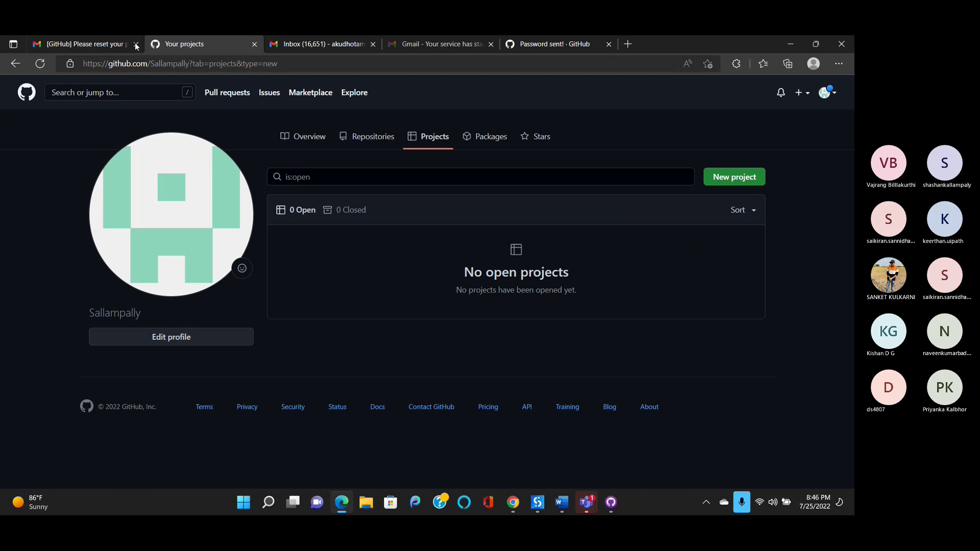
click(372, 44)
click(335, 44)
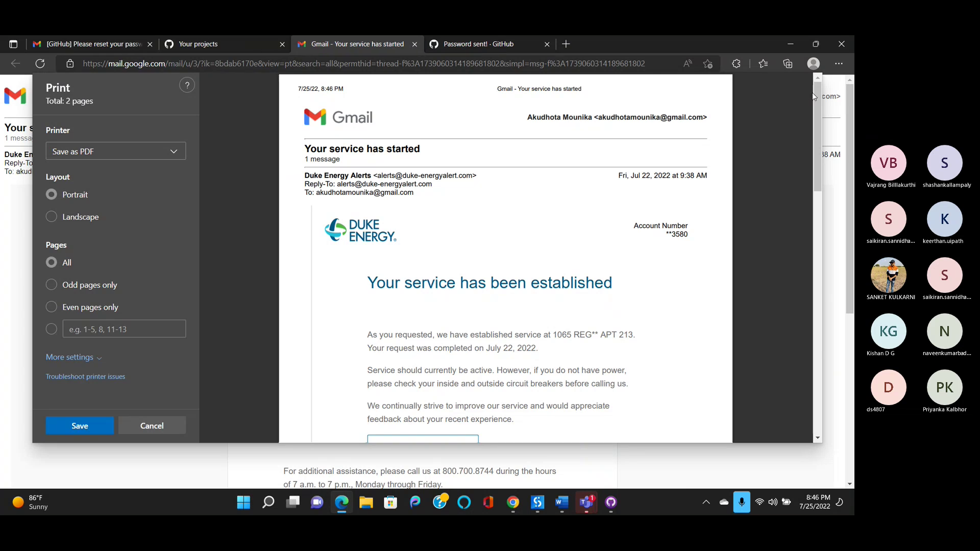
click(415, 44)
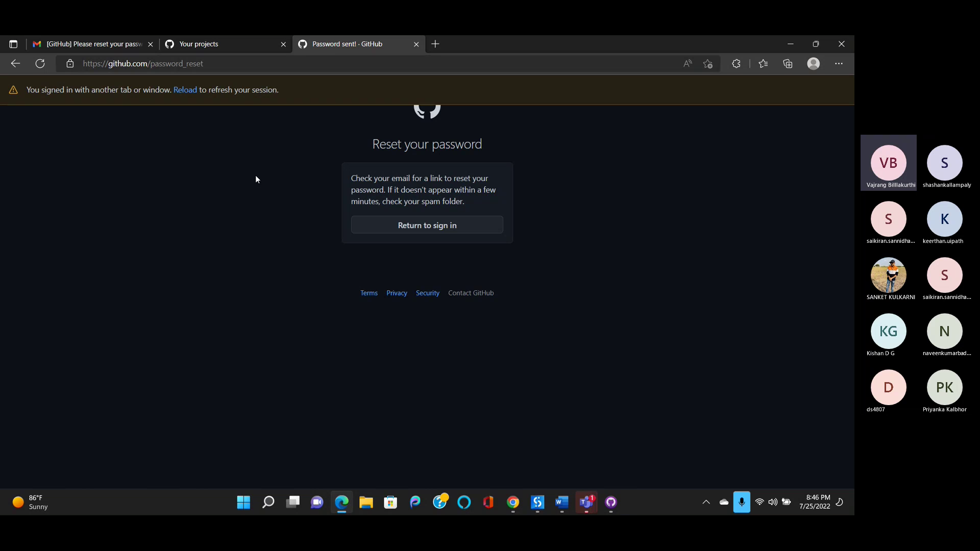
click(228, 39)
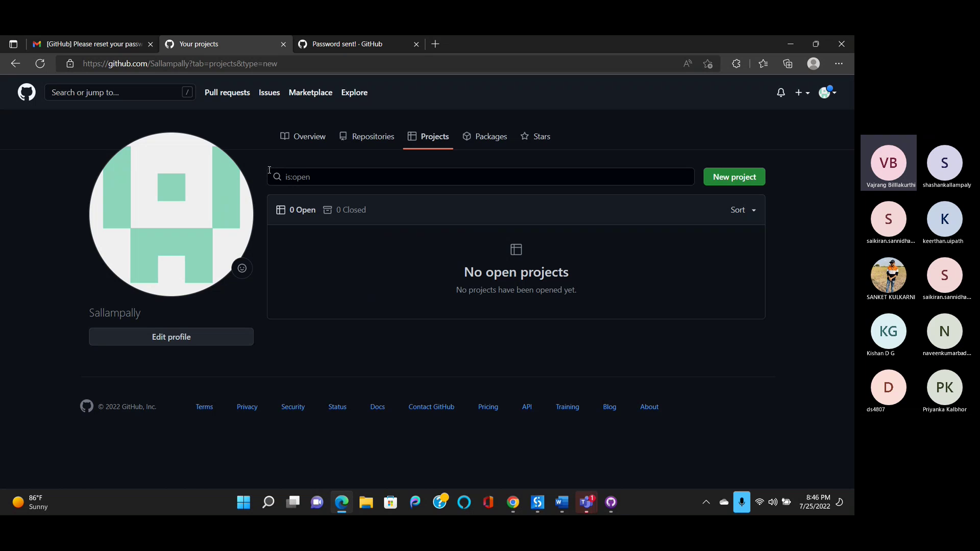
Search for RPA-Developer-in-30-Days, open the repository, and create a new fork from the Fork dropdown
click(98, 88)
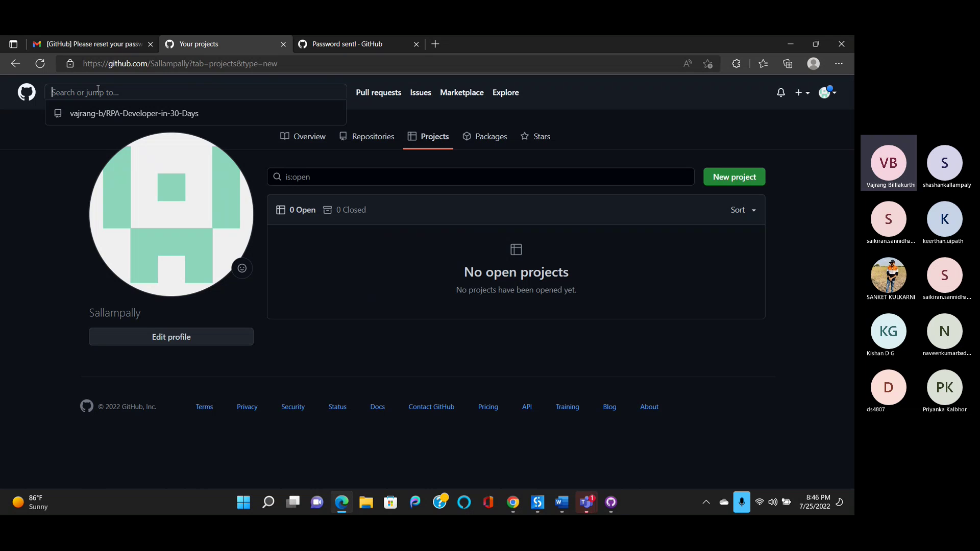
click(116, 114)
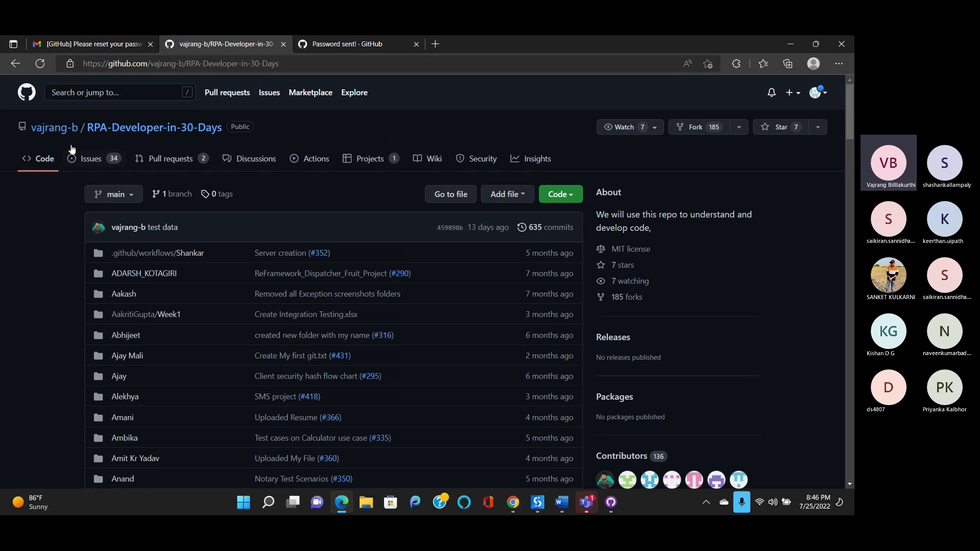
mouse_move(66, 129)
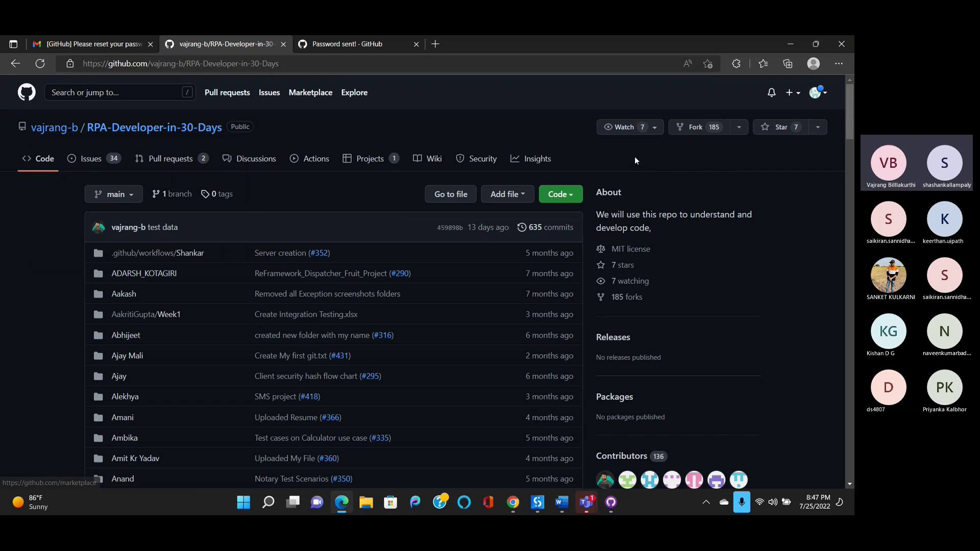
click(736, 134)
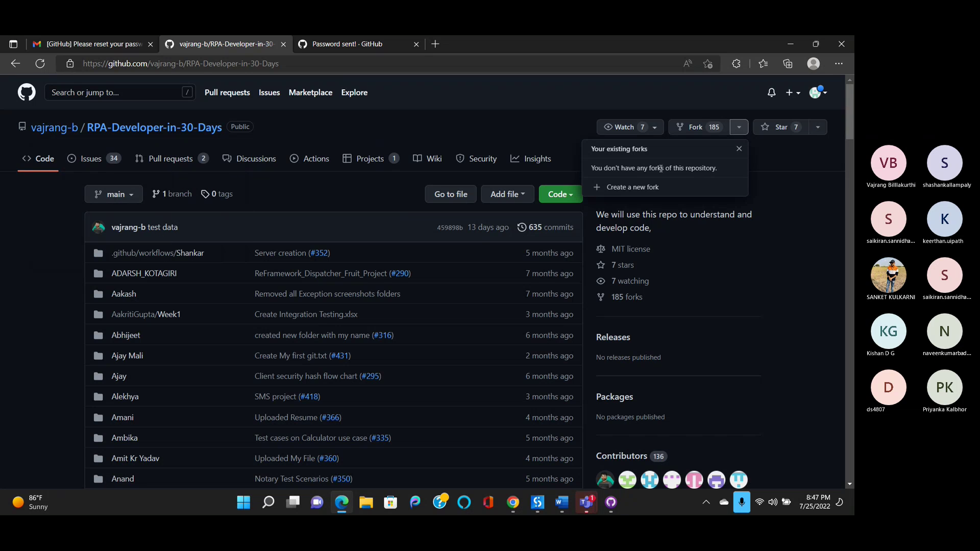
click(641, 187)
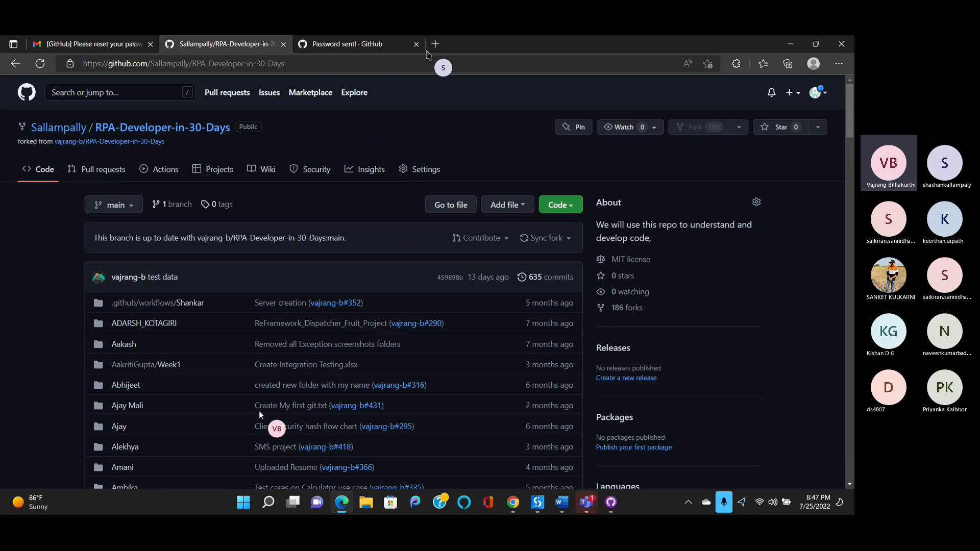
Mute the meeting mic, then sync the fork with upstream using Sync fork and Update branch
key(super+alt+k)
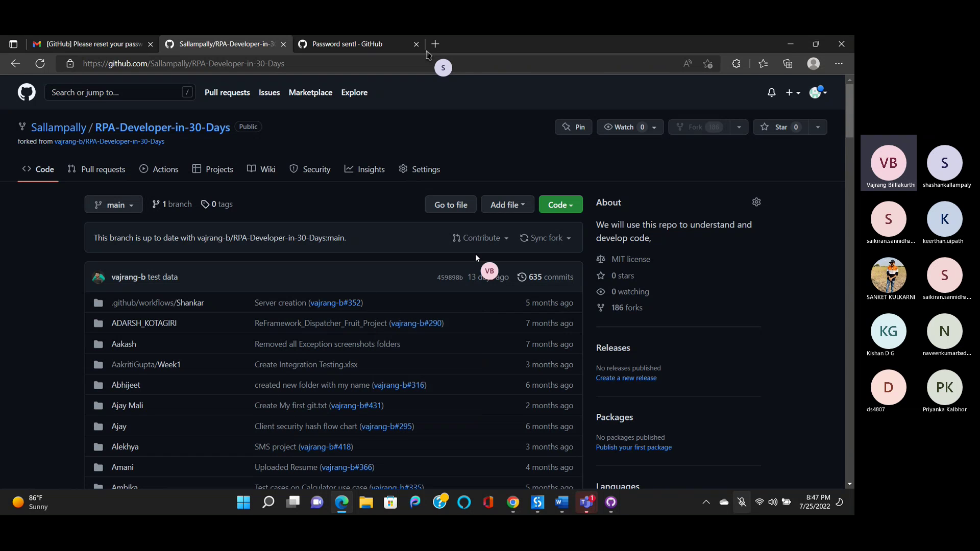
click(540, 240)
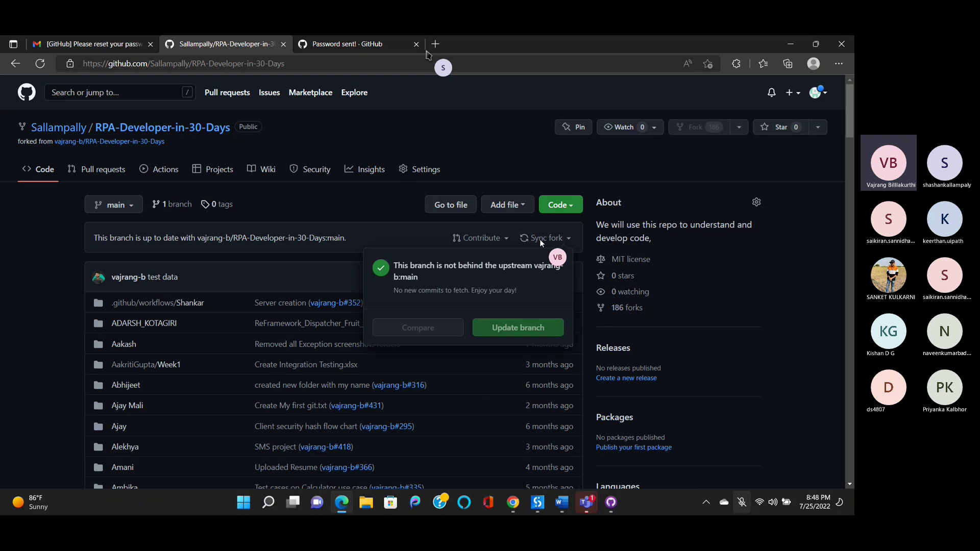
click(516, 325)
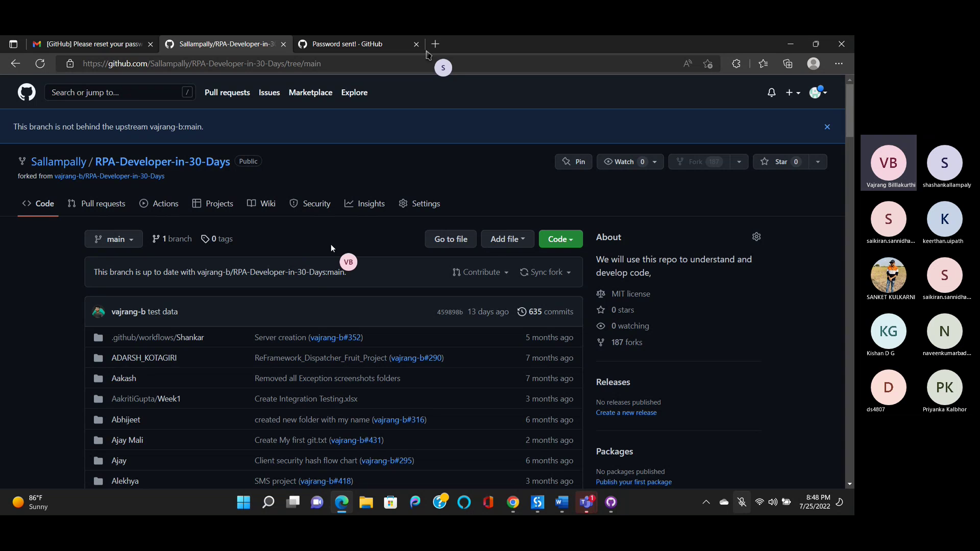
Open the fork in GitHub Desktop from the Code menu and bring the app window forward
click(561, 241)
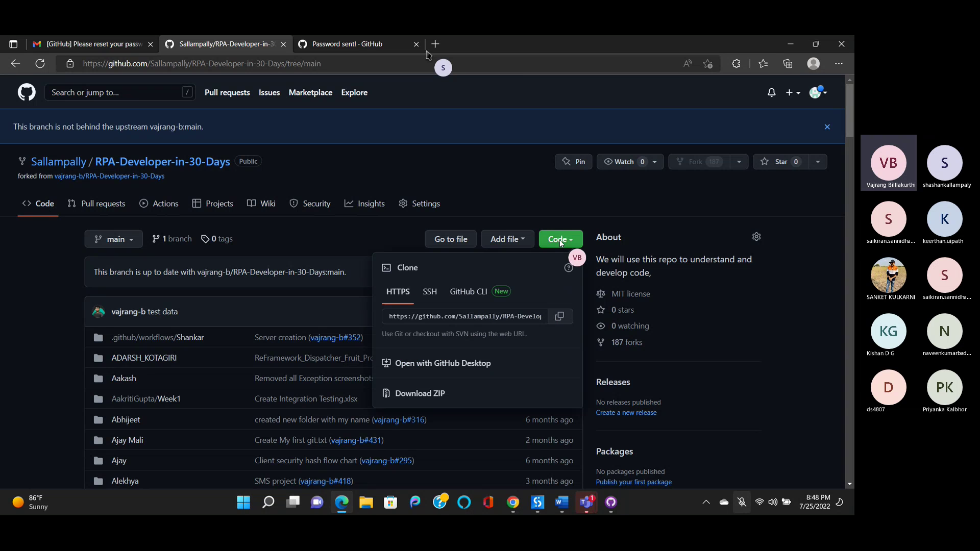
click(473, 361)
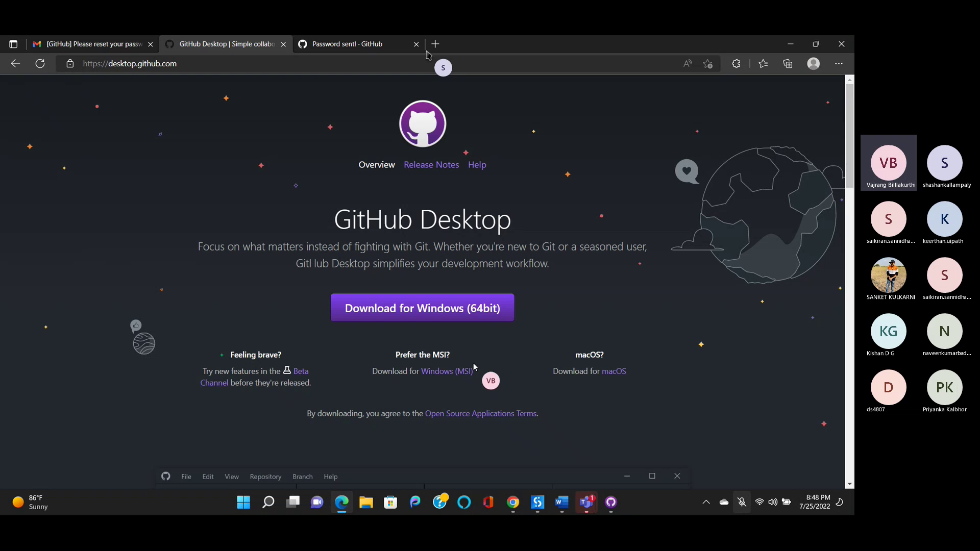
click(614, 503)
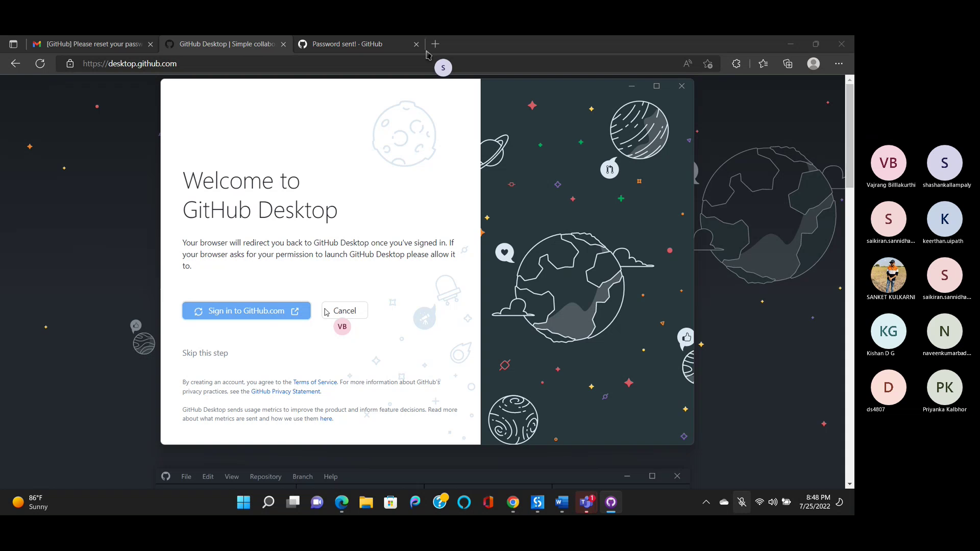
Sign GitHub Desktop in to GitHub.com, authorize it in the browser, and finish the Configure Git step
click(220, 354)
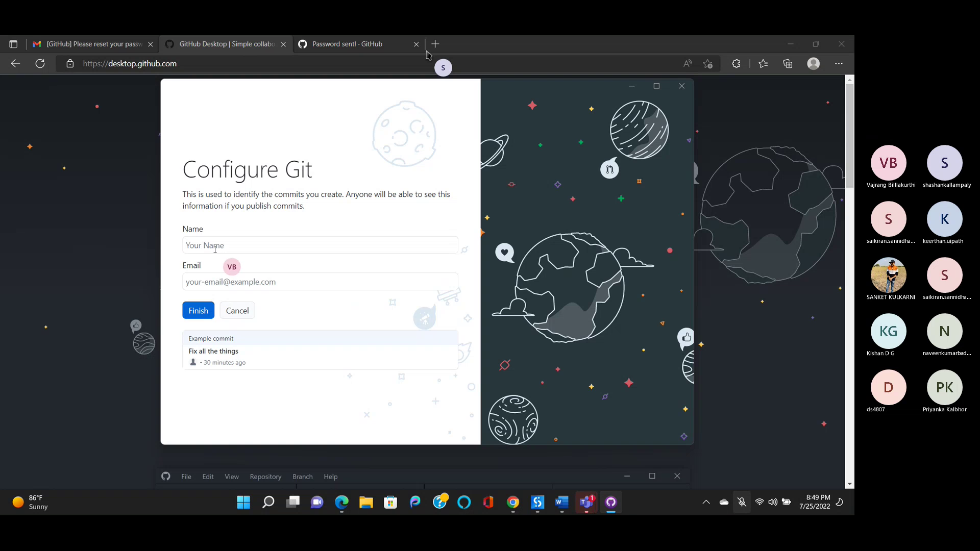
click(238, 311)
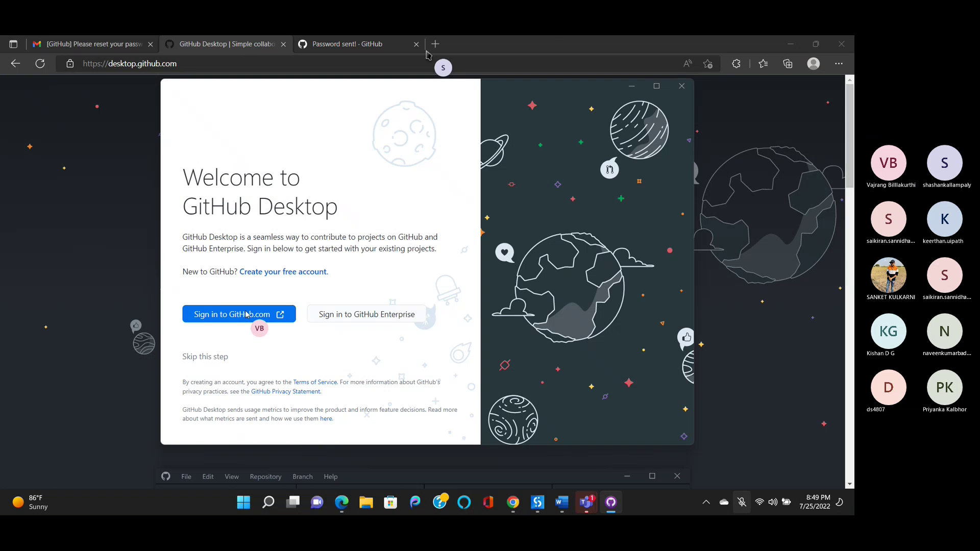
click(244, 314)
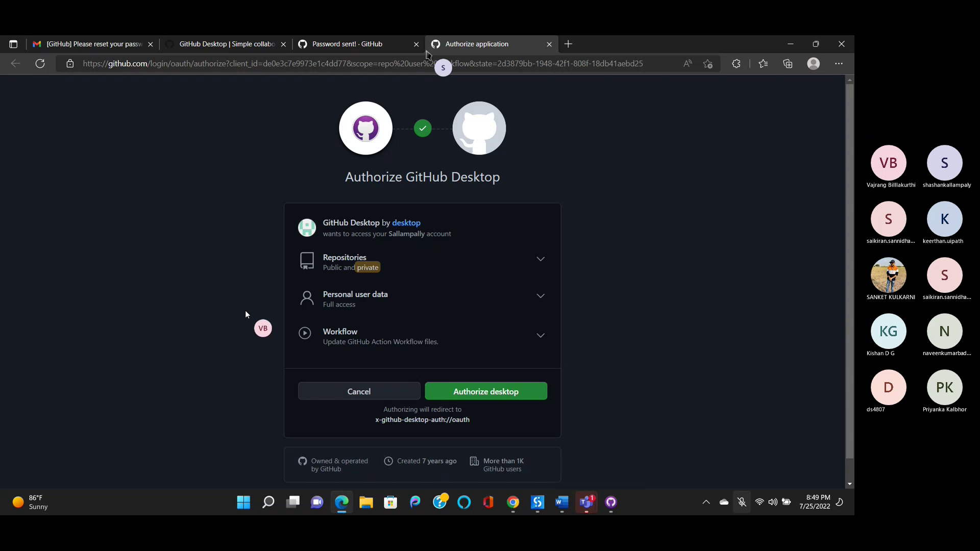
click(475, 392)
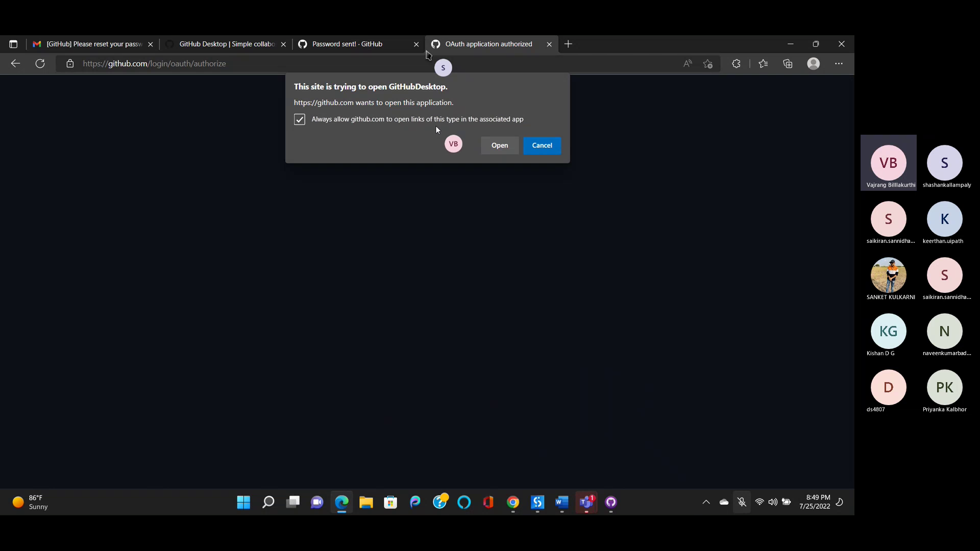
click(500, 146)
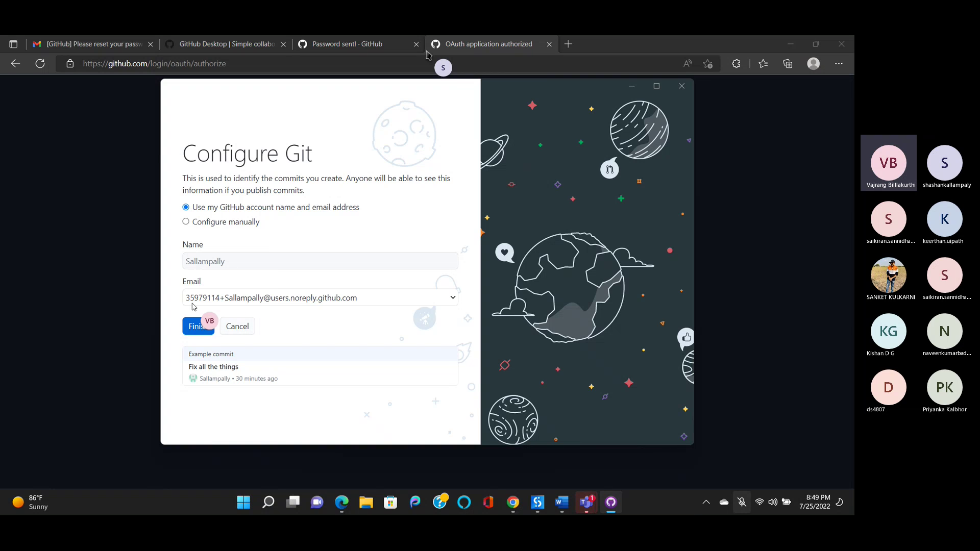
click(200, 329)
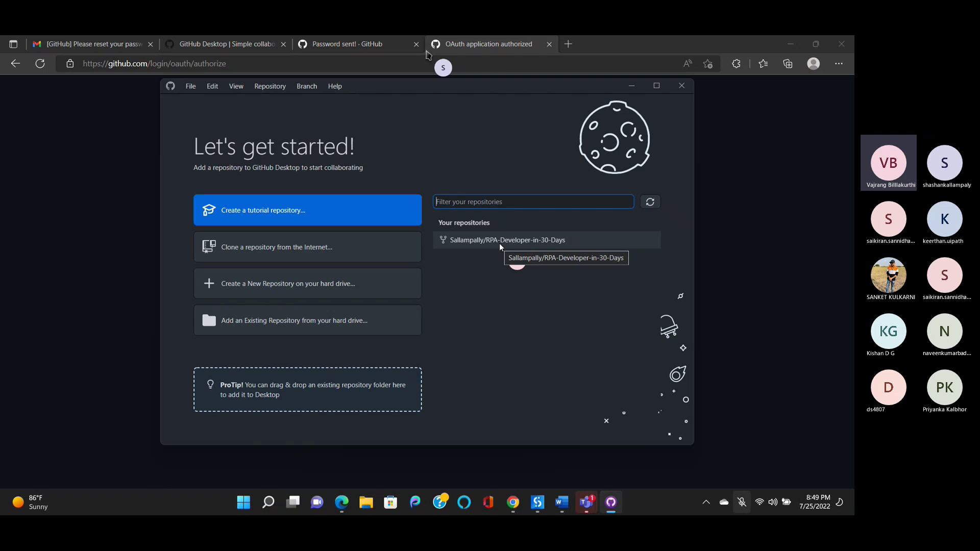
Back in GitHub Desktop, pick the RPA-Developer-in-30-Days fork and start cloning it
click(423, 49)
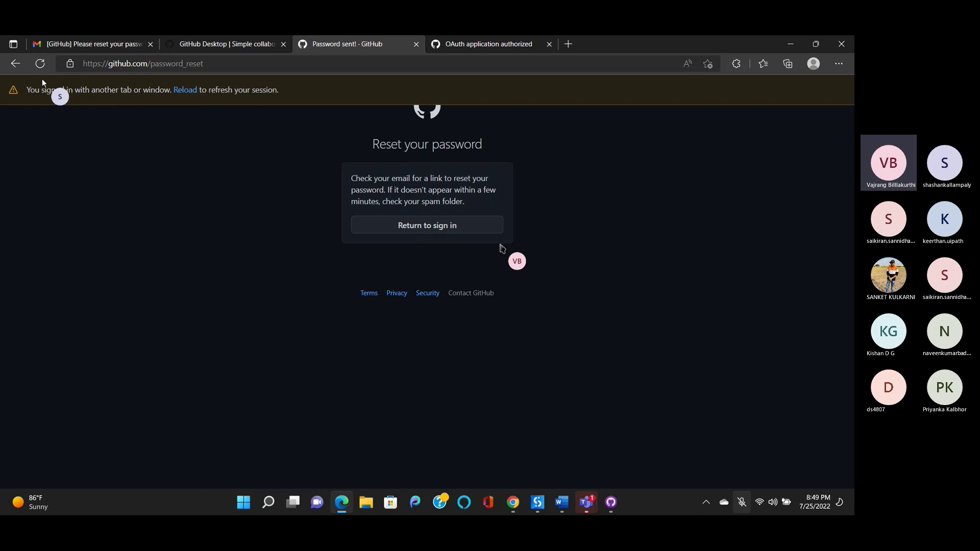
click(612, 504)
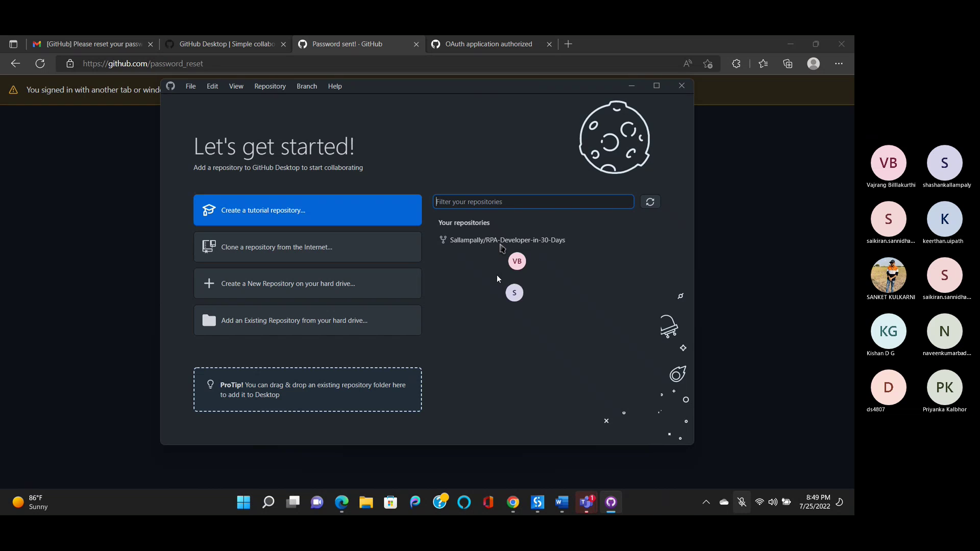
click(508, 240)
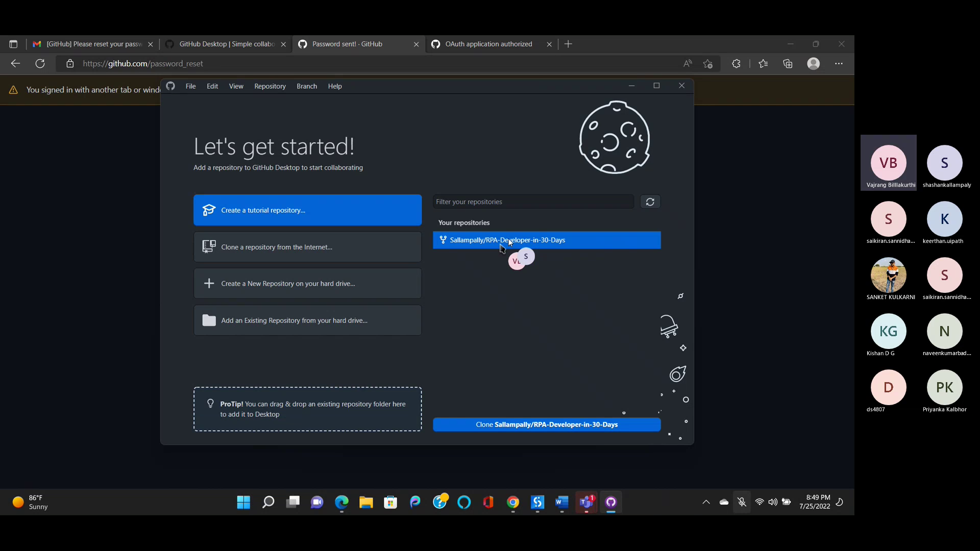
click(541, 426)
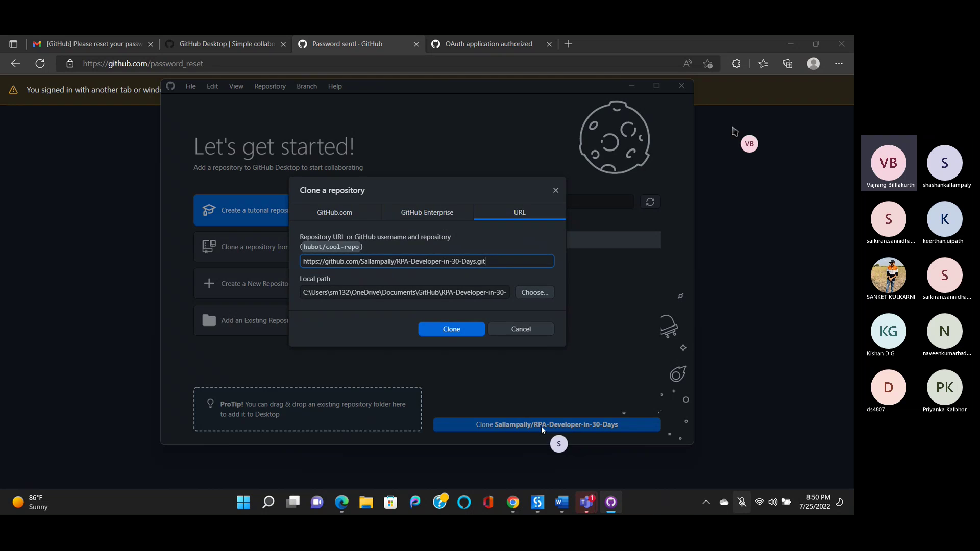
Create an 'RPA project' folder on the Desktop, set it as the clone's local path, and clone
click(529, 296)
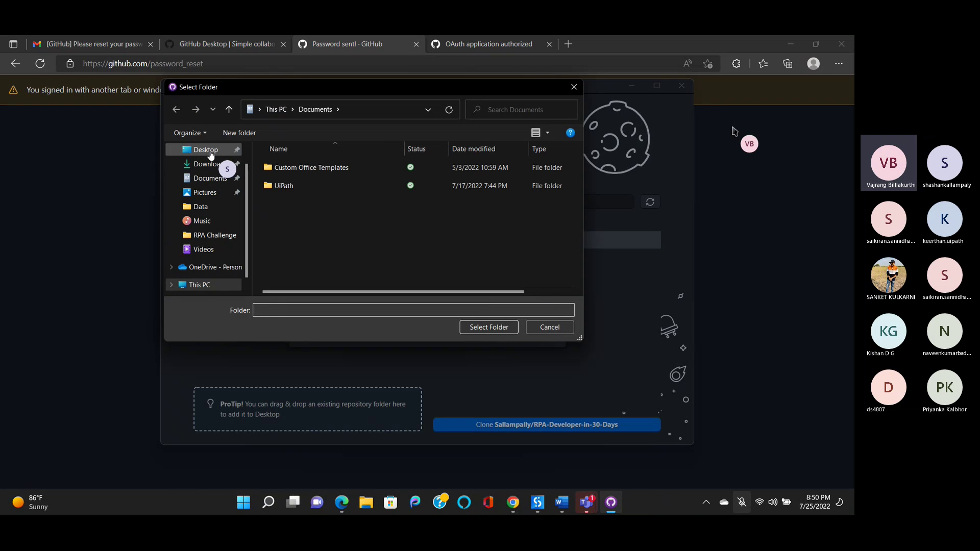
click(209, 151)
right_click(290, 210)
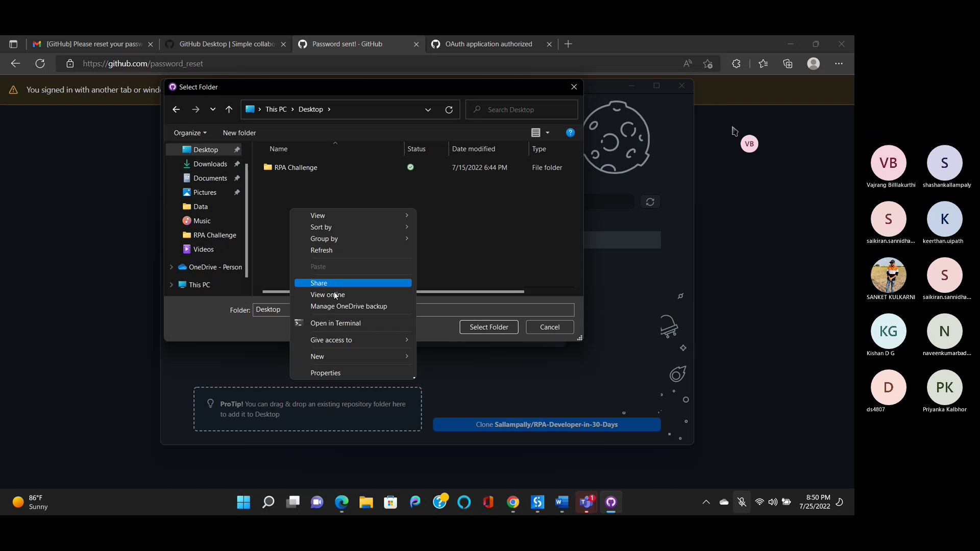
mouse_move(397, 353)
click(429, 355)
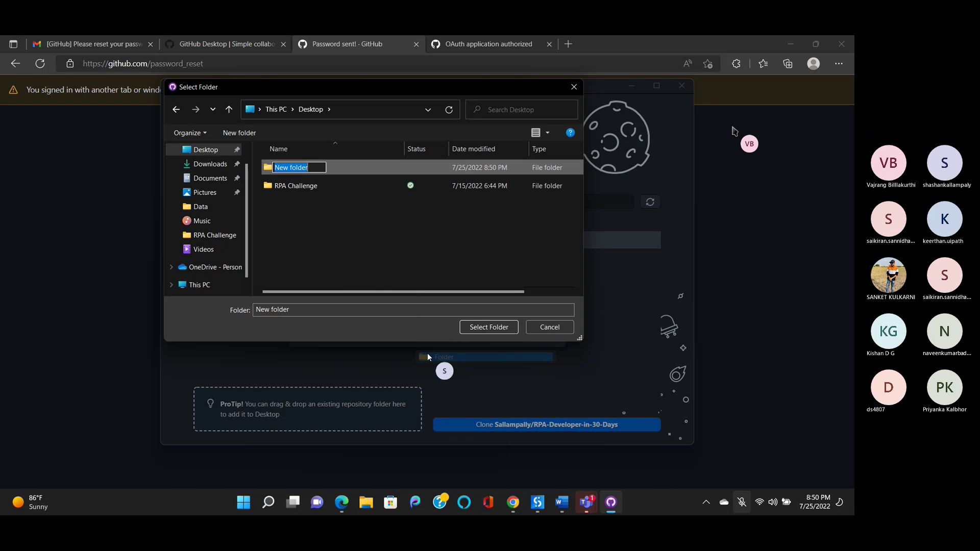
text(R)
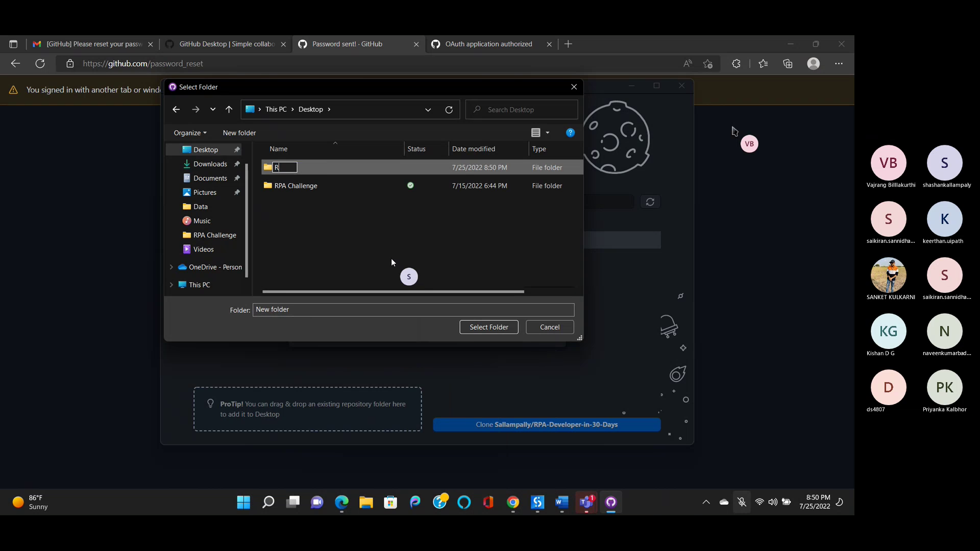
text(PA project)
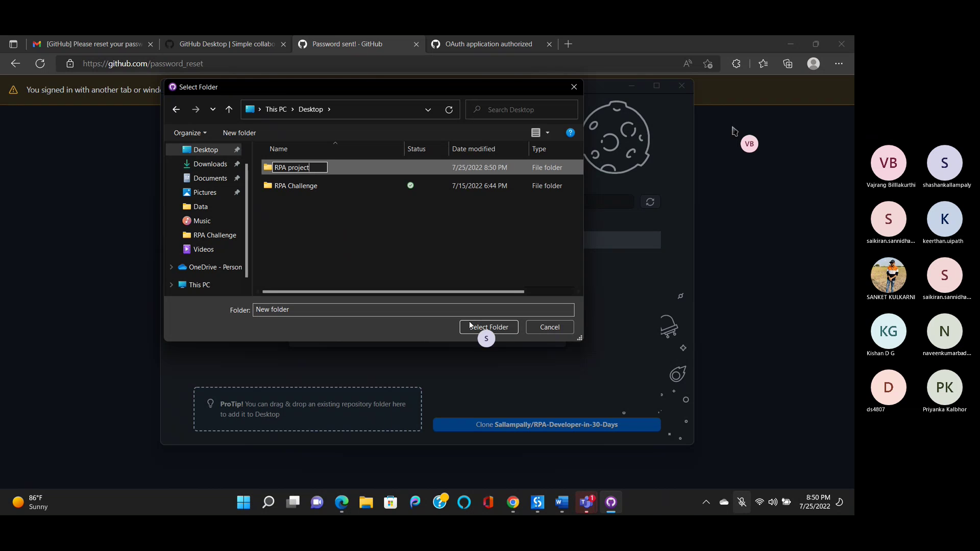
click(378, 195)
click(367, 169)
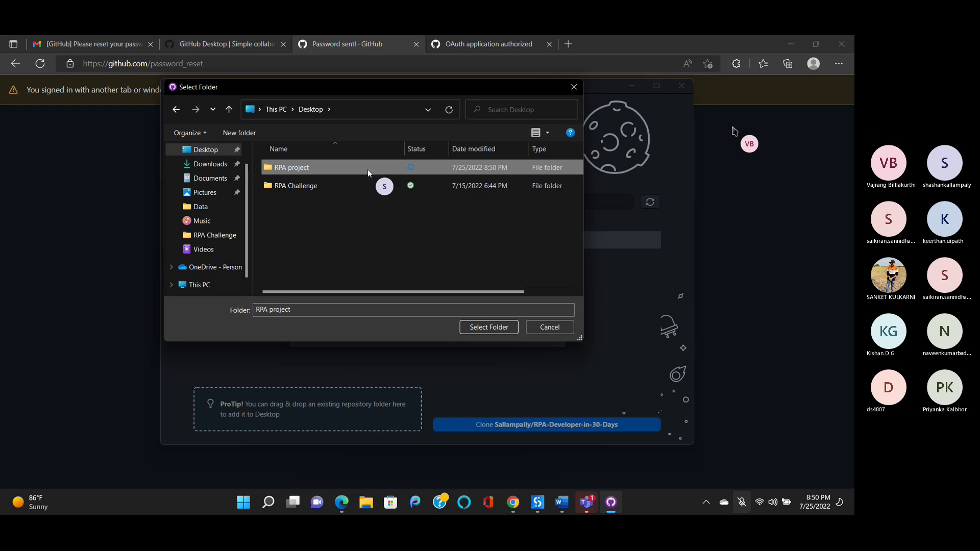
click(488, 327)
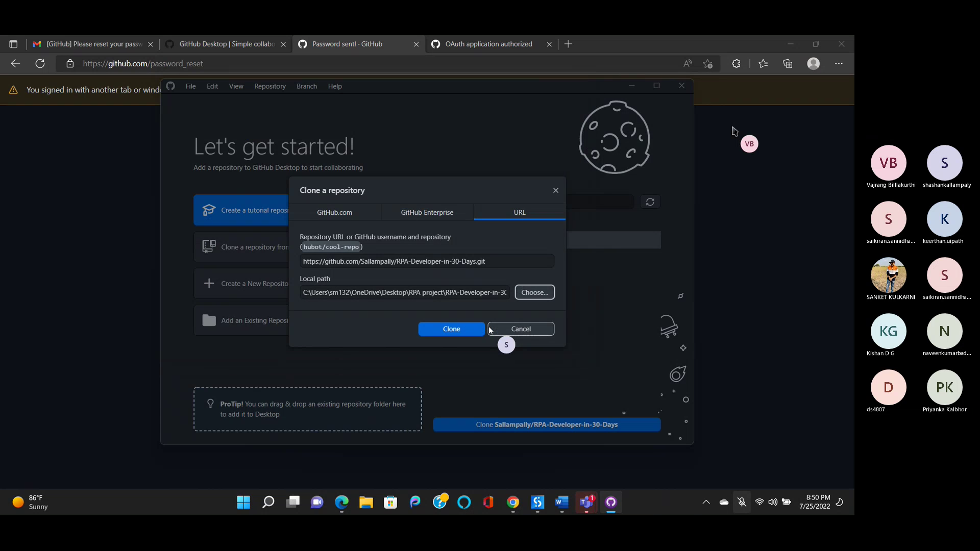
click(448, 330)
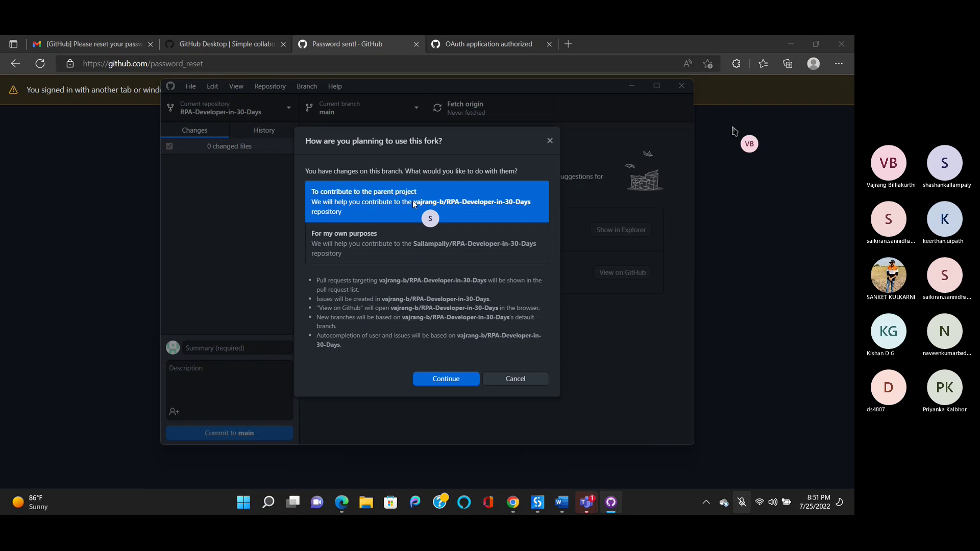
Choose 'To contribute to the parent project' for the fork and continue
click(449, 373)
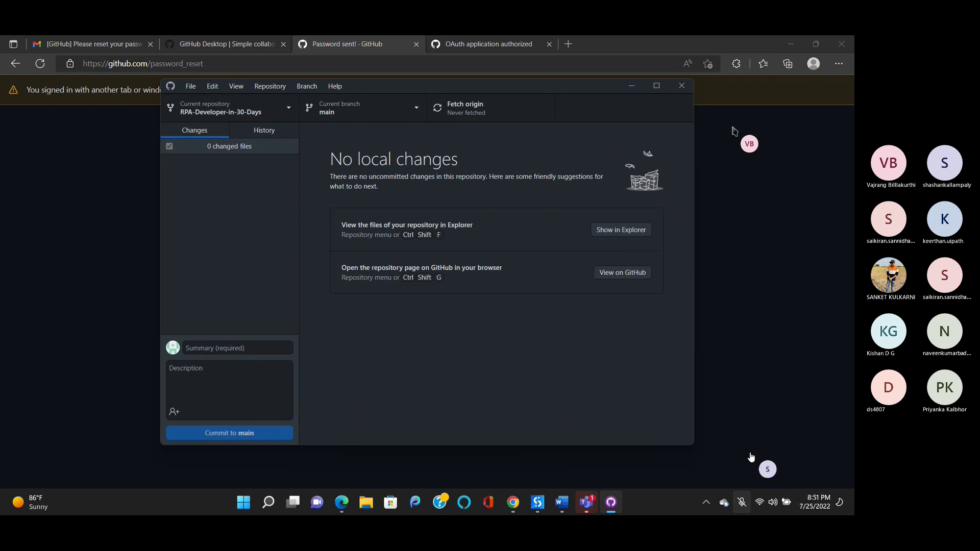
Unmute the meeting mic and show the cloned repository's files in File Explorer
click(742, 503)
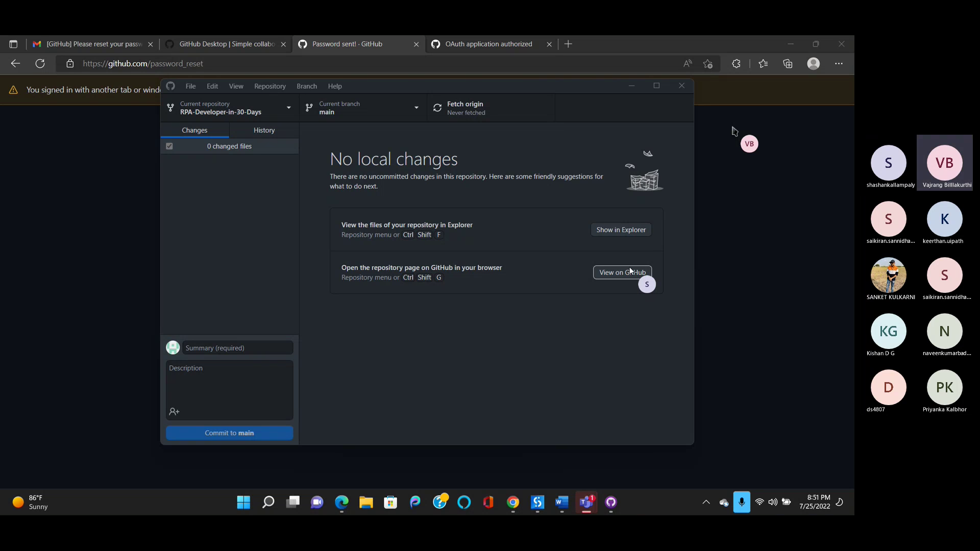
click(627, 230)
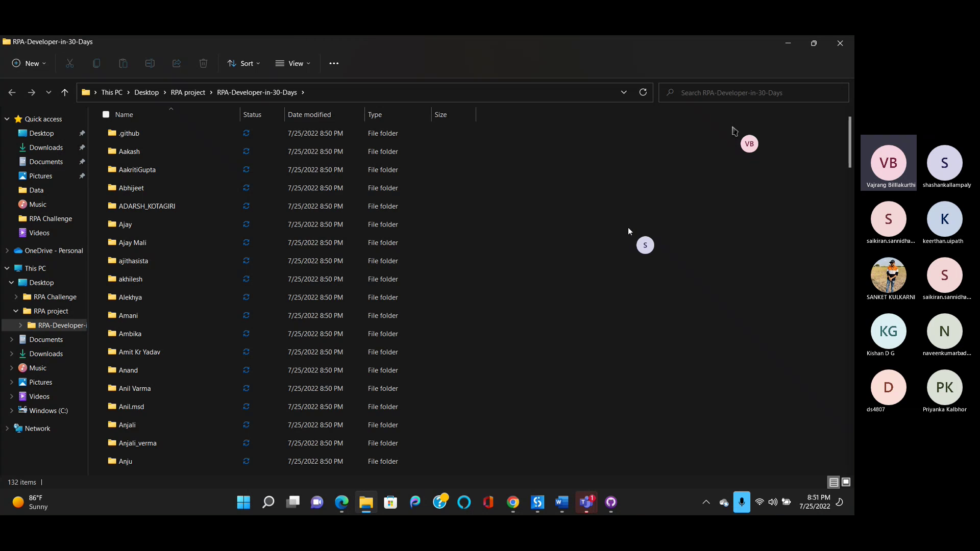
Add a new folder named after the user inside RPA-Developer-in-30-Days, bringing it to 133 items
scroll(470, 292, down, 5)
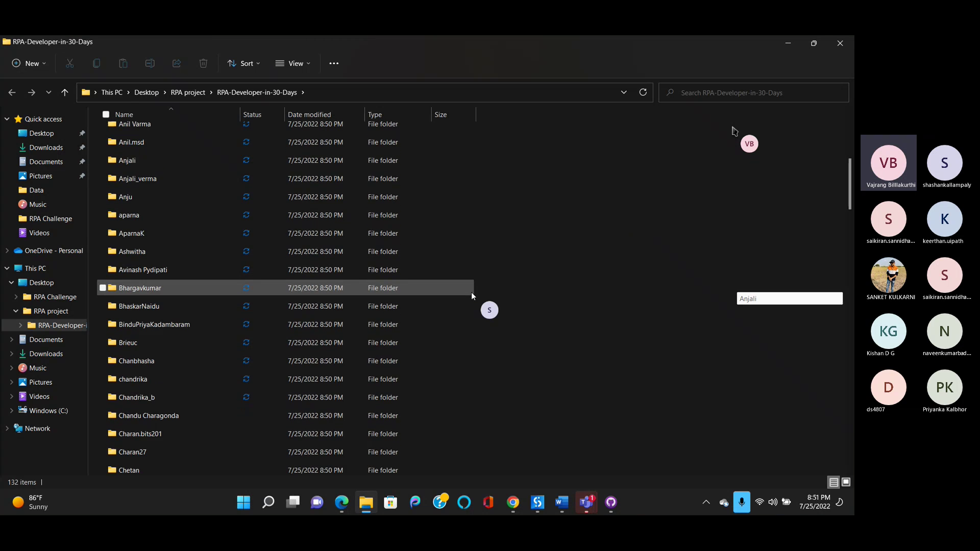
scroll(471, 292, down, 10)
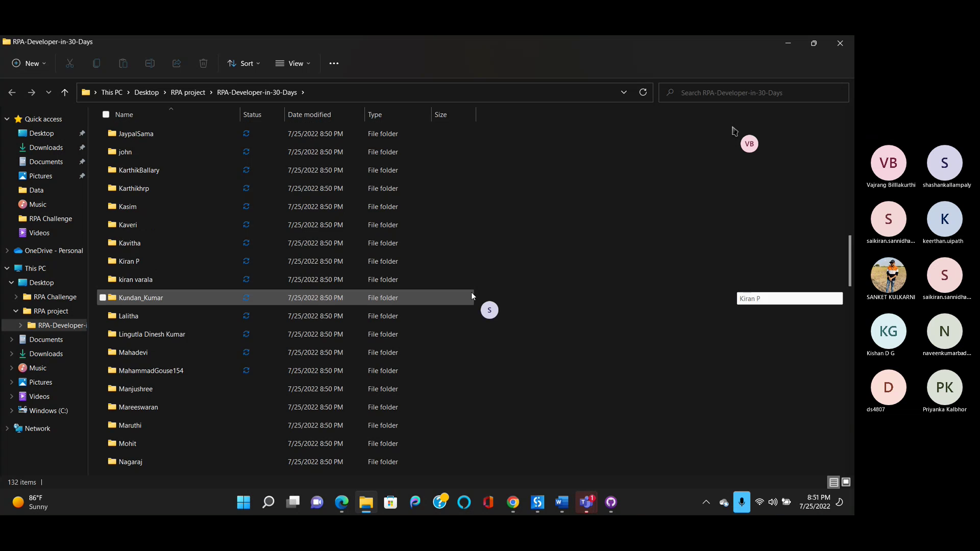
scroll(471, 292, down, 13)
scroll(471, 292, down, 3)
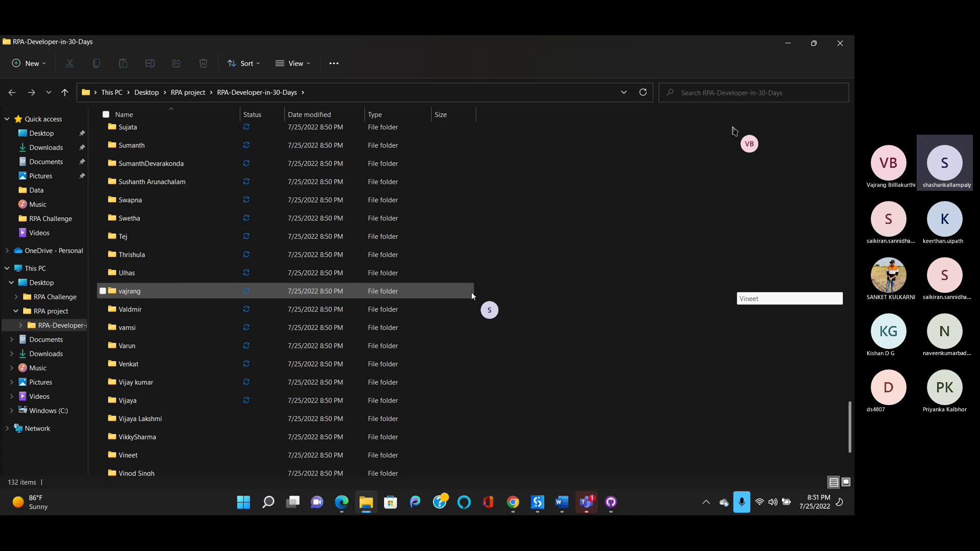
scroll(470, 292, up, 20)
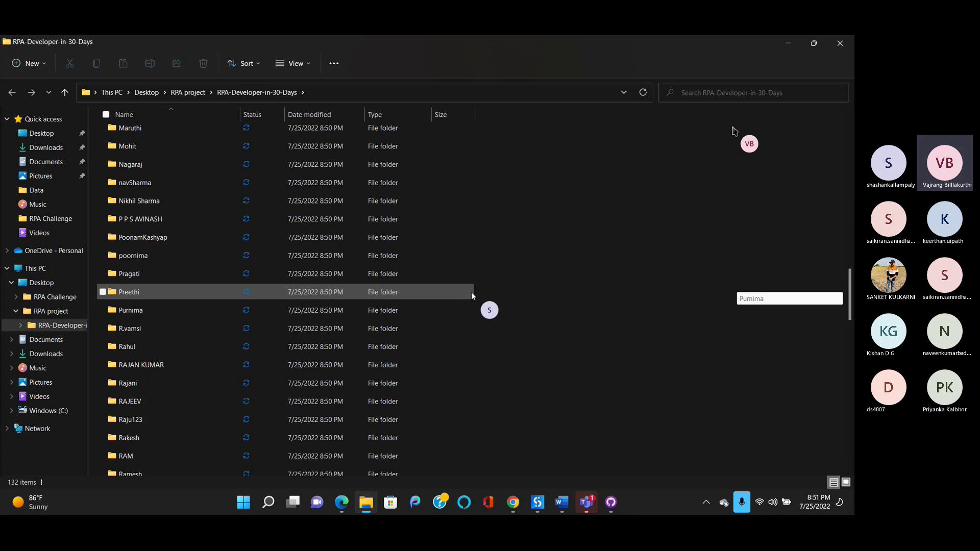
right_click(490, 222)
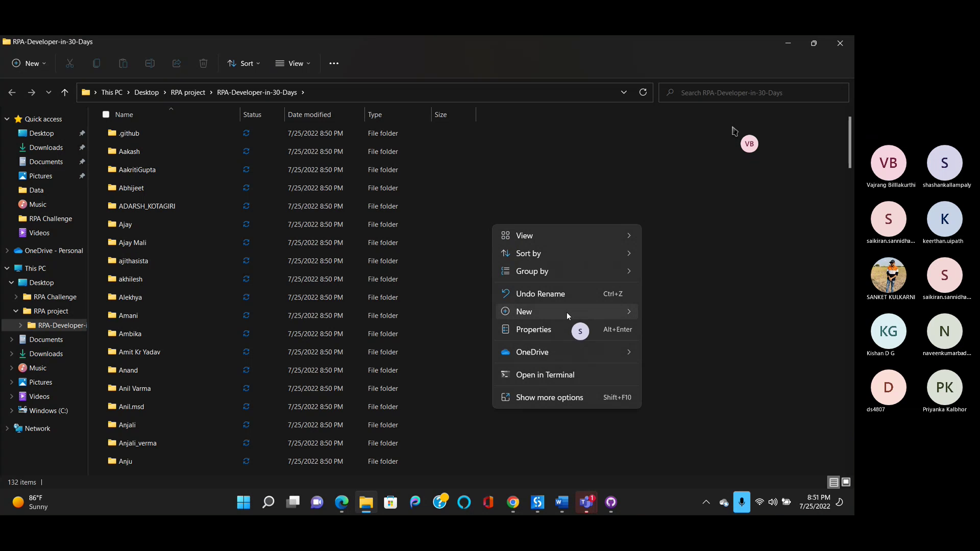
mouse_move(577, 309)
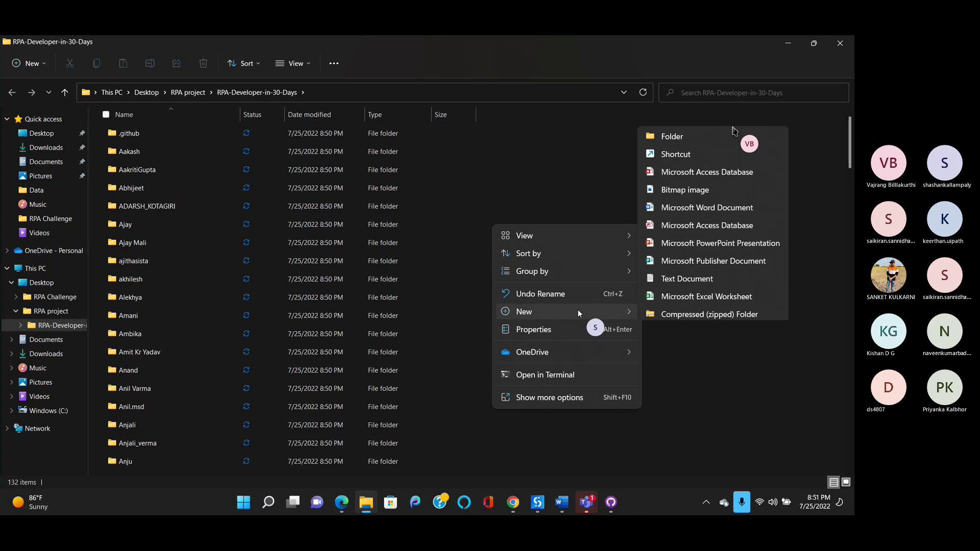
click(672, 129)
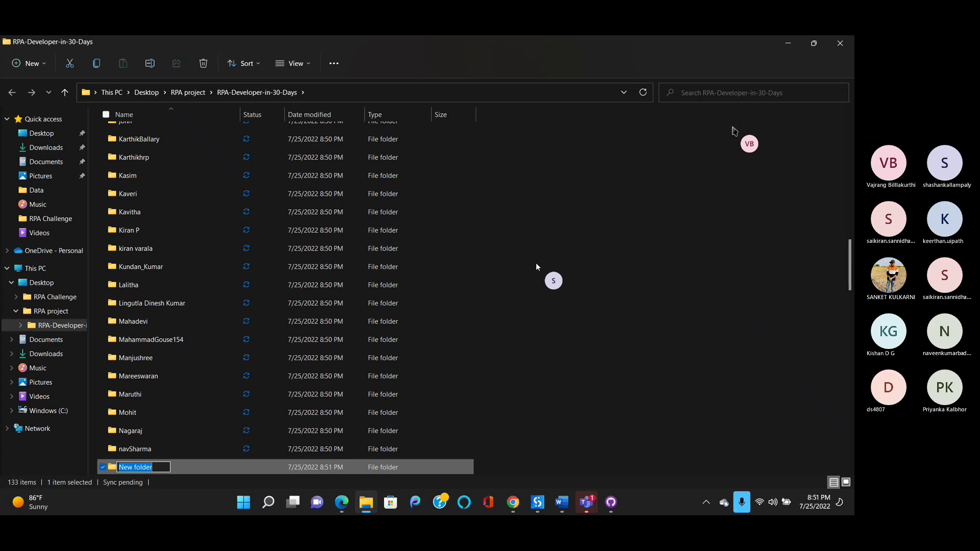
text(Shashank)
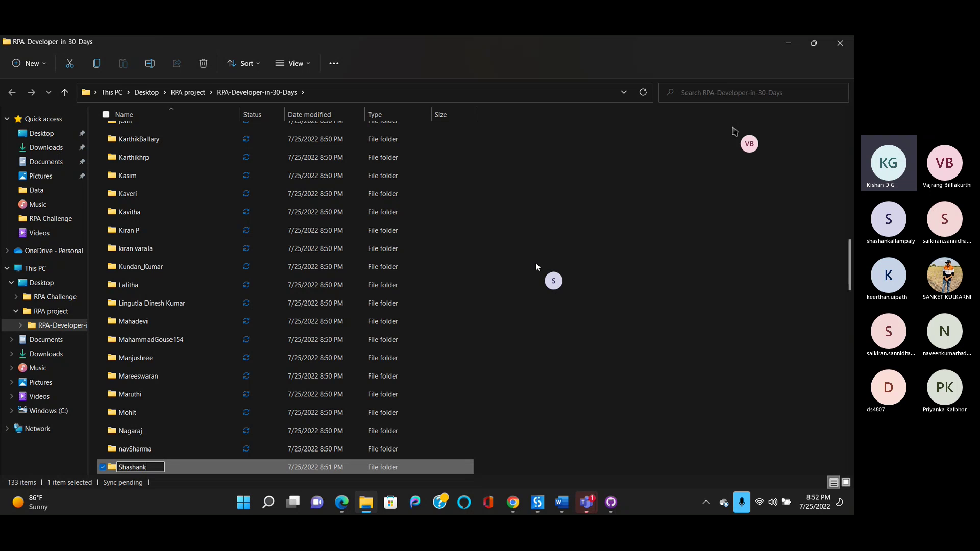
text(-A)
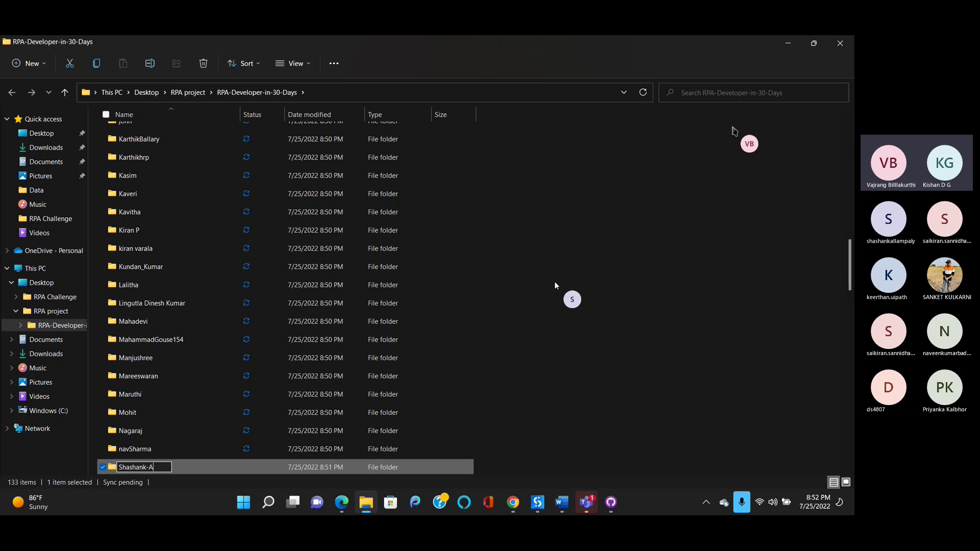
click(554, 286)
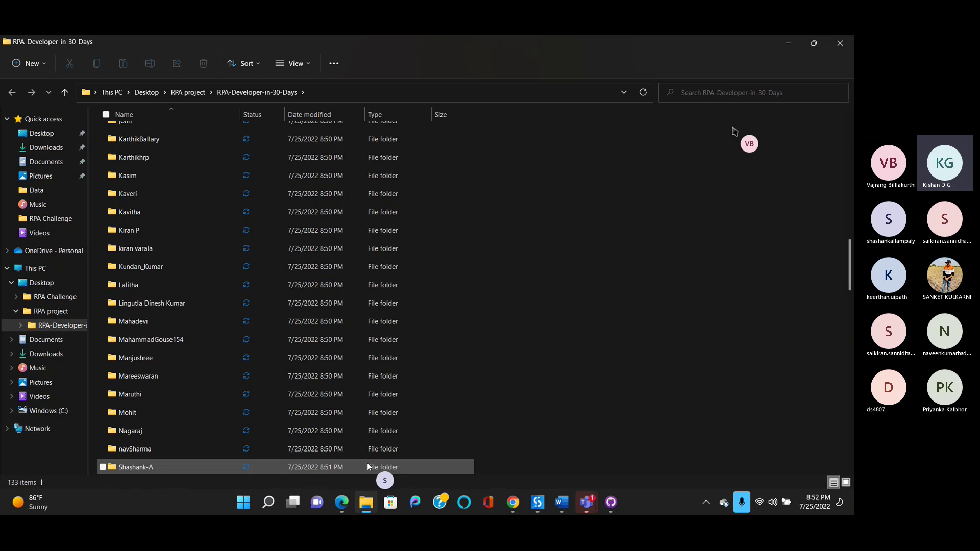
scroll(543, 320, up, 1)
scroll(544, 321, up, 15)
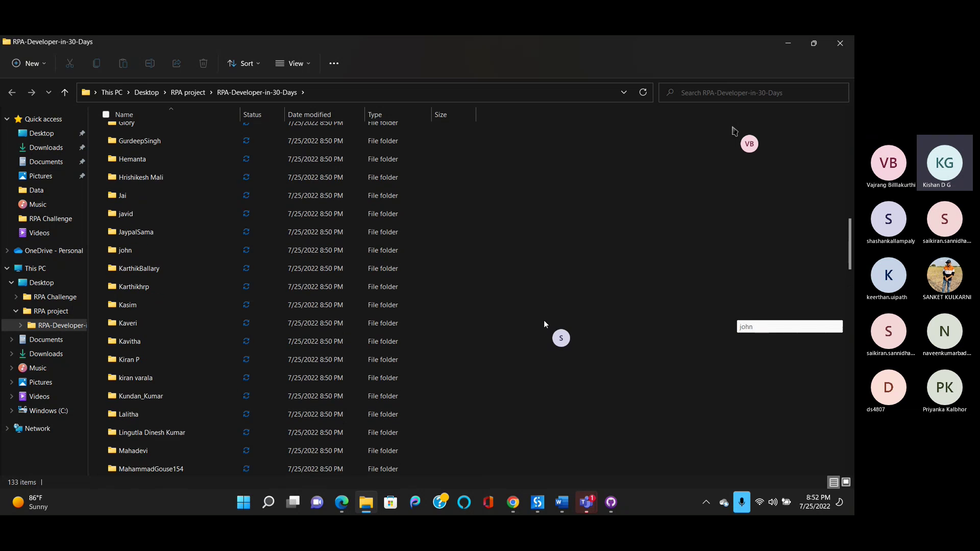
scroll(544, 324, up, 5)
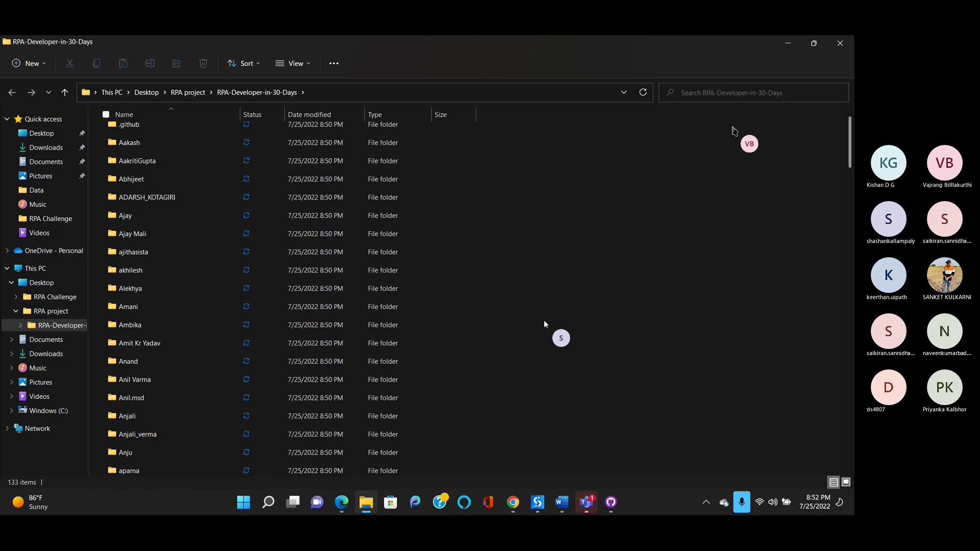
scroll(544, 325, down, 15)
scroll(544, 324, down, 20)
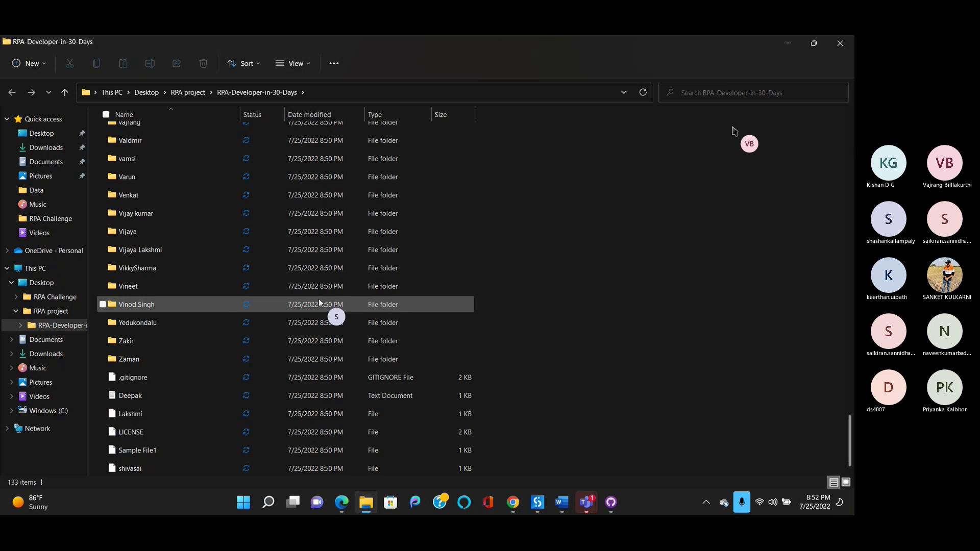
scroll(228, 197, up, 1)
scroll(232, 204, up, 2)
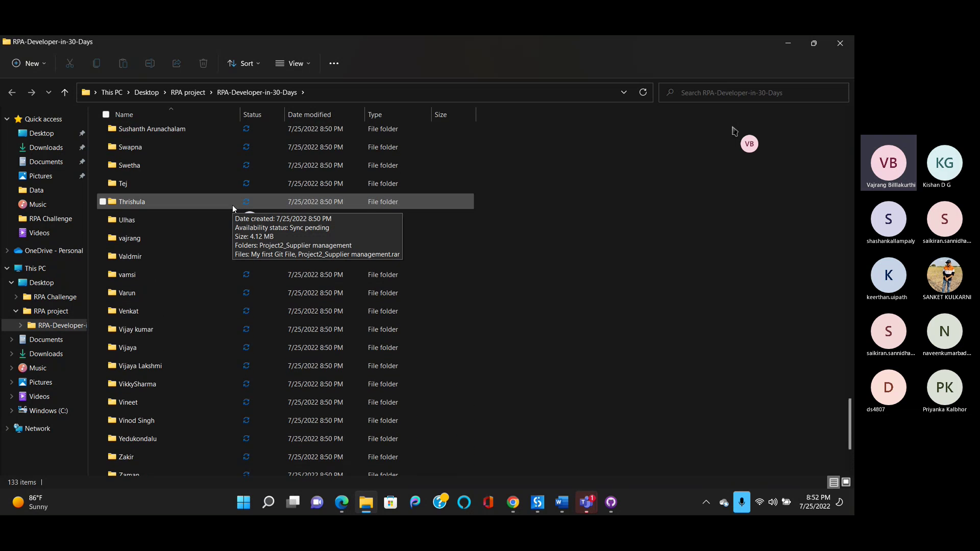
scroll(233, 209, up, 4)
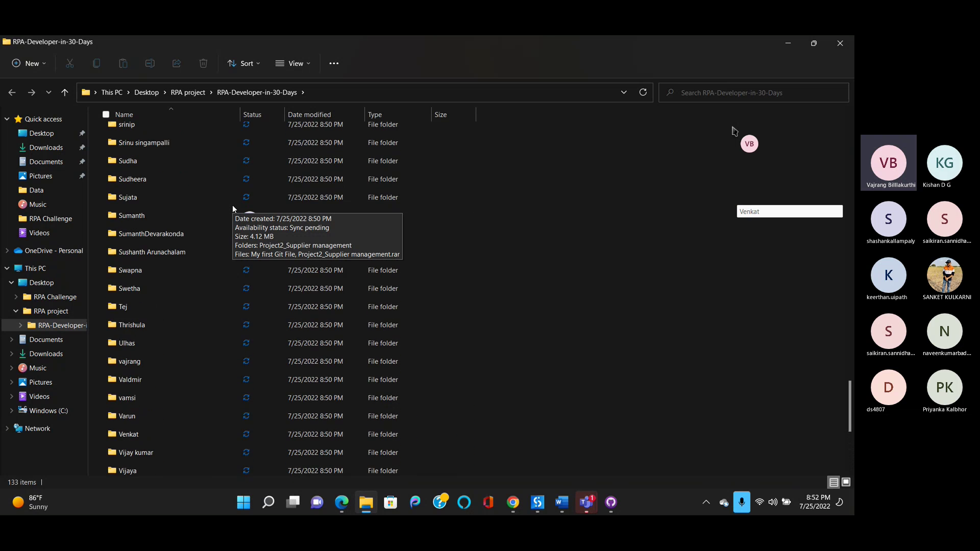
scroll(232, 209, up, 1)
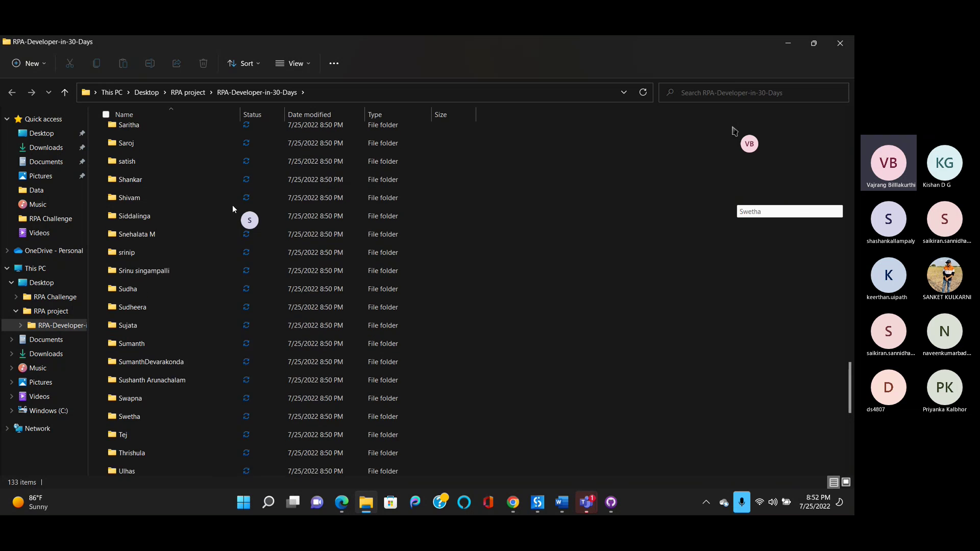
scroll(233, 209, down, 3)
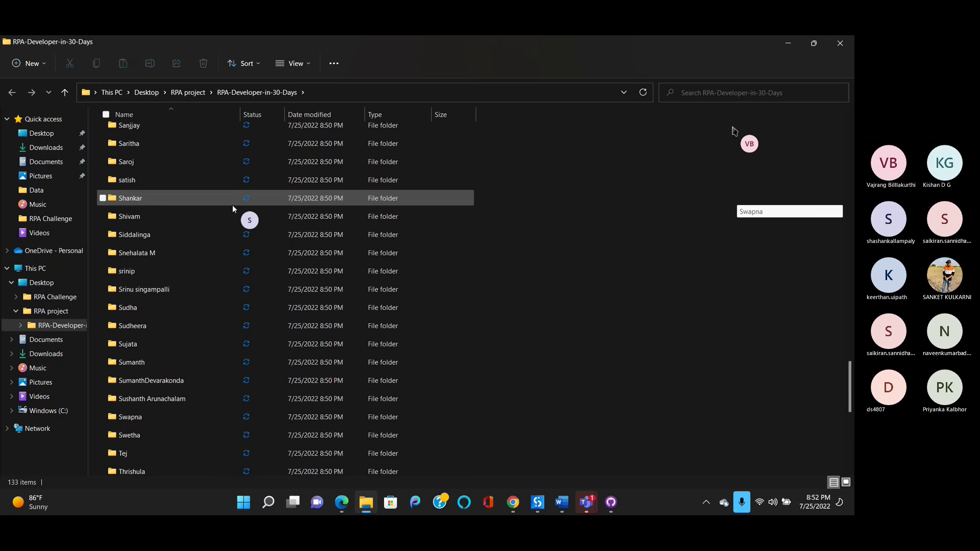
key(s)
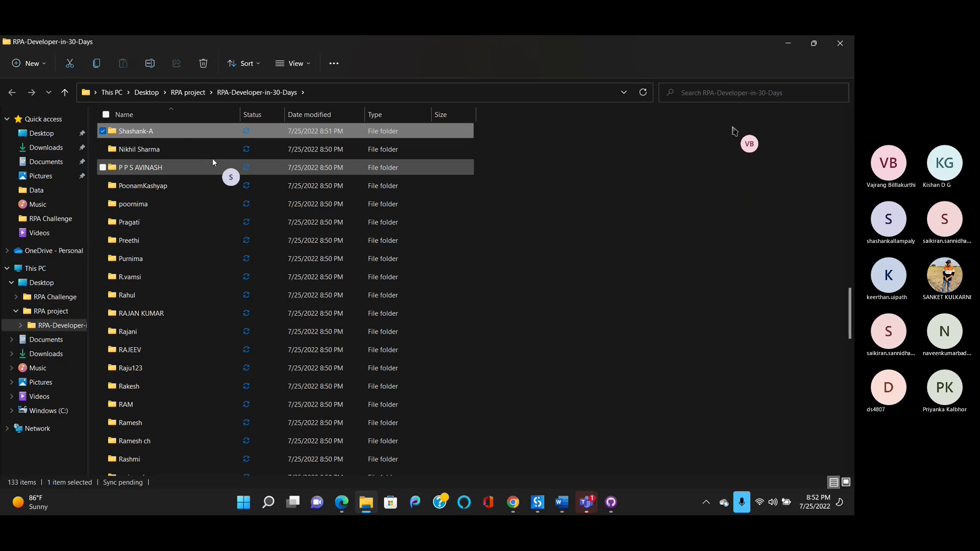
double_click(189, 134)
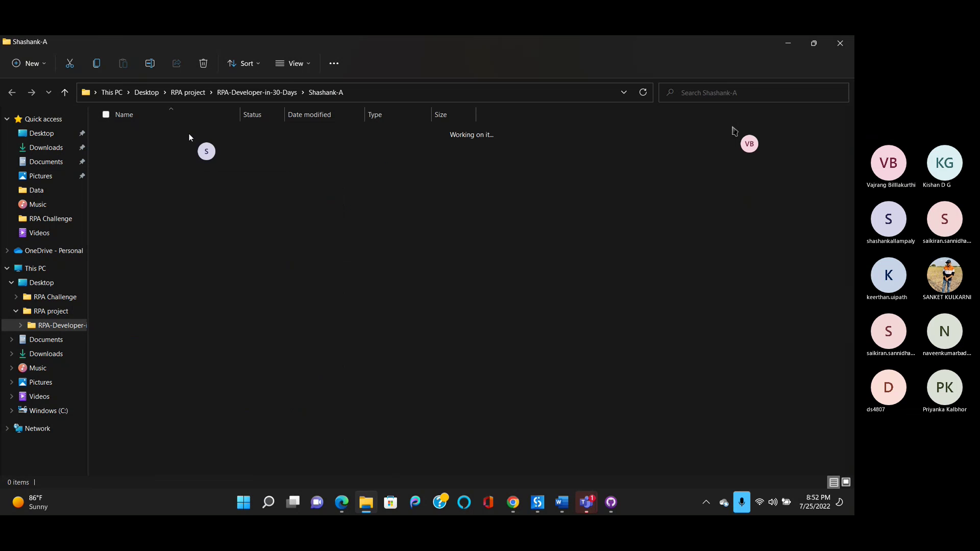
Create a blank 'New Microsoft Word Document' in the personal folder and open it
right_click(236, 245)
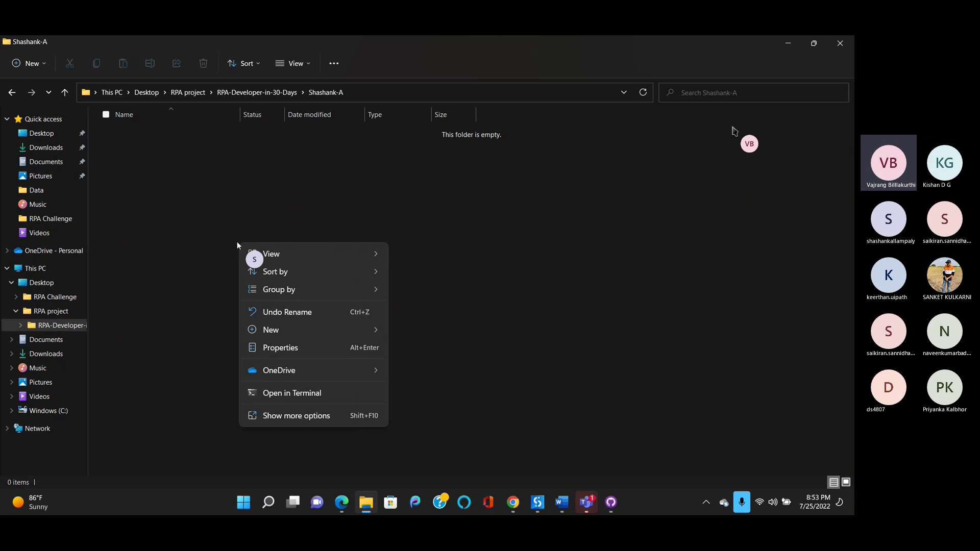
mouse_move(286, 328)
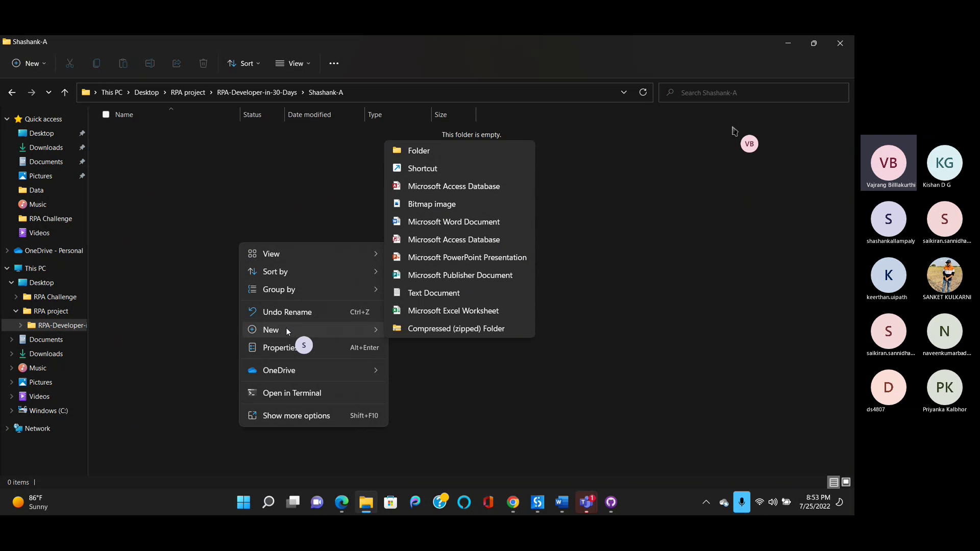
click(427, 223)
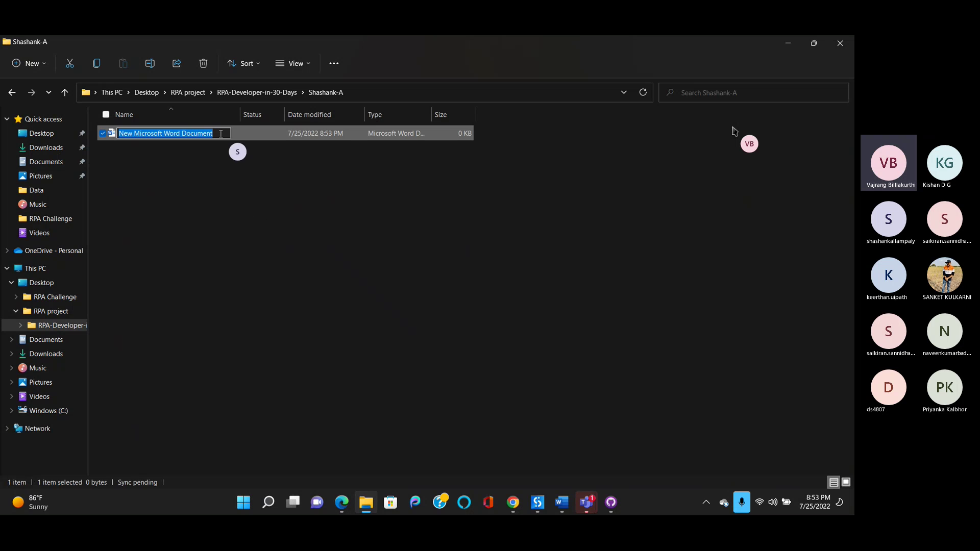
click(261, 181)
click(232, 127)
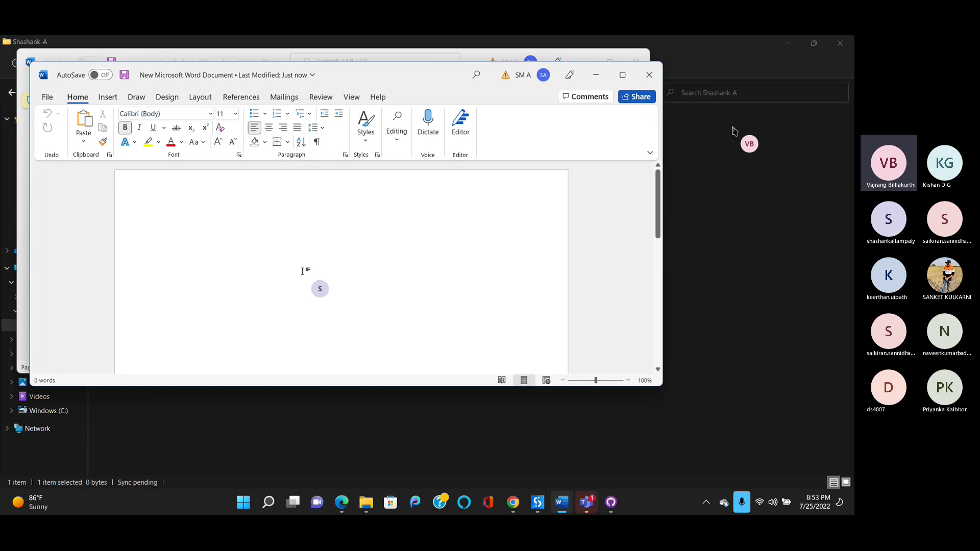
Type the line 'Day14 RPA Project' into the blank document
text(Day14 RO)
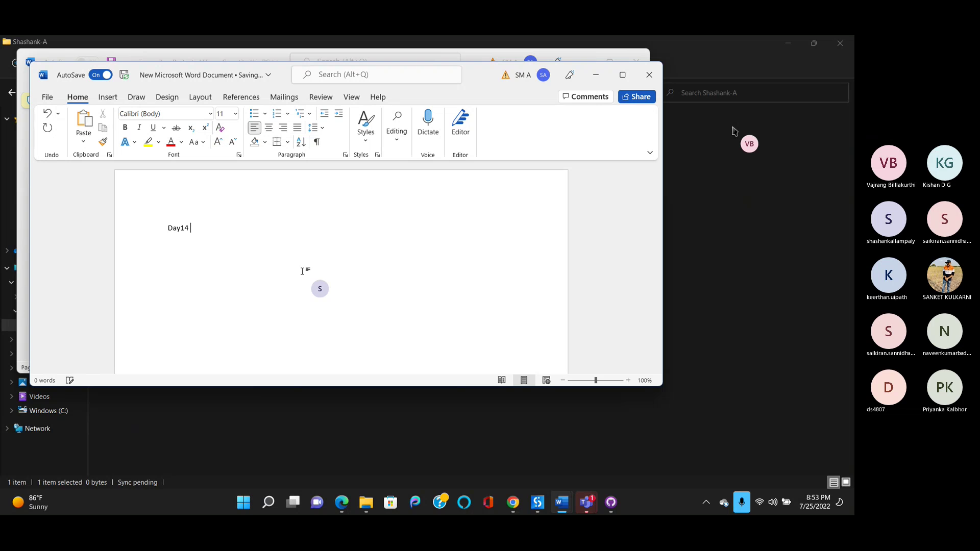
key(Home)
text(PA)
key(BackSpace)
key(BackSpace)
click(215, 224)
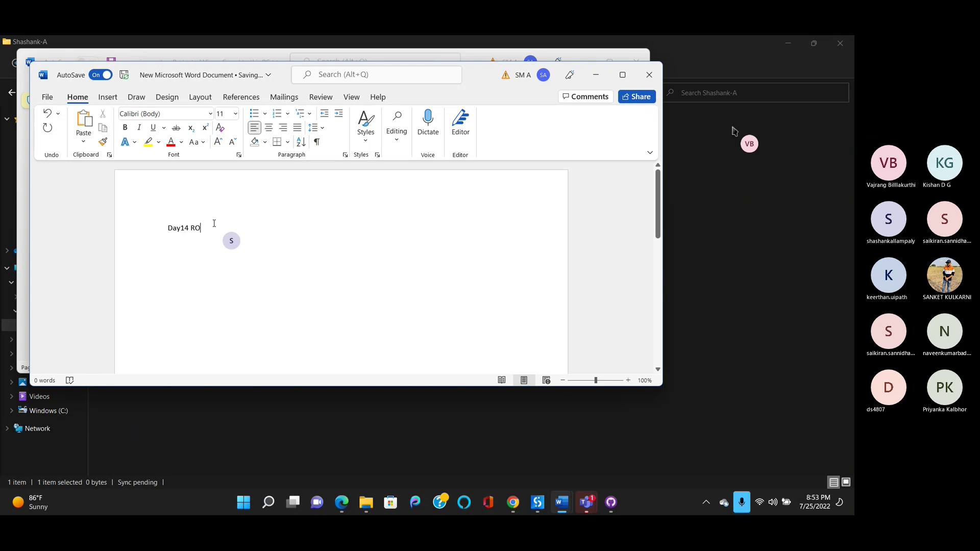
key(BackSpace)
text(PA P)
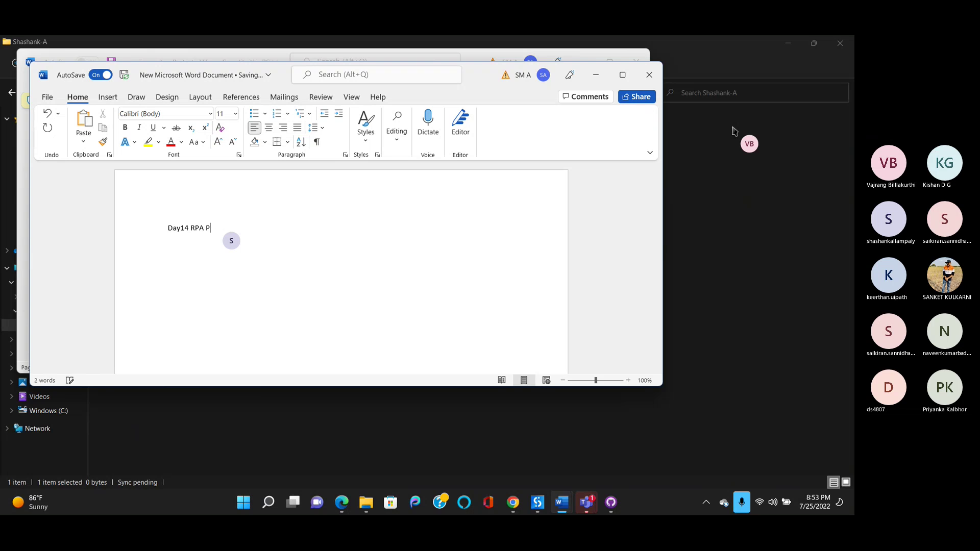
text(roject.)
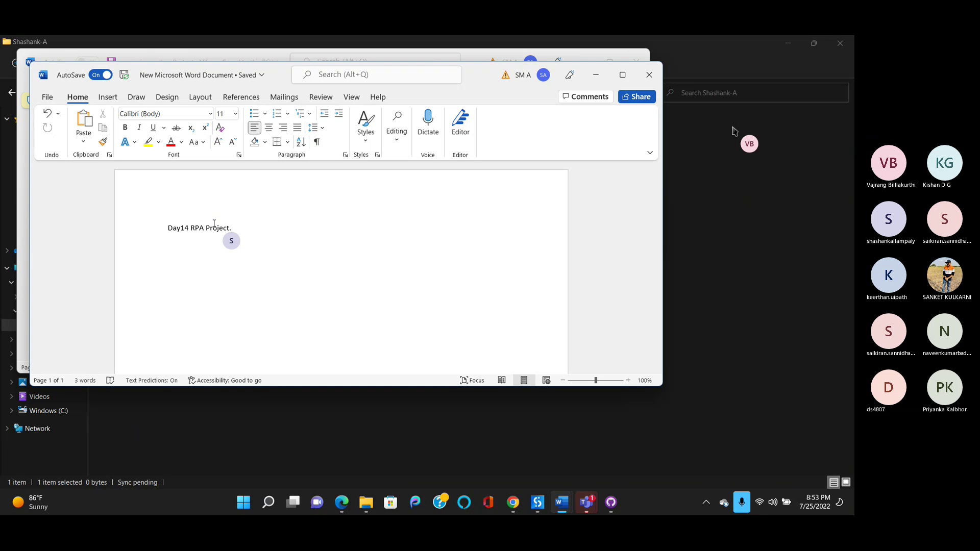
Save a copy over the existing file in the Shashank-A folder, then close Word
click(47, 98)
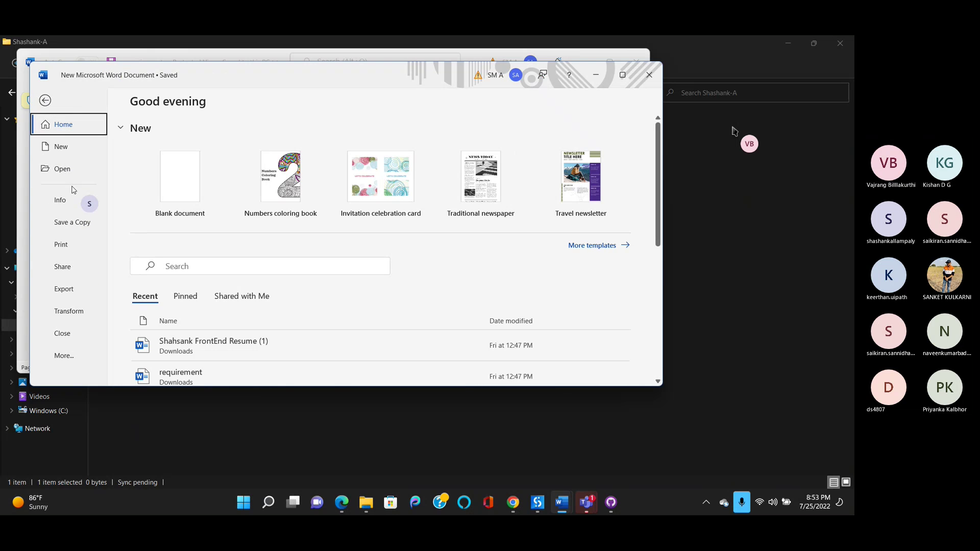
click(78, 228)
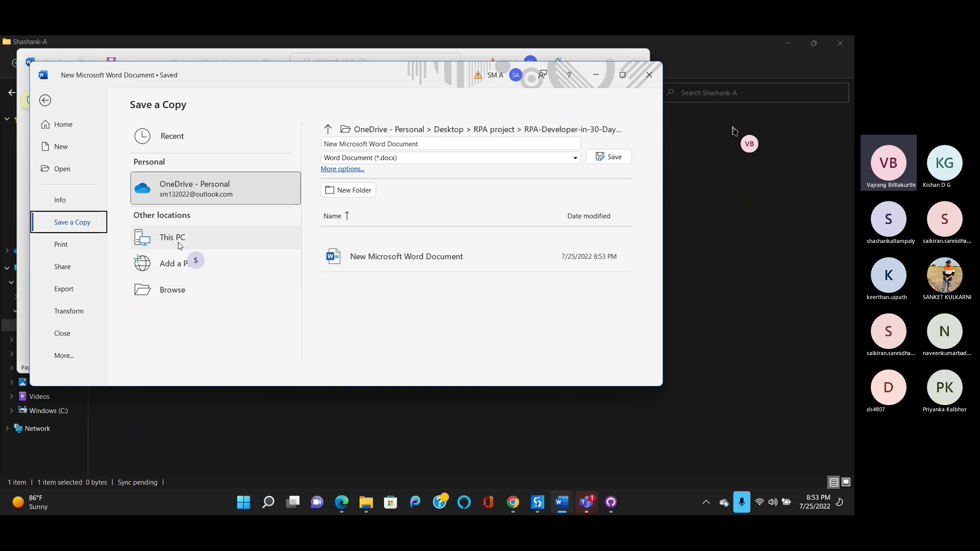
click(609, 157)
click(392, 300)
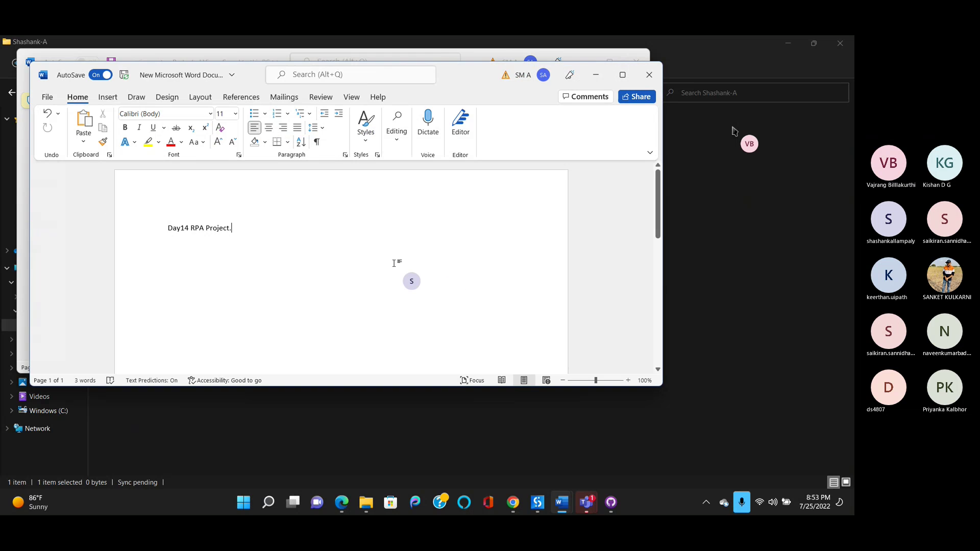
click(649, 75)
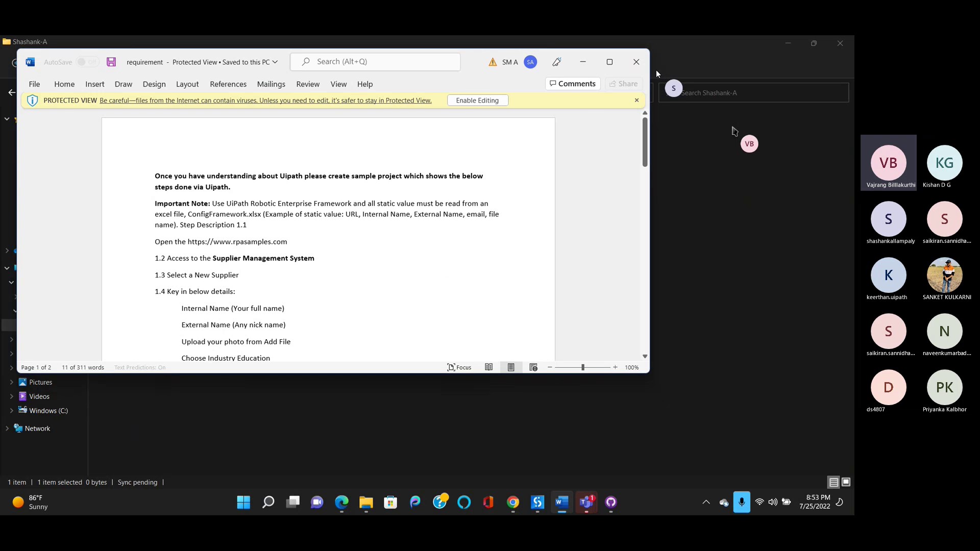
click(583, 62)
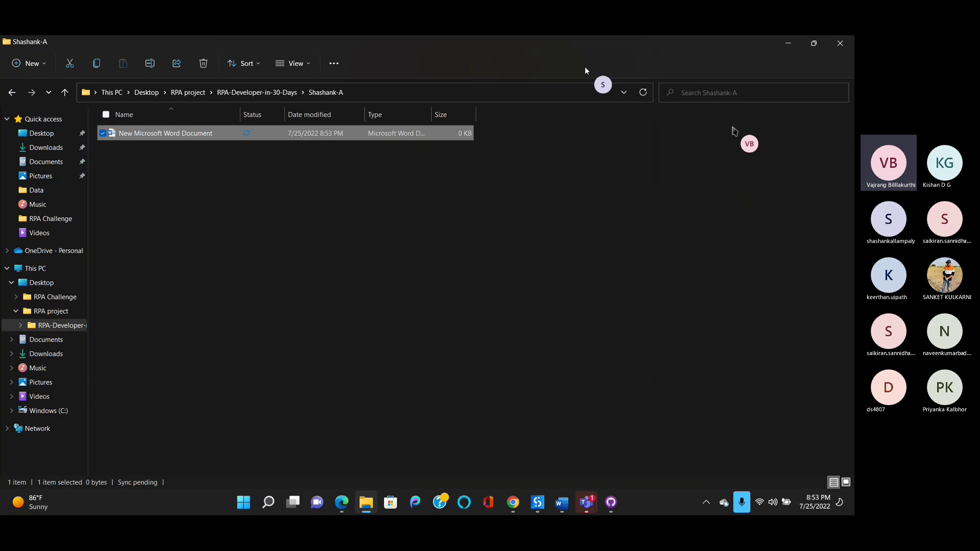
In GitHub Desktop, select the new .docx file in the Changes list
click(610, 503)
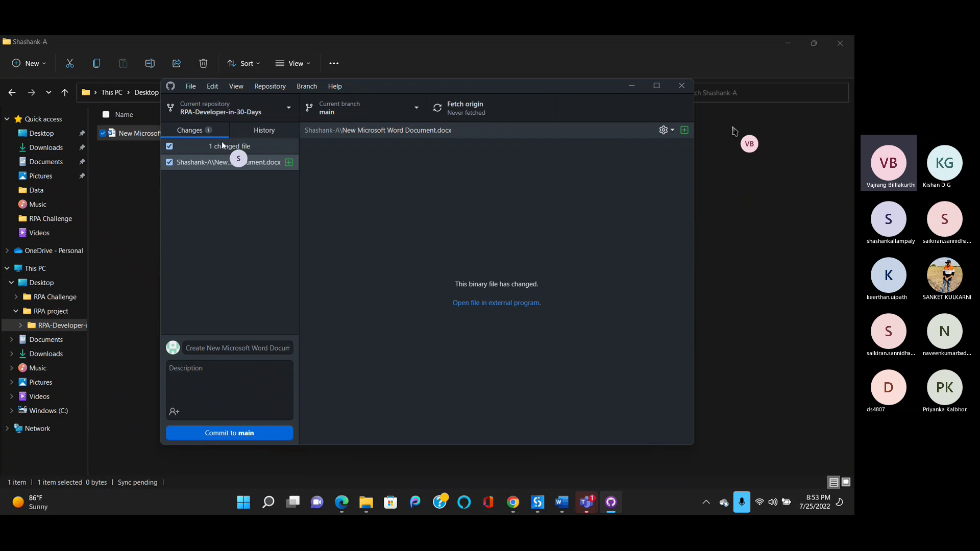
click(240, 162)
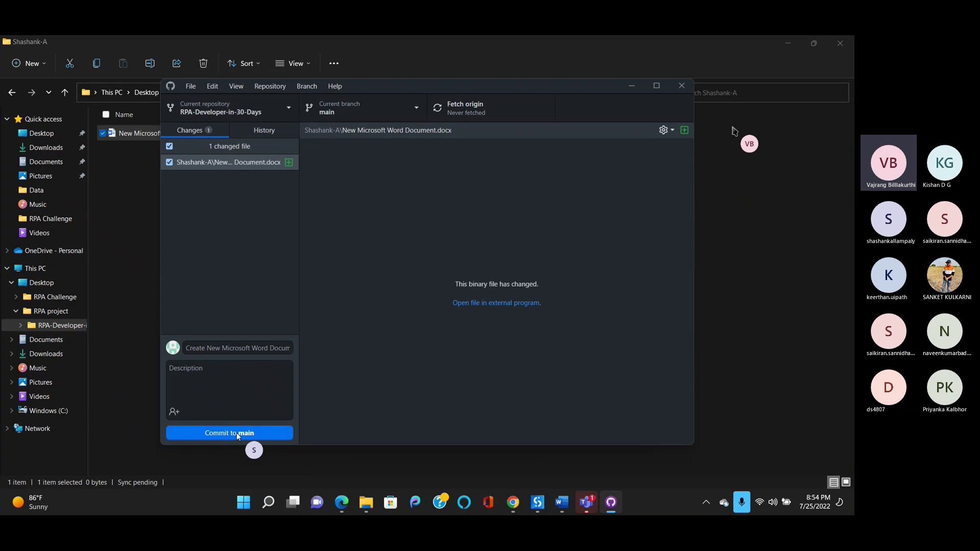
click(217, 377)
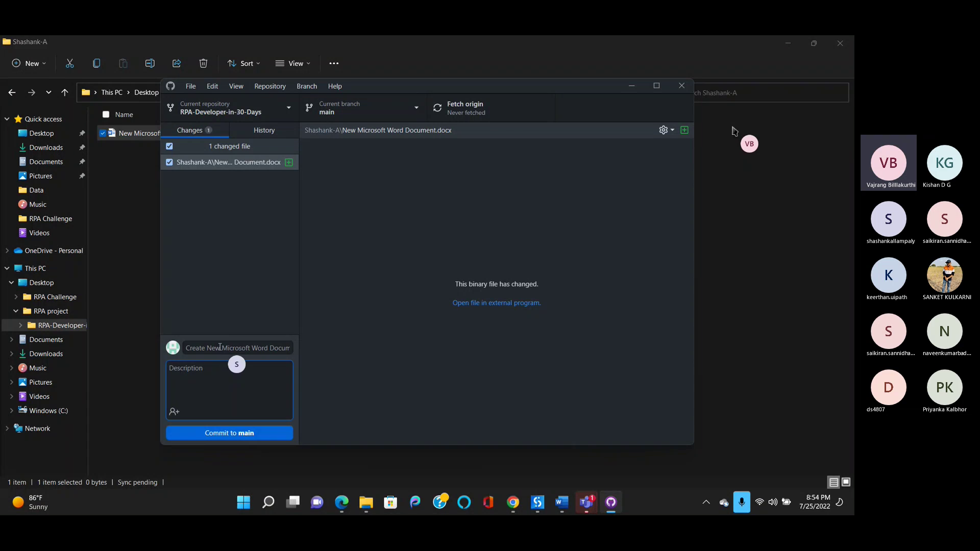
Enter the summary 'first dummy commit' and commit the Word document to main
click(219, 348)
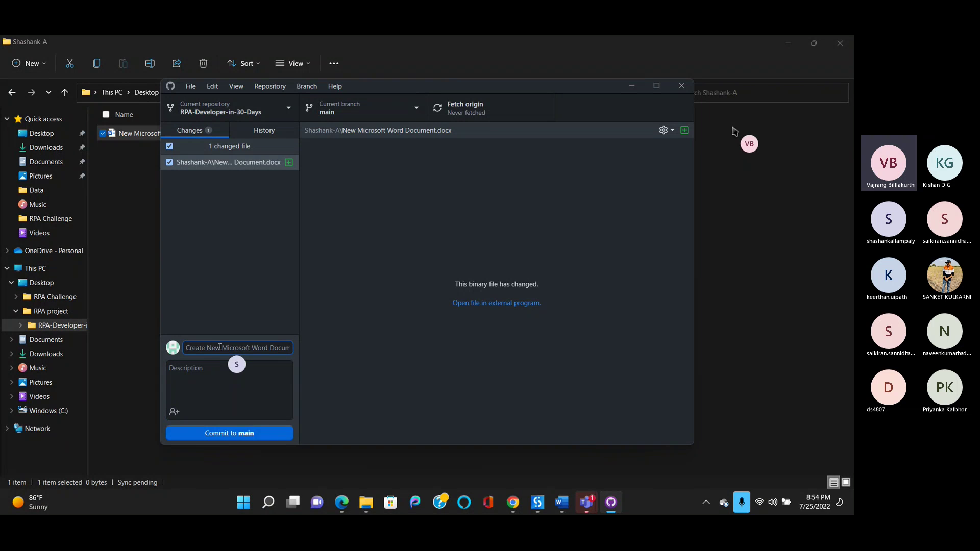
text(first commi)
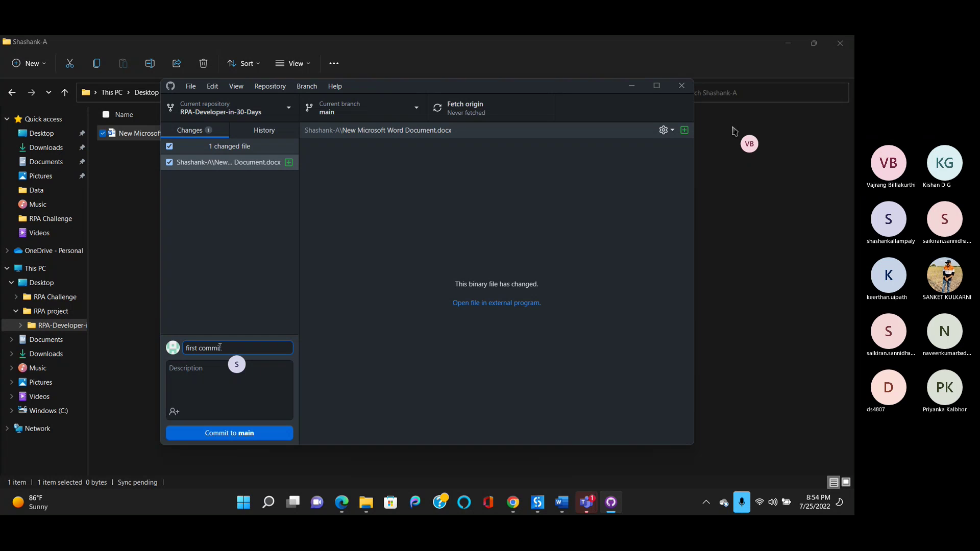
text(t)
key(ctrl+Left)
key(BackSpace)
key(BackSpace)
text(t dummy)
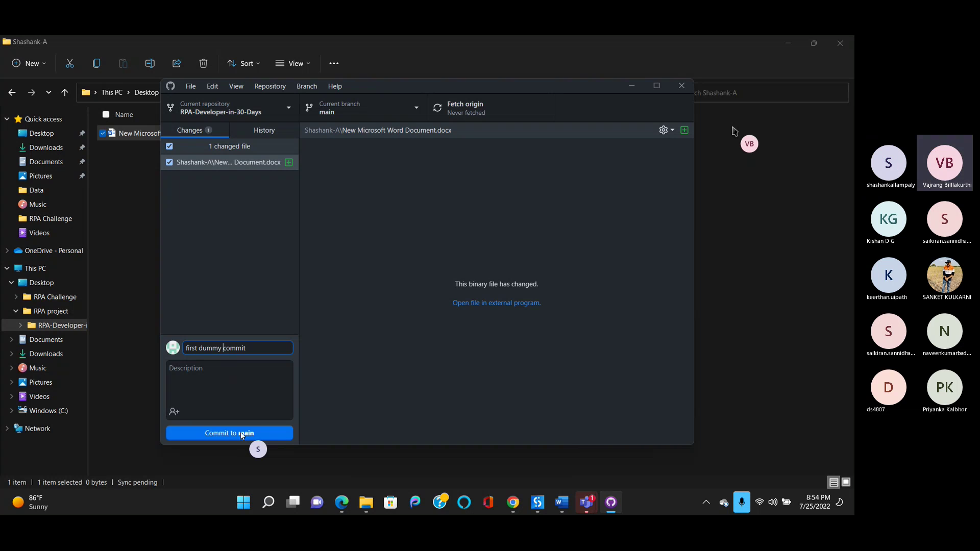
click(241, 433)
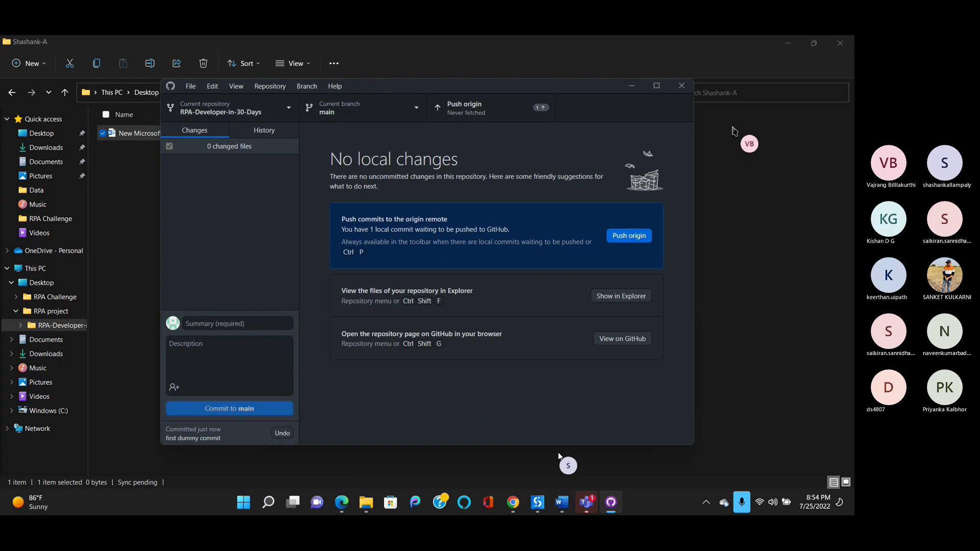
Switch to Chrome and open a new blank tab beside the GitHub Desktop page
click(513, 504)
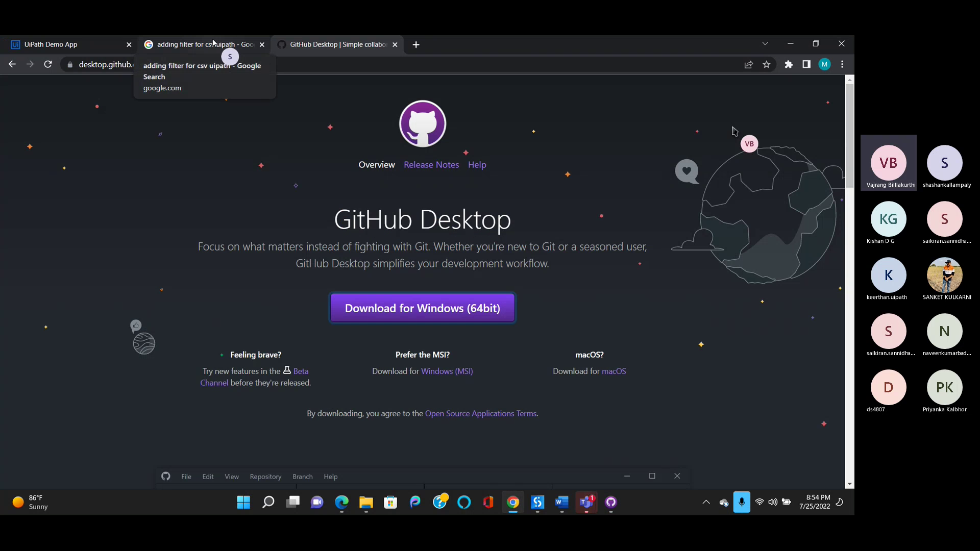
click(250, 44)
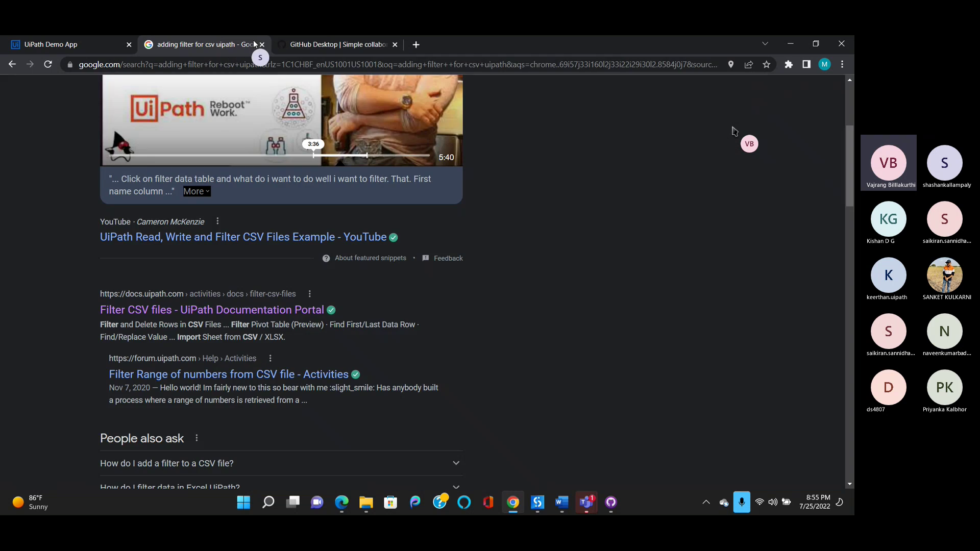
click(303, 44)
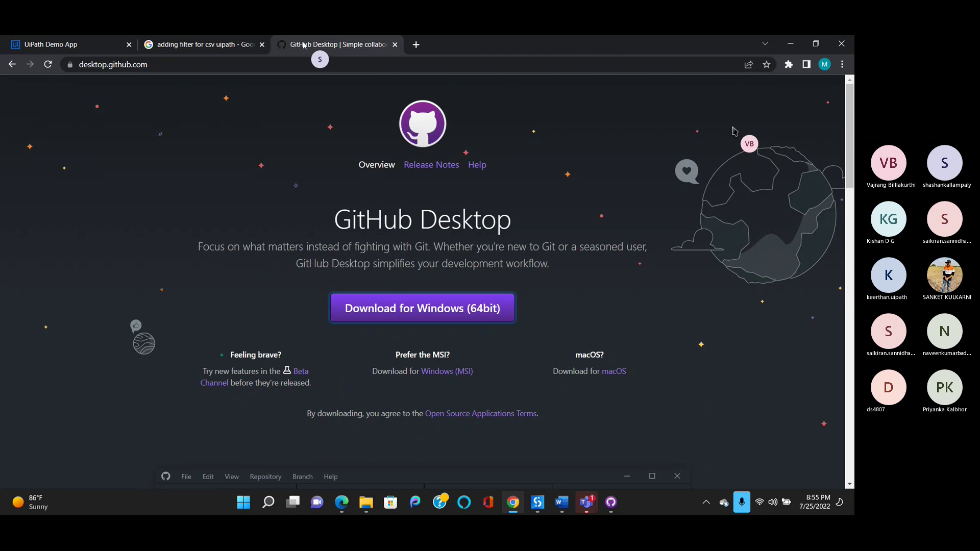
click(414, 47)
Load github.com and go to the sign-in page
click(393, 67)
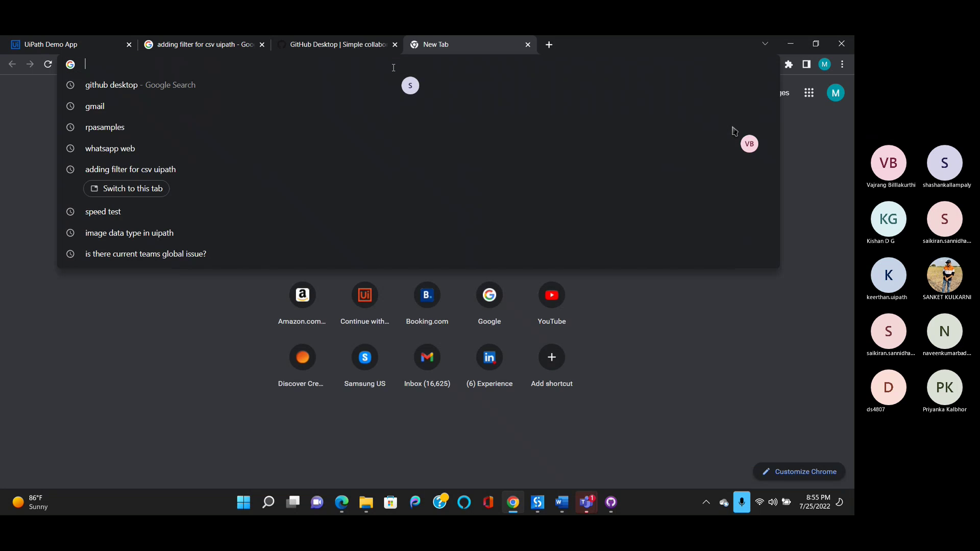
text(github)
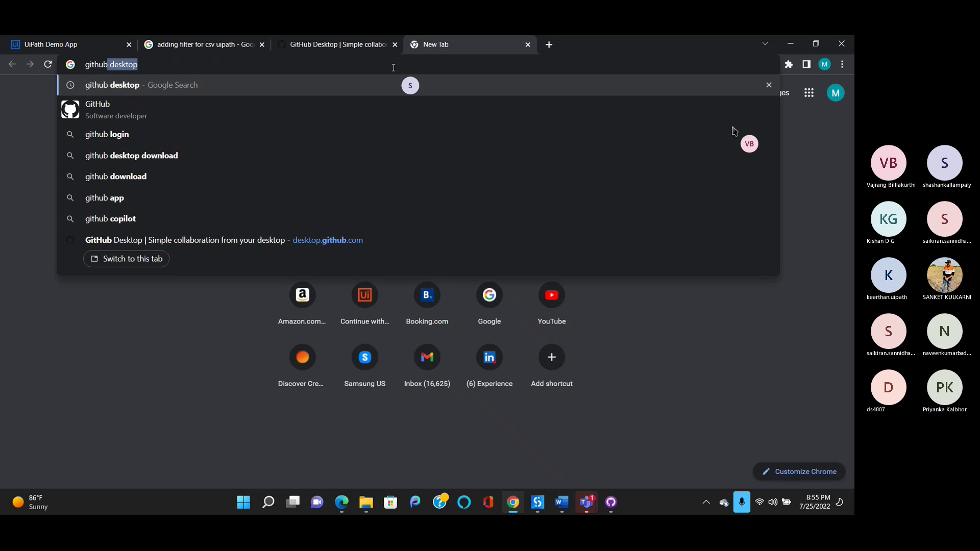
text(.com)
key(Return)
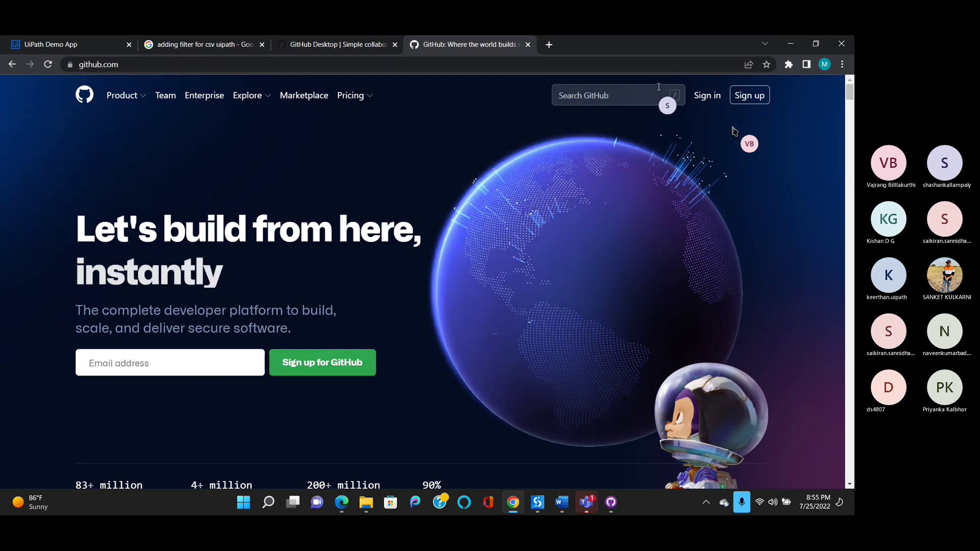
click(701, 98)
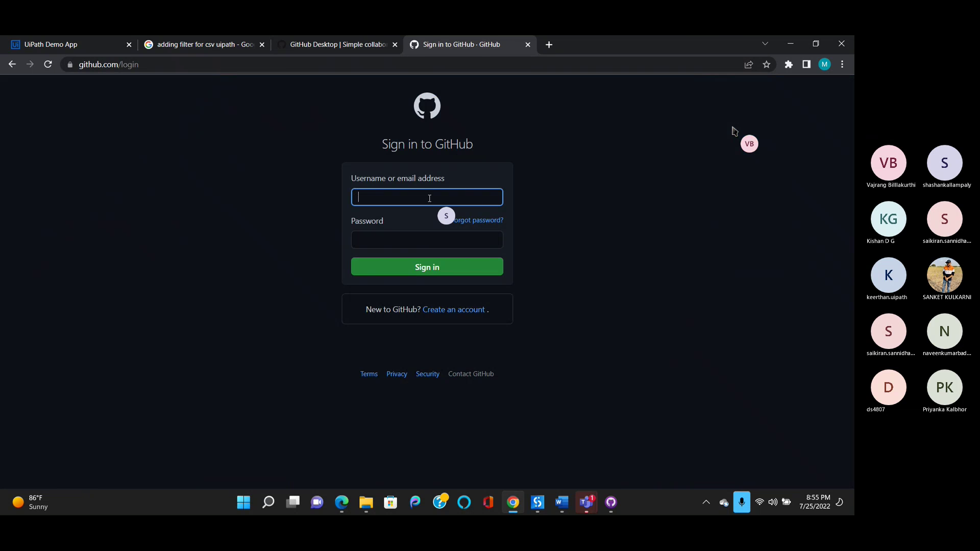
Sign in with the account e-mail and password
key(Tab)
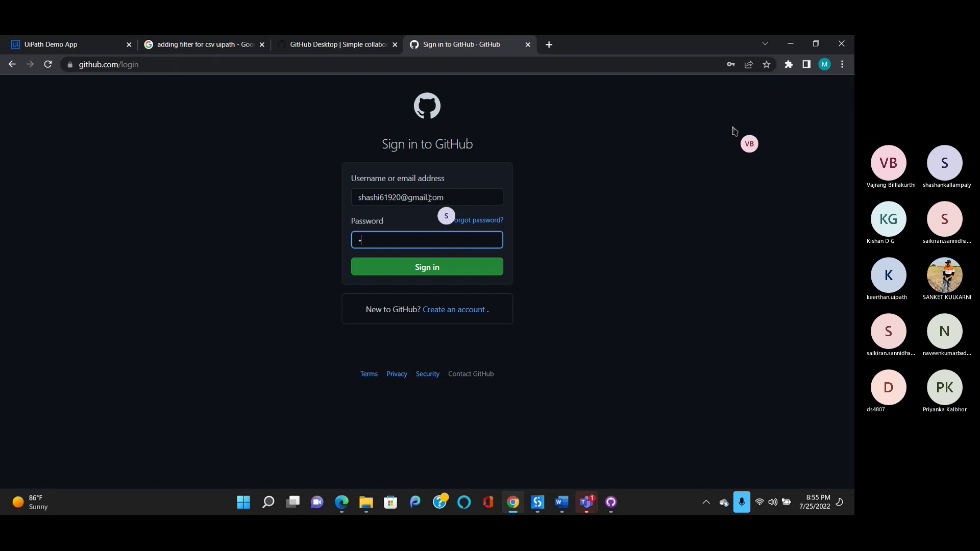
text(************)
key(Return)
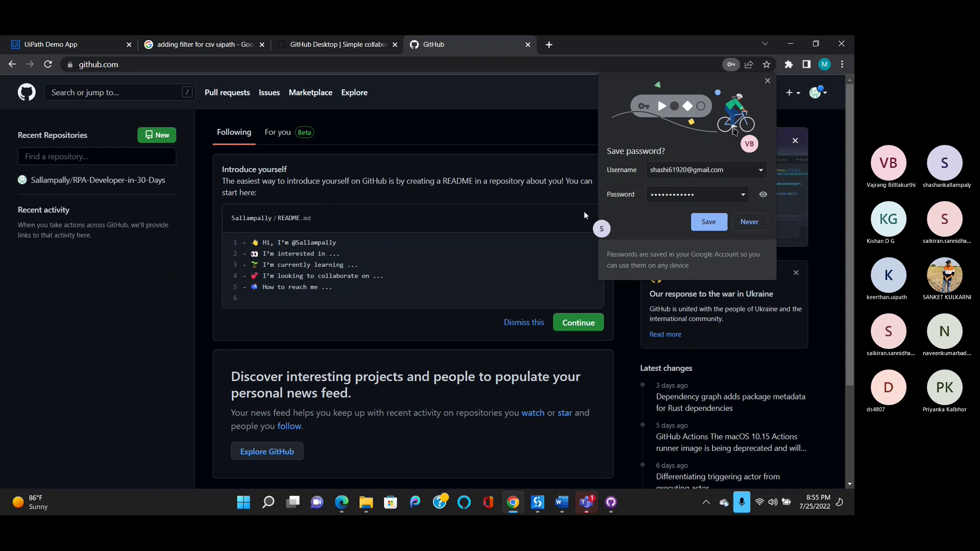
click(749, 222)
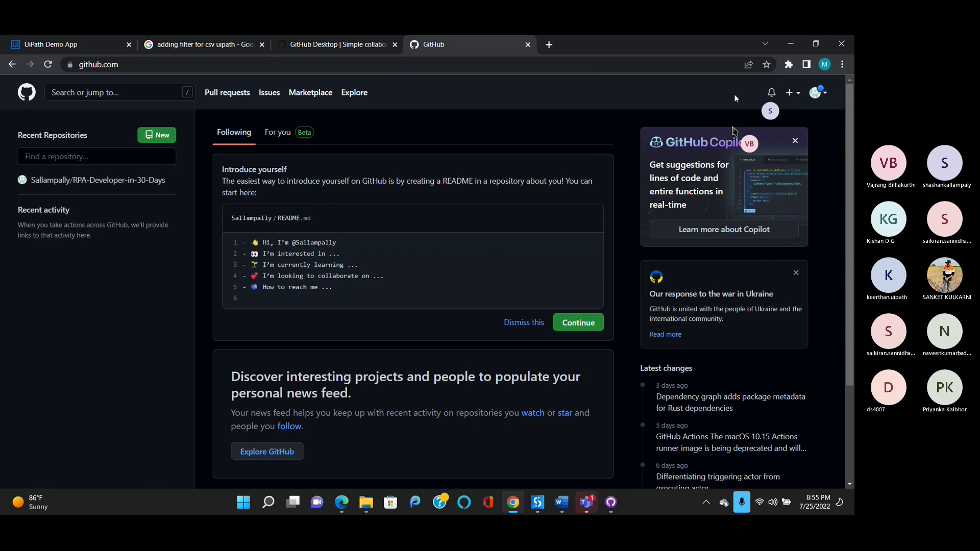
click(133, 91)
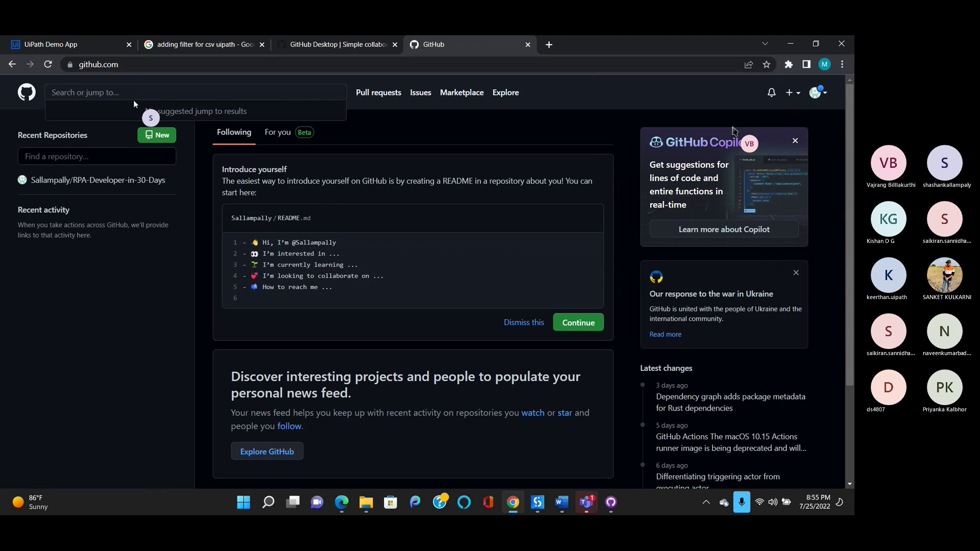
text(va)
key(BackSpace)
key(BackSpace)
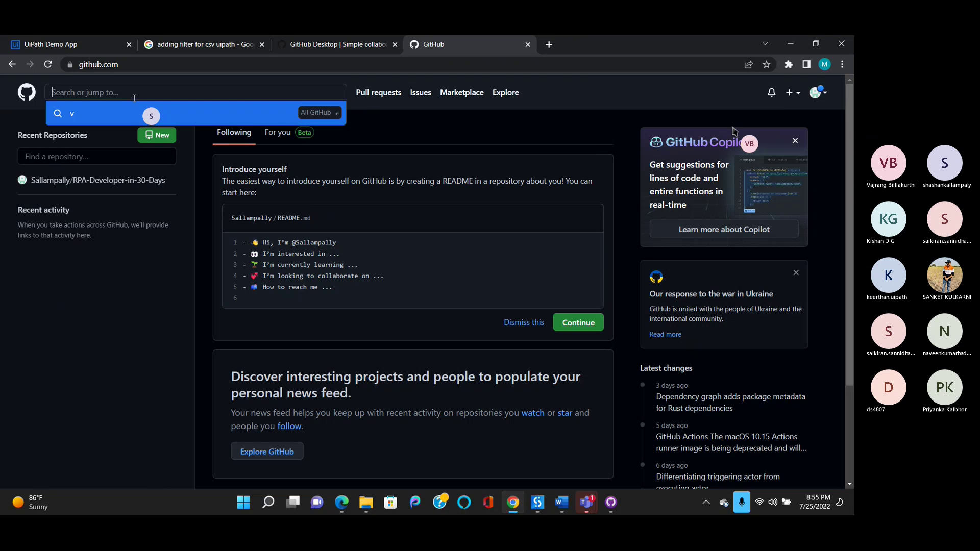
text(rpa)
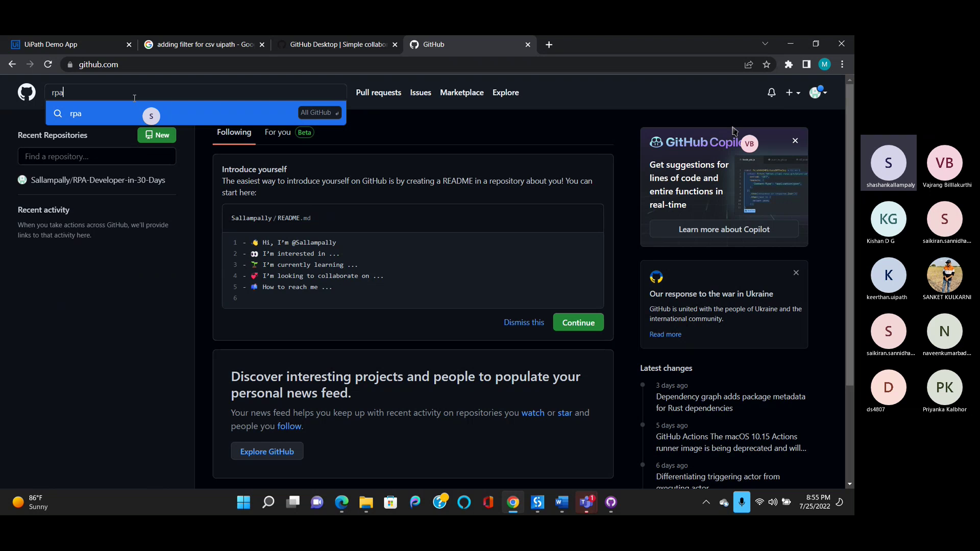
key(BackSpace)
key(BackSpace)
key(BackSpace)
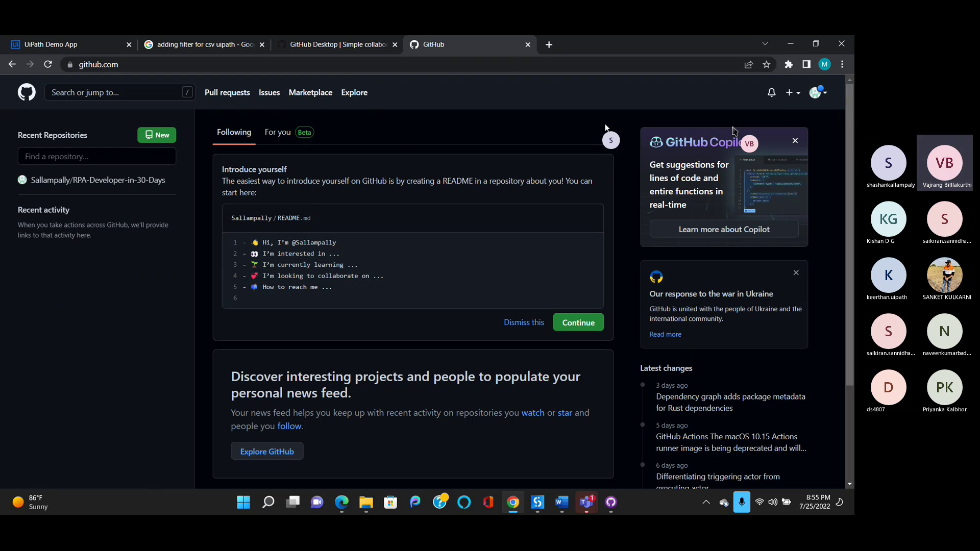
click(820, 94)
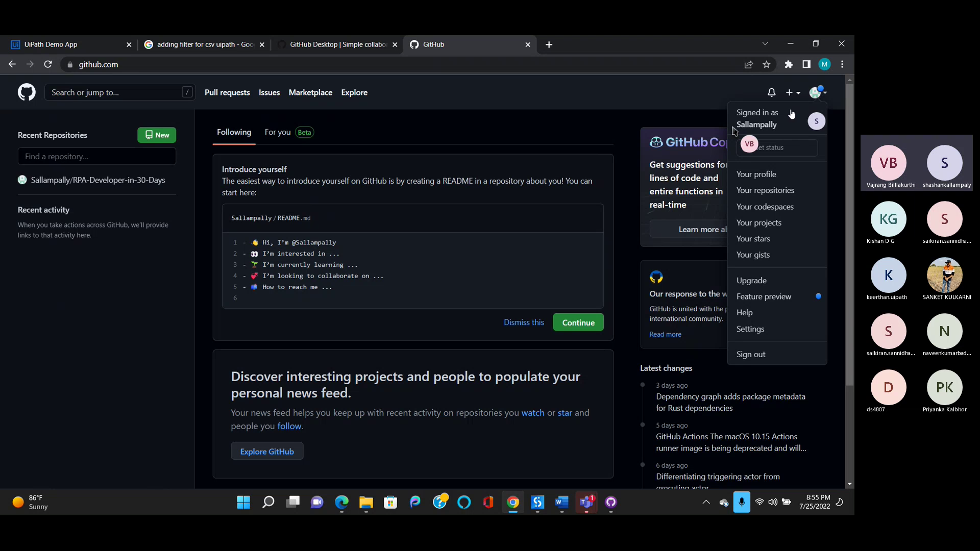
click(97, 180)
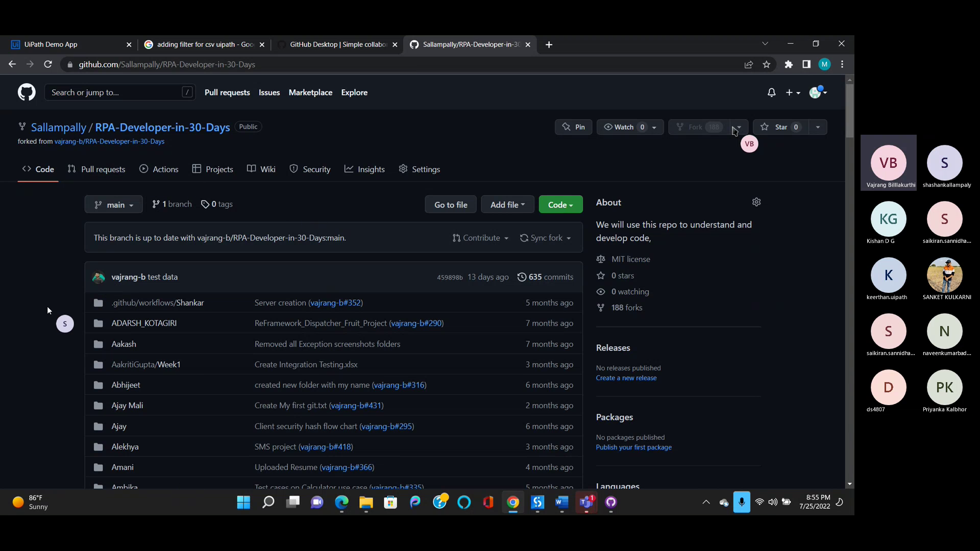
scroll(48, 310, down, 1)
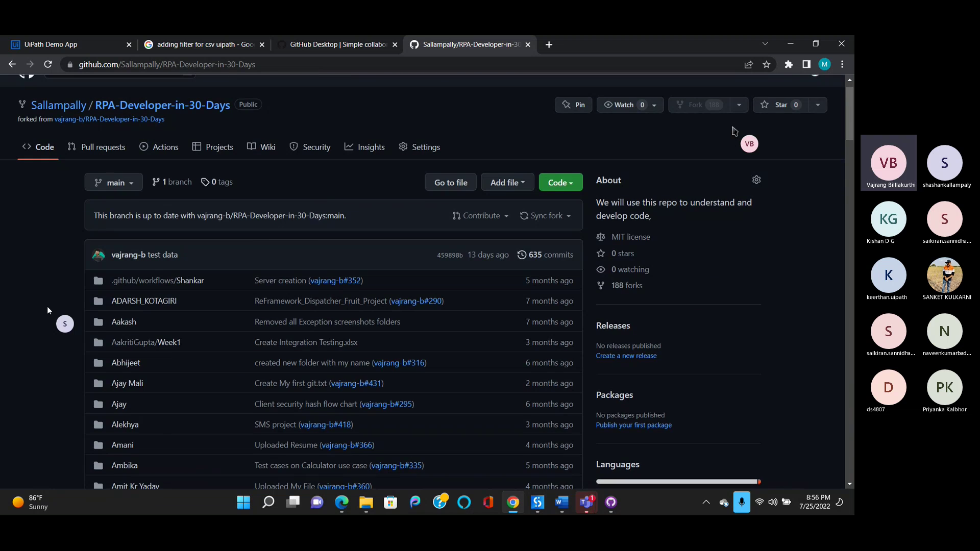
scroll(47, 310, down, 10)
scroll(47, 310, down, 15)
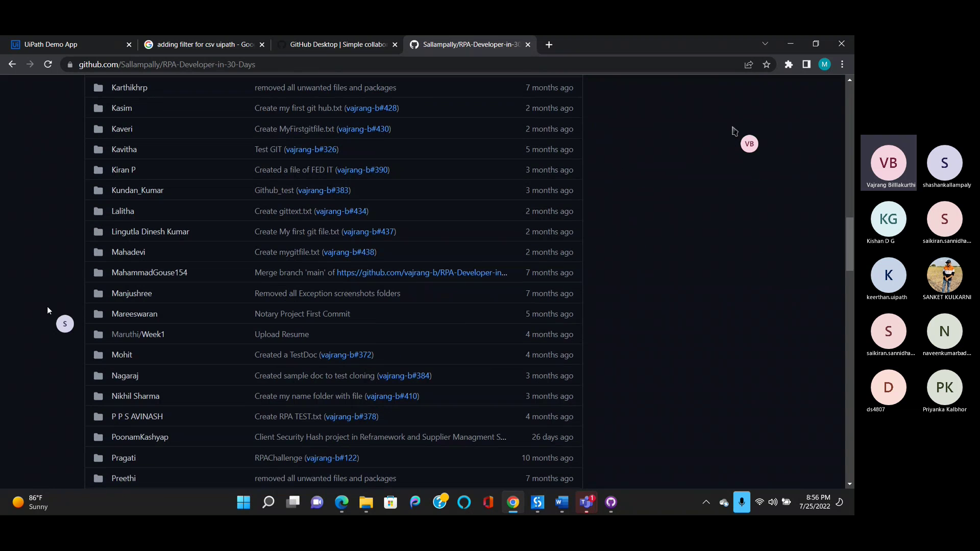
scroll(47, 310, down, 6)
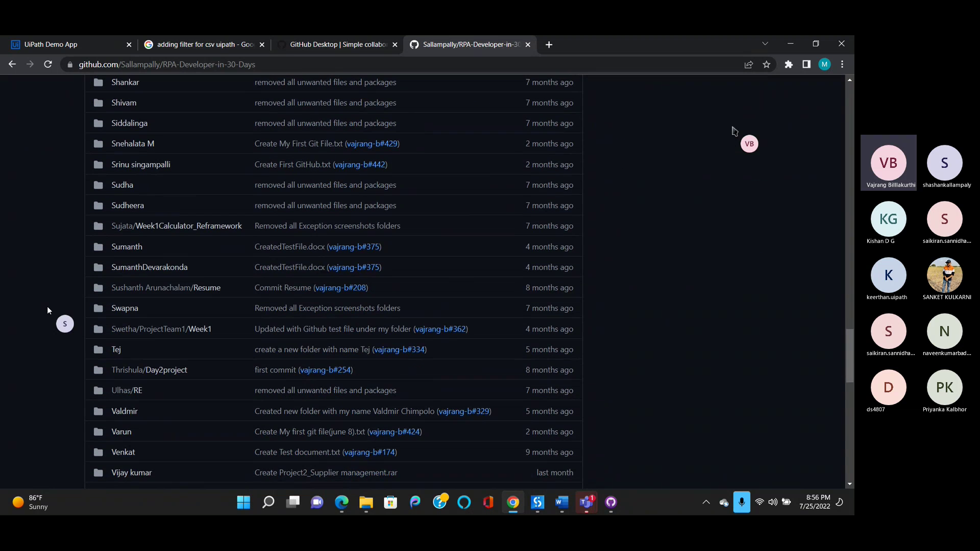
scroll(47, 309, up, 1)
scroll(46, 310, up, 6)
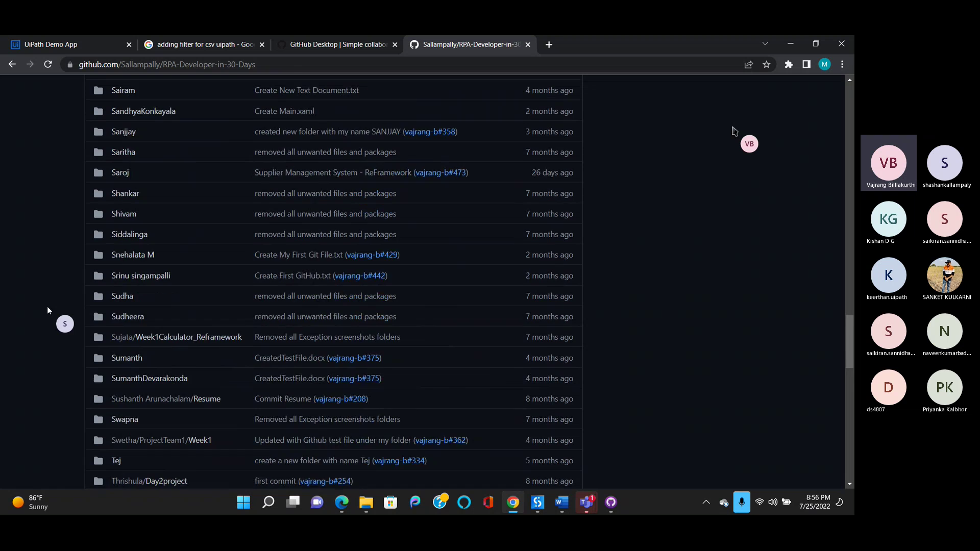
scroll(47, 310, up, 1)
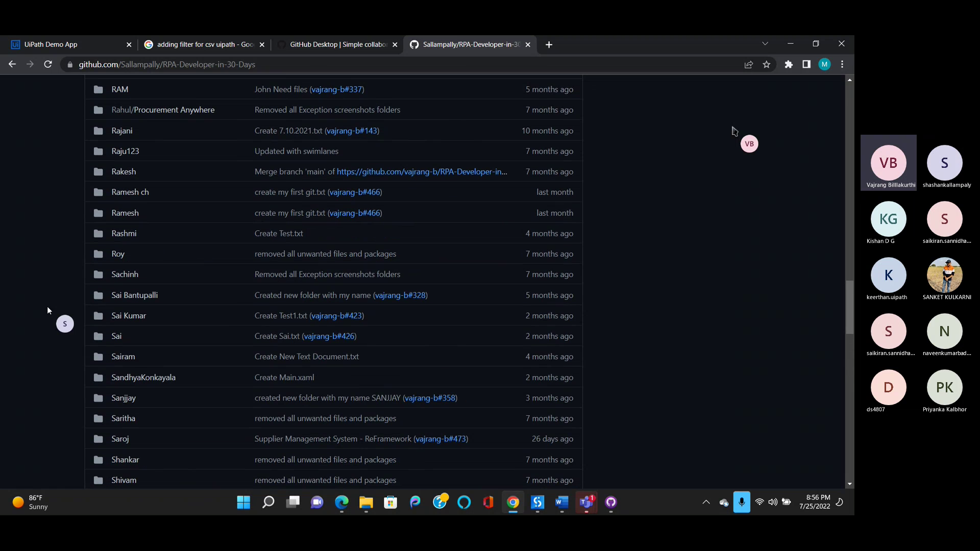
key(ctrl+f)
text(sh)
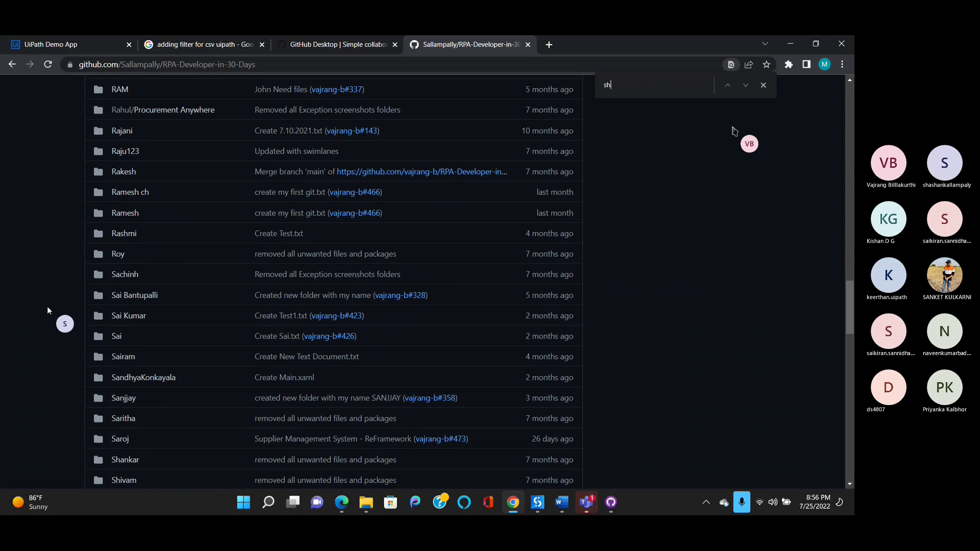
text(ashank)
key(Escape)
scroll(47, 310, up, 20)
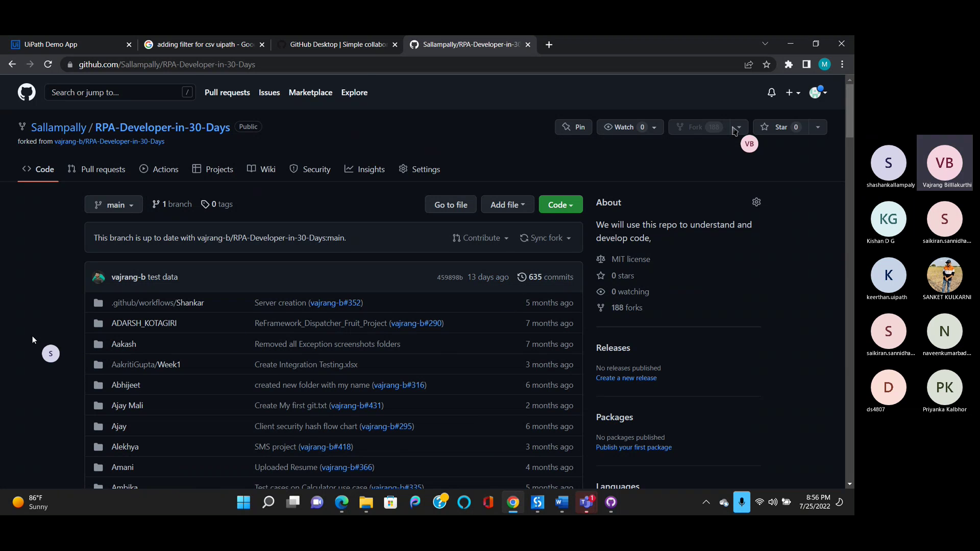
scroll(32, 335, down, 1)
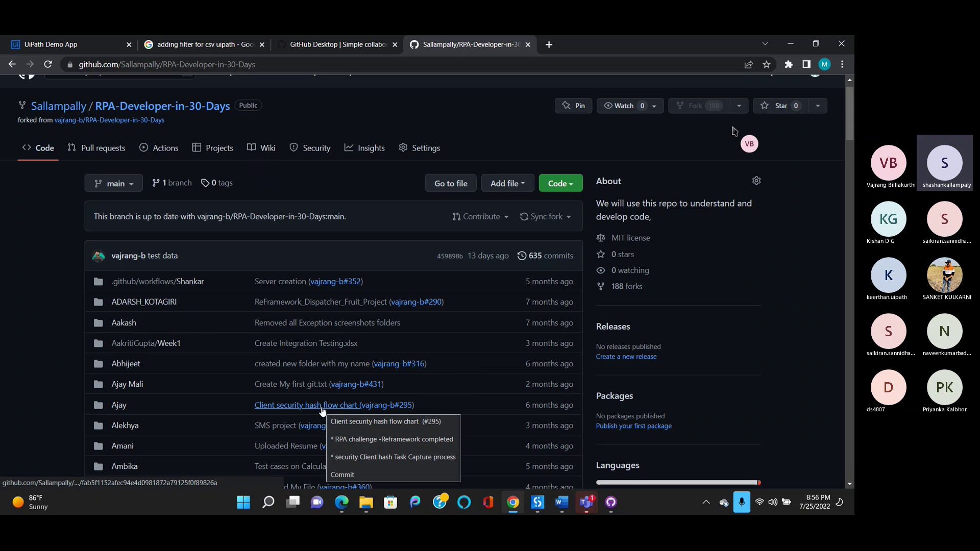
mouse_move(72, 114)
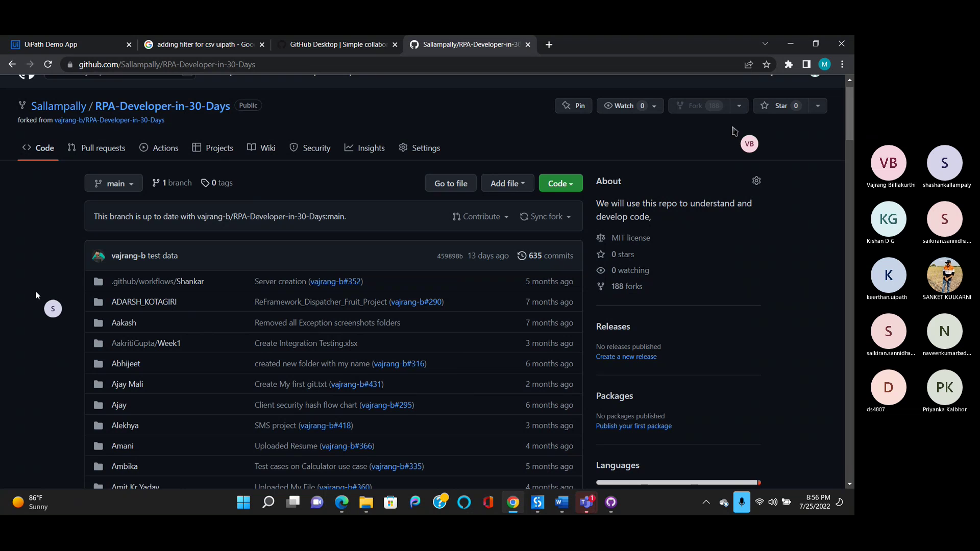
Push 'first dummy commit' to origin and reload the fork's page in Chrome
click(612, 503)
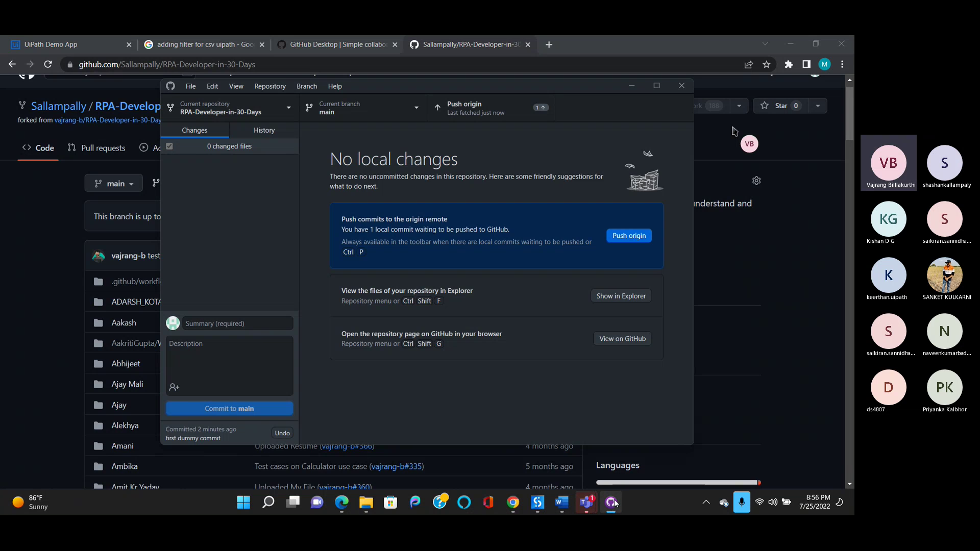
click(635, 237)
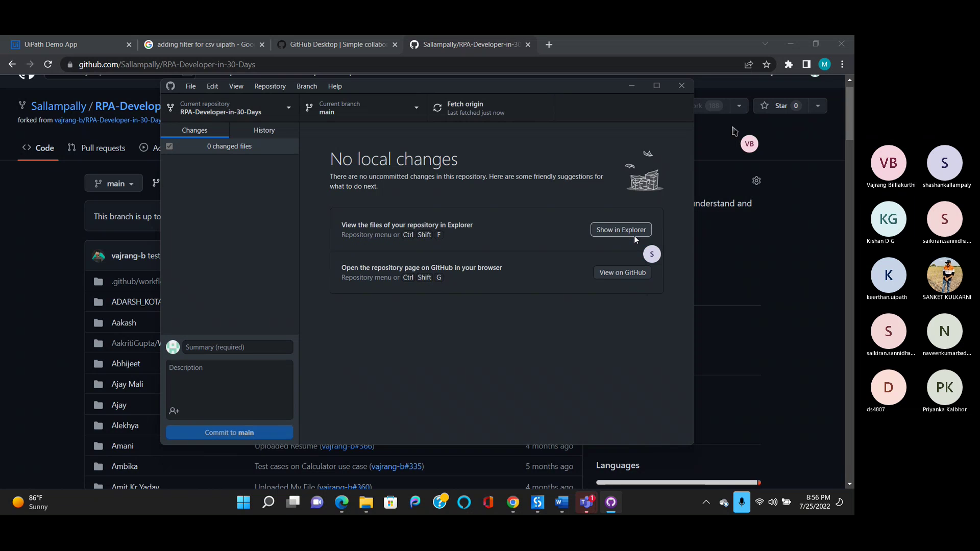
click(626, 87)
click(48, 64)
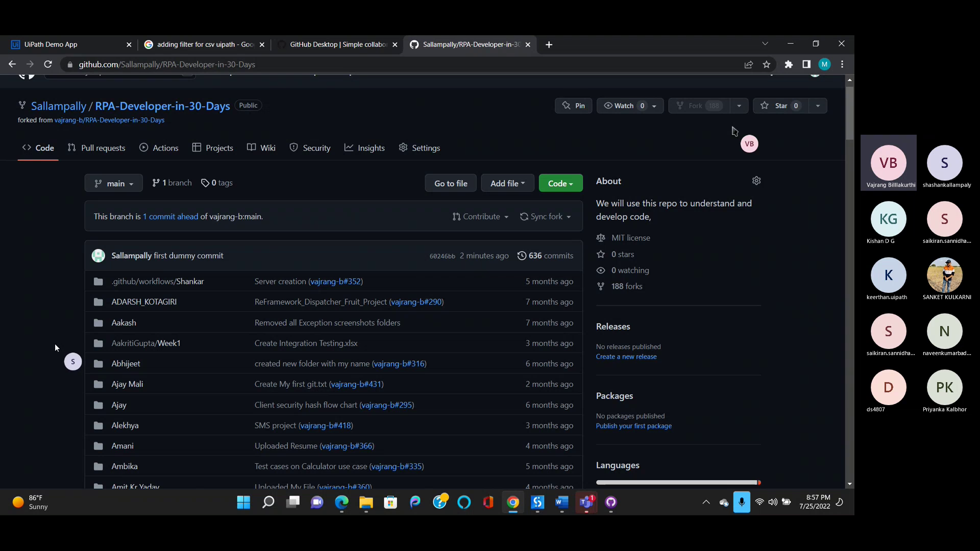
Find and open the Shashank-A folder in the fork's file list
key(ctrl+s)
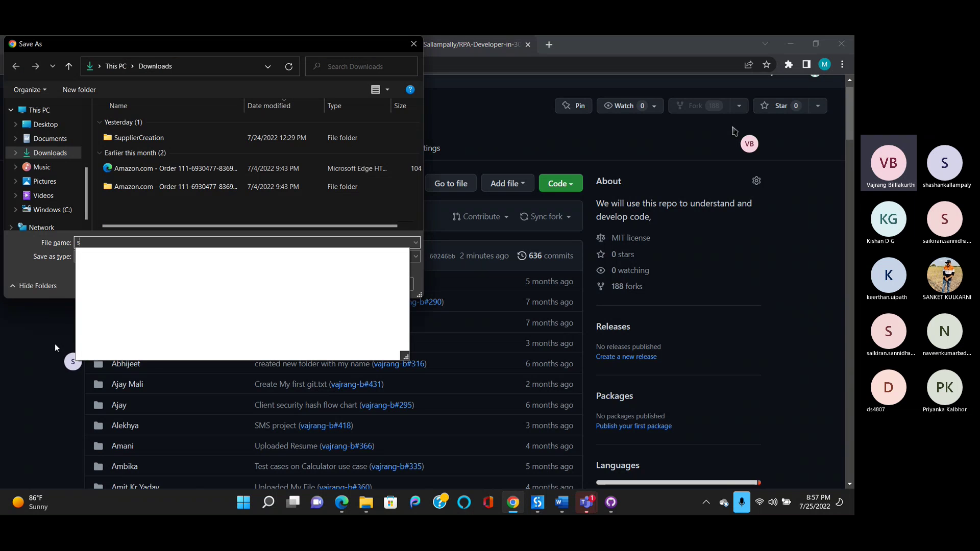
text(s)
key(Escape)
key(Escape)
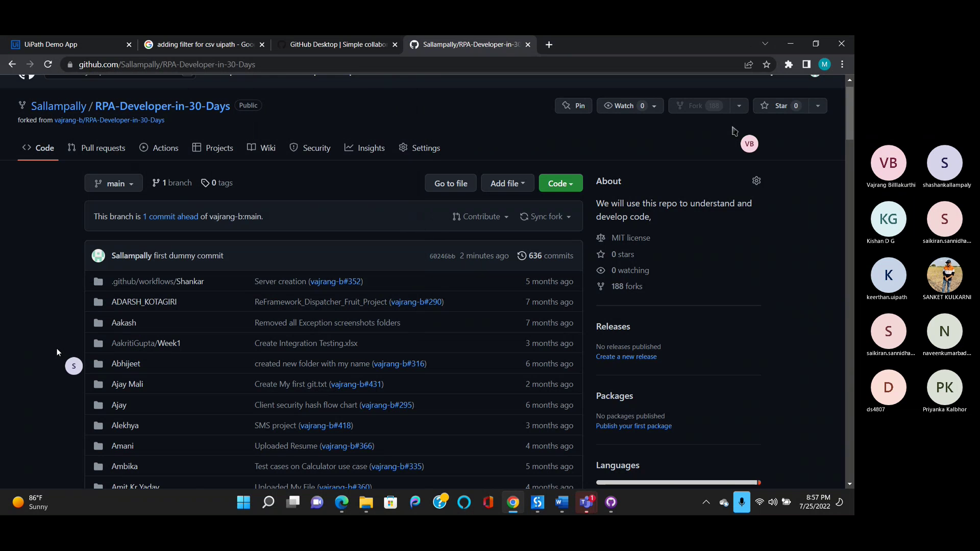
key(ctrl+f)
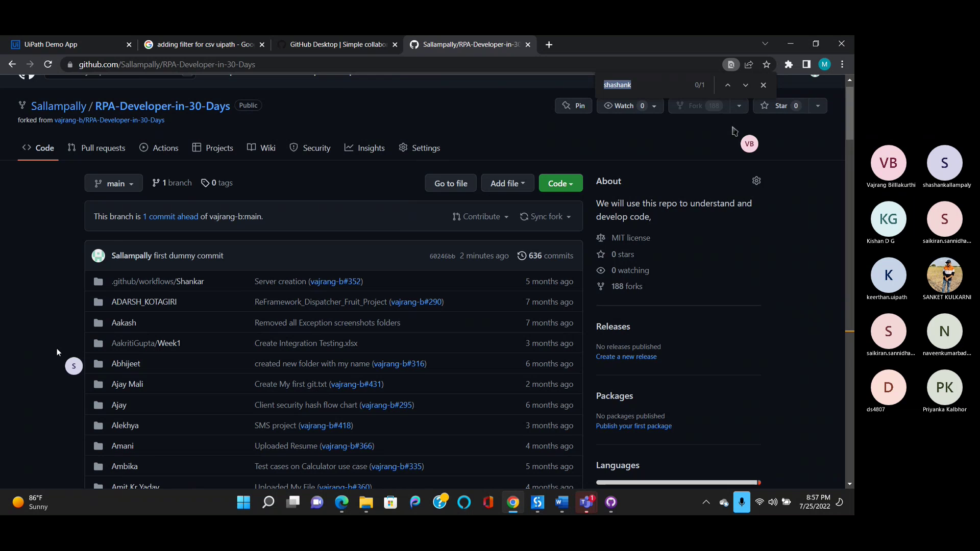
key(Return)
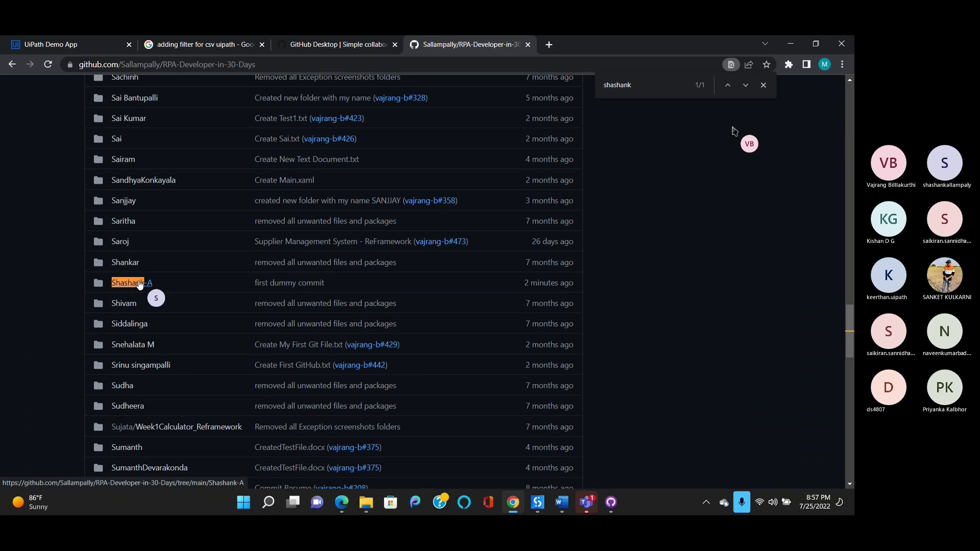
click(148, 283)
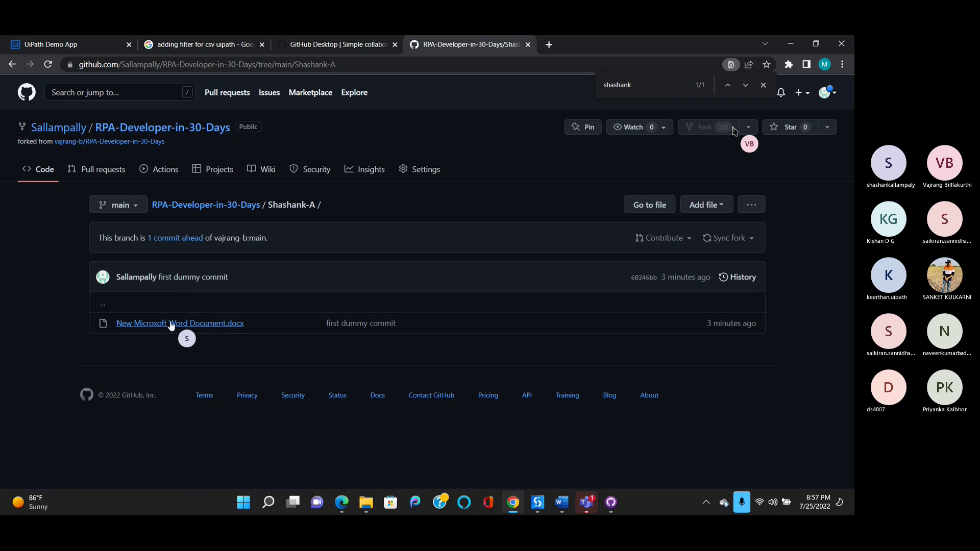
Download the Word document's raw file, then open the upstream repository it was forked from
click(219, 325)
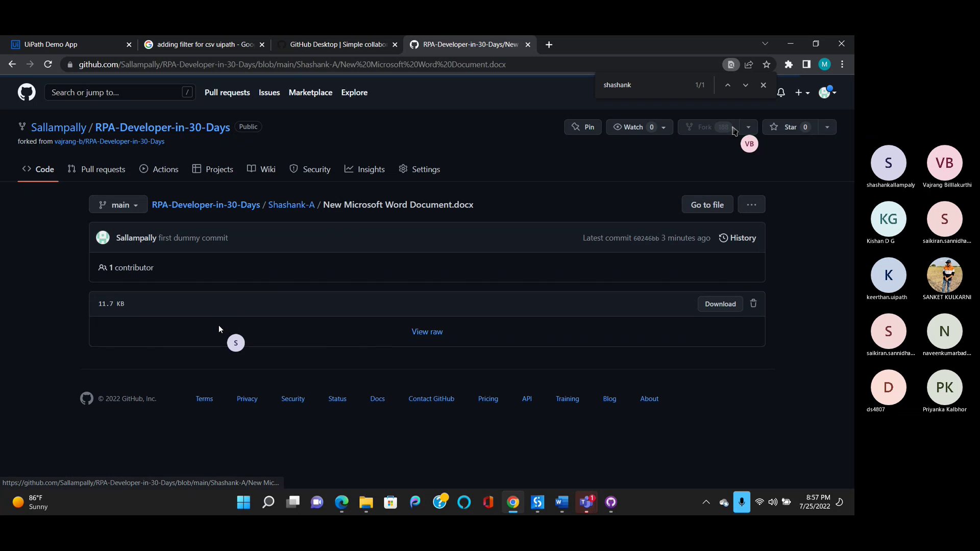
click(429, 332)
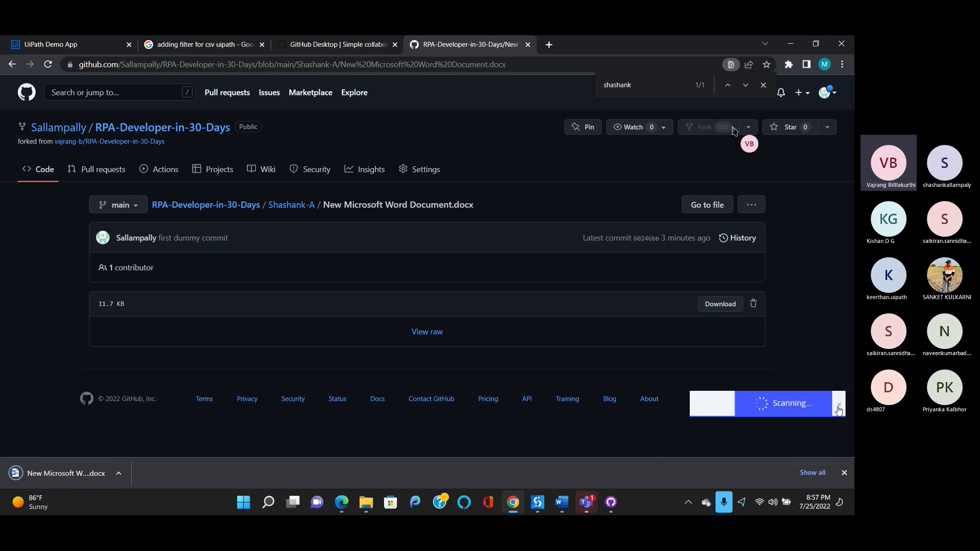
click(839, 409)
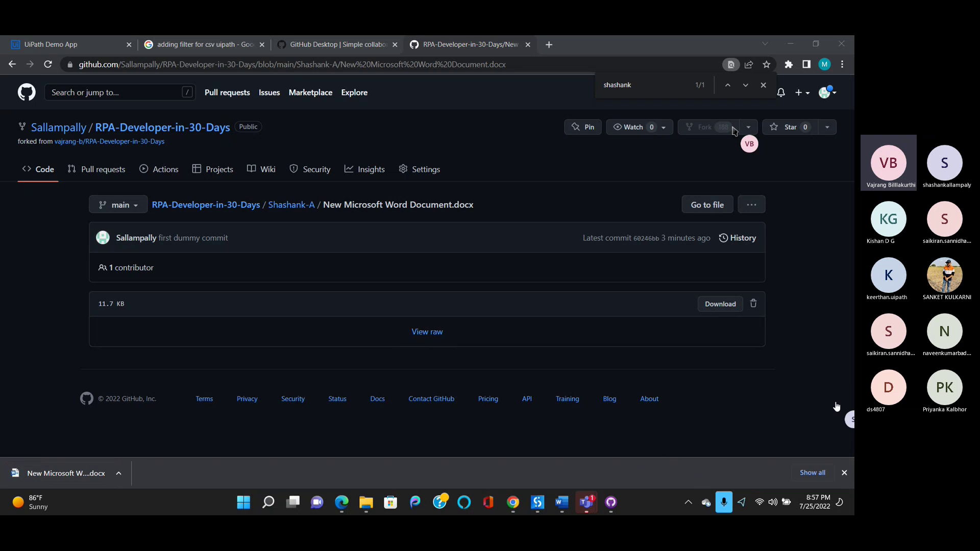
click(87, 135)
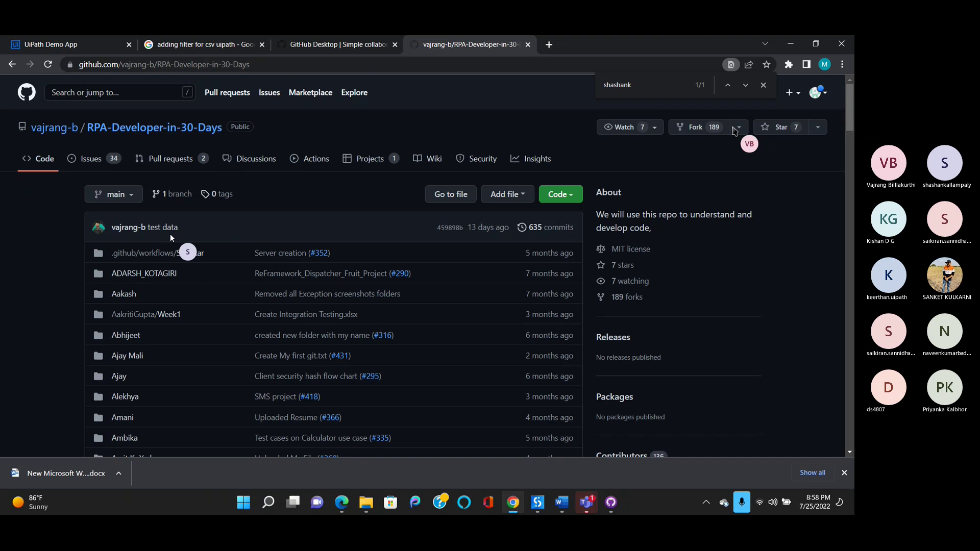
Return to your own fork via the Fork dropdown and start a new pull request
scroll(22, 299, down, 4)
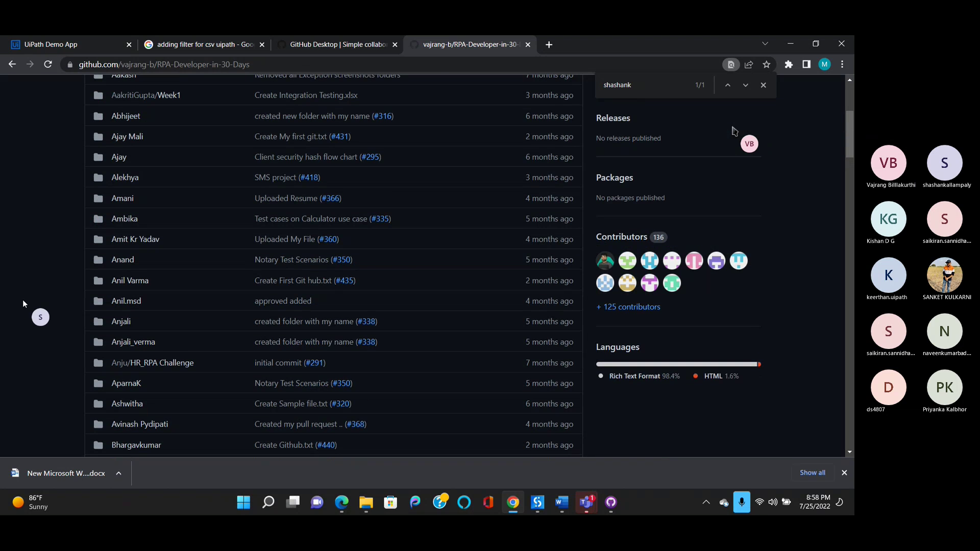
scroll(23, 300, up, 4)
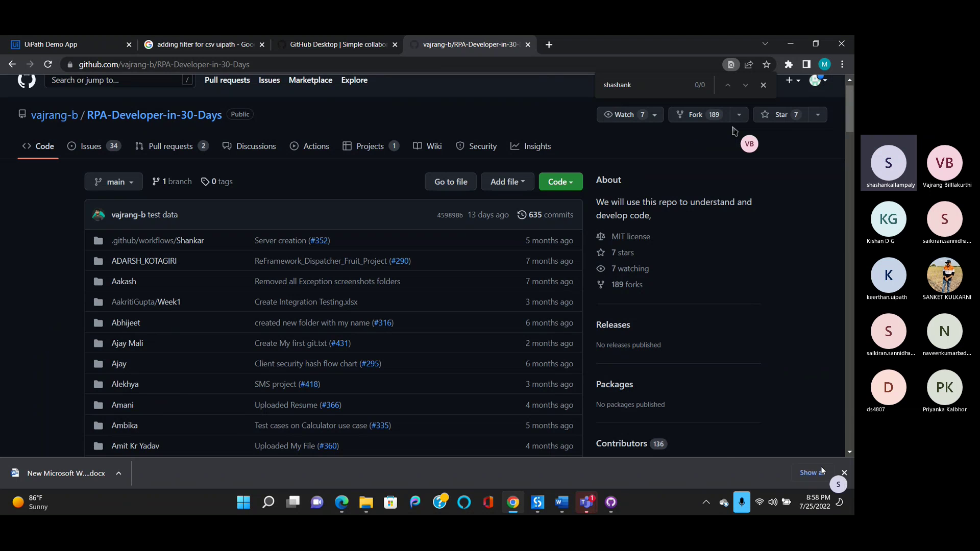
click(845, 473)
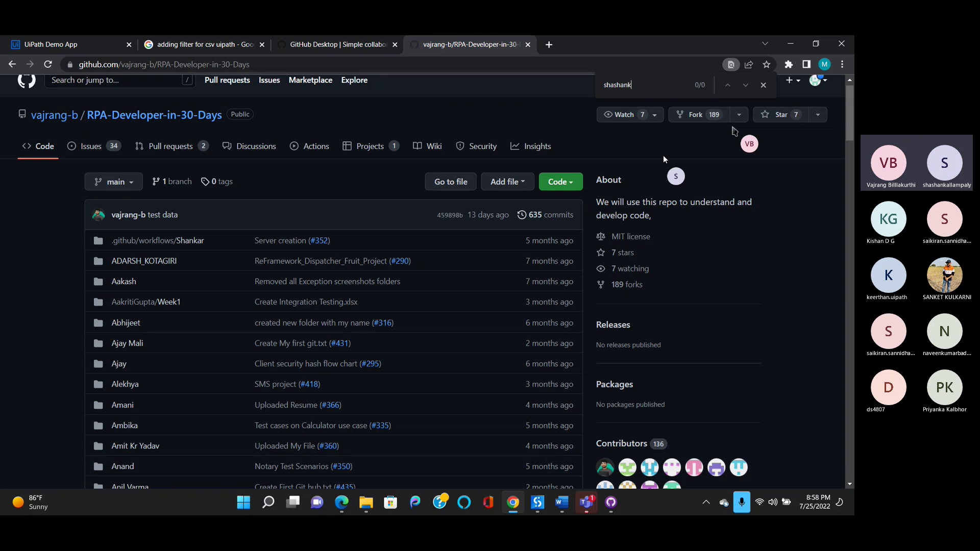
click(736, 115)
click(663, 155)
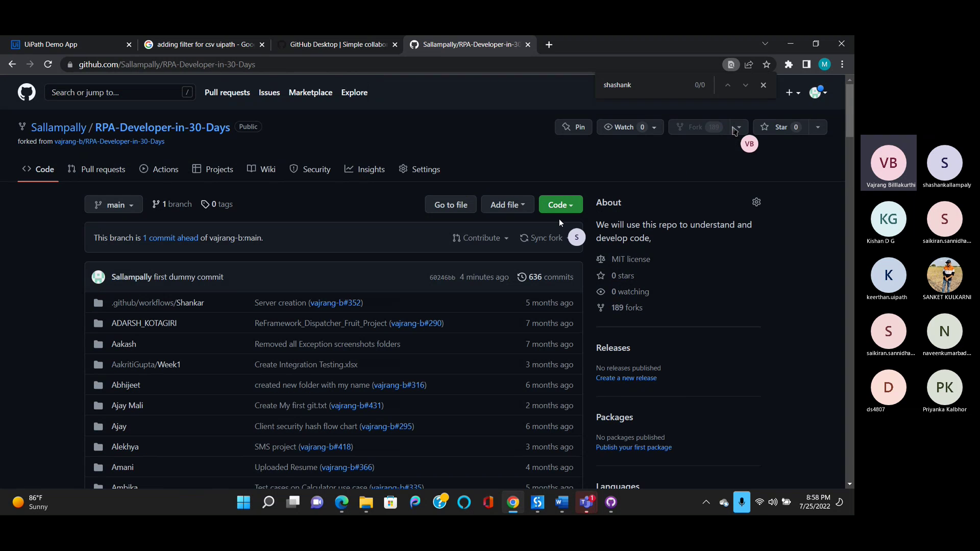
click(115, 170)
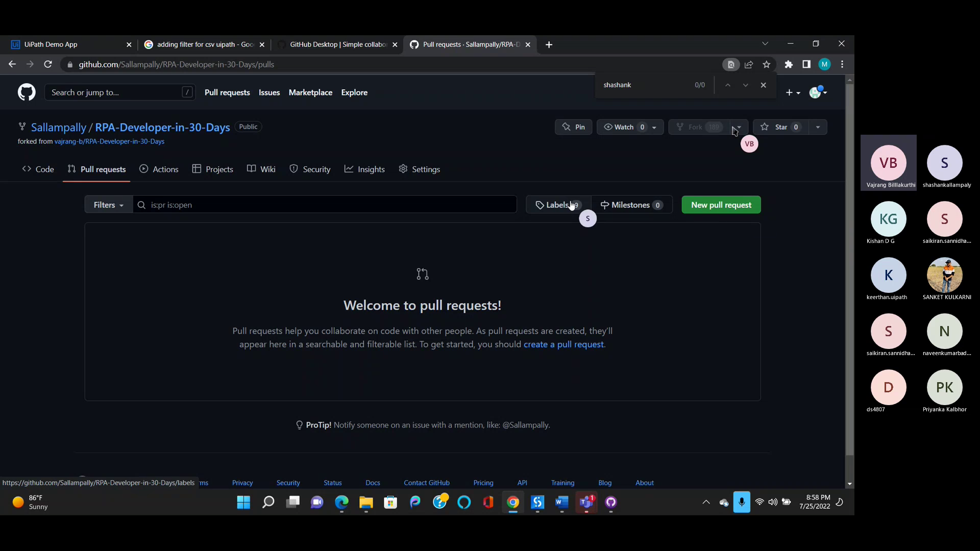
click(737, 206)
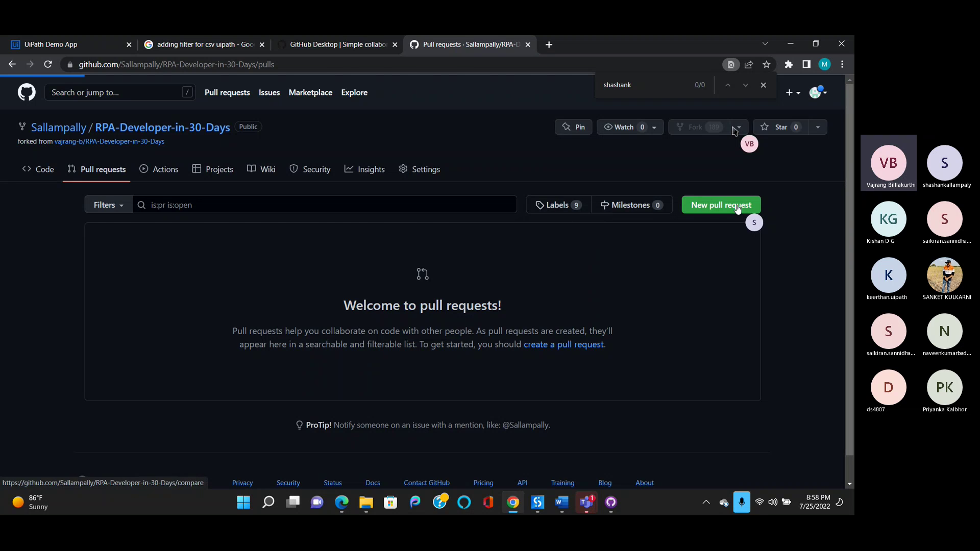
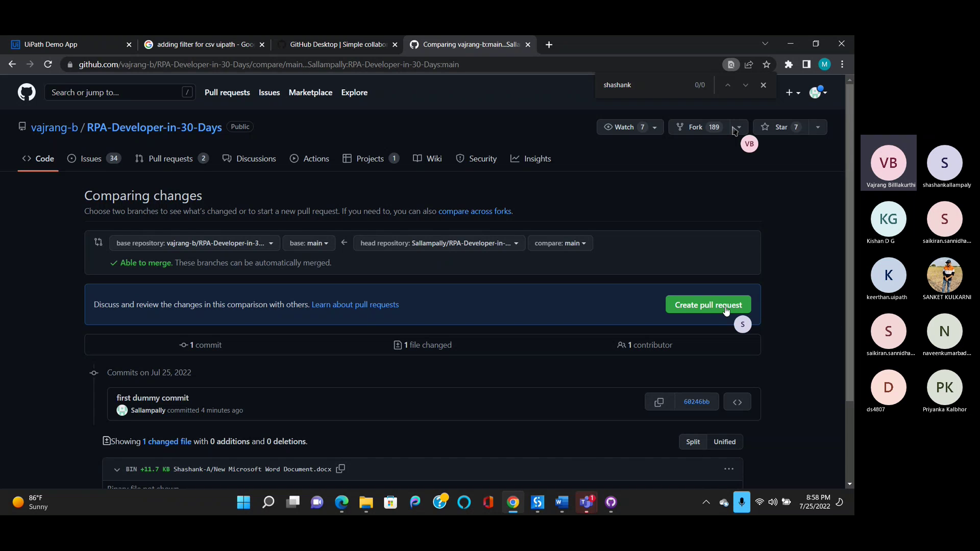
Start a pull request from the fork and retitle it 'added new word doc'
click(726, 310)
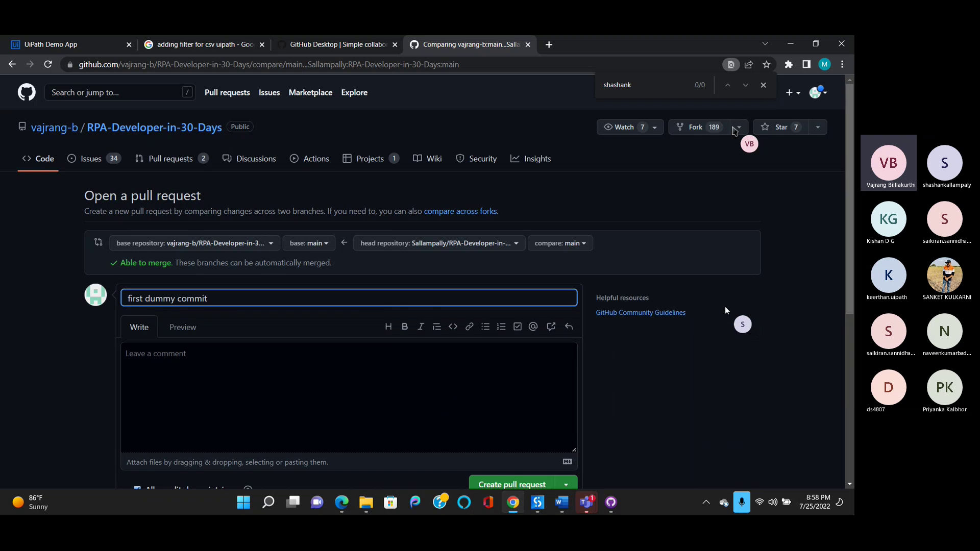
scroll(367, 325, down, 1)
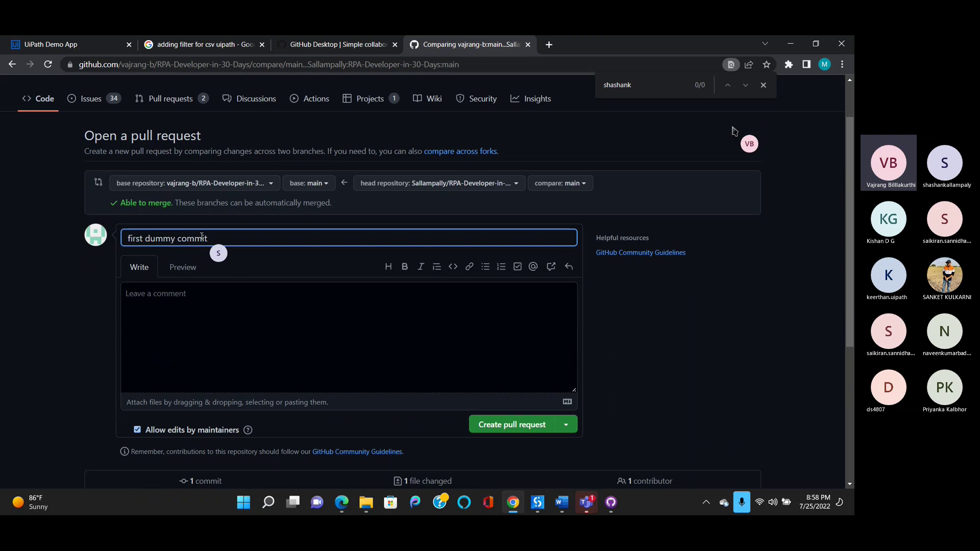
drag(220, 233, 114, 244)
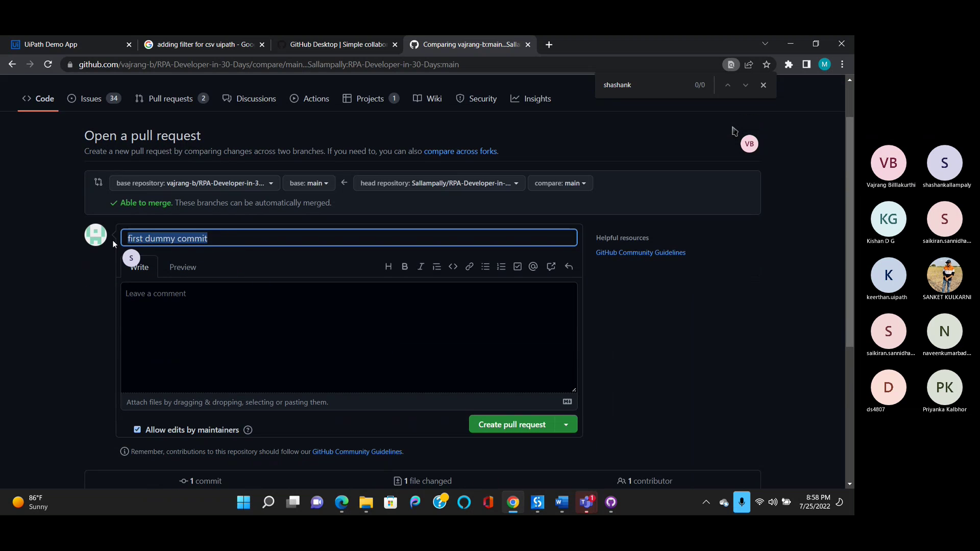
key(BackSpace)
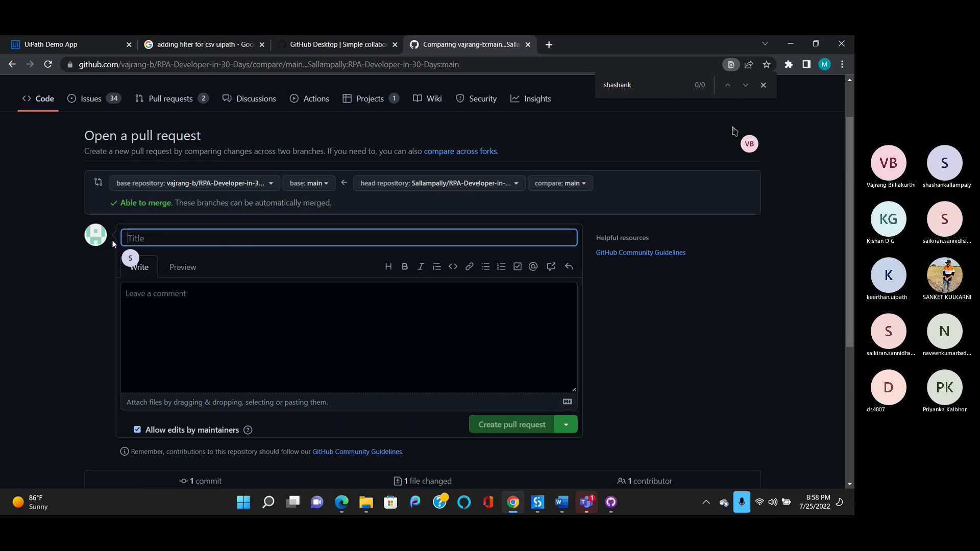
text(added ne)
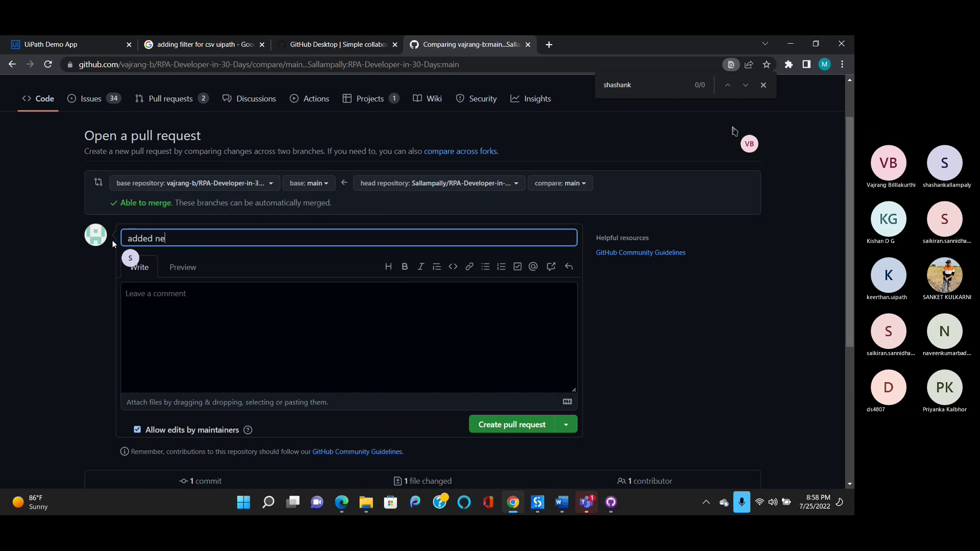
text(w word doc)
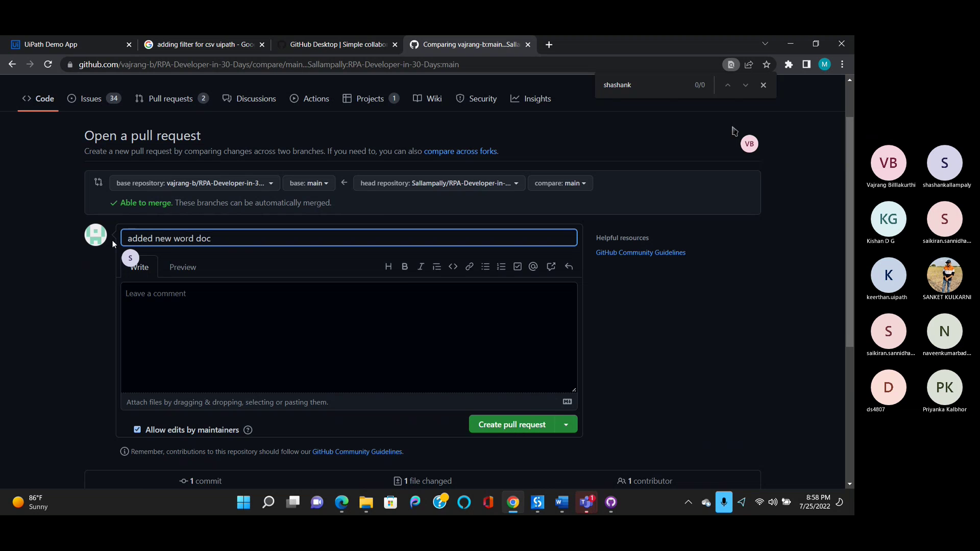
Submit the pull request, review its single changed Word file, and switch to Teams
click(513, 428)
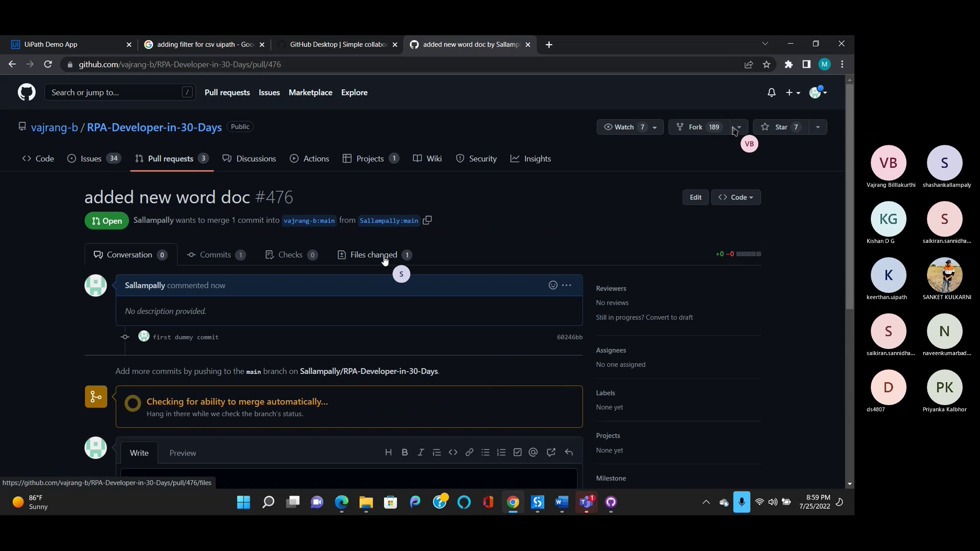
click(385, 257)
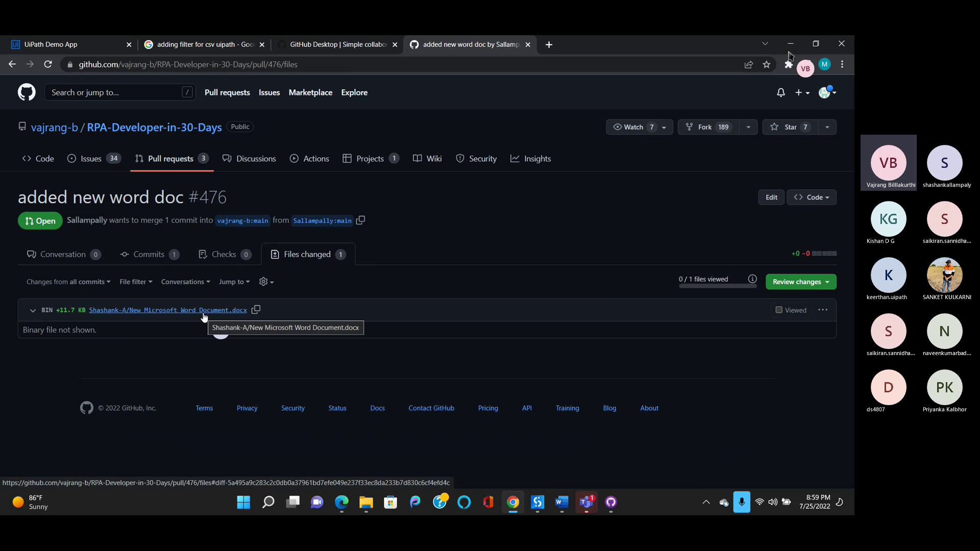
click(586, 502)
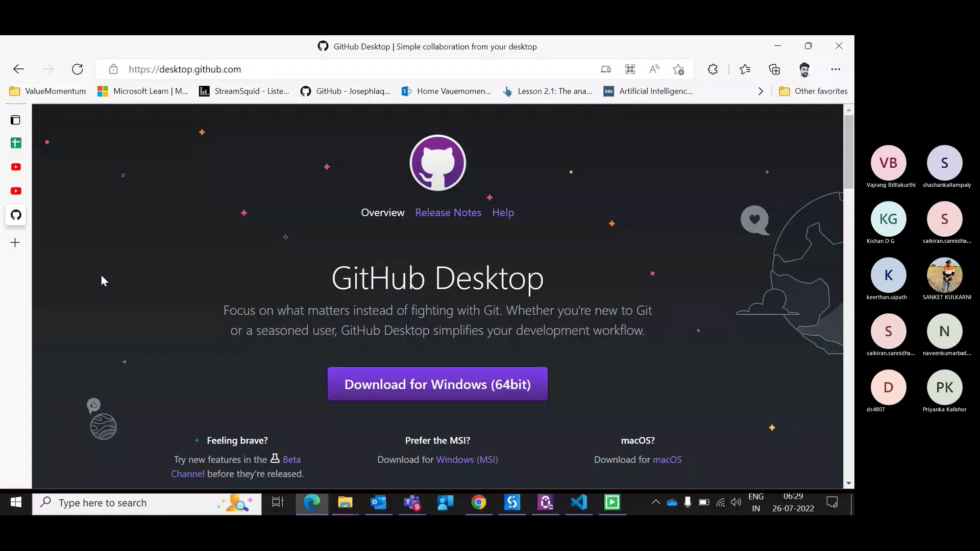
Change the Google search to 'github desktop' and open the github.com result
click(19, 70)
scroll(220, 225, up, 5)
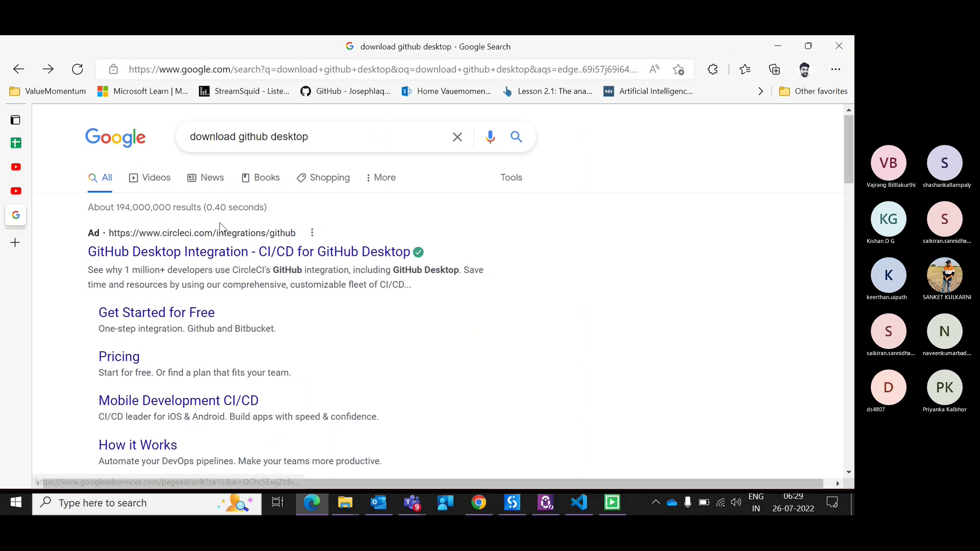
drag(238, 137, 162, 139)
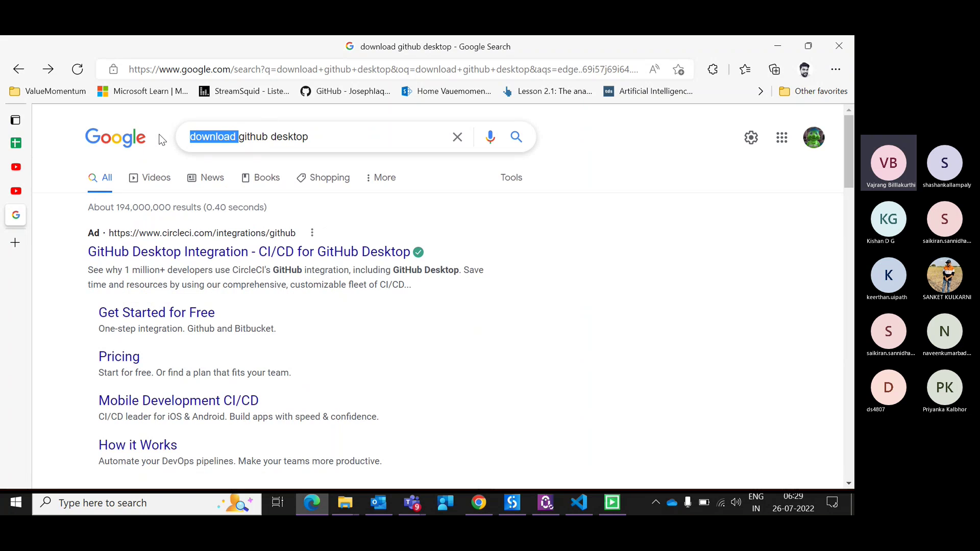
key(BackSpace)
key(Return)
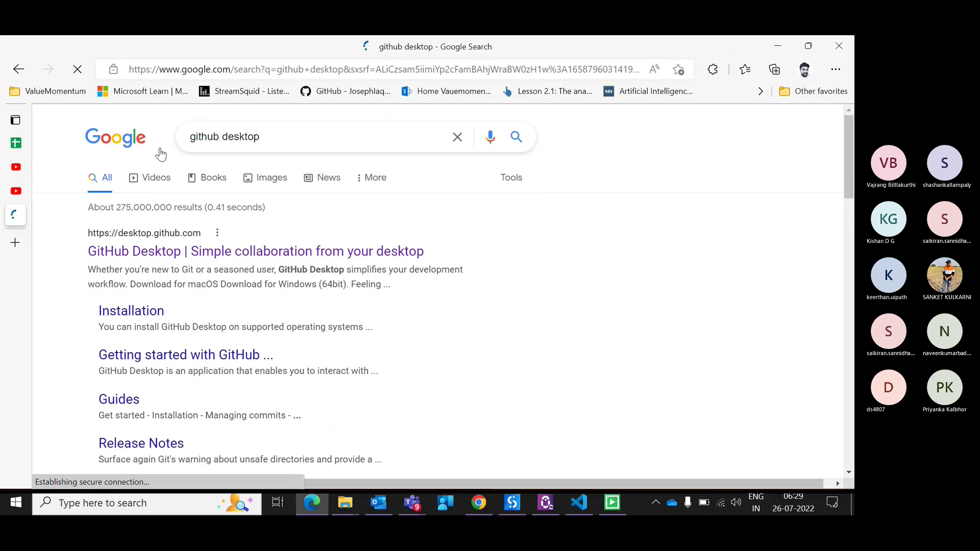
scroll(170, 337, down, 4)
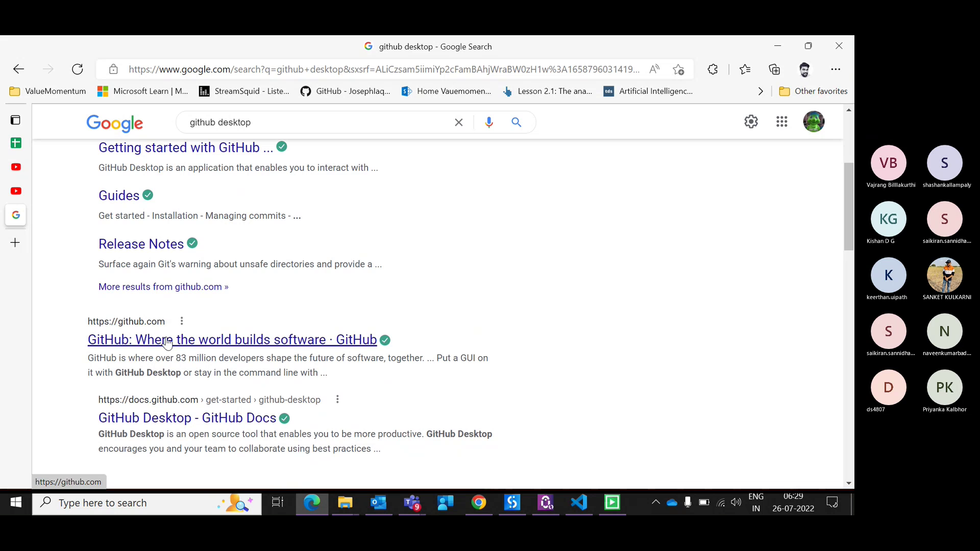
click(168, 340)
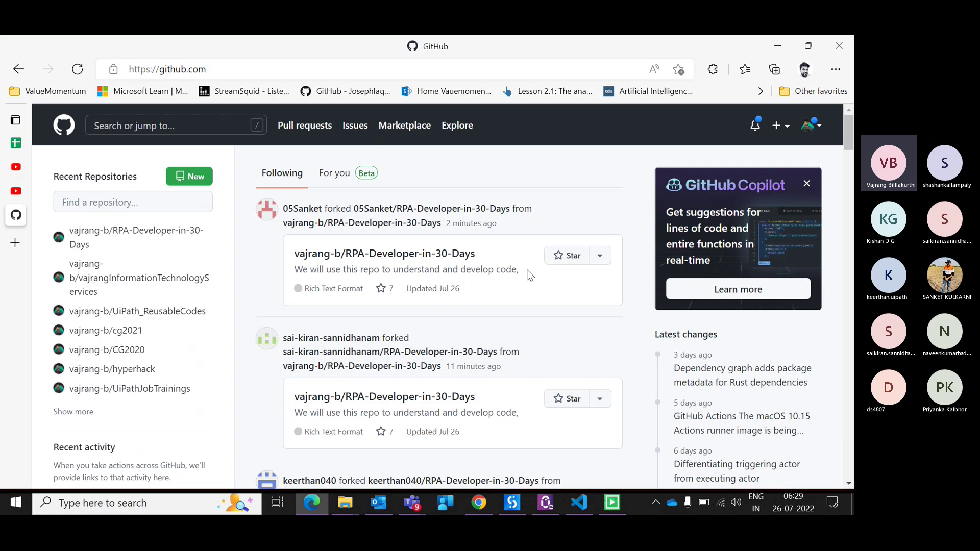
Open the RPA-Developer-in-30-Days repository from the feed and list its open pull requests
click(366, 255)
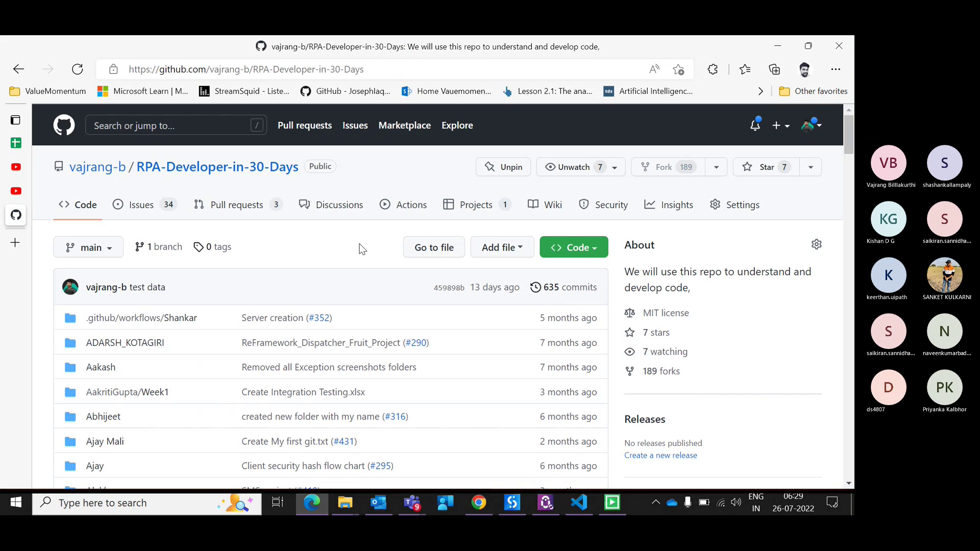
click(226, 211)
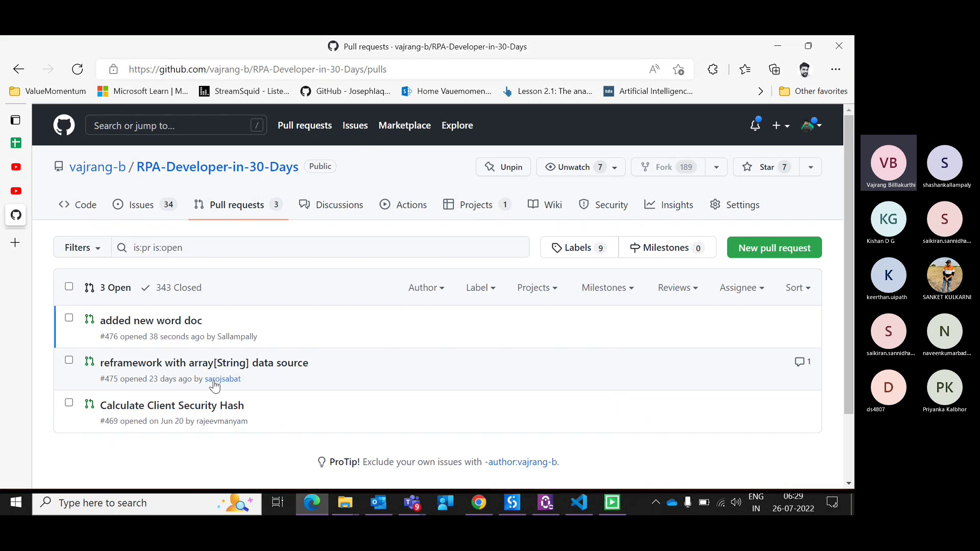
mouse_move(228, 383)
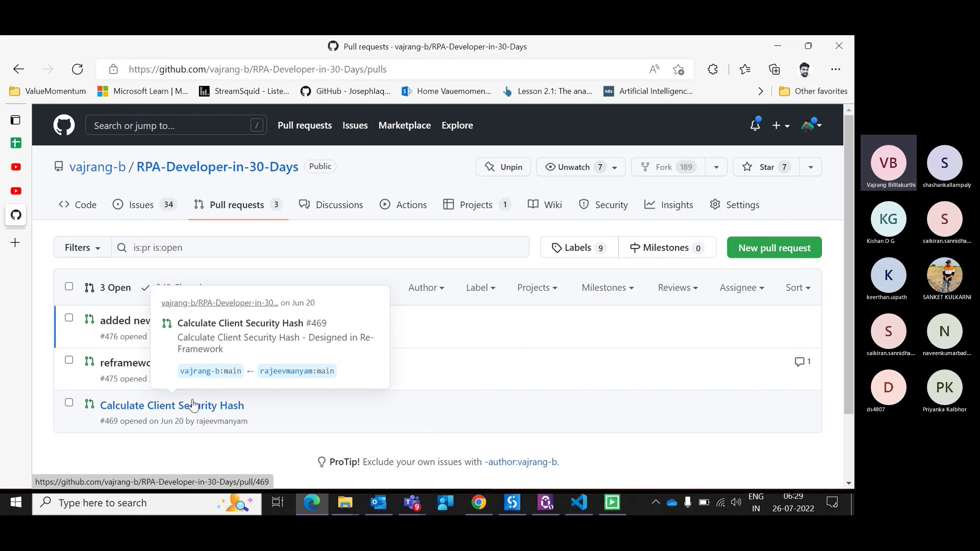
Open pull request #476 and tag it with the documentation label
click(126, 324)
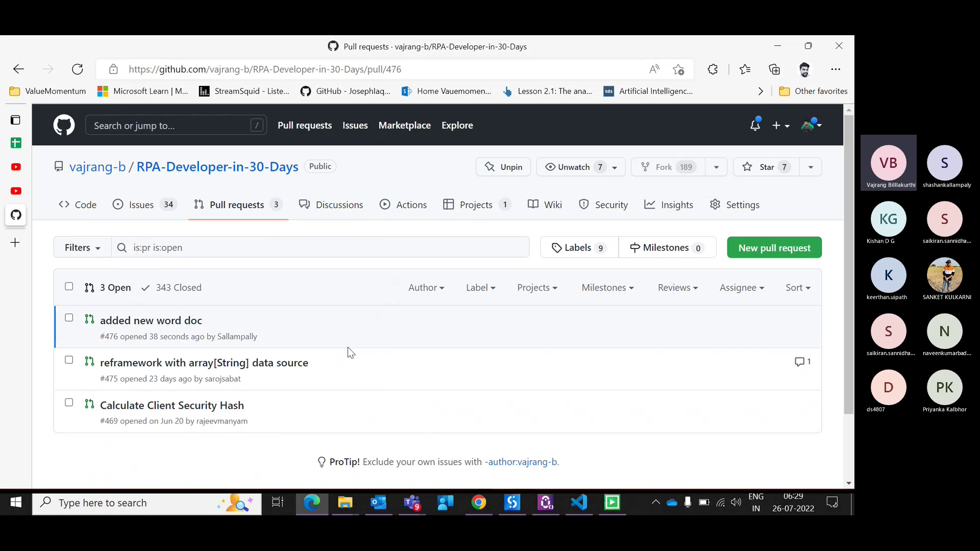
scroll(327, 379, down, 4)
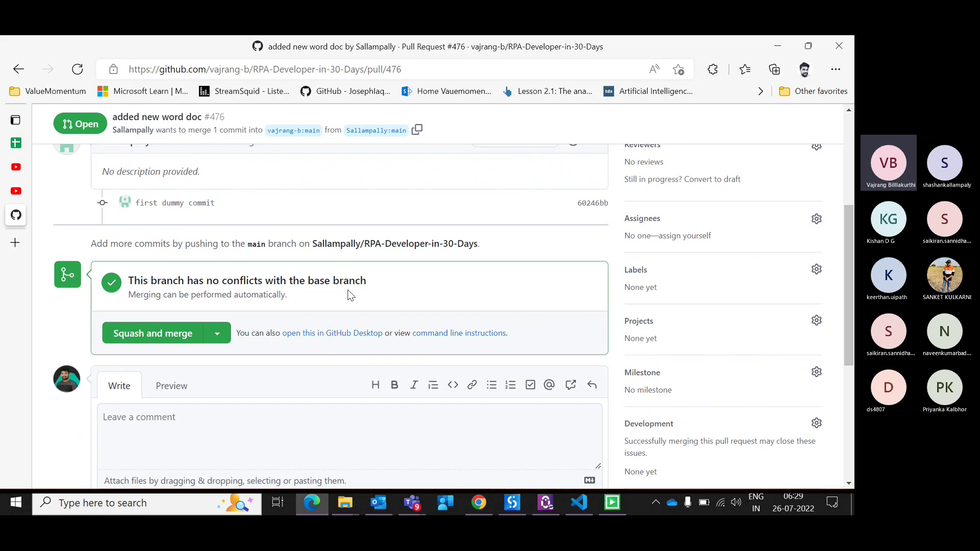
click(817, 221)
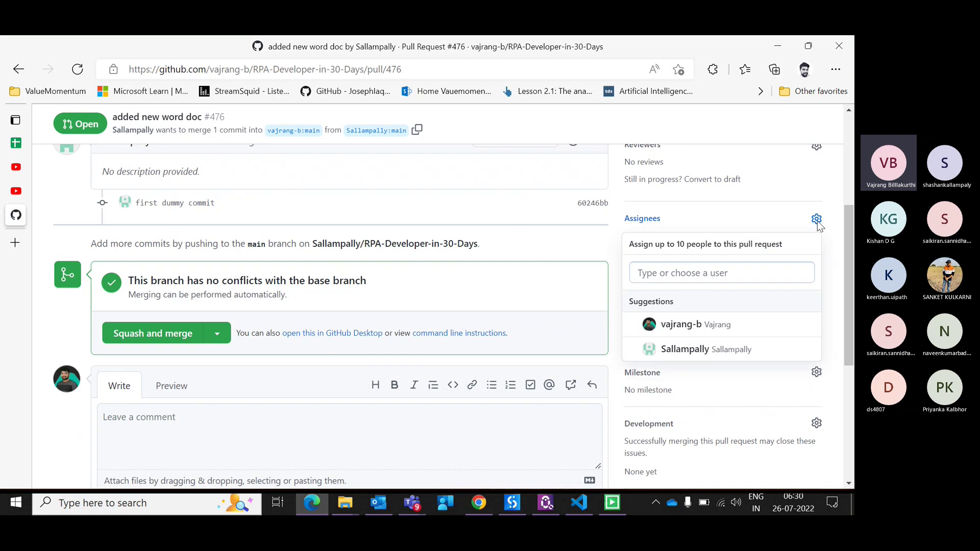
click(817, 221)
click(816, 269)
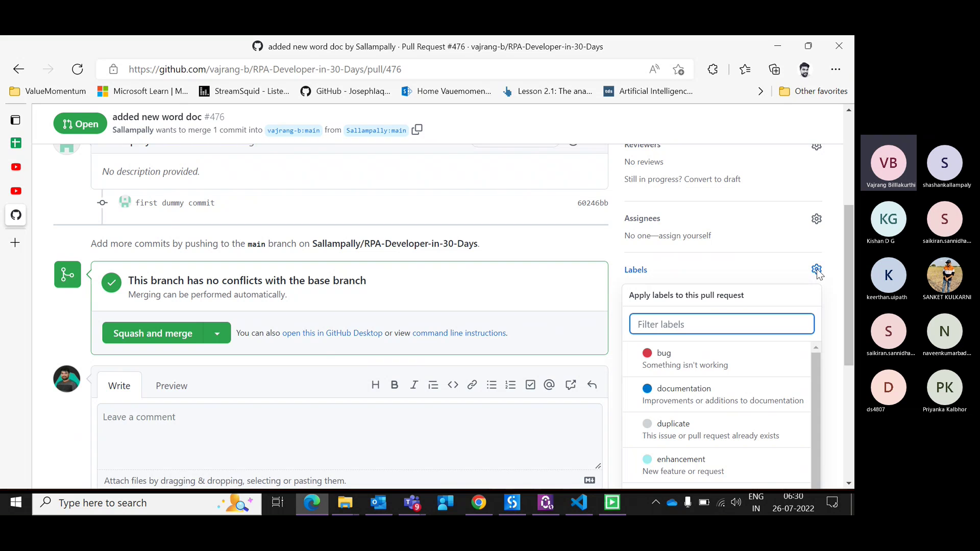
scroll(761, 403, down, 1)
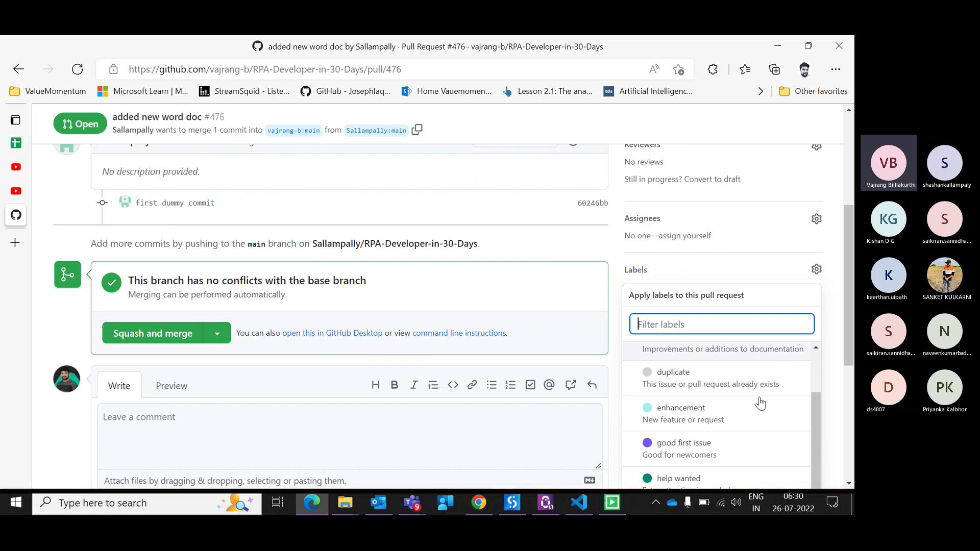
scroll(761, 403, up, 1)
click(756, 400)
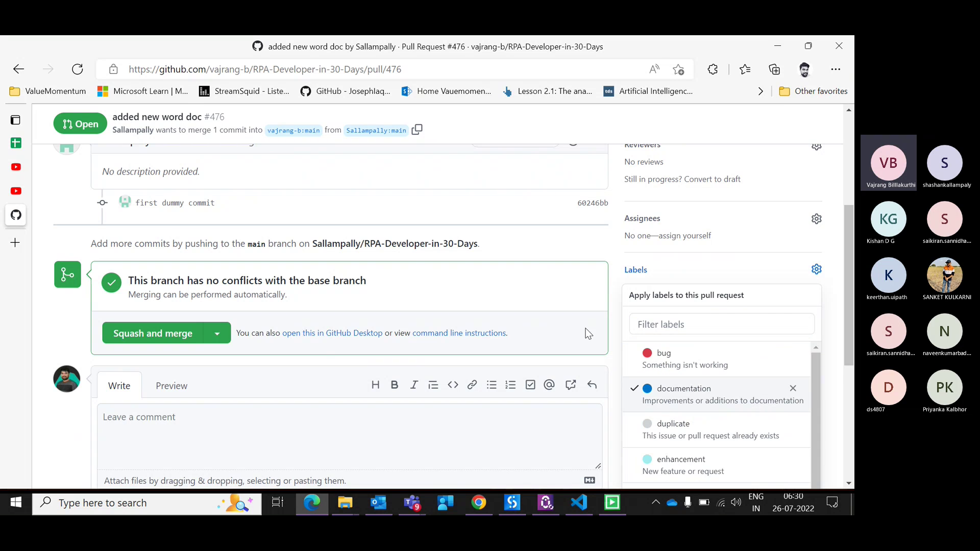
click(609, 302)
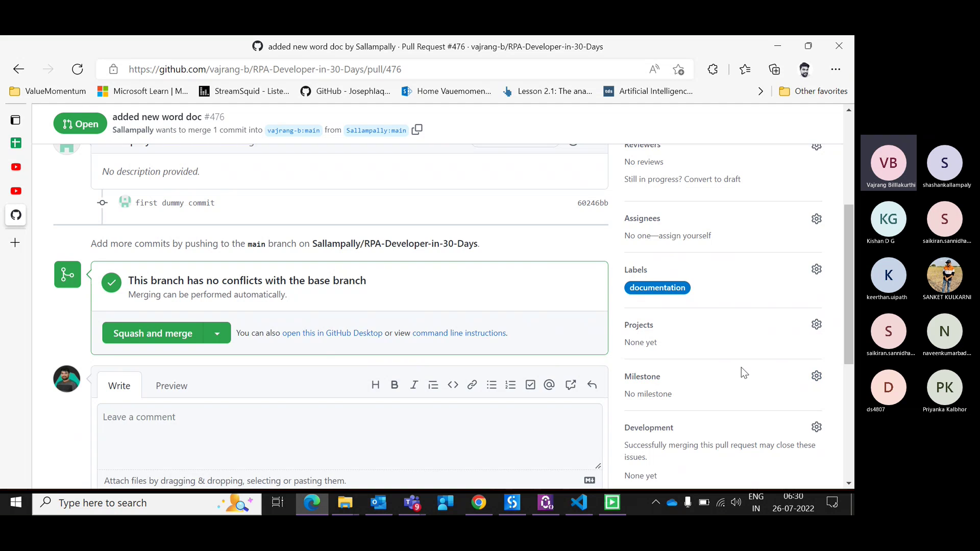
Start squash-merging #476 with the commit title 'first dummy commit (#476)'
click(816, 325)
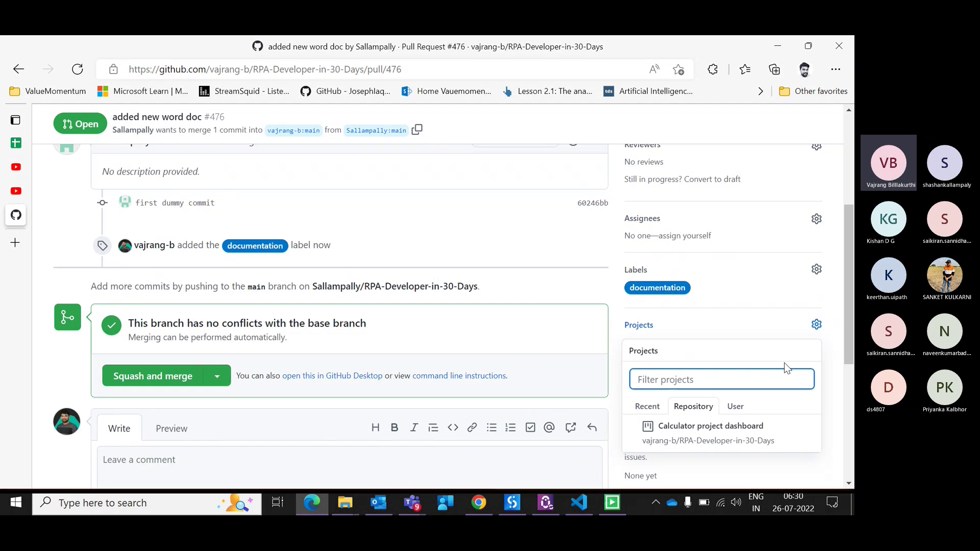
click(631, 331)
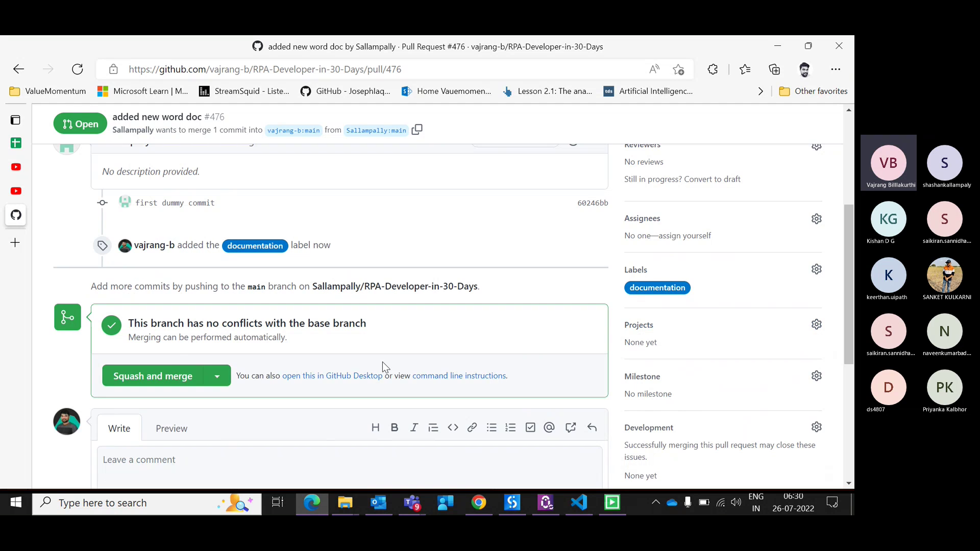
click(137, 377)
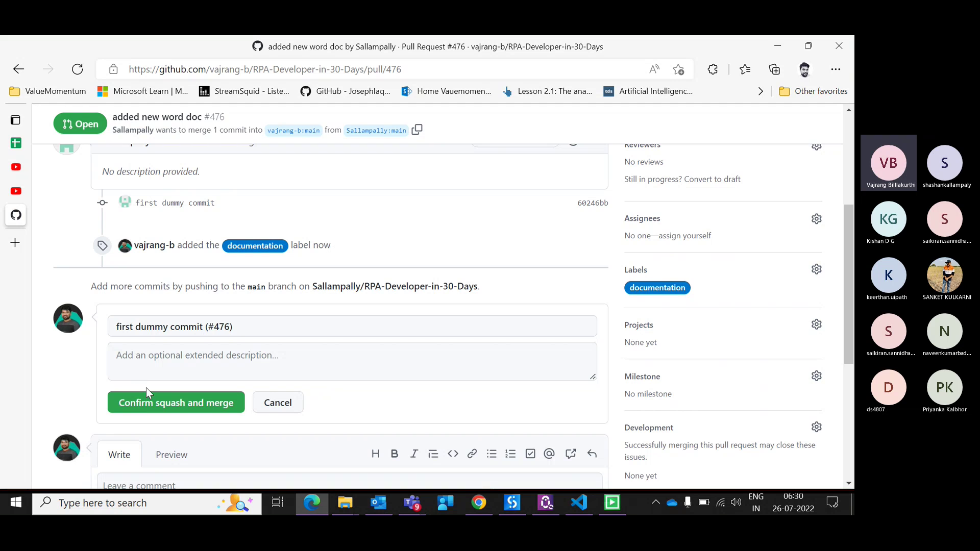
Confirm the squash merge of #476, close UiPath Assistant, and bring the Teams meeting forward
click(148, 402)
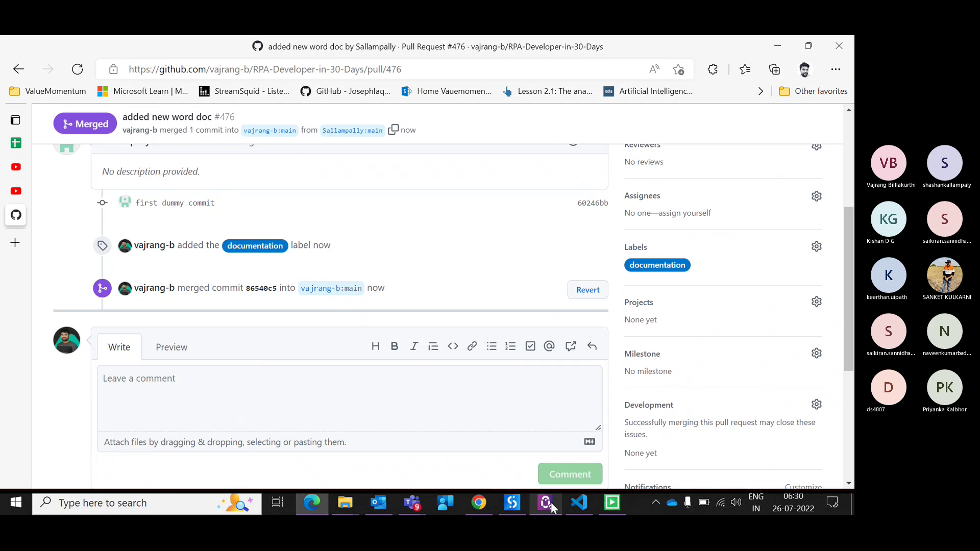
mouse_move(550, 502)
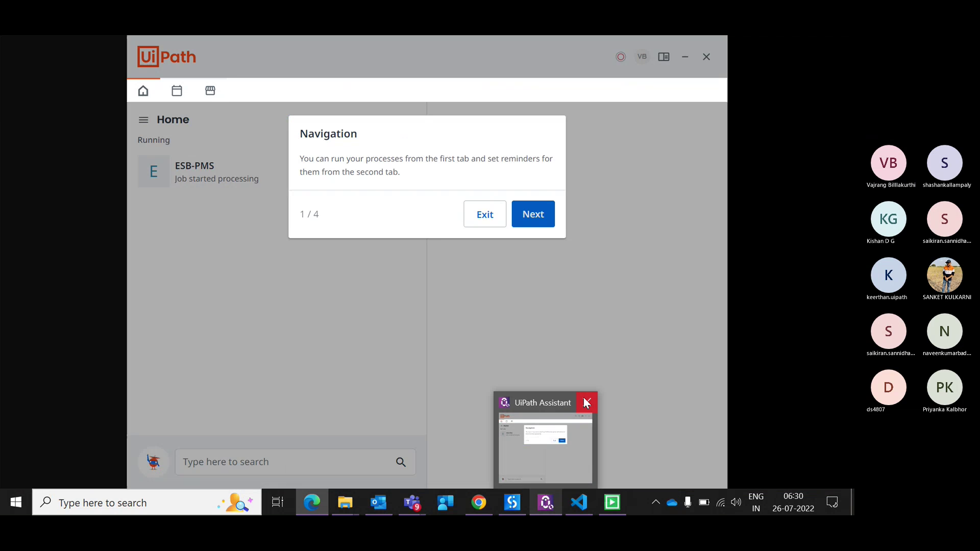
click(586, 400)
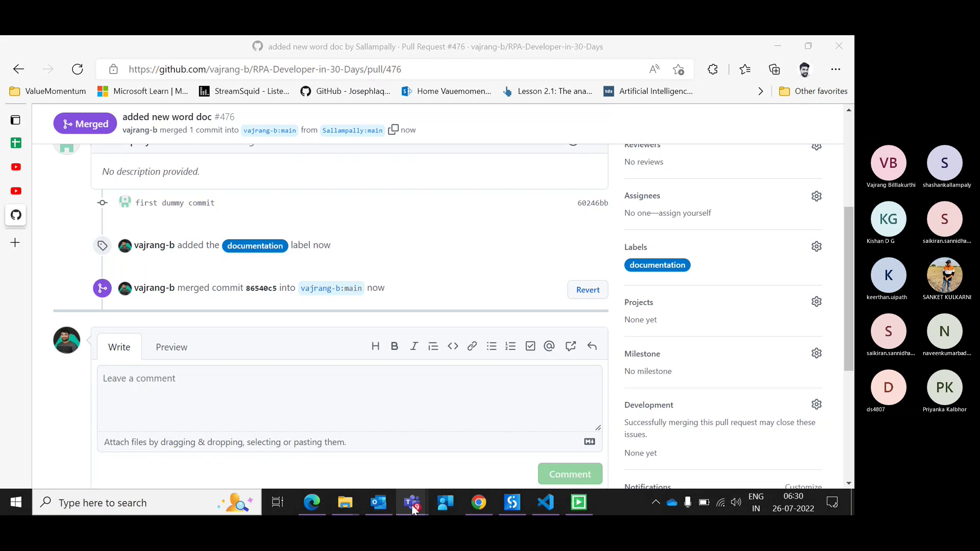
mouse_move(418, 498)
click(409, 422)
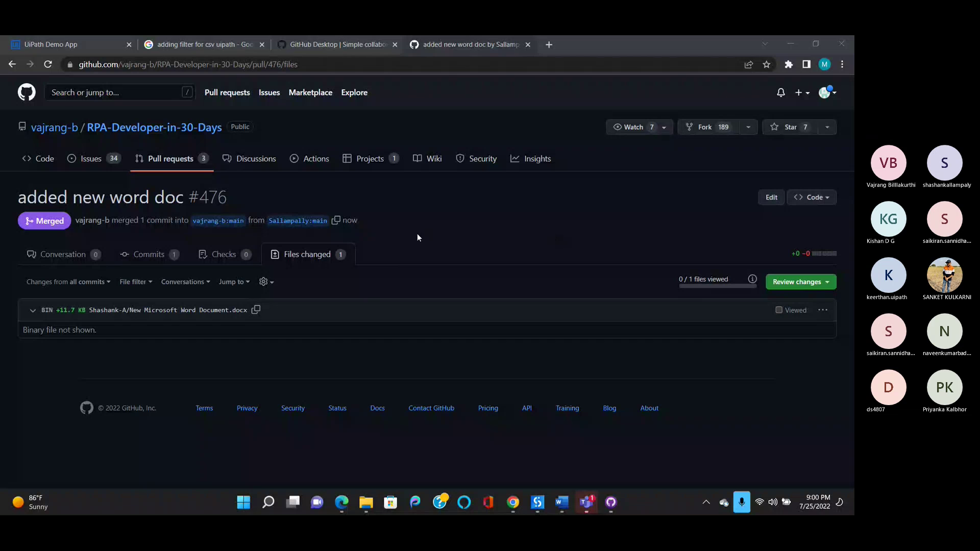
Reload #476's Conversation tab to confirm it shows Merged, then view the repository's code page
click(64, 255)
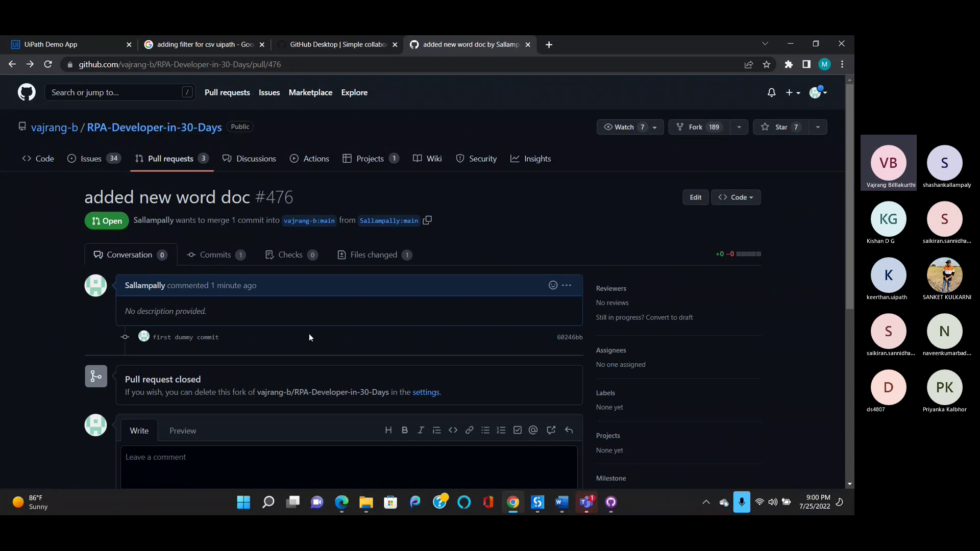
scroll(267, 332, down, 3)
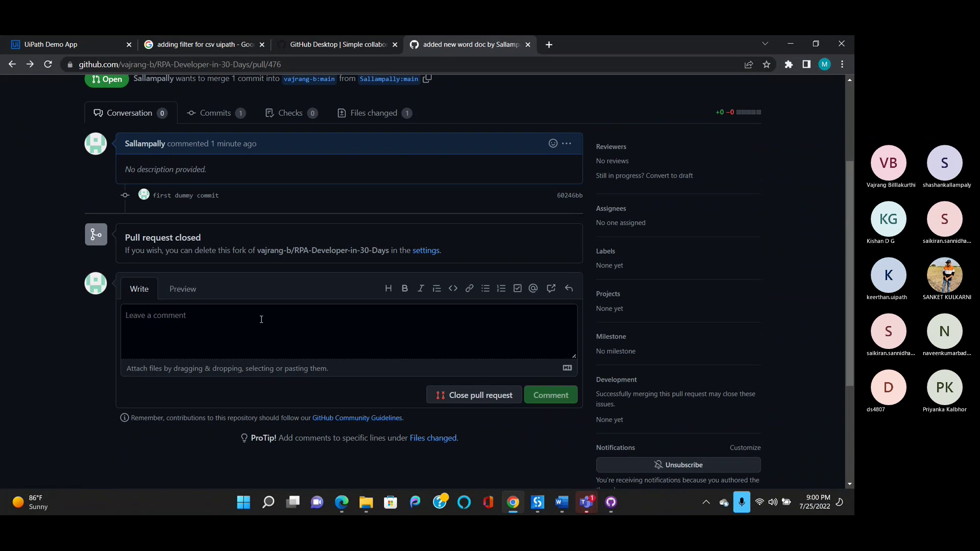
scroll(174, 204, up, 1)
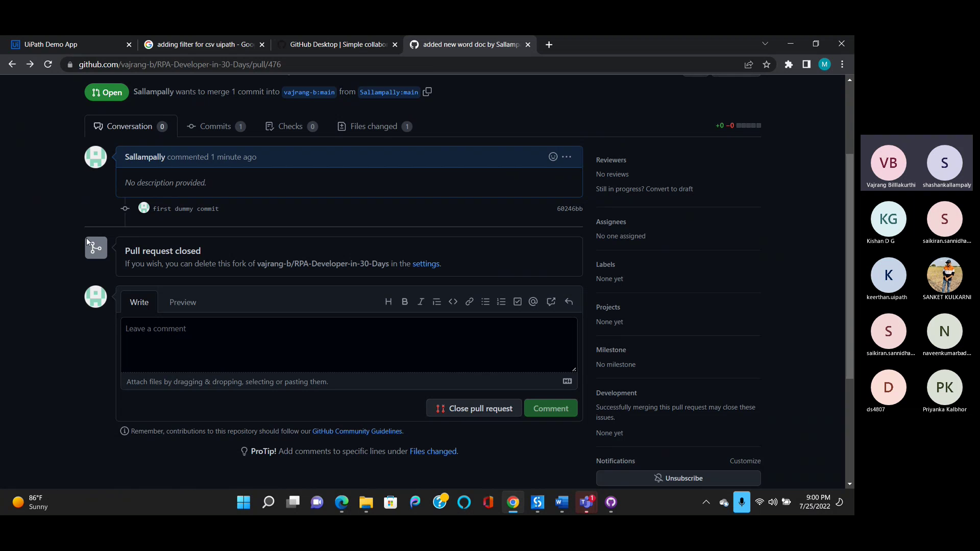
scroll(47, 247, up, 1)
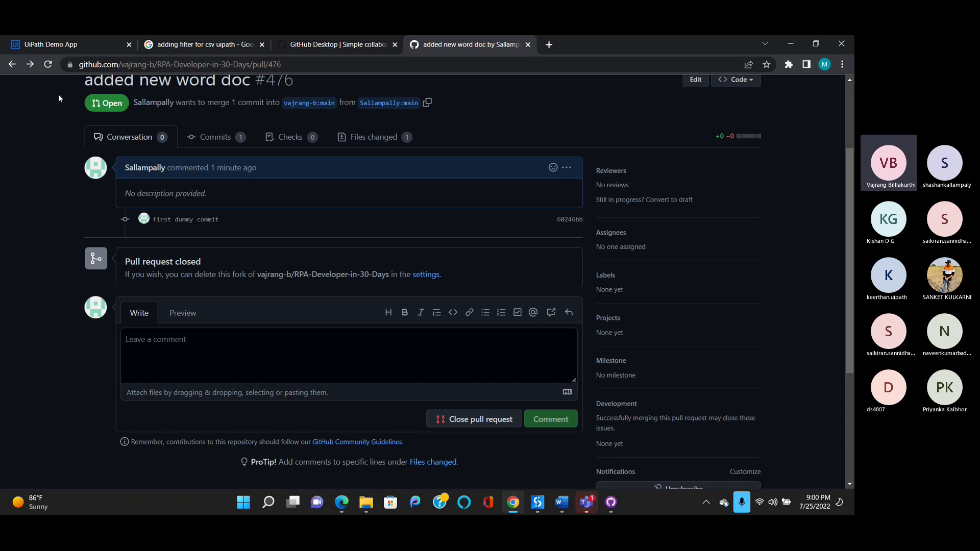
click(48, 64)
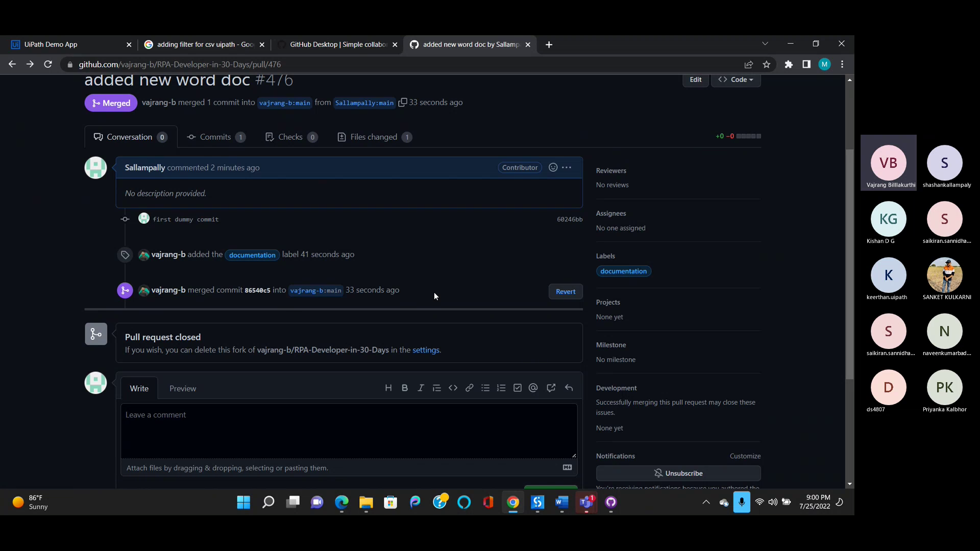
scroll(433, 296, up, 1)
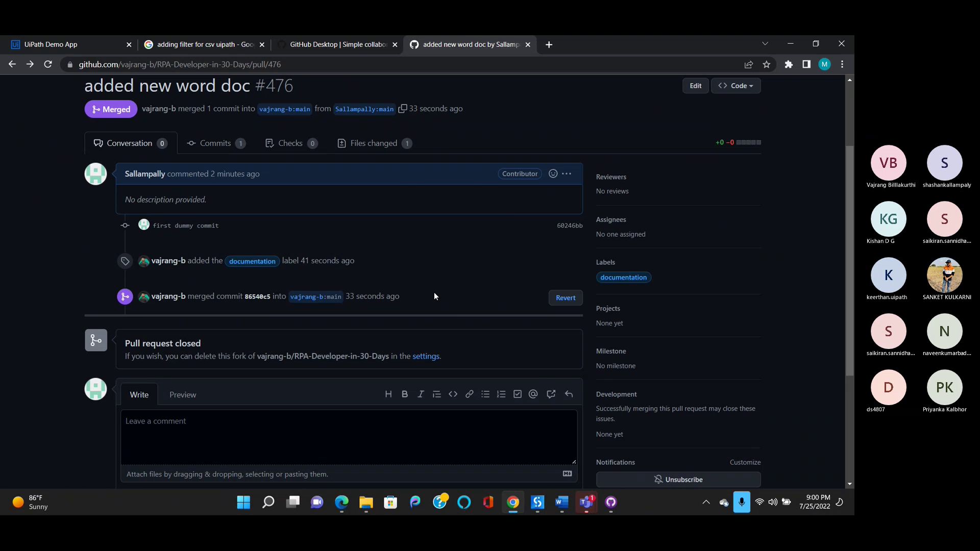
scroll(434, 296, up, 3)
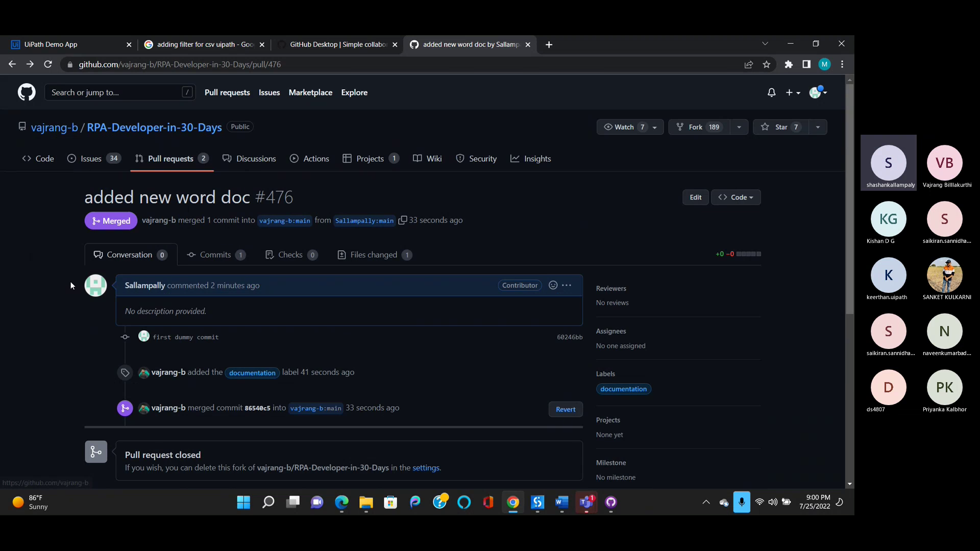
scroll(246, 277, down, 3)
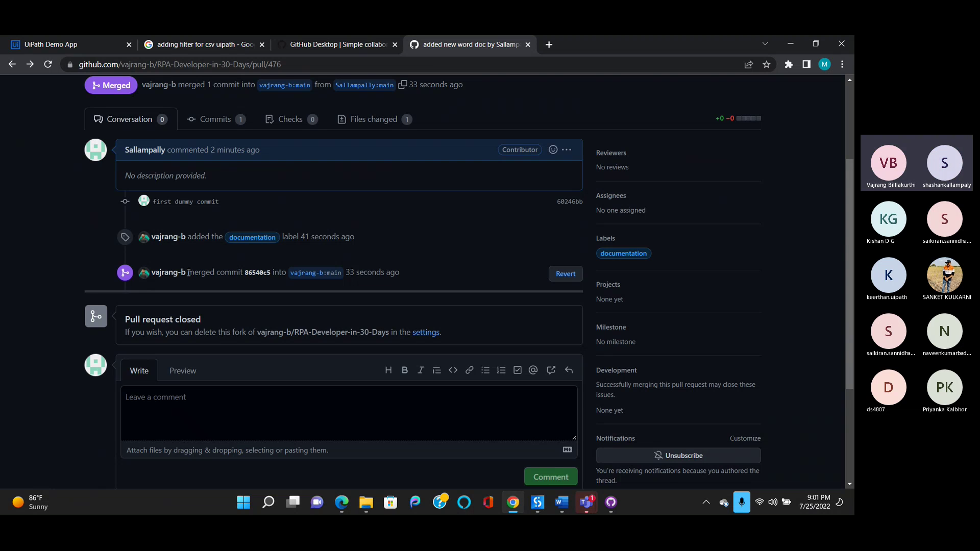
scroll(38, 141, up, 3)
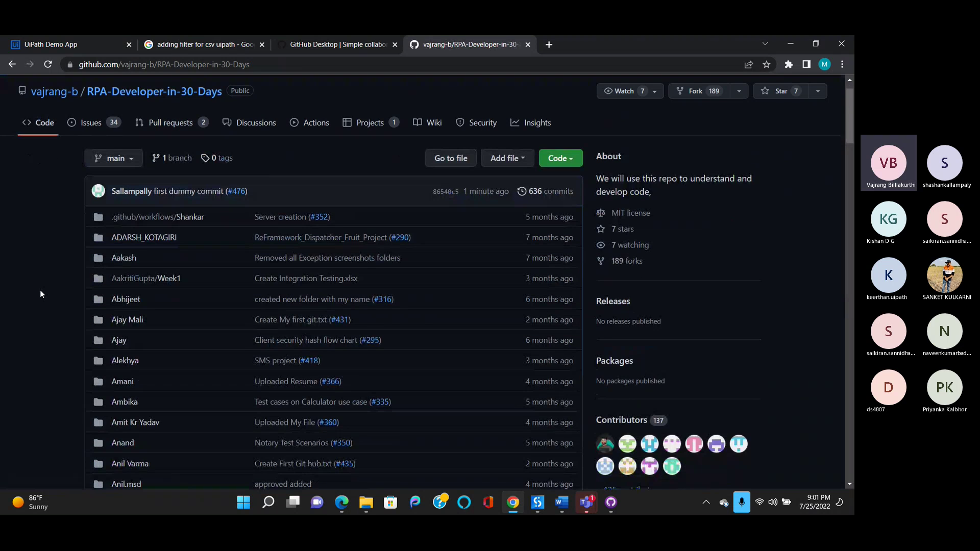
Locate the Shashank-A folder with Ctrl+F and open it to see the merged Word document
key(ctrl+f)
scroll(56, 264, up, 5)
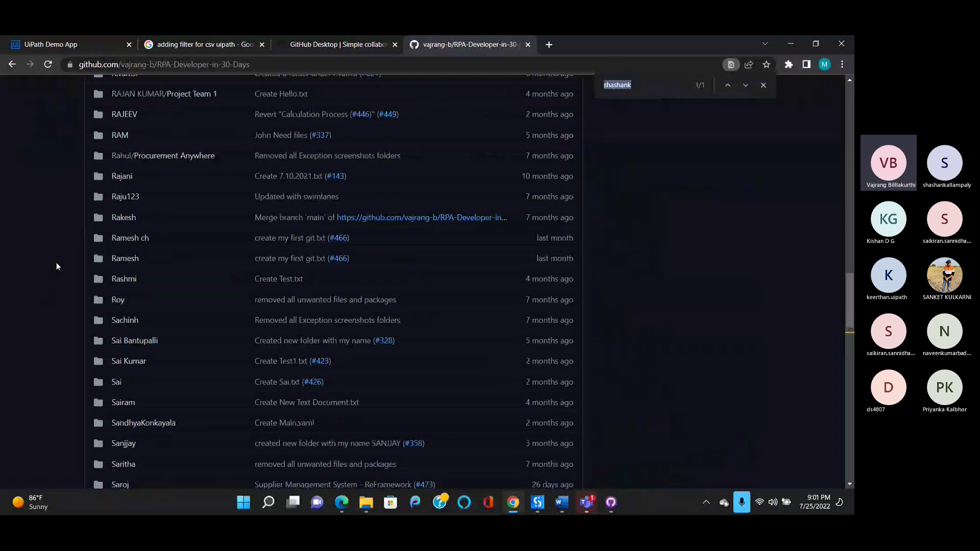
scroll(143, 289, down, 5)
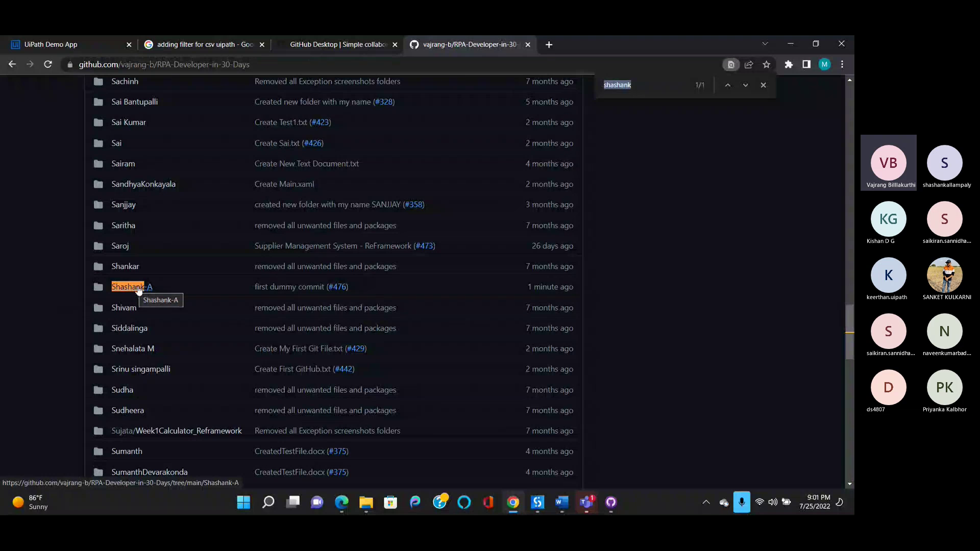
click(136, 286)
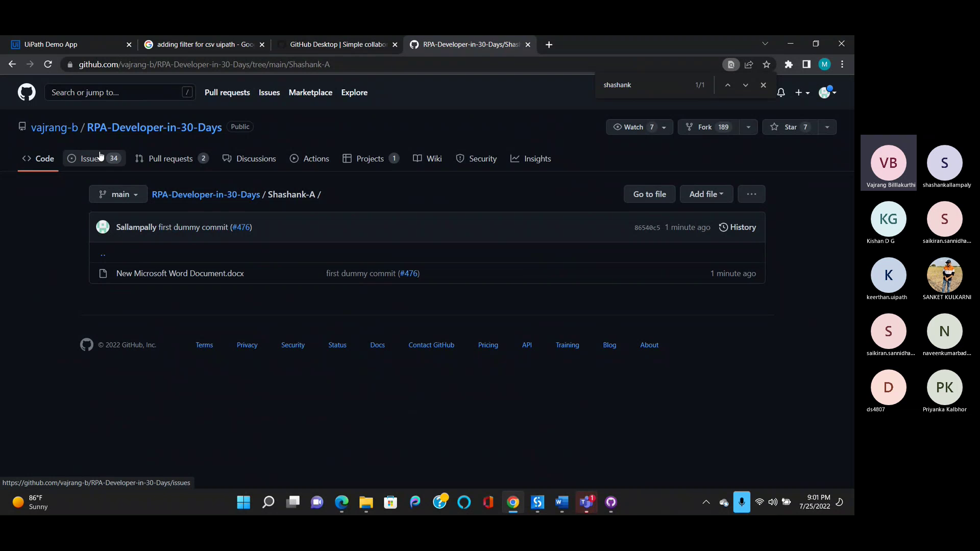
Open the RPA-Developer-in-30-Days Issues tab and scroll through the open issues
click(101, 155)
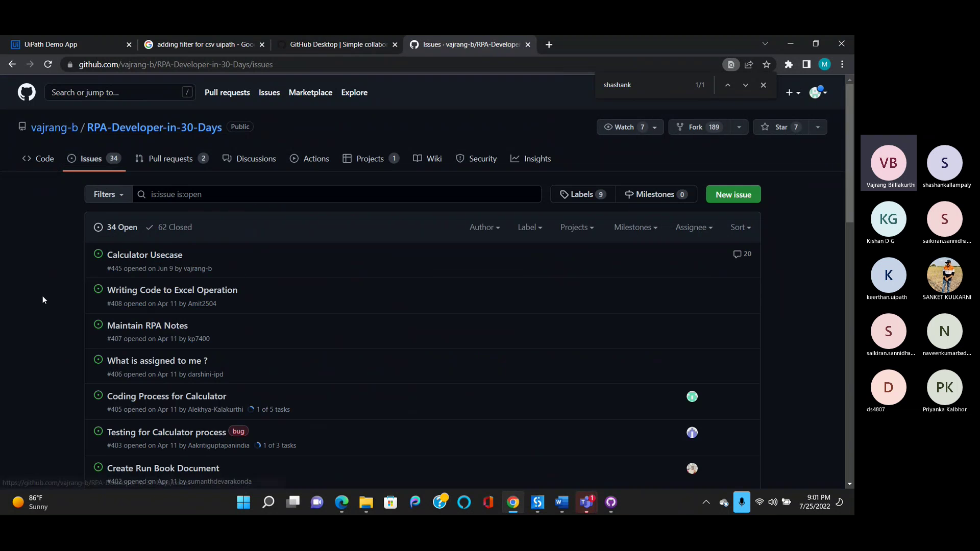
scroll(41, 295, down, 2)
scroll(43, 299, down, 1)
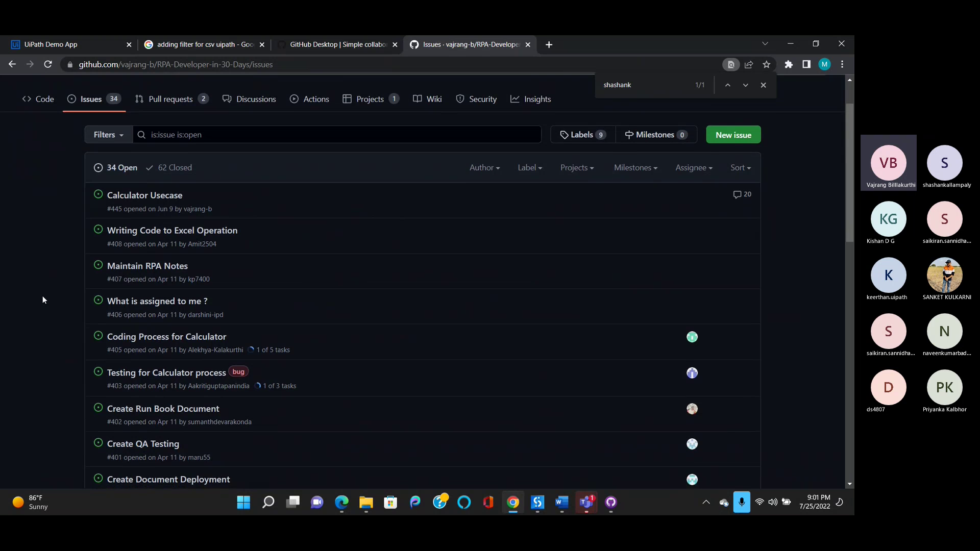
scroll(43, 299, down, 3)
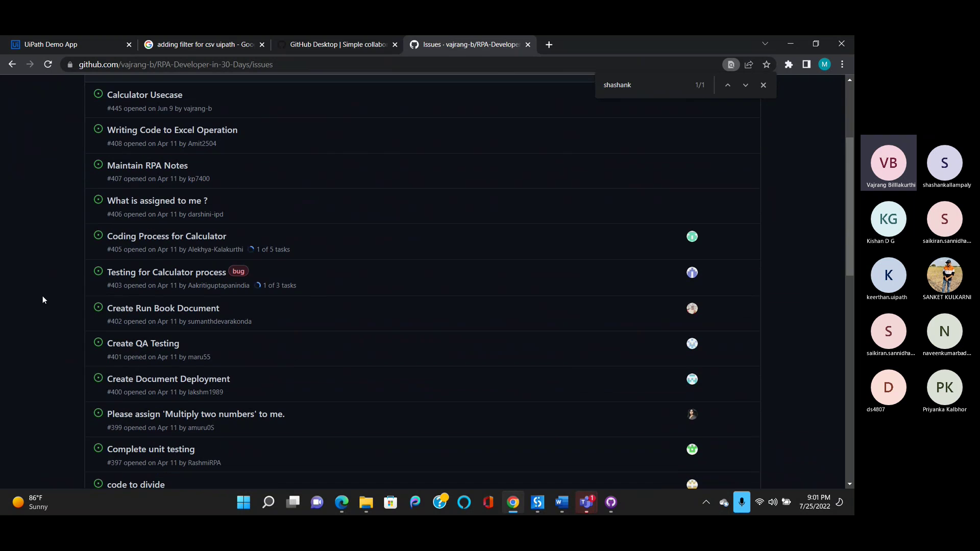
scroll(43, 300, down, 2)
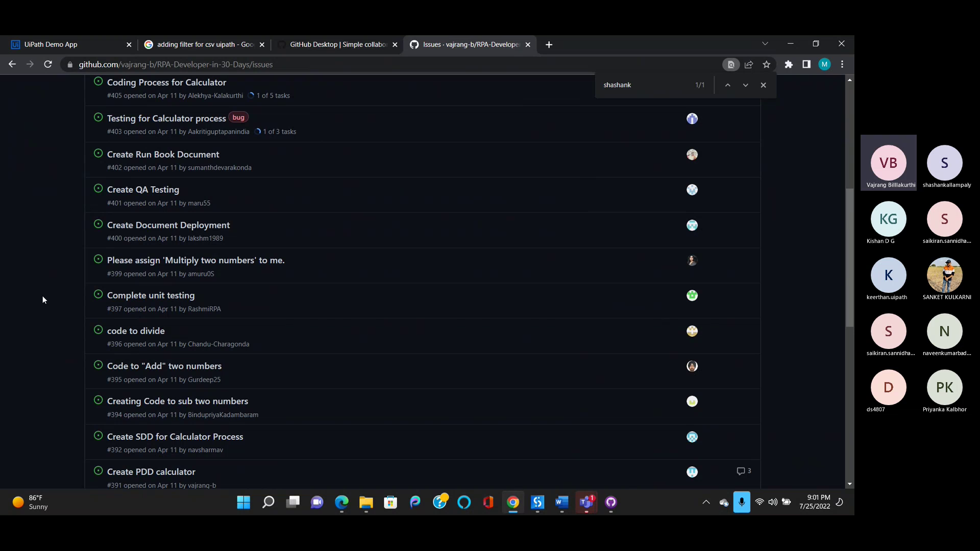
scroll(43, 299, down, 1)
scroll(43, 300, down, 2)
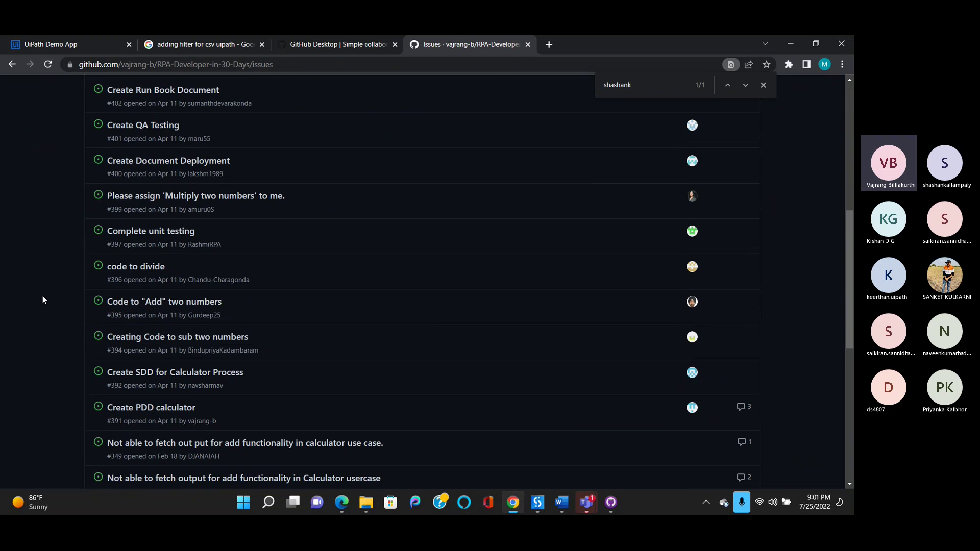
scroll(43, 300, down, 1)
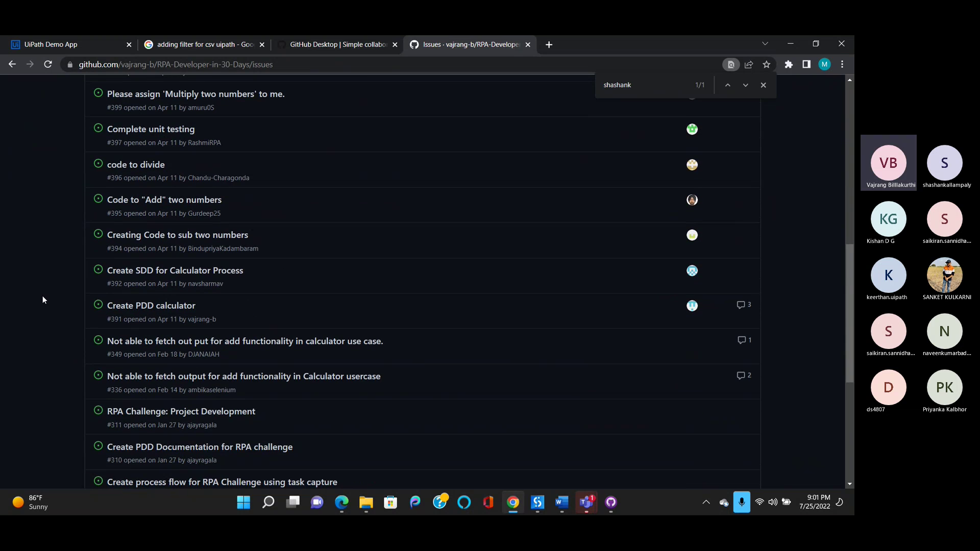
scroll(436, 447, down, 1)
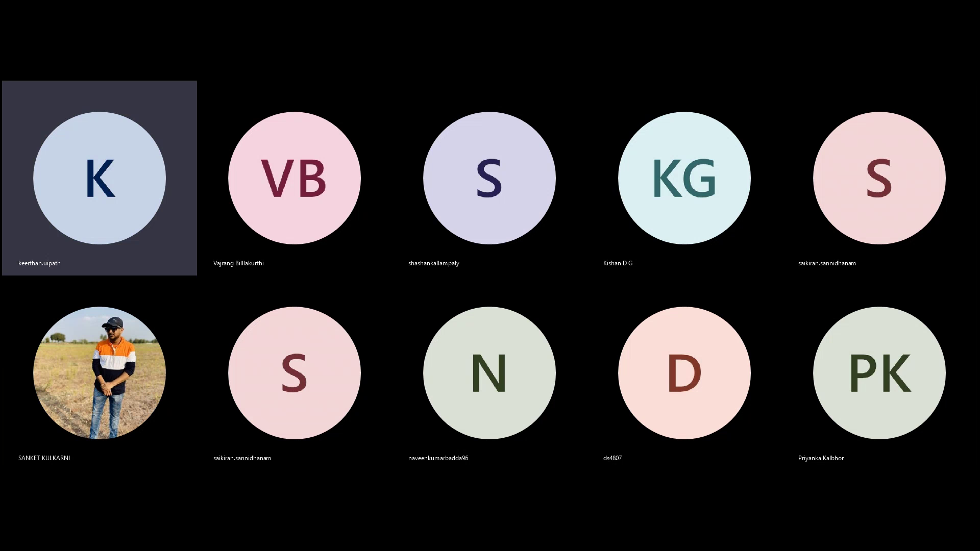
Exit the full-screen Teams meeting view to get back to the taskbar
key(Escape)
mouse_move(384, 501)
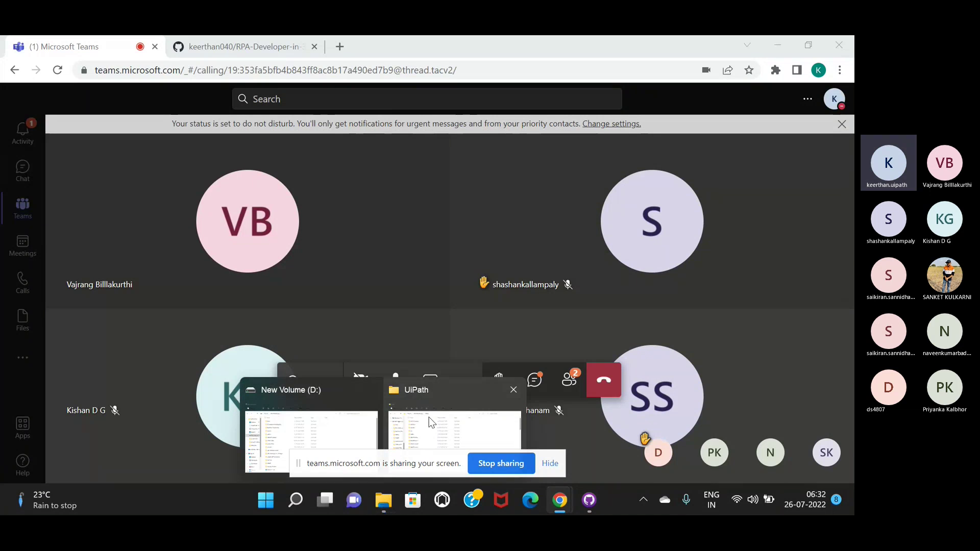
Bring up New Volume (D:) and open your personal folder inside RPA-Developer-in-30-Days1
mouse_move(429, 417)
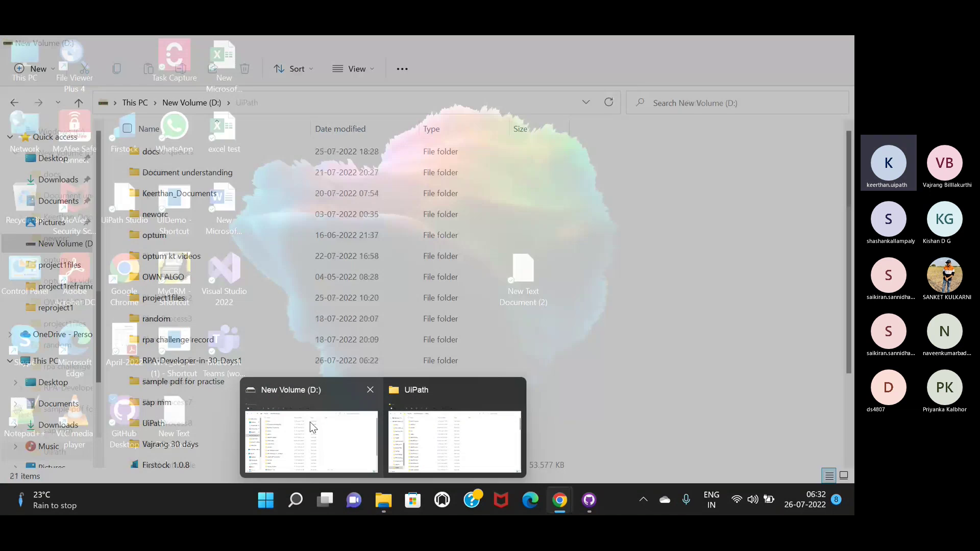
click(309, 422)
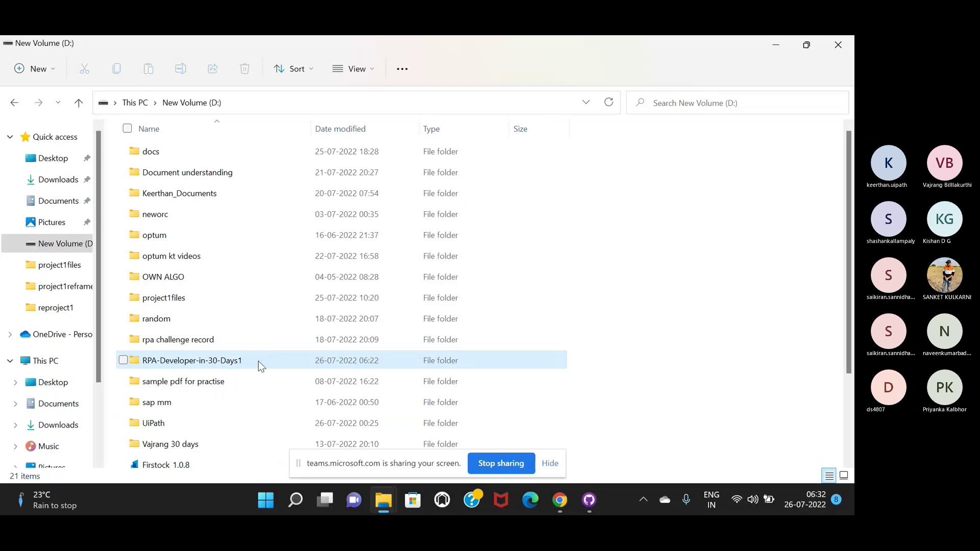
mouse_move(259, 361)
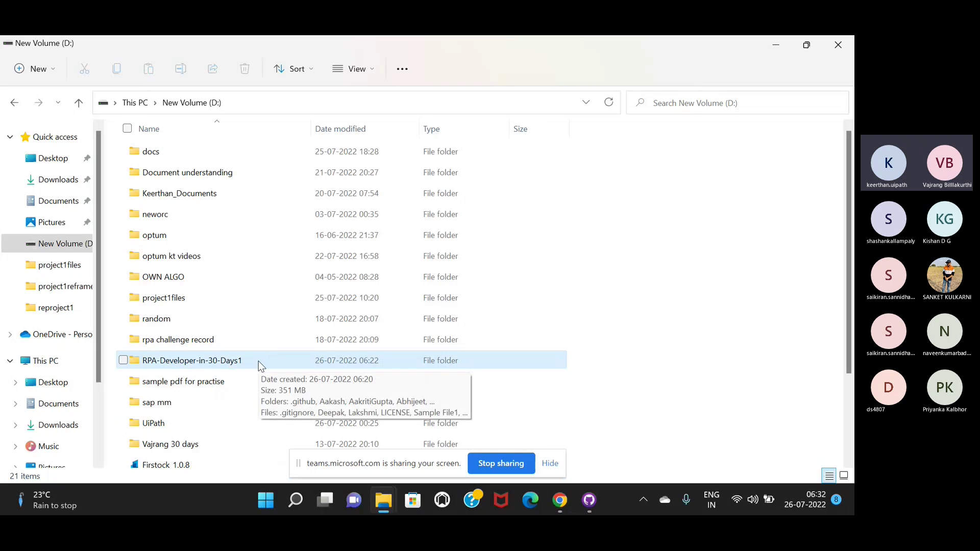
double_click(220, 364)
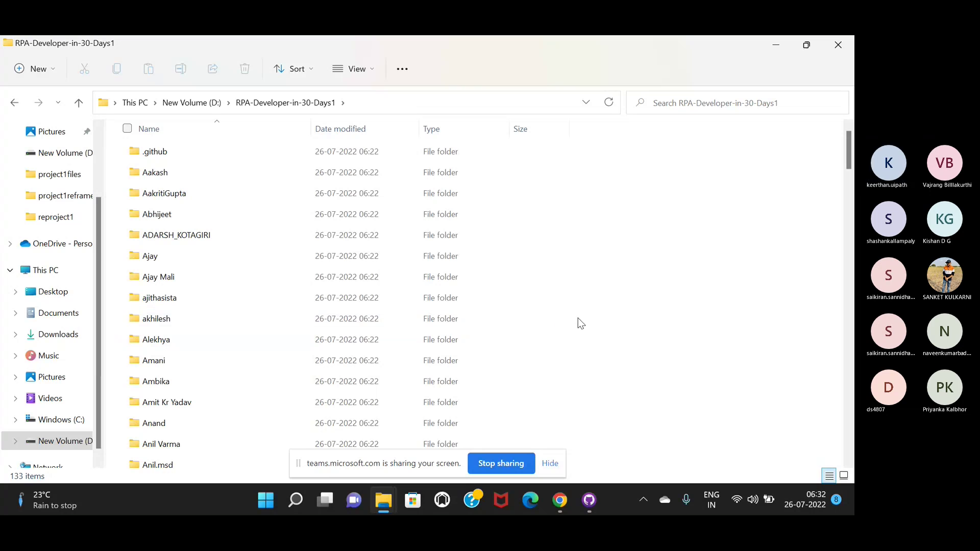
click(428, 316)
key(k)
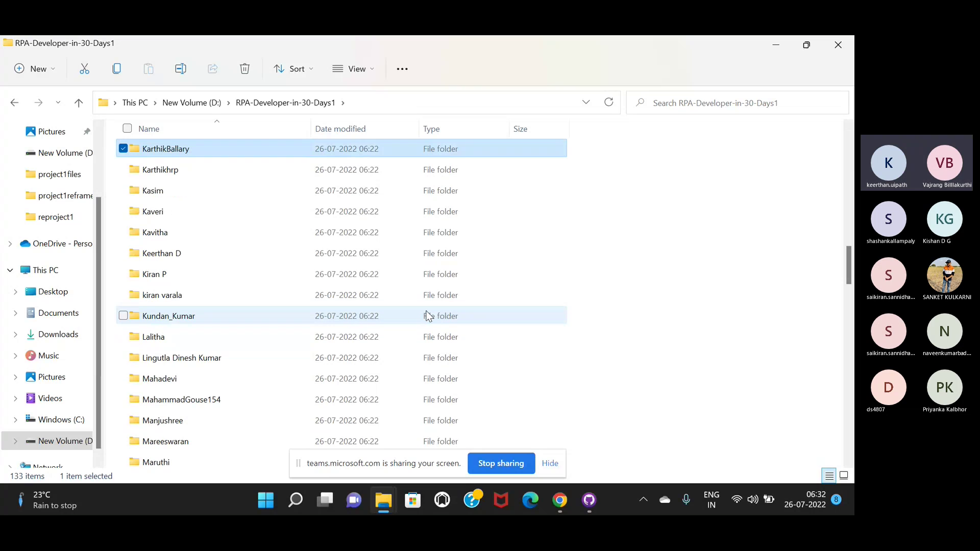
key(k)
key(e)
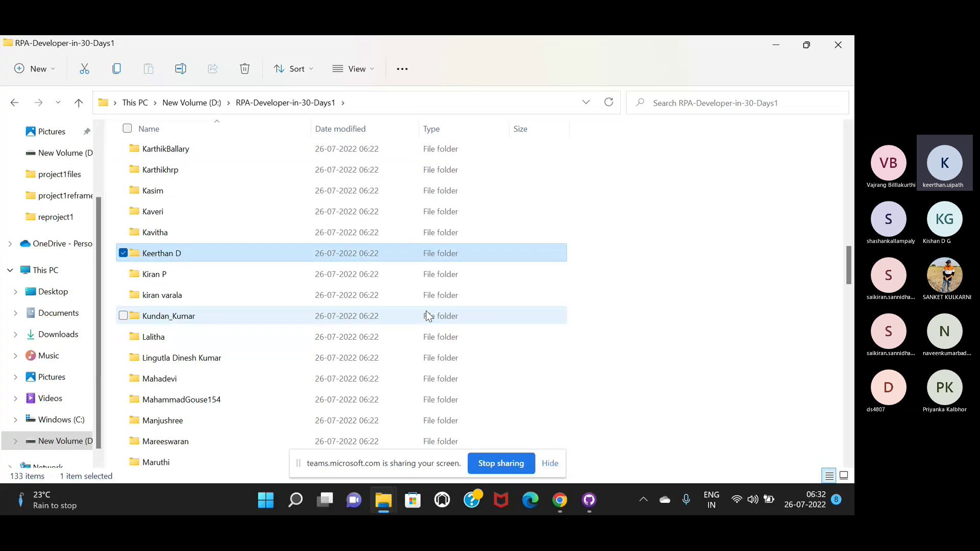
key(Return)
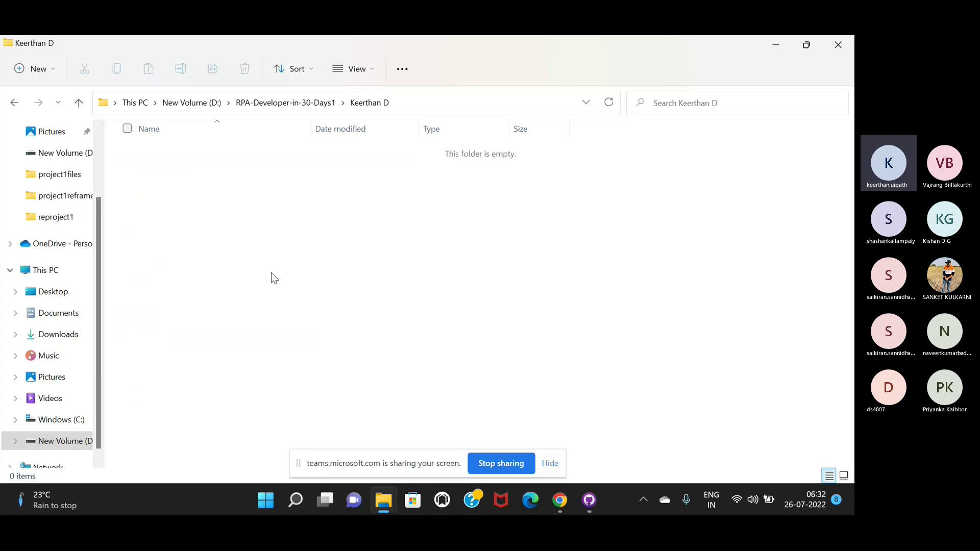
Create a new Microsoft Word Document there, keeping its default name
right_click(247, 225)
mouse_move(334, 334)
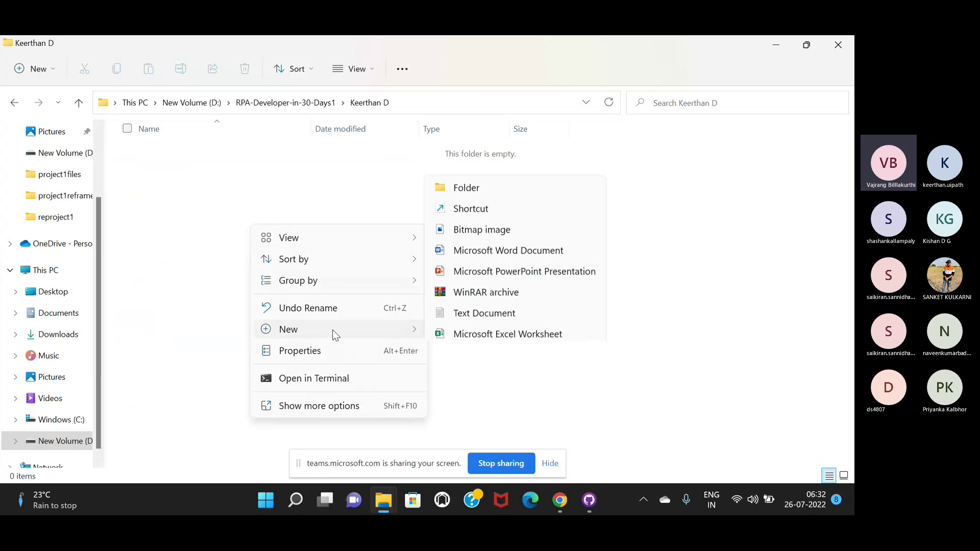
click(624, 399)
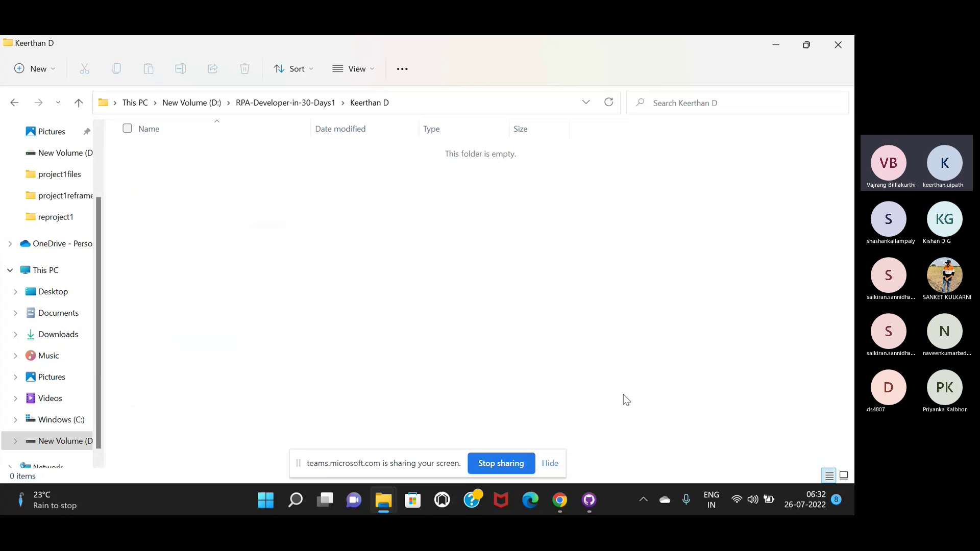
right_click(277, 212)
mouse_move(393, 315)
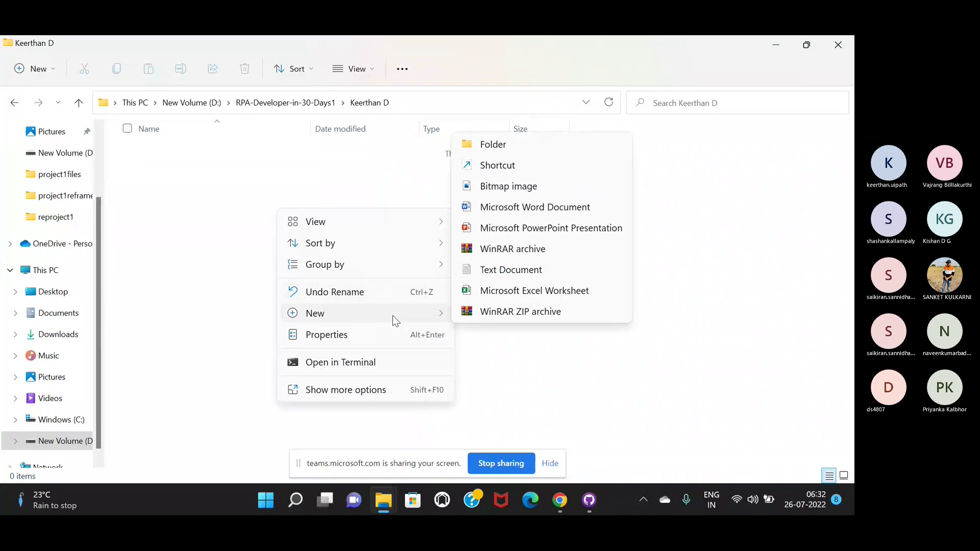
click(504, 211)
key(Return)
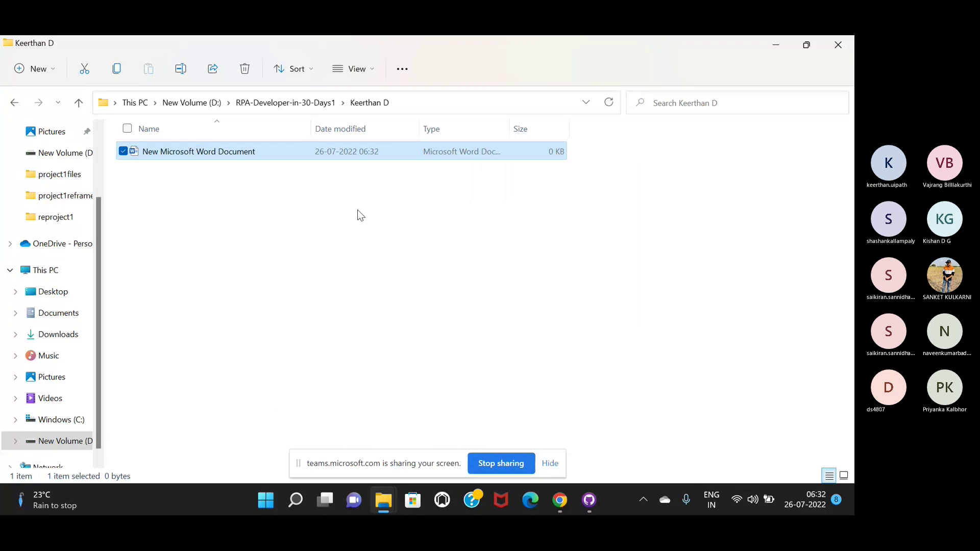
Type 'Hi July team' into the new Word document, then close Word and save the changes
double_click(297, 156)
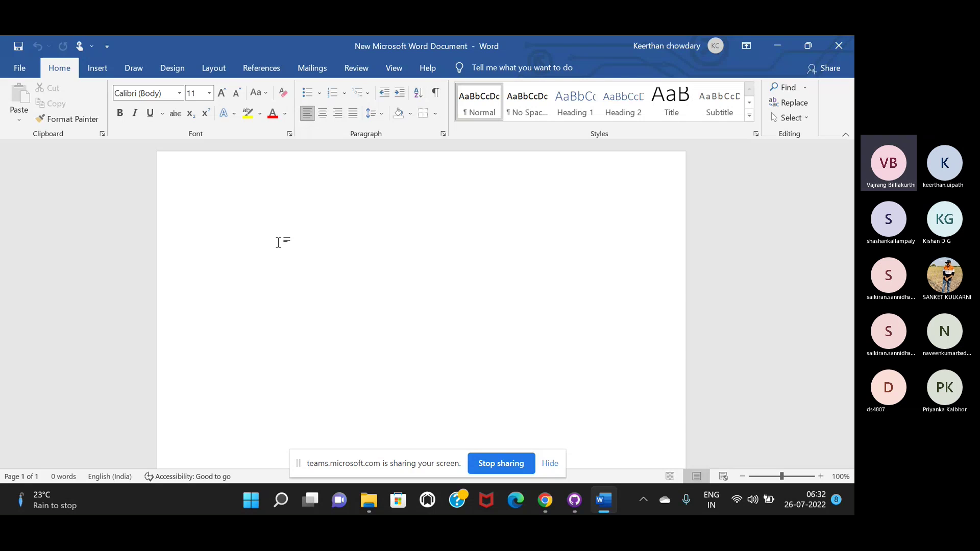
text(HI)
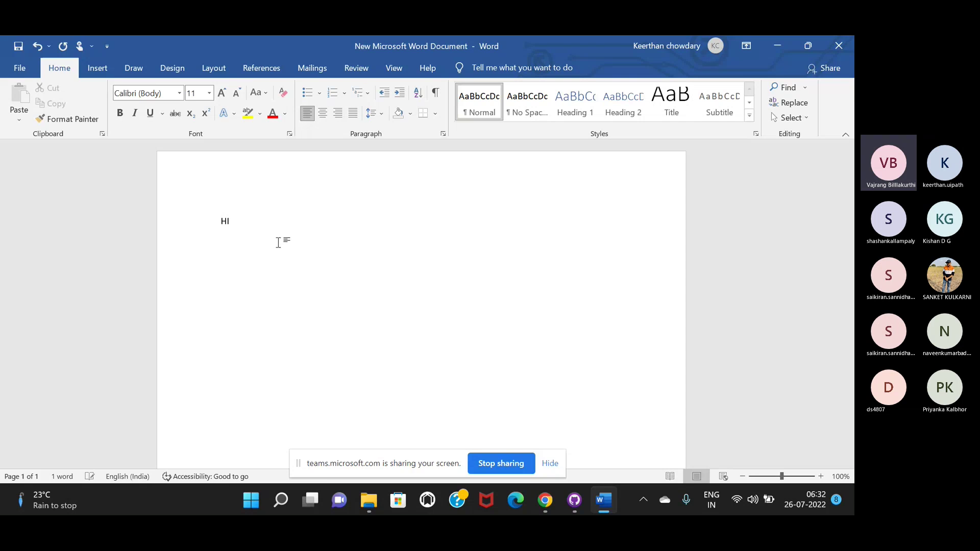
text(i ju)
key(BackSpace)
key(BackSpace)
text(July )
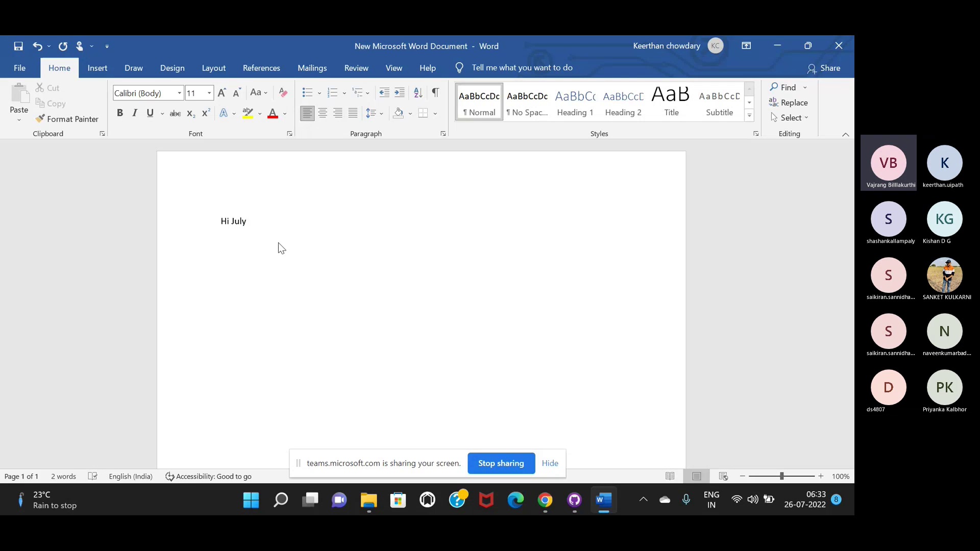
text(team)
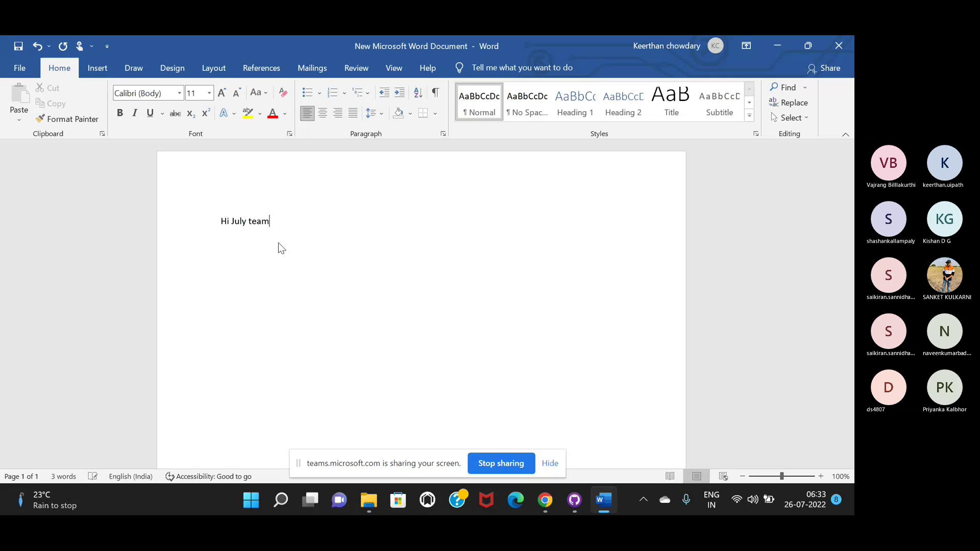
click(842, 51)
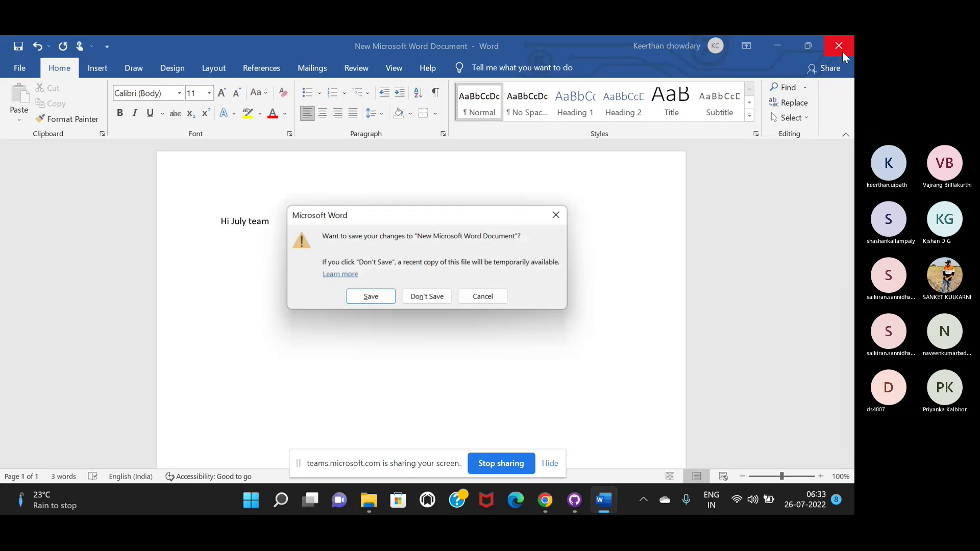
click(378, 299)
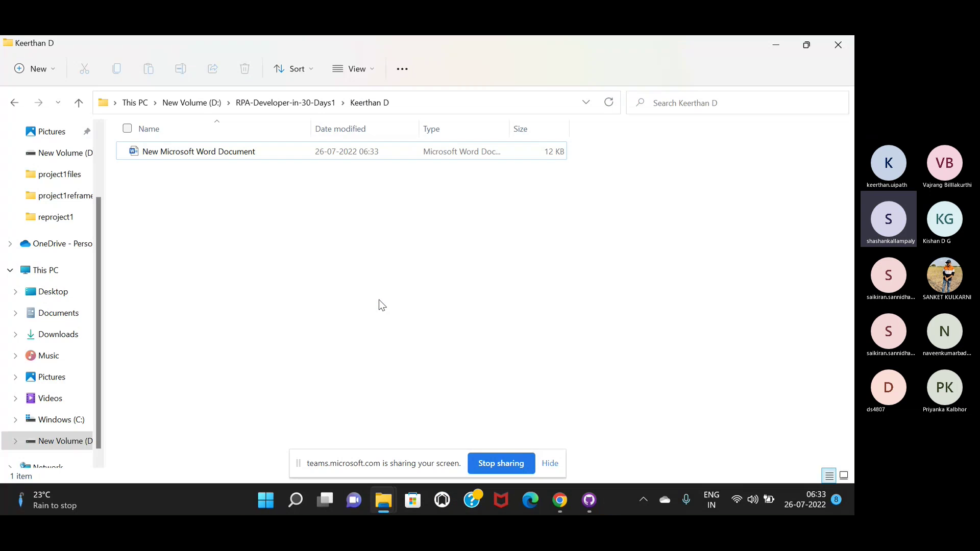
In GitHub Desktop, commit the added Word document to main with summary 'first commit' and push to origin
click(14, 103)
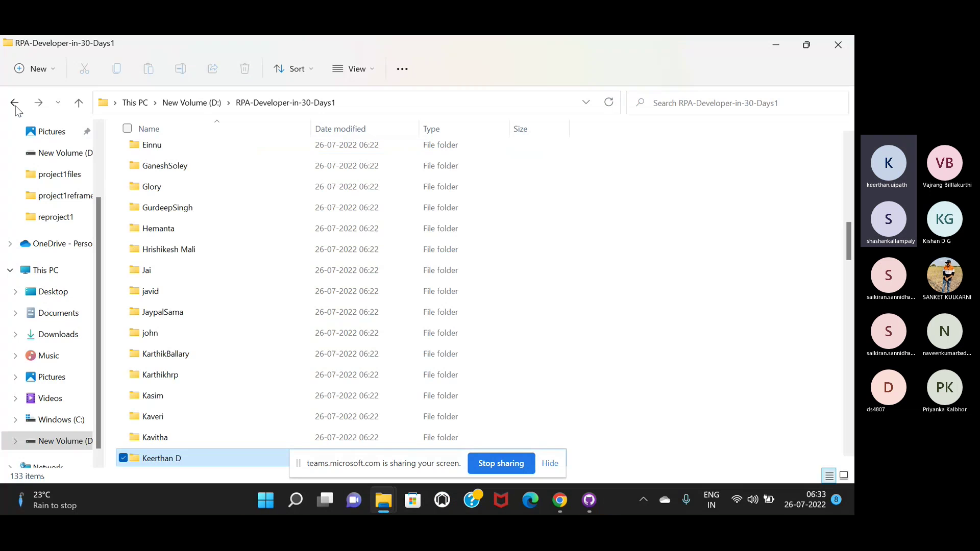
click(597, 500)
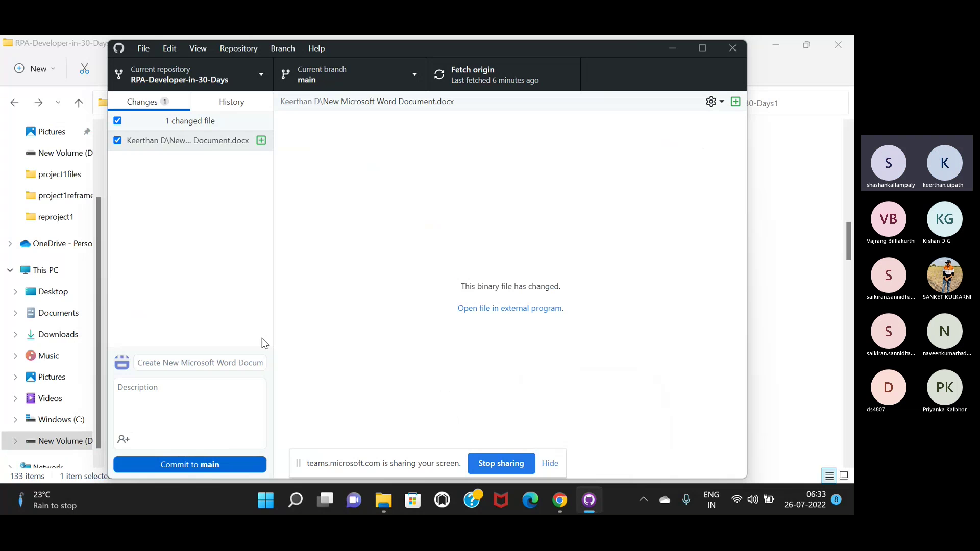
click(178, 362)
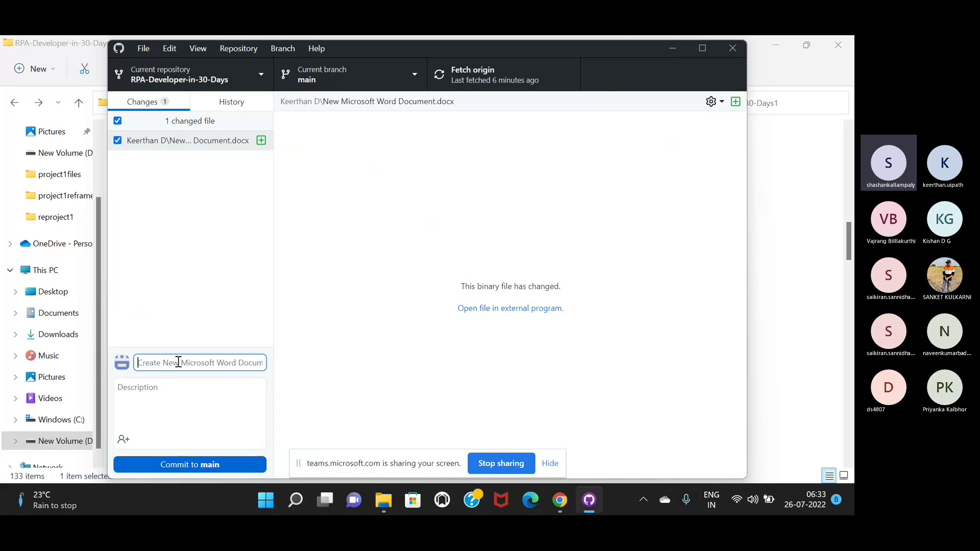
text(d)
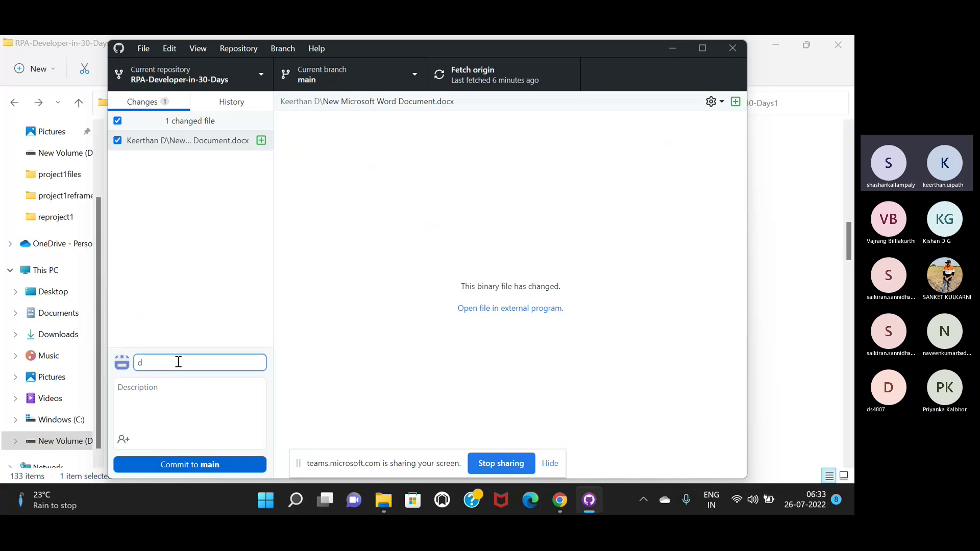
key(BackSpace)
text(fir)
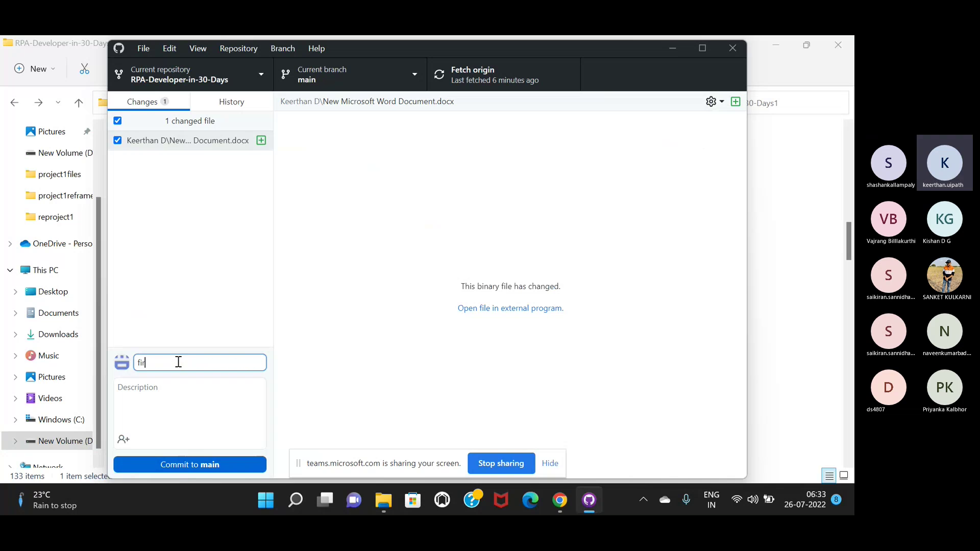
text(st comm)
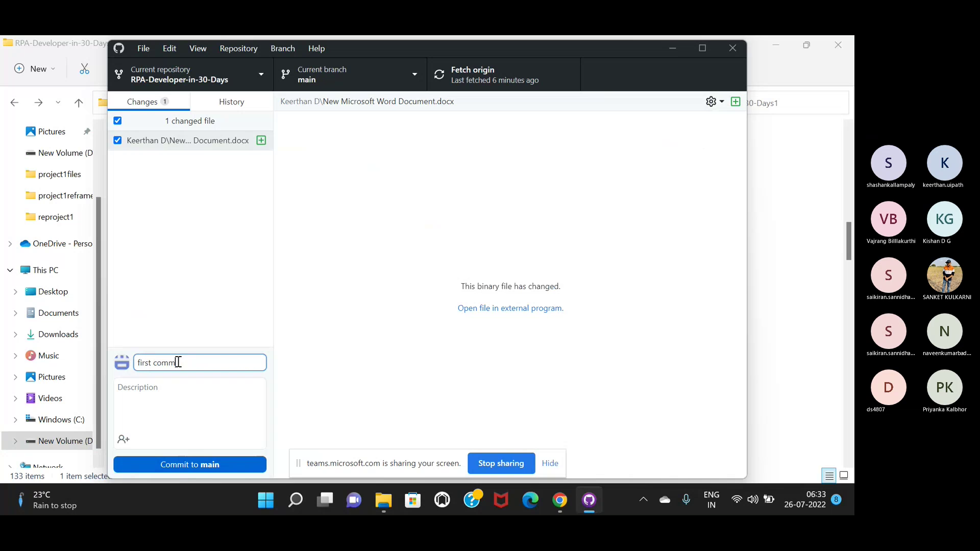
text(it)
click(180, 465)
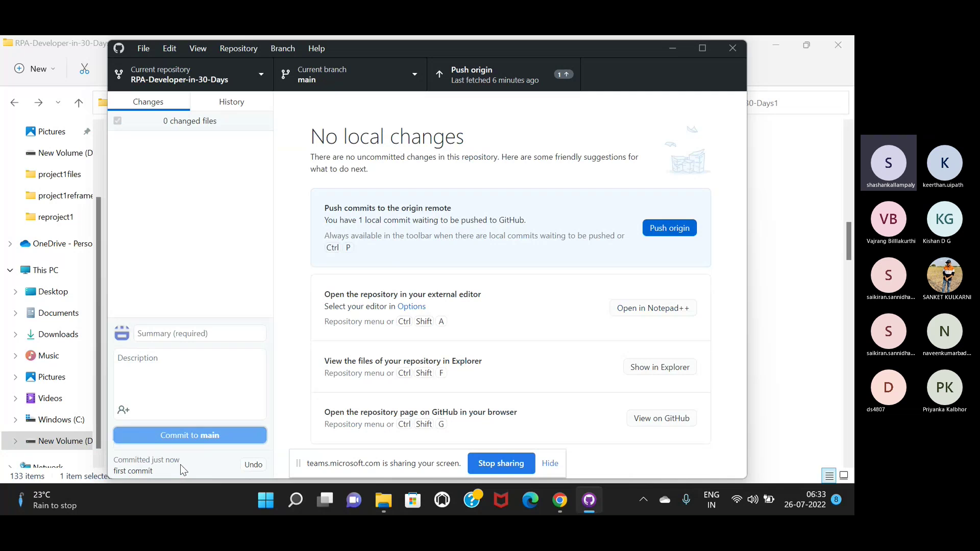
click(664, 232)
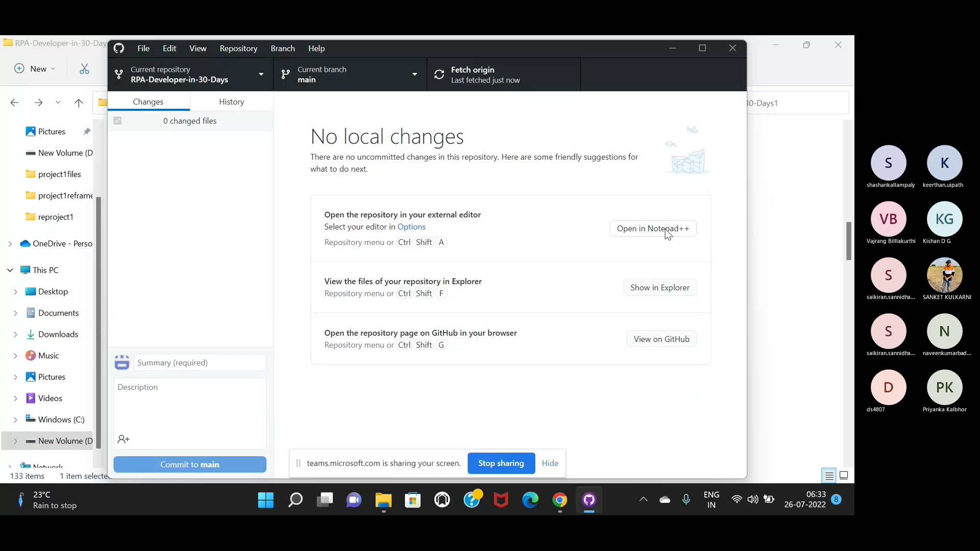
Open the forked RPA-Developer-in-30-Days repository from the GitHub home dashboard
mouse_move(560, 502)
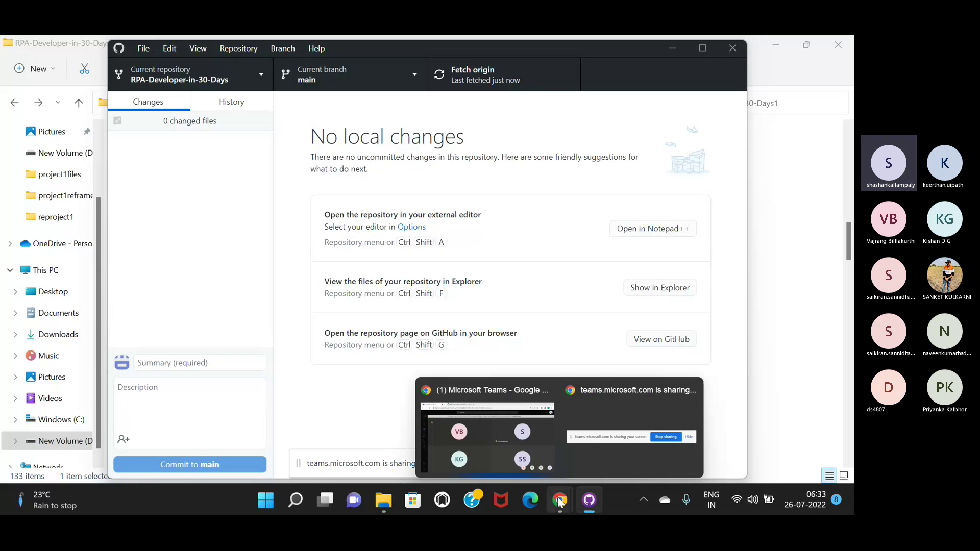
click(487, 413)
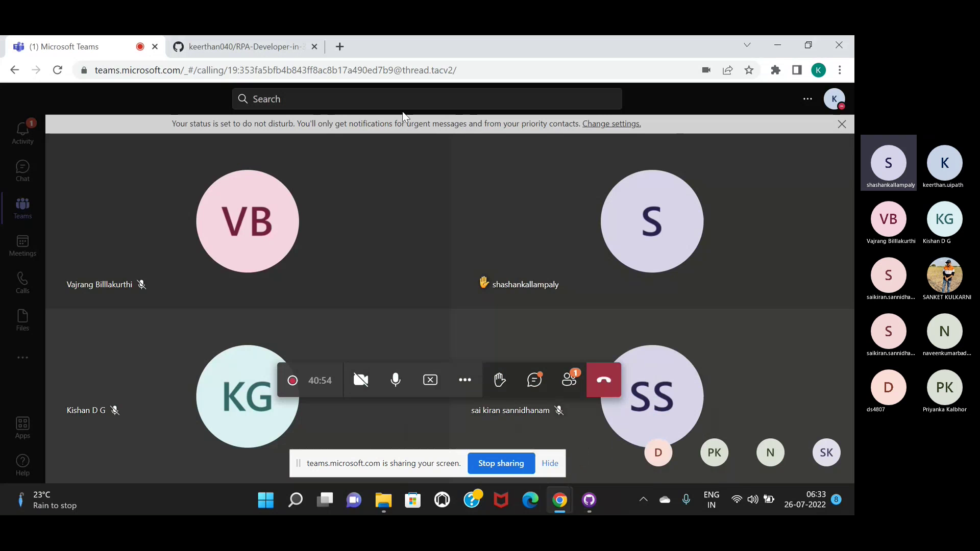
click(240, 47)
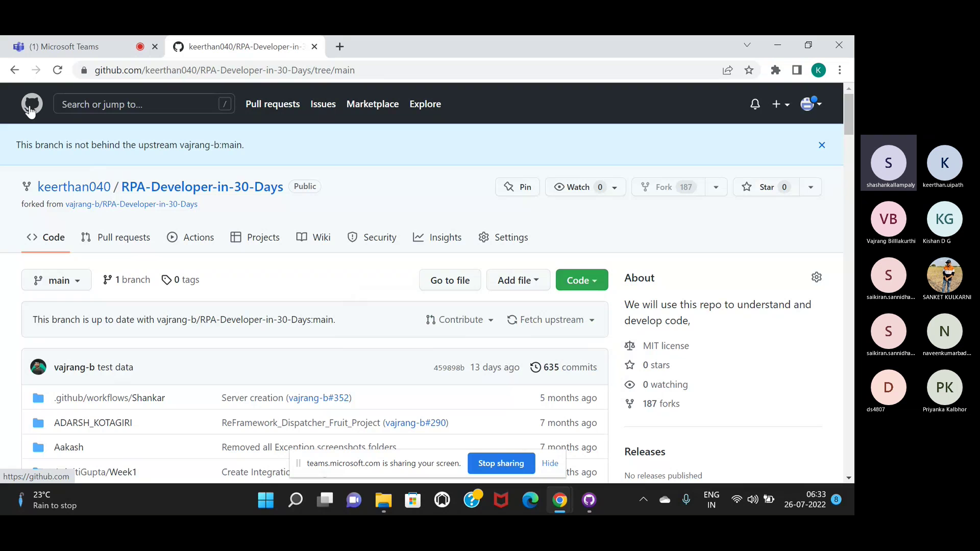
click(30, 111)
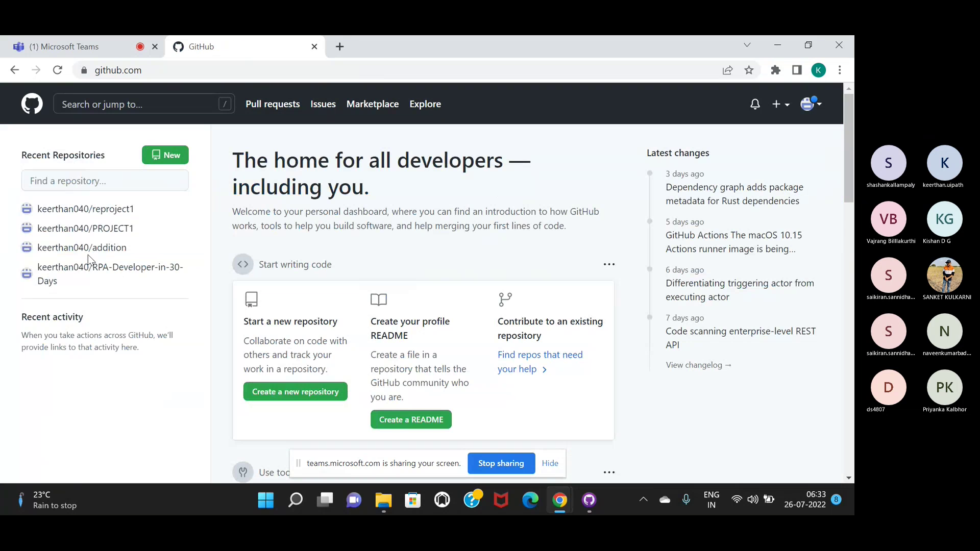
click(94, 269)
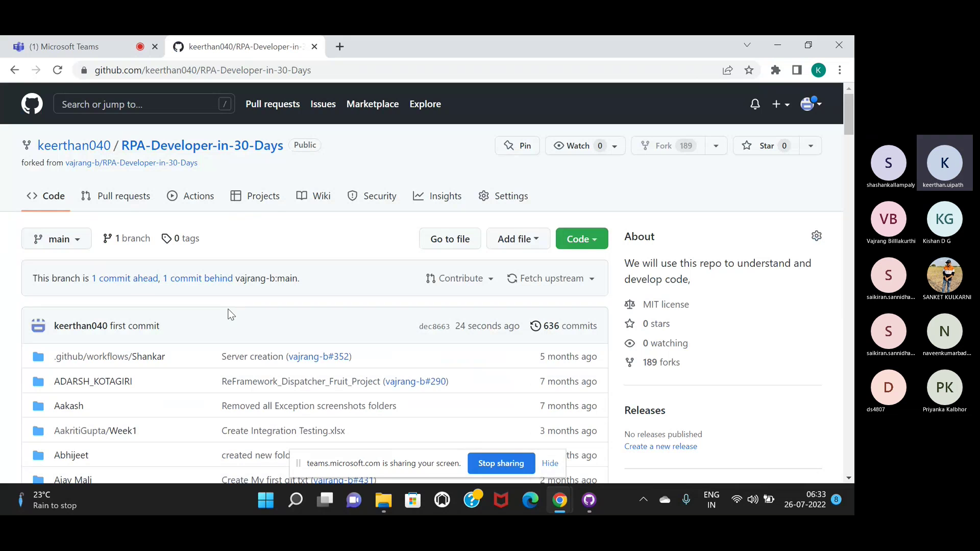
Search the fork's file list for the personal folder and check the latest 'first commit'
scroll(231, 314, down, 1)
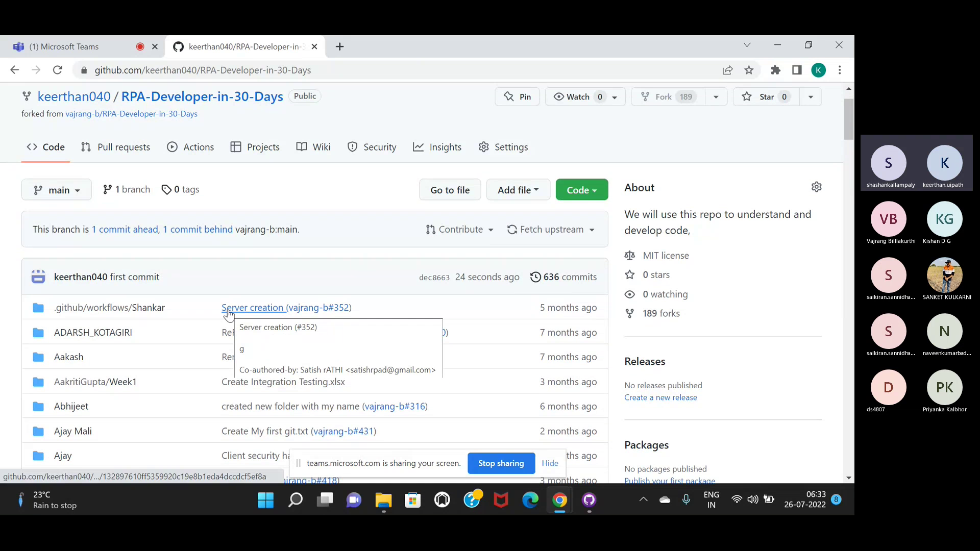
scroll(228, 315, down, 17)
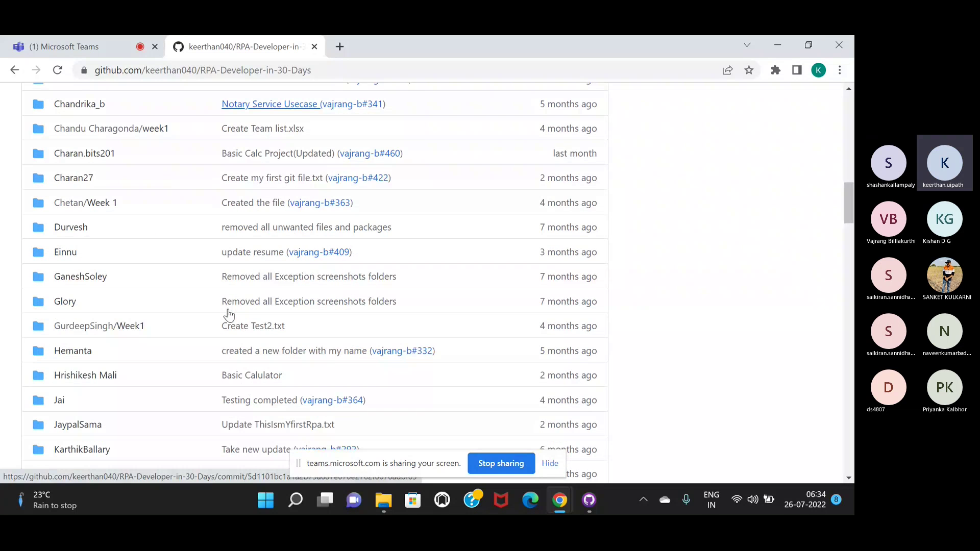
key(ctrl+f)
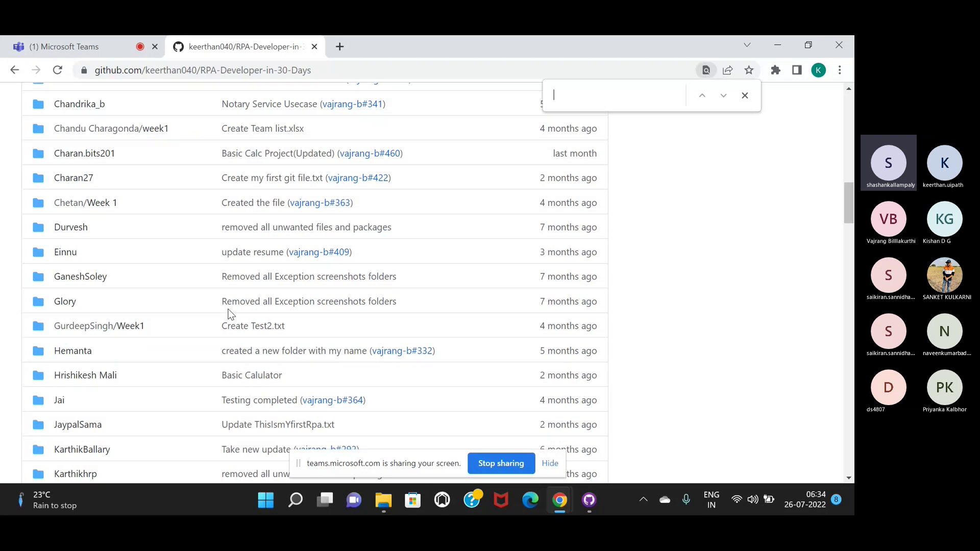
text(keerth)
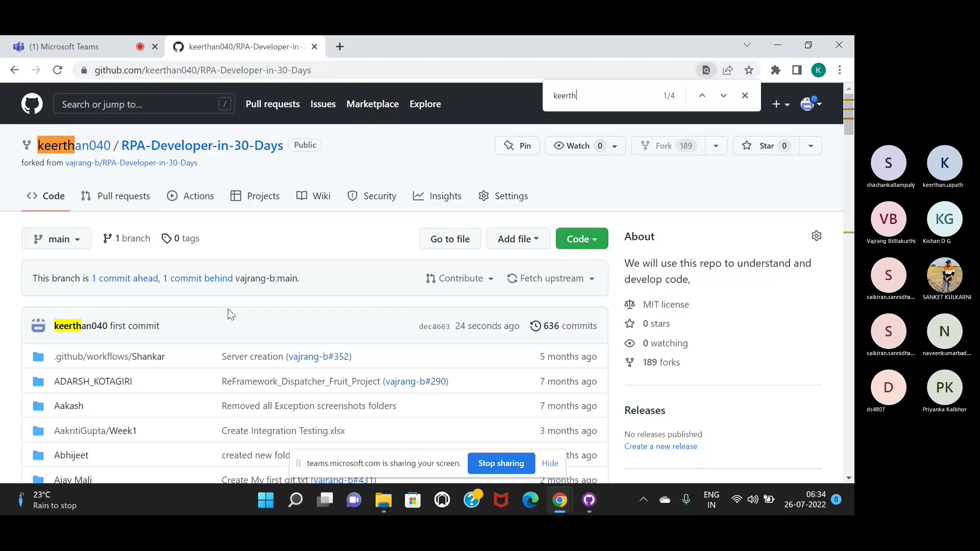
text(an)
click(702, 95)
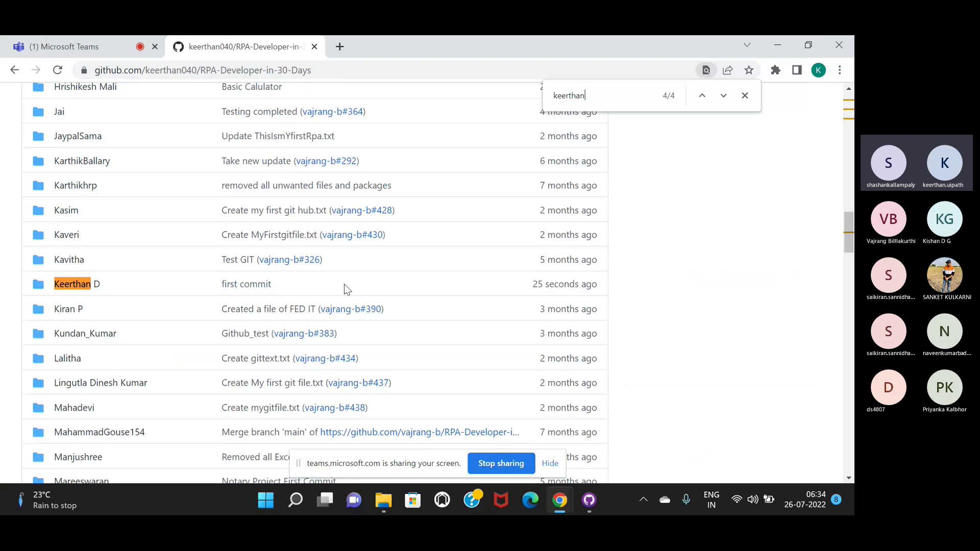
scroll(344, 283, up, 20)
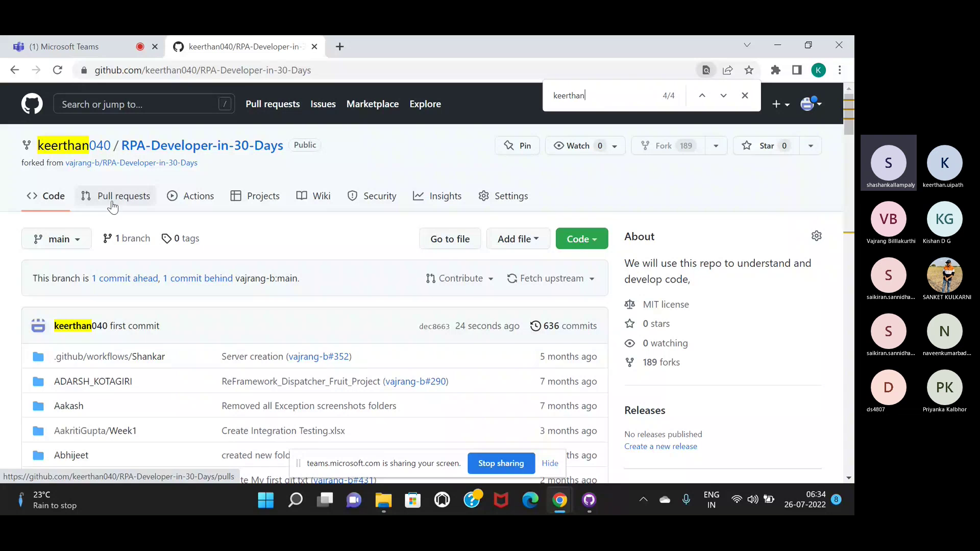
Start a new pull request from the fork's main into the original repository's main
click(113, 204)
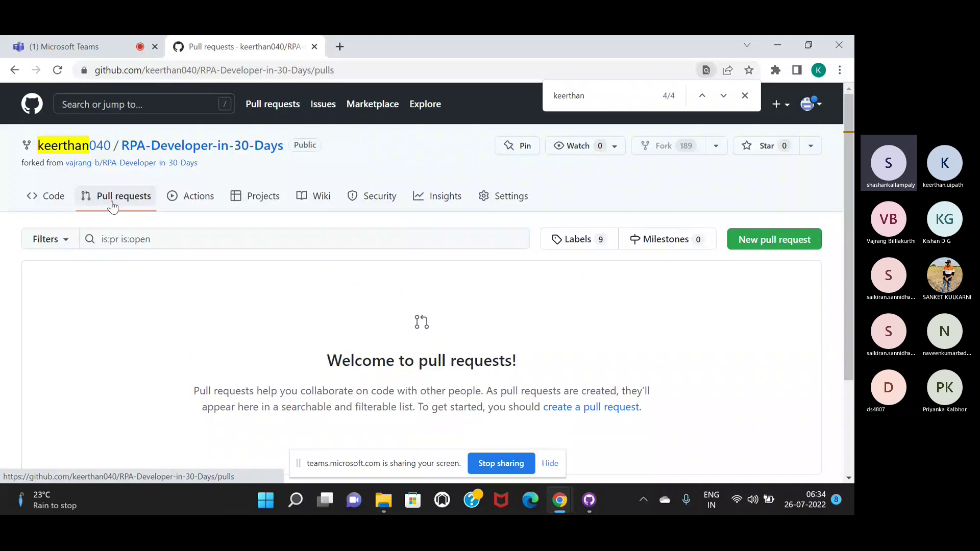
click(769, 248)
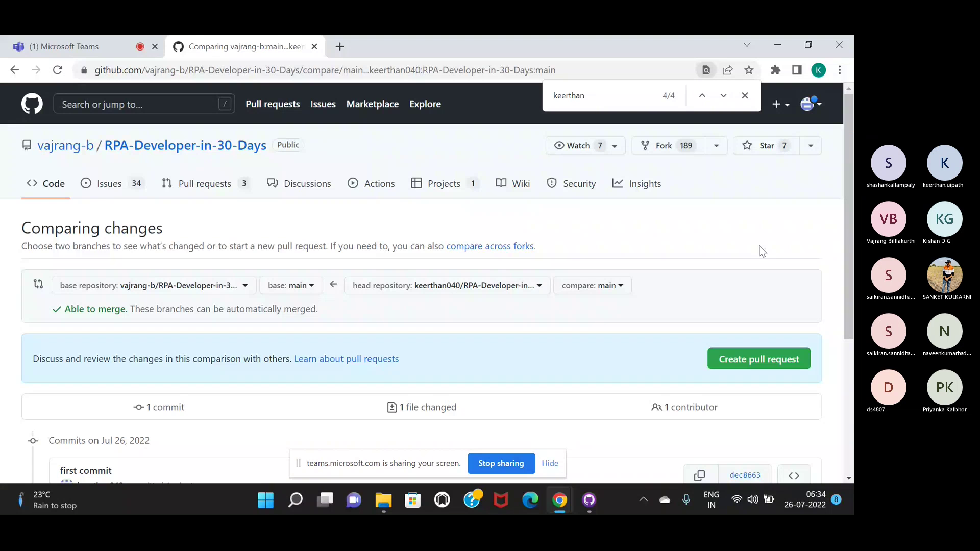
scroll(761, 250, down, 2)
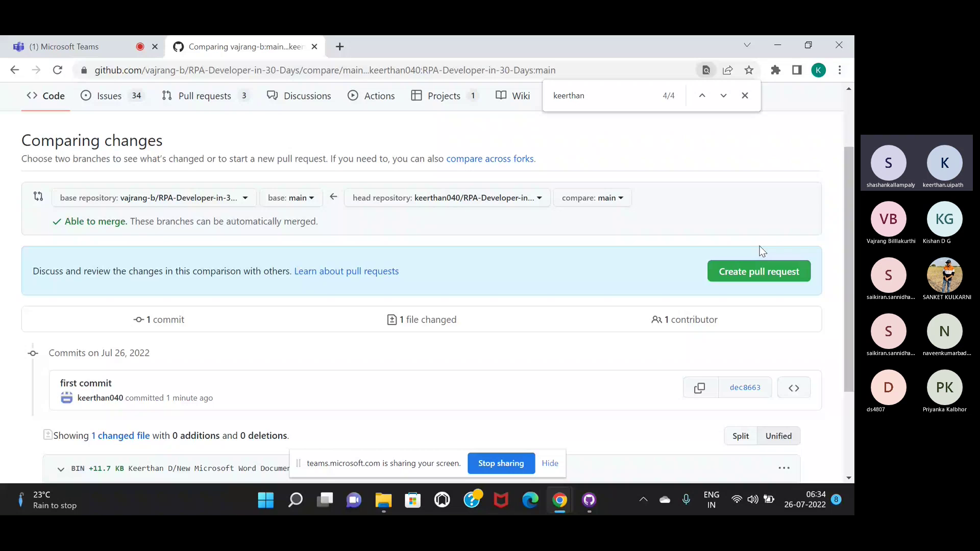
scroll(761, 250, down, 2)
click(747, 201)
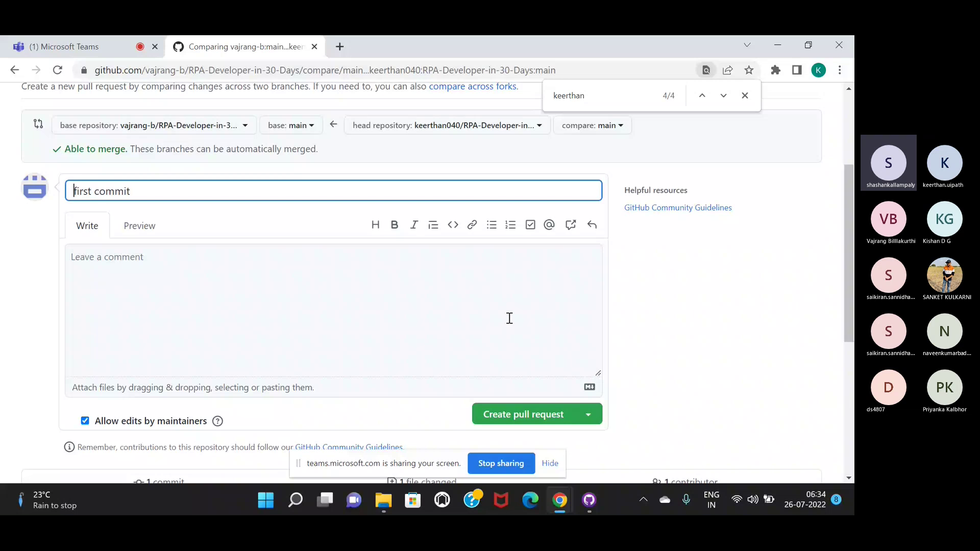
Change the pull request title to 'first dummy commit' and create the pull request
scroll(510, 318, down, 3)
scroll(508, 317, up, 3)
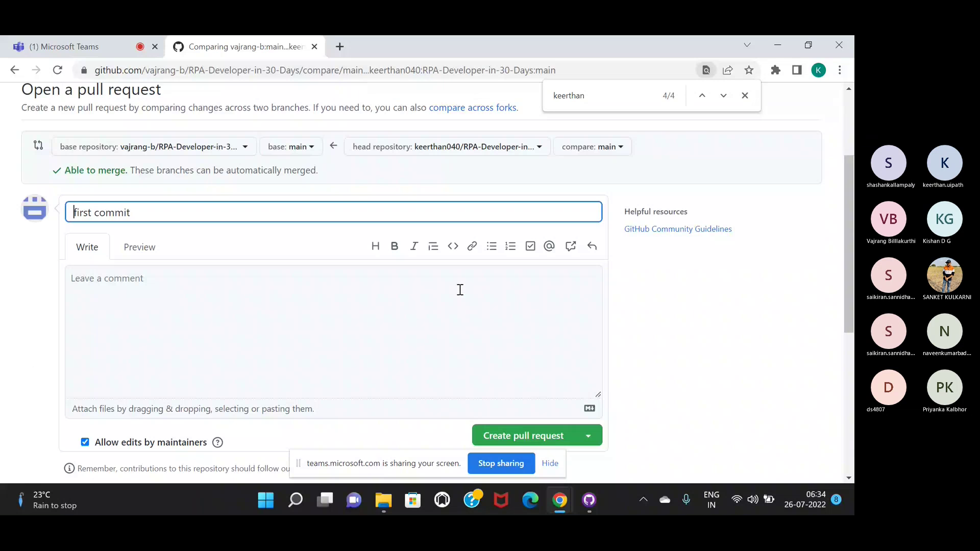
key(Right)
key(Right)
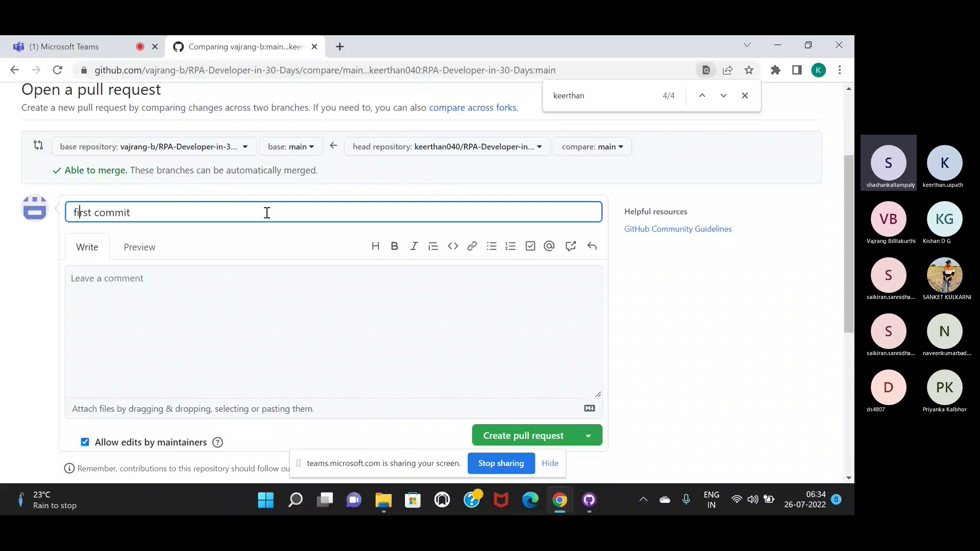
key(Right)
key(Right)
key(Right)
text(du)
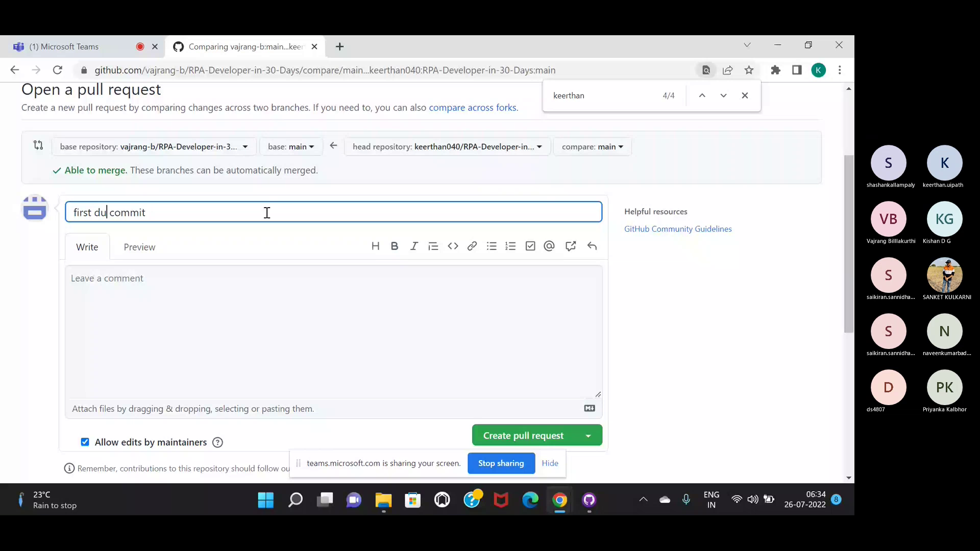
text(mmy)
click(513, 437)
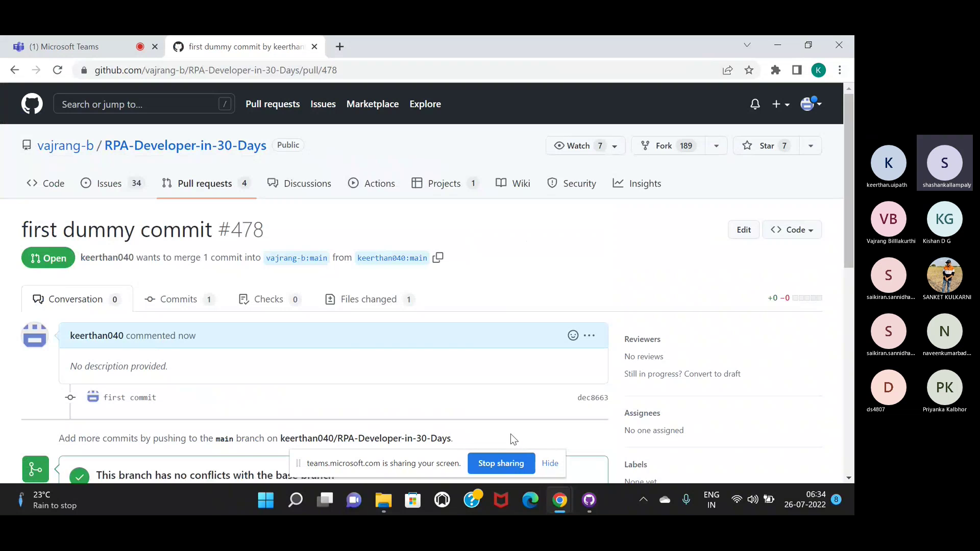
View the Files changed tab of pull request #478, showing the single added 11.7 KB .docx file
scroll(645, 280, down, 1)
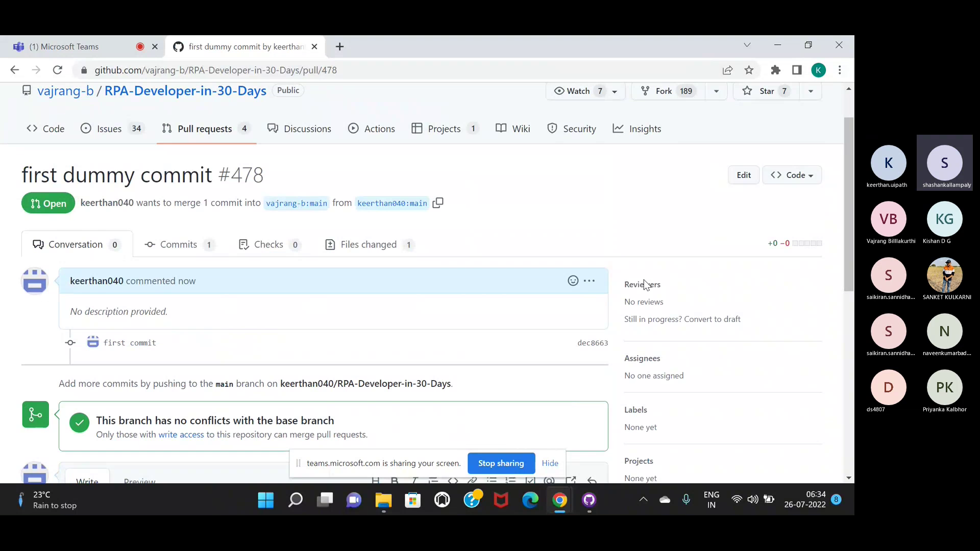
scroll(644, 282, up, 1)
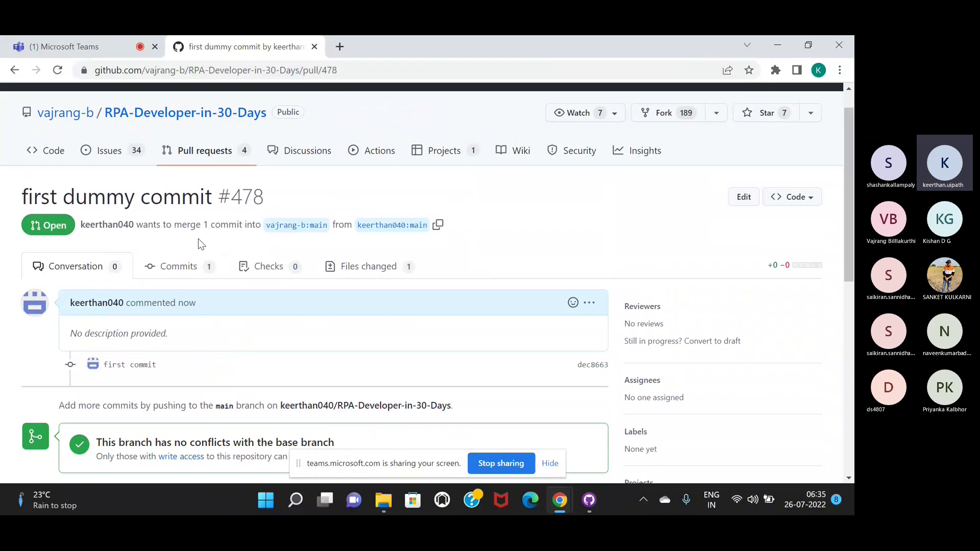
scroll(198, 238, up, 1)
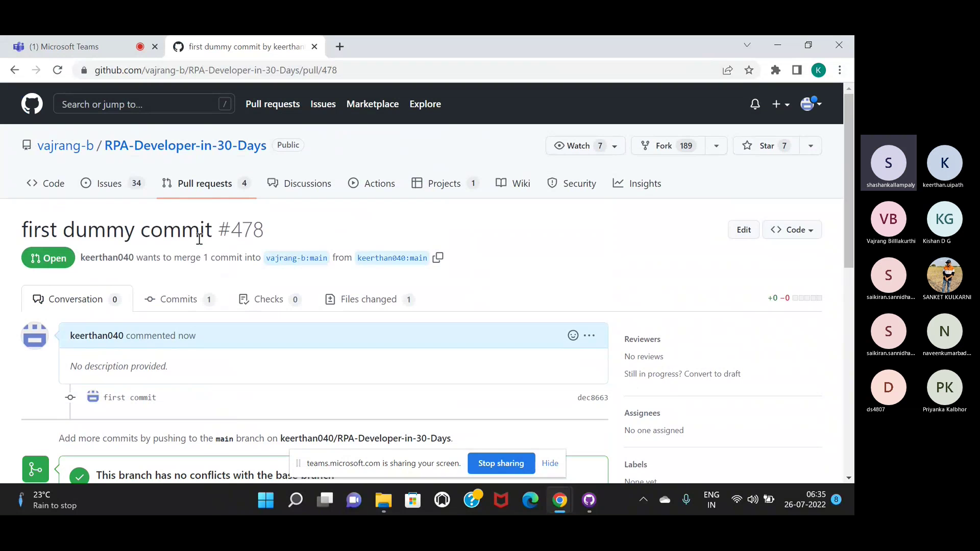
scroll(199, 239, down, 1)
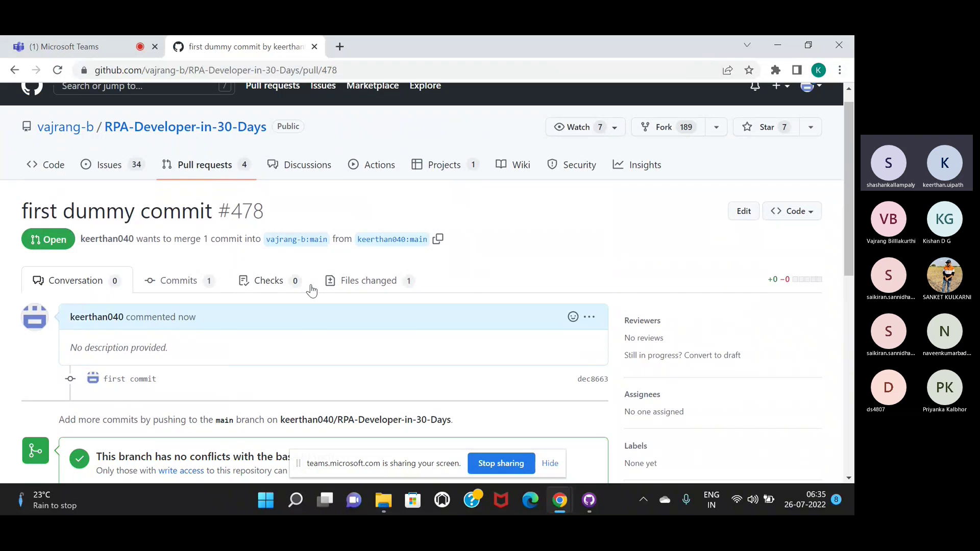
click(356, 285)
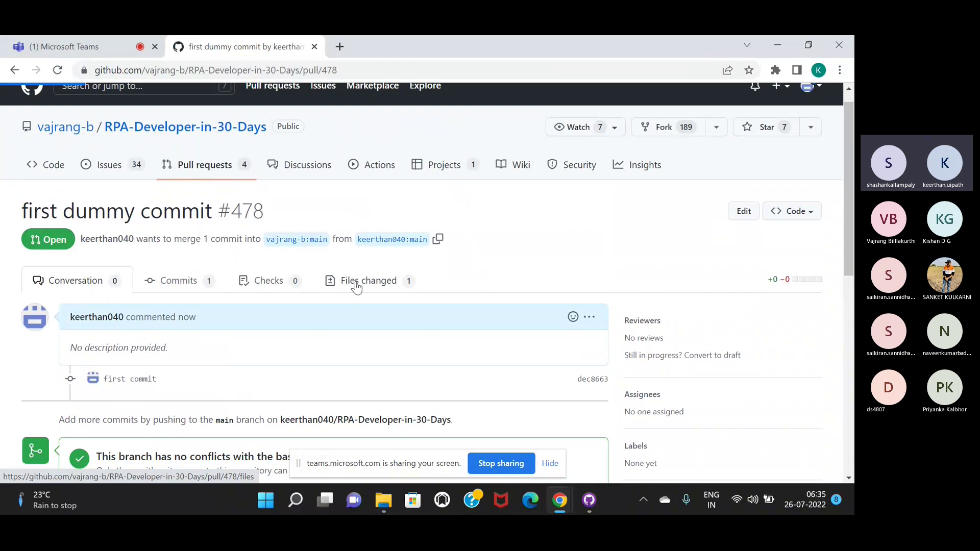
scroll(470, 264, down, 1)
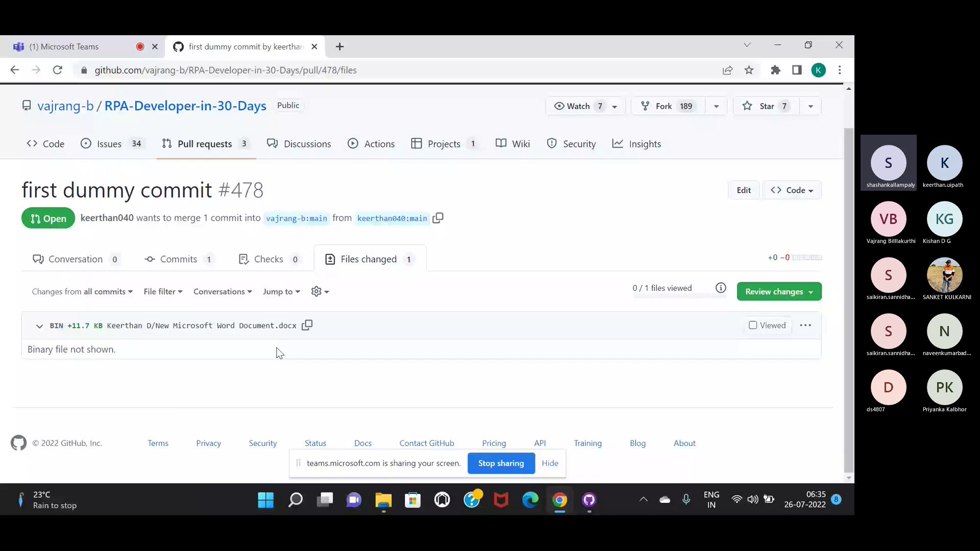
Check the Teams call, return to merged pull request #478, then open the original repository's Code page
click(109, 46)
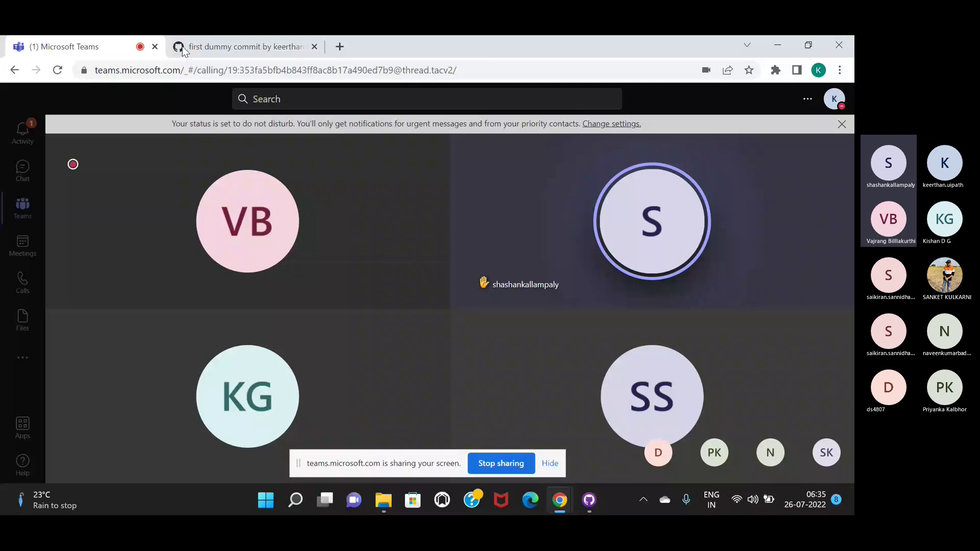
click(236, 48)
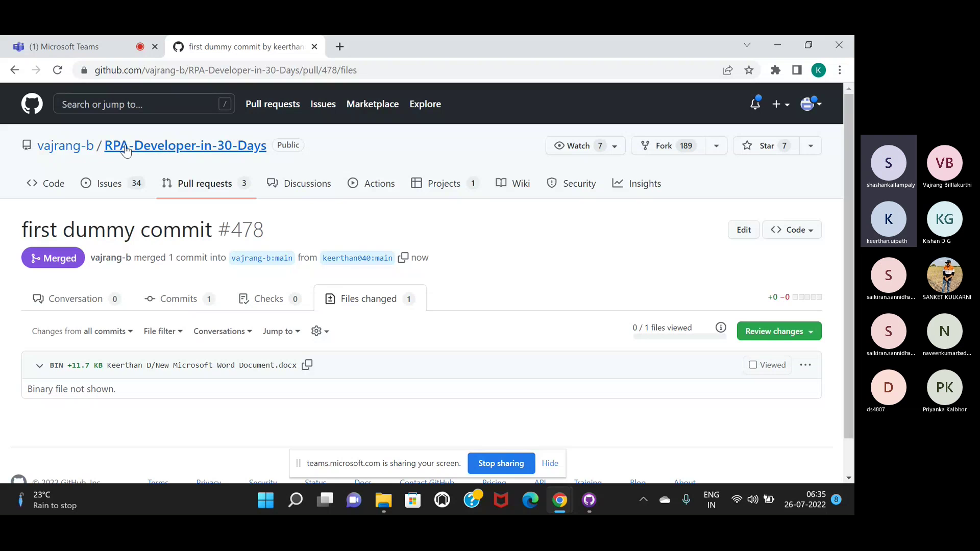
drag(126, 151, 72, 179)
click(55, 187)
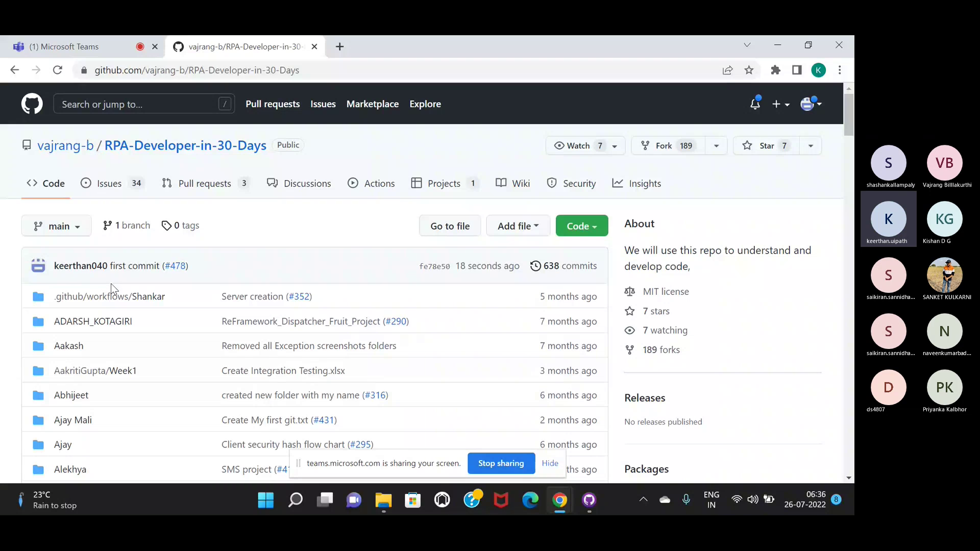
Find the personal folder on the original repository page, confirm its Word document, then return to the root
key(ctrl+k)
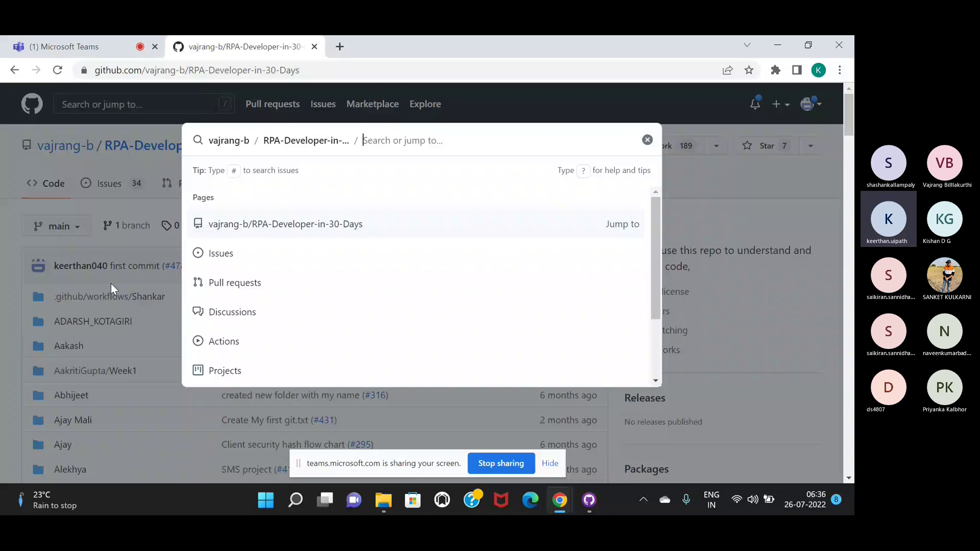
key(Escape)
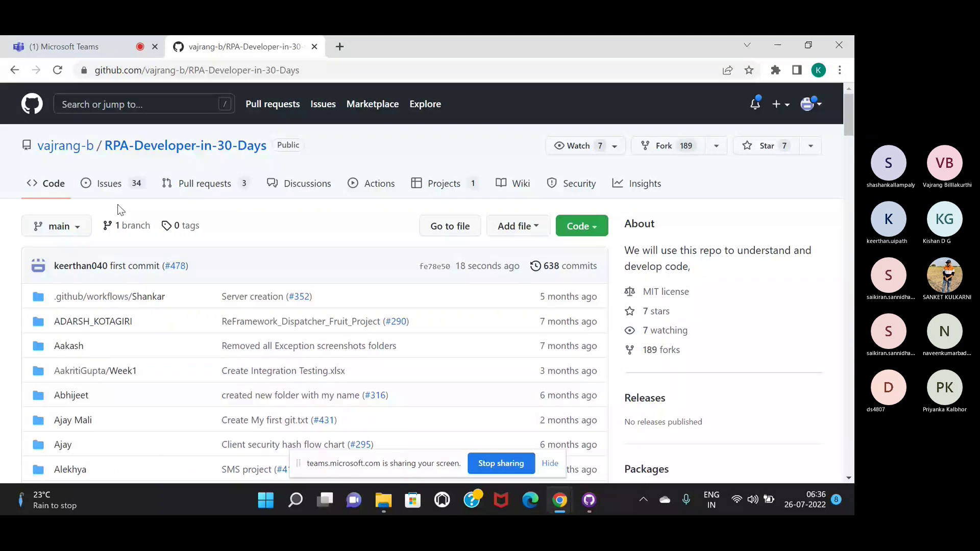
key(ctrl+f)
text(keerthan)
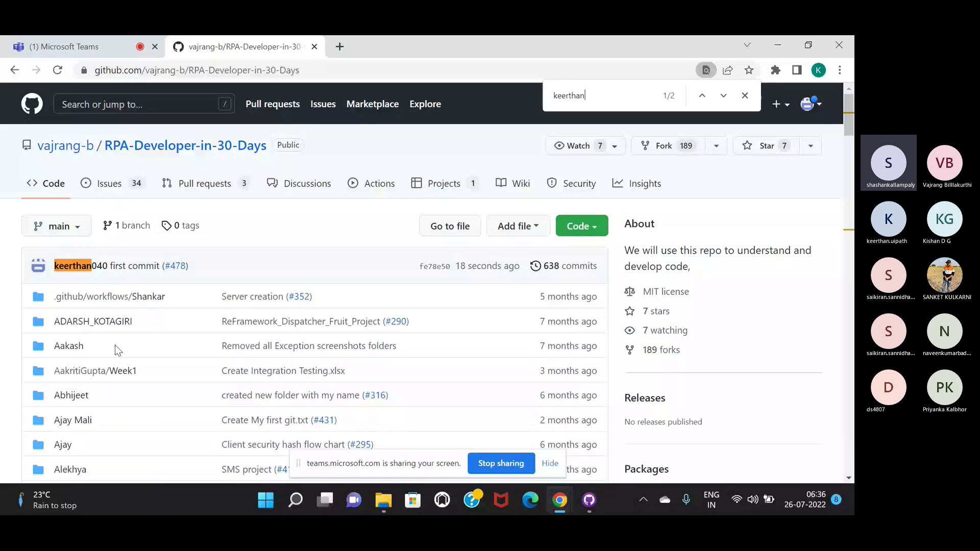
key(Return)
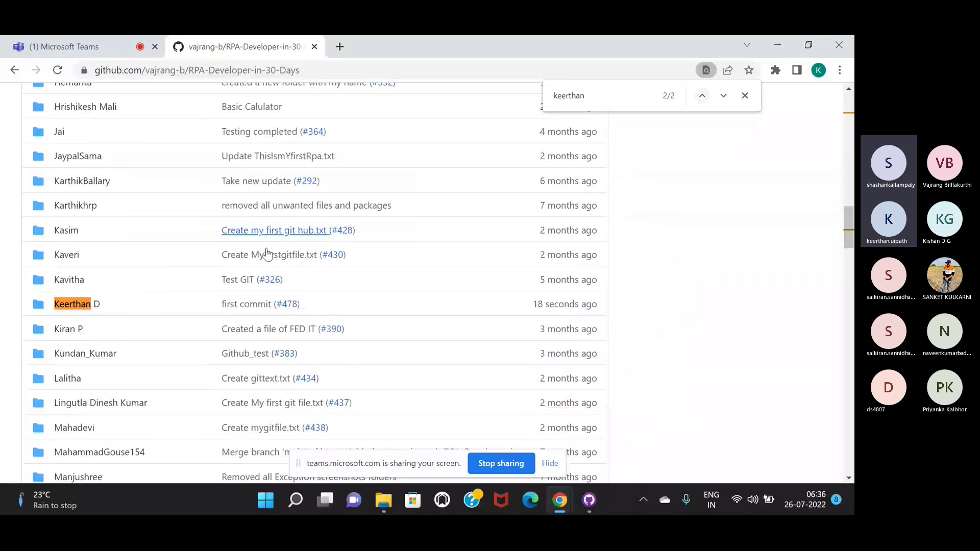
click(247, 308)
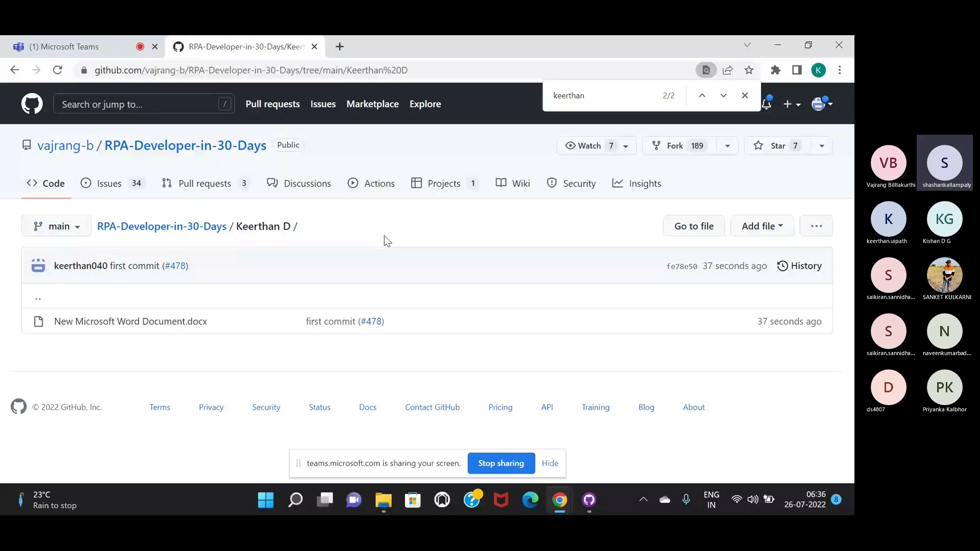
key(alt+Left)
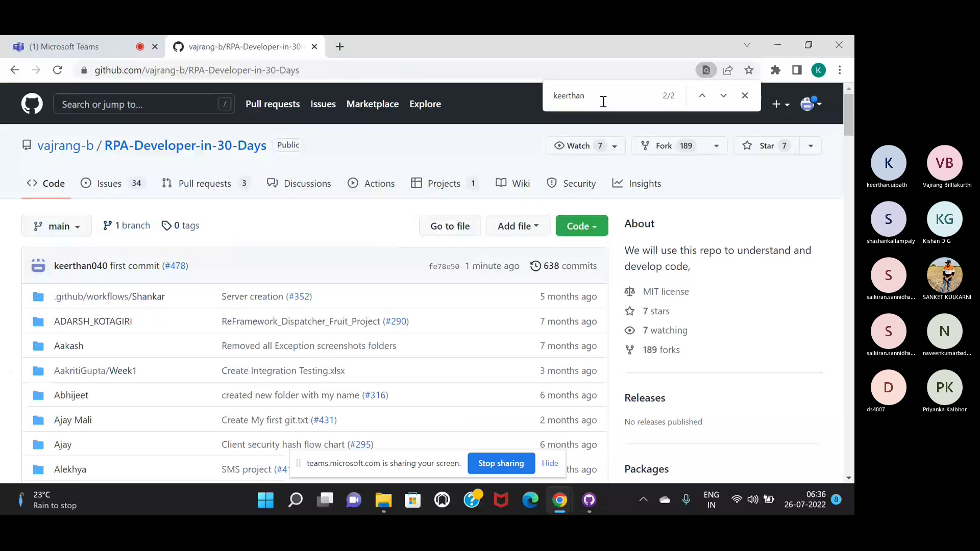
Find another participant's folder, open their uploaded Word document, then return to the repository file listing
key(ctrl+a)
text(shash)
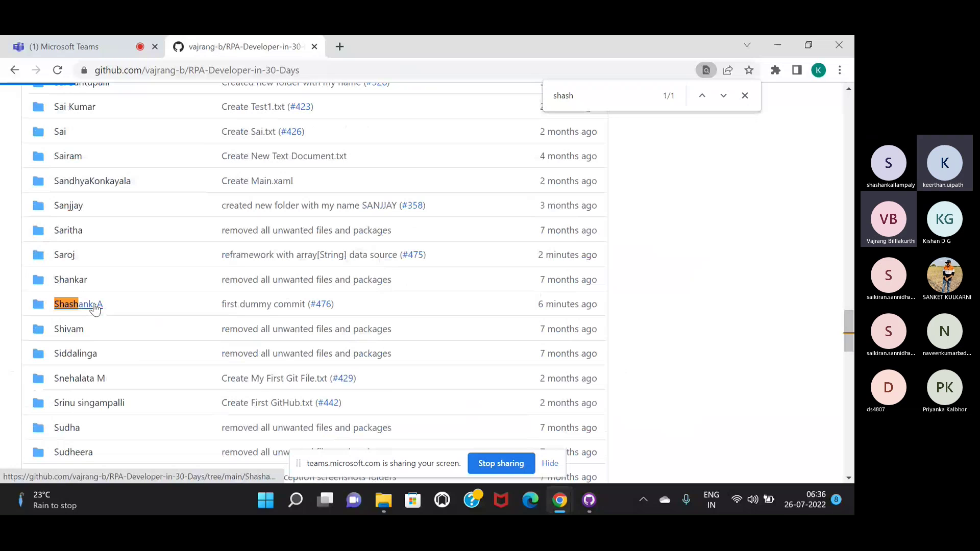
click(94, 306)
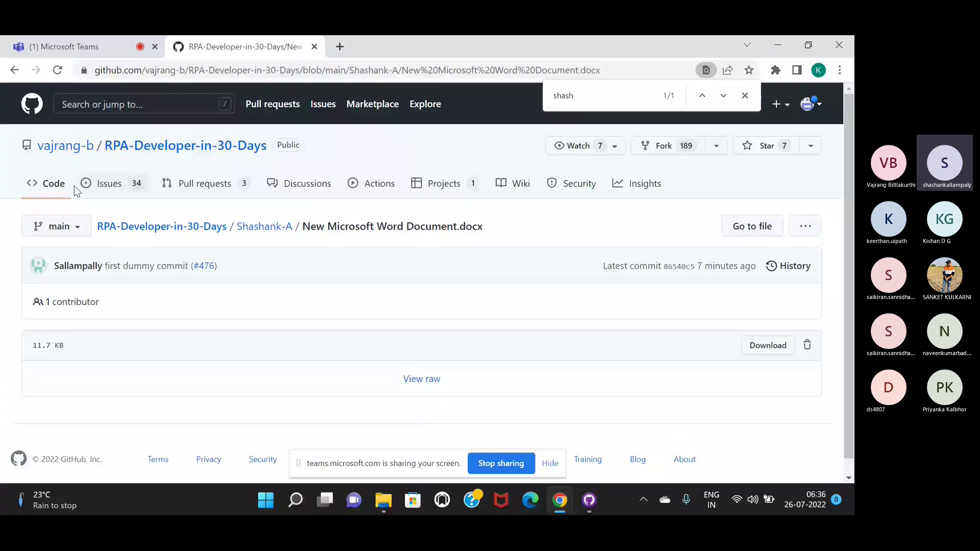
click(55, 188)
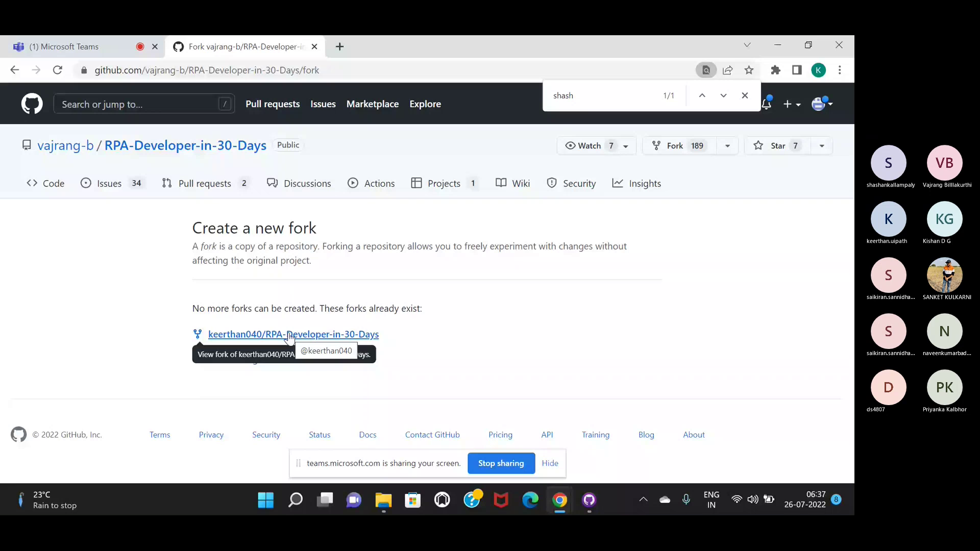
Open the existing fork and search its Code page for the other participant's folder, finding no match
click(289, 335)
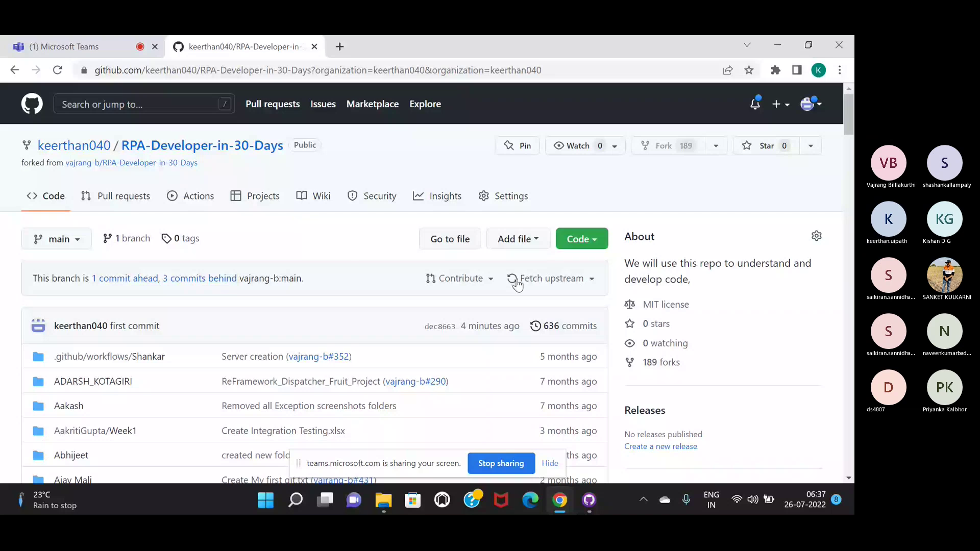
key(ctrl+f)
text(s)
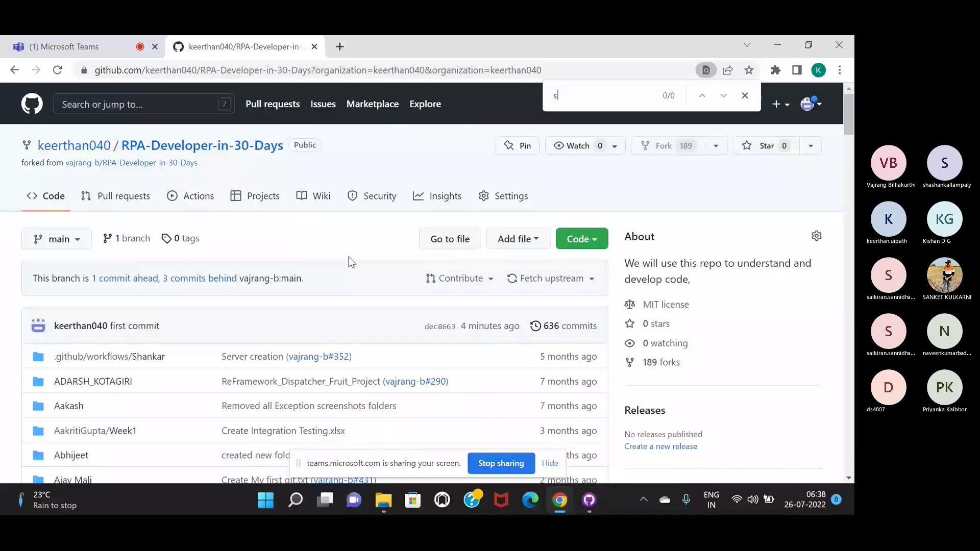
text(hasha)
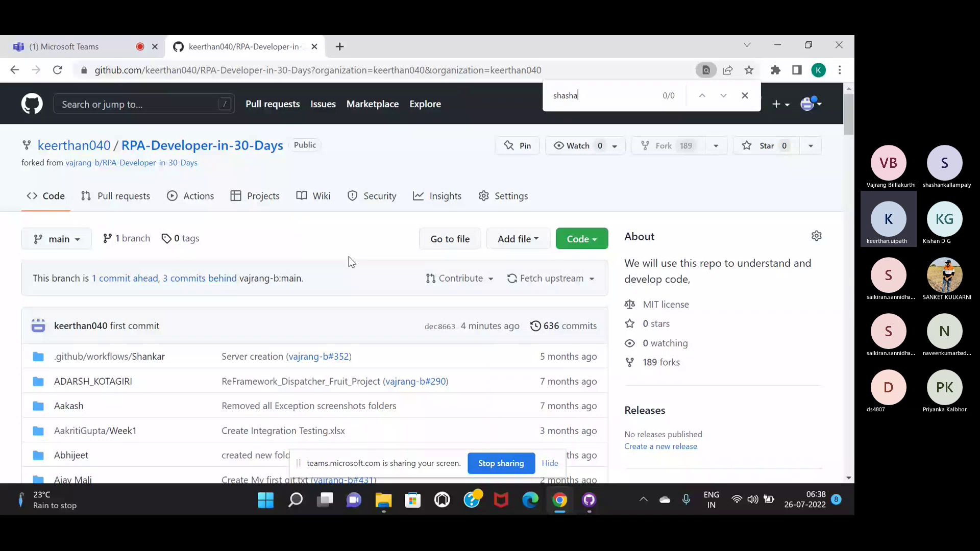
key(BackSpace)
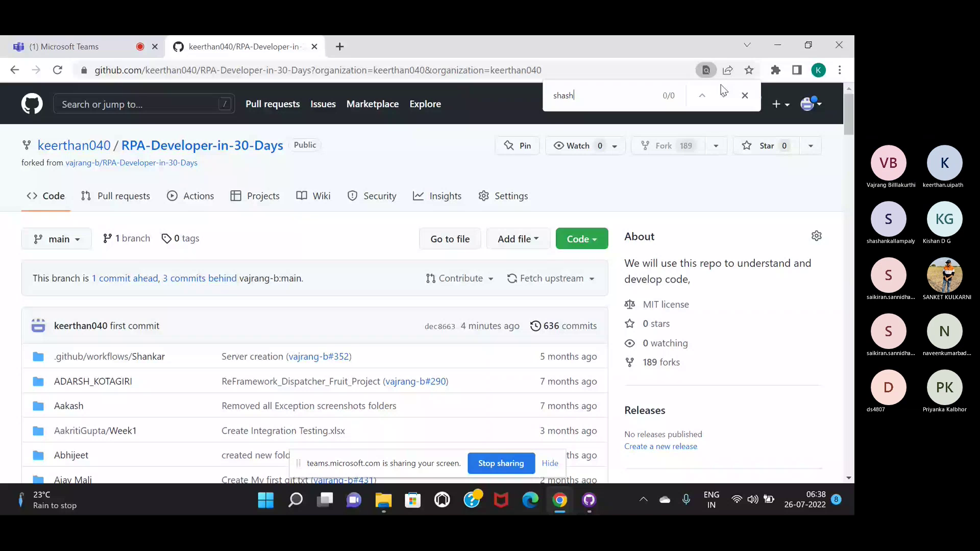
Fetch upstream and update the fork's branch, merging upstream main so it is 2 commits ahead
click(745, 96)
click(551, 278)
scroll(536, 383, down, 1)
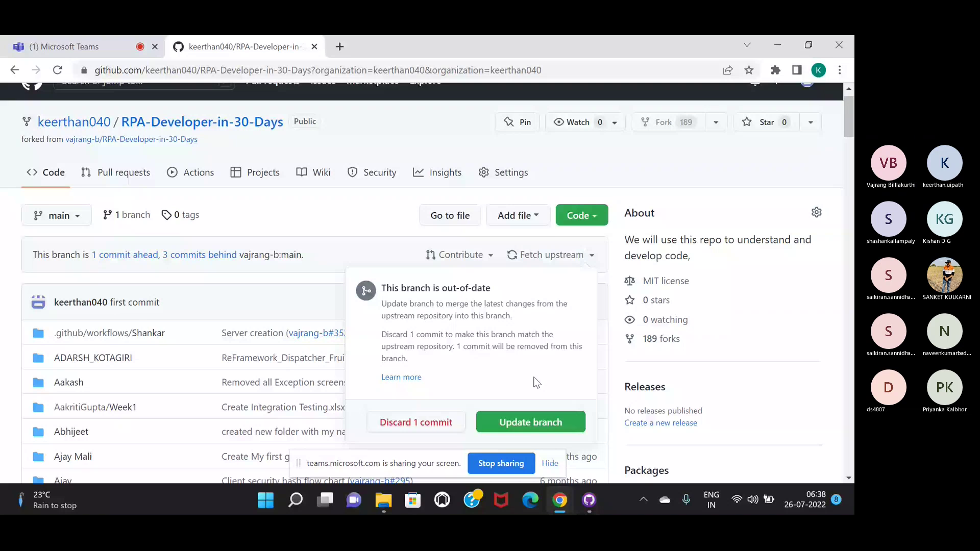
scroll(533, 419, down, 1)
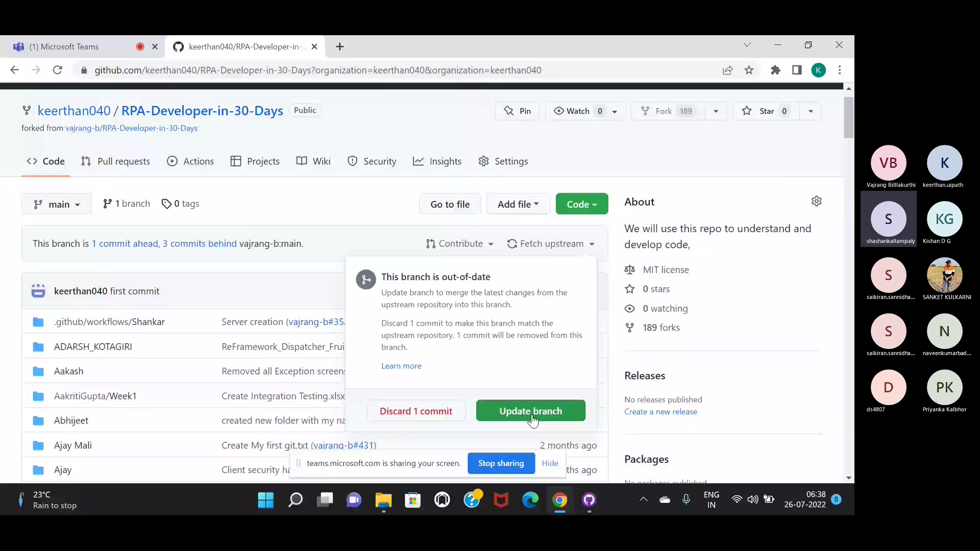
click(530, 411)
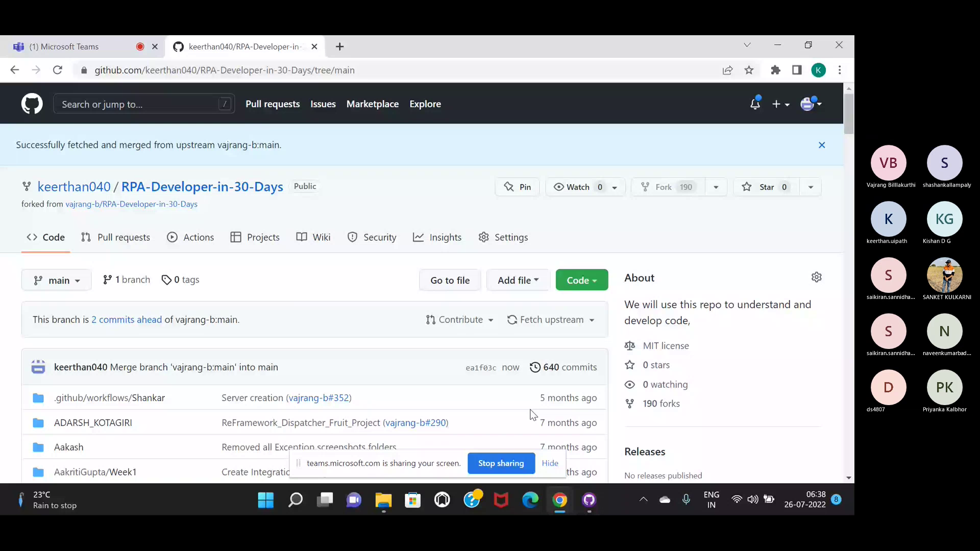
scroll(531, 414, down, 1)
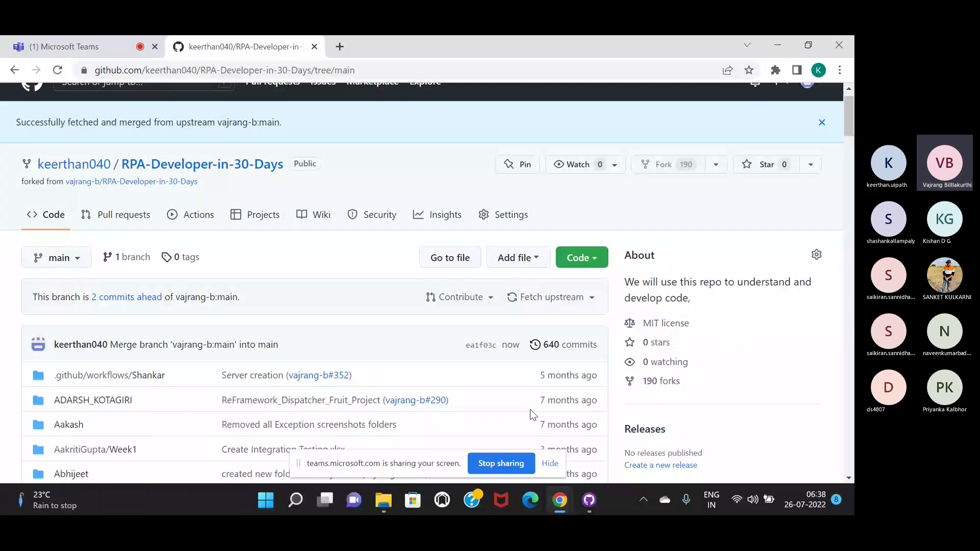
key(ctrl+f)
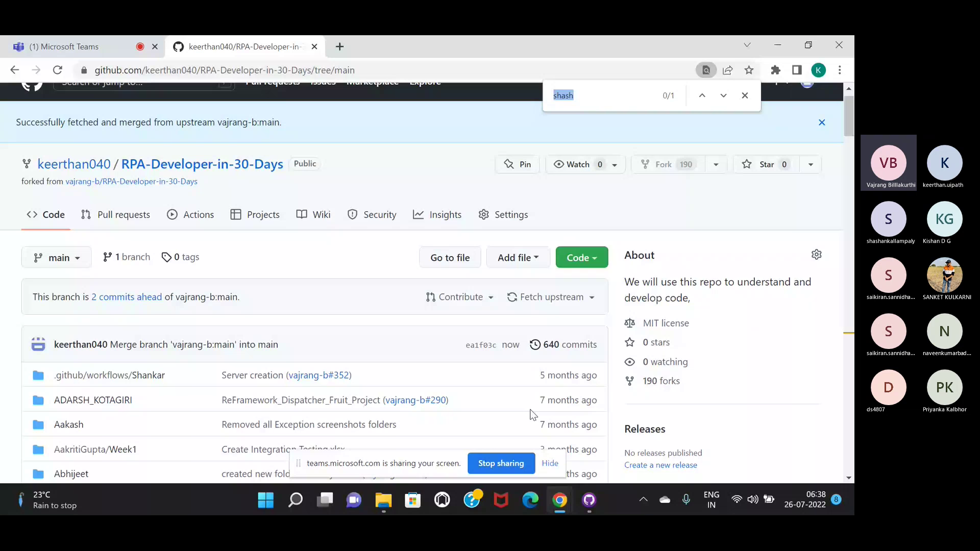
key(Return)
key(Escape)
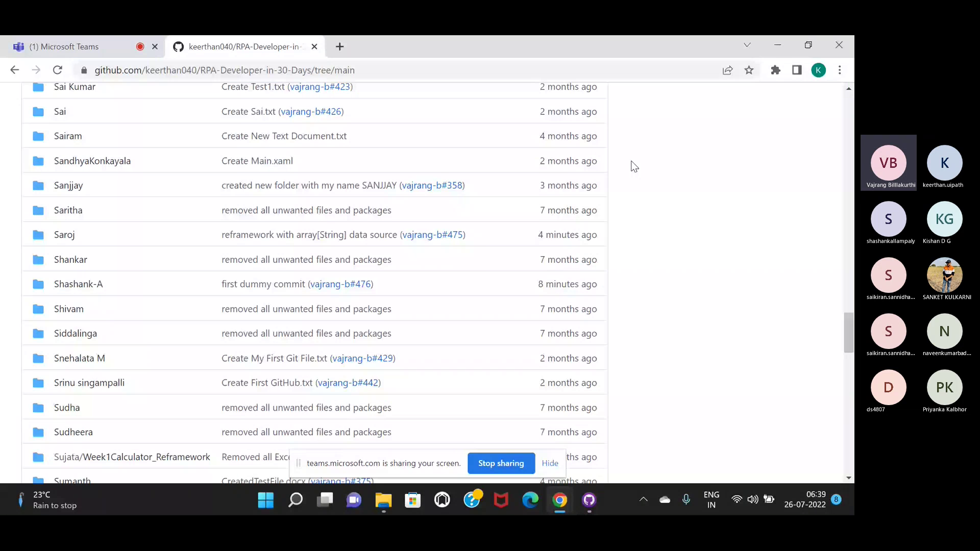
scroll(471, 225, up, 20)
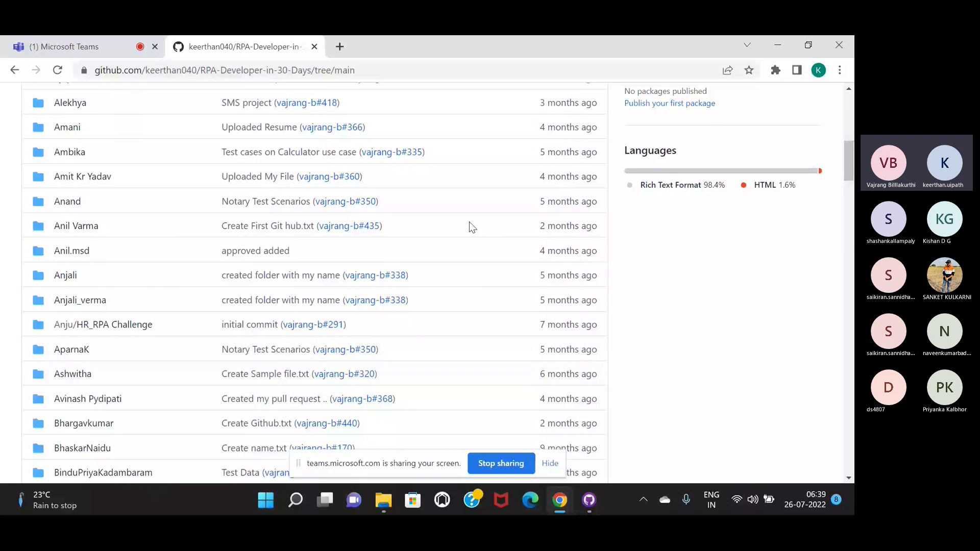
scroll(469, 221, up, 10)
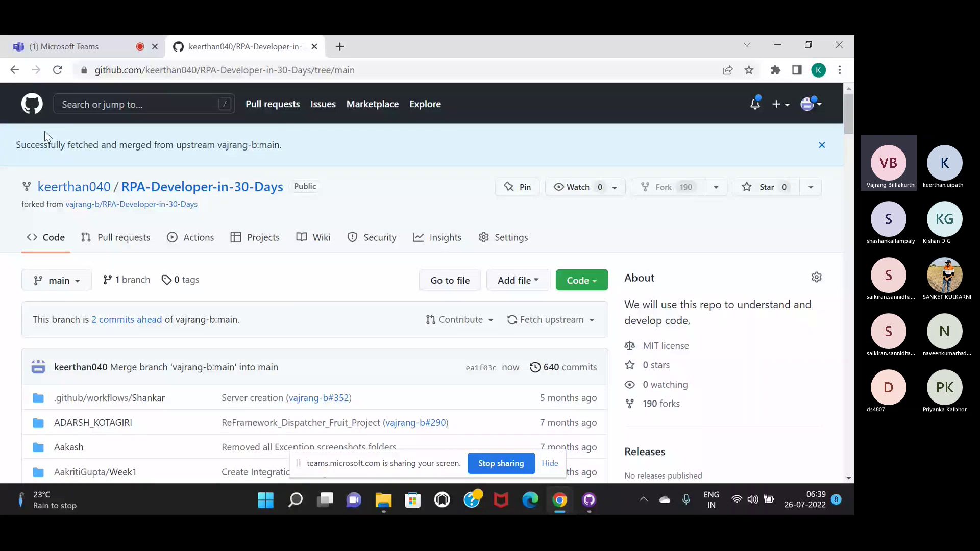
Open the upstream vajrang-b repository via the 'forked from' link, then switch to GitHub Desktop
mouse_move(111, 209)
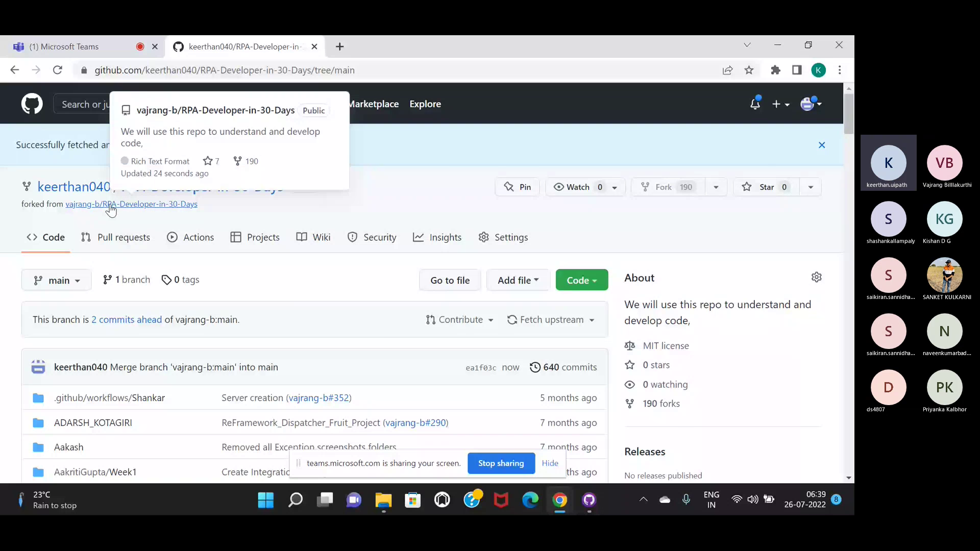
click(111, 206)
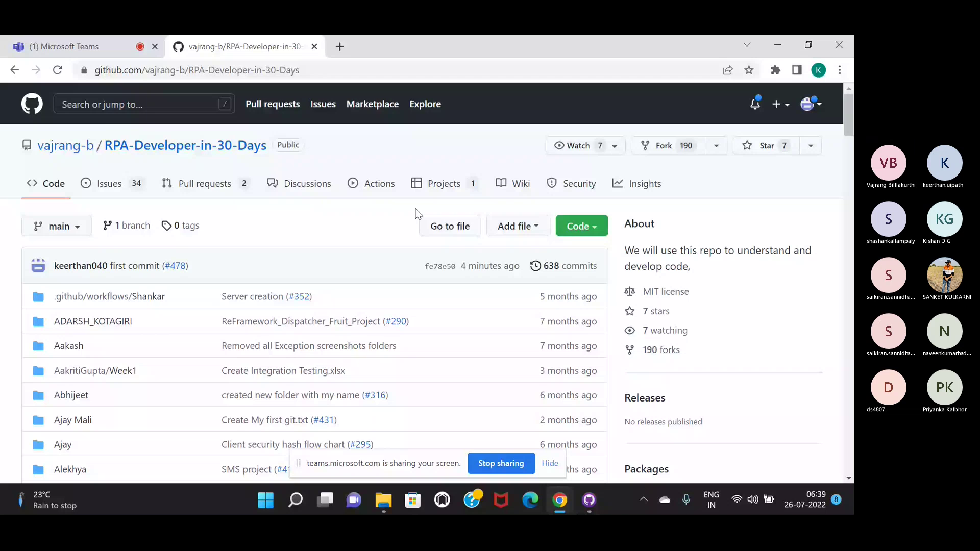
key(alt+Tab)
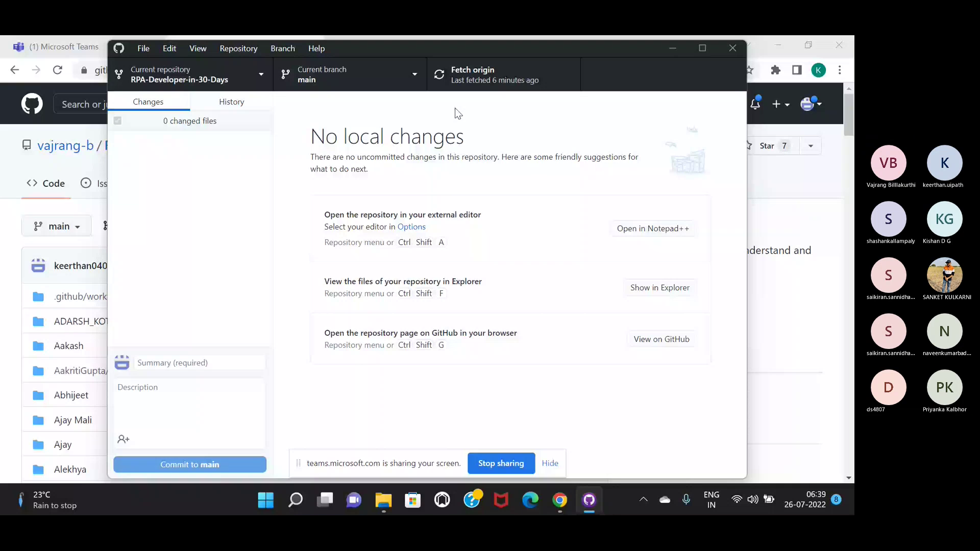
Fetch origin and pull the 4 new commits into the local RPA-Developer-in-30-Days clone, then switch to File Explorer
click(439, 75)
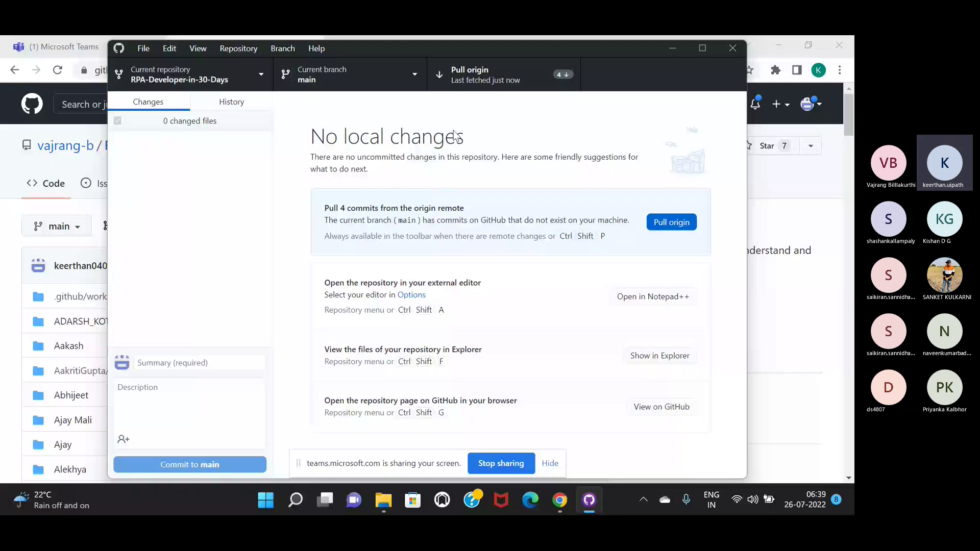
key(ctrl+shift+p)
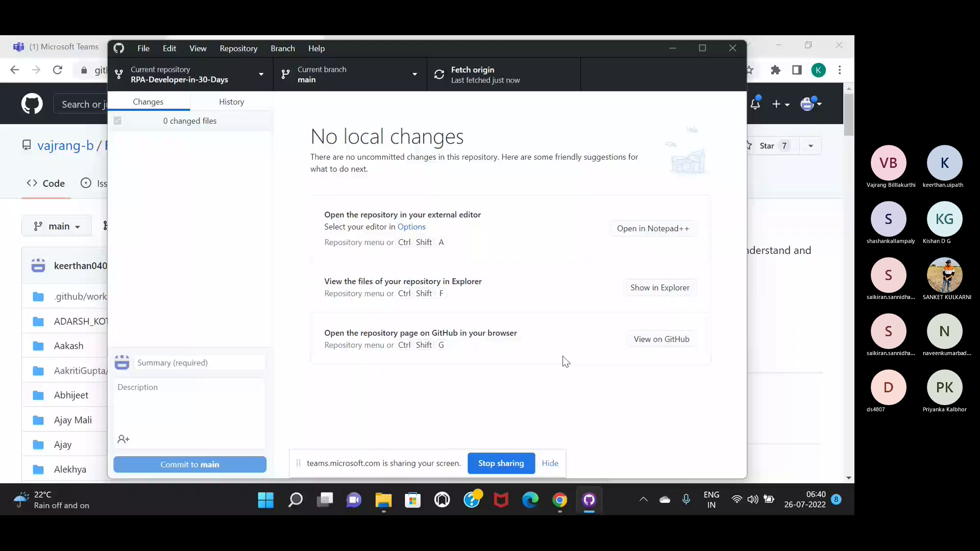
key(alt+Tab)
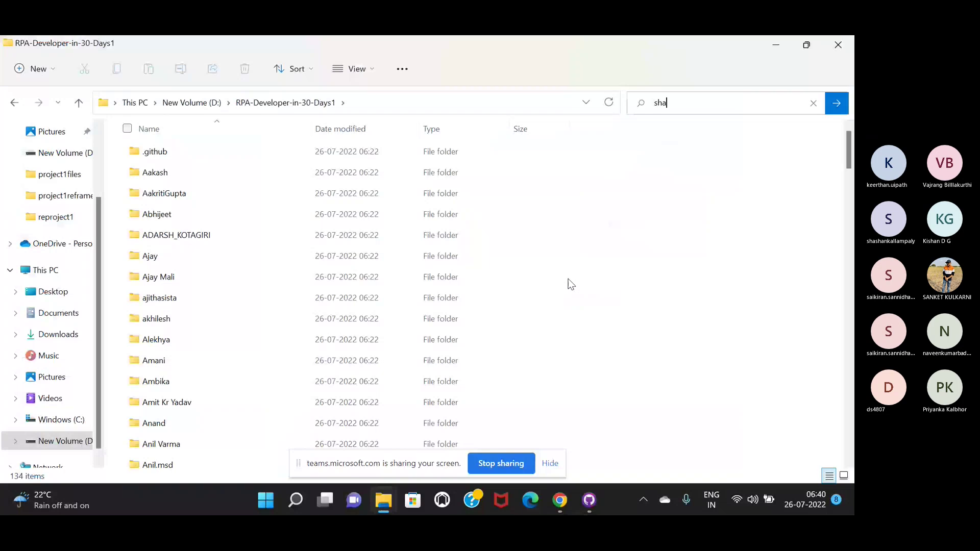
Search the local clone for 'sha', open the Word document in Shashank-A, then return to Chrome
key(Return)
double_click(182, 152)
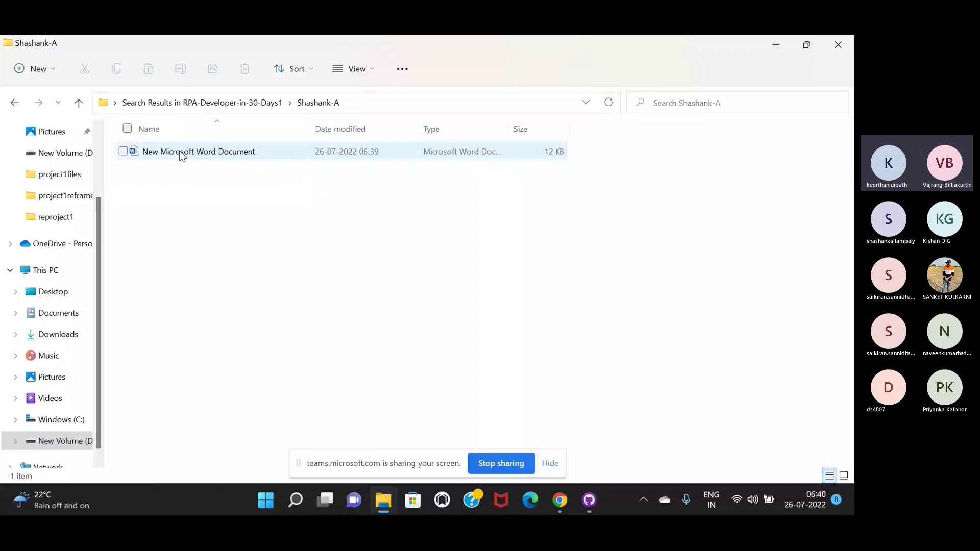
double_click(182, 152)
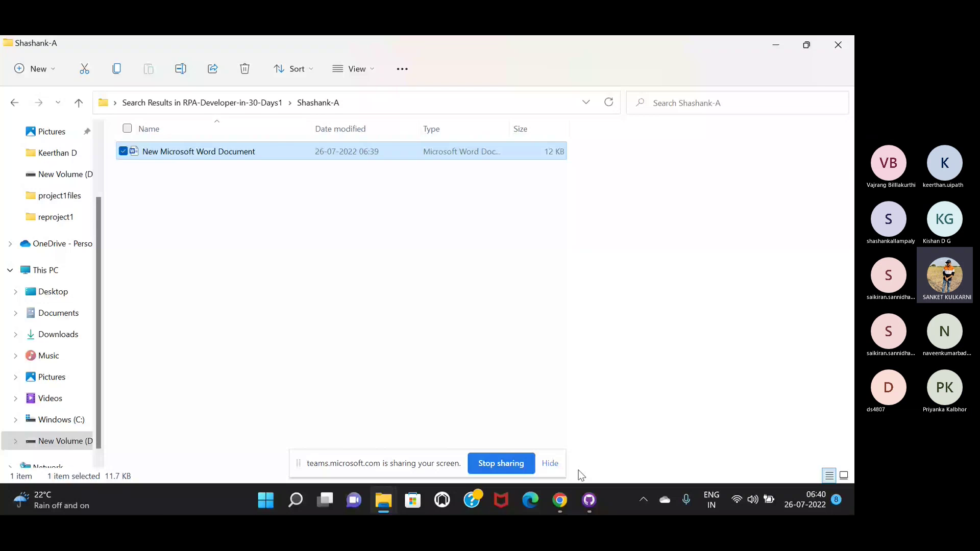
click(559, 499)
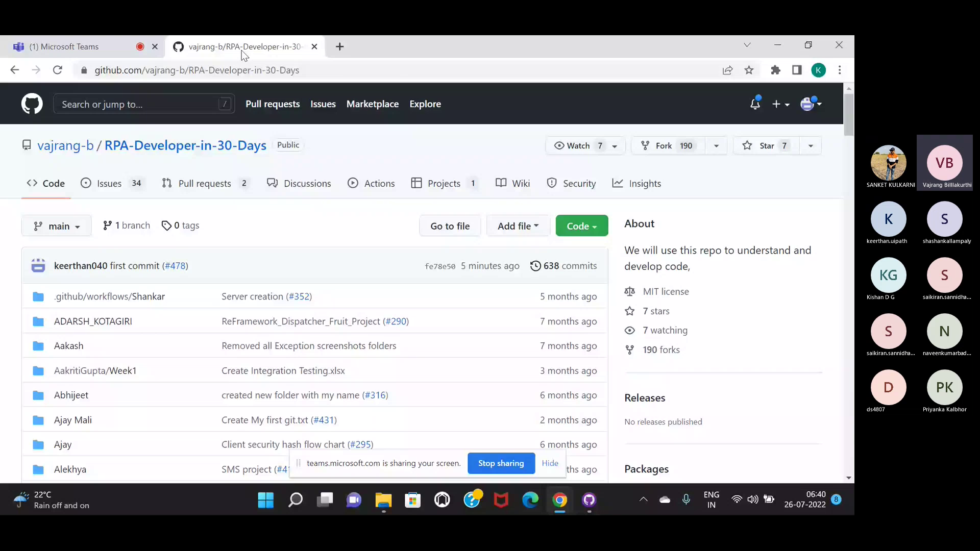
Leave the Teams call view for the 'project team july 2022' channel's Files list, showing challenge.xlsx and Main.xaml
key(ctrl+shift+Tab)
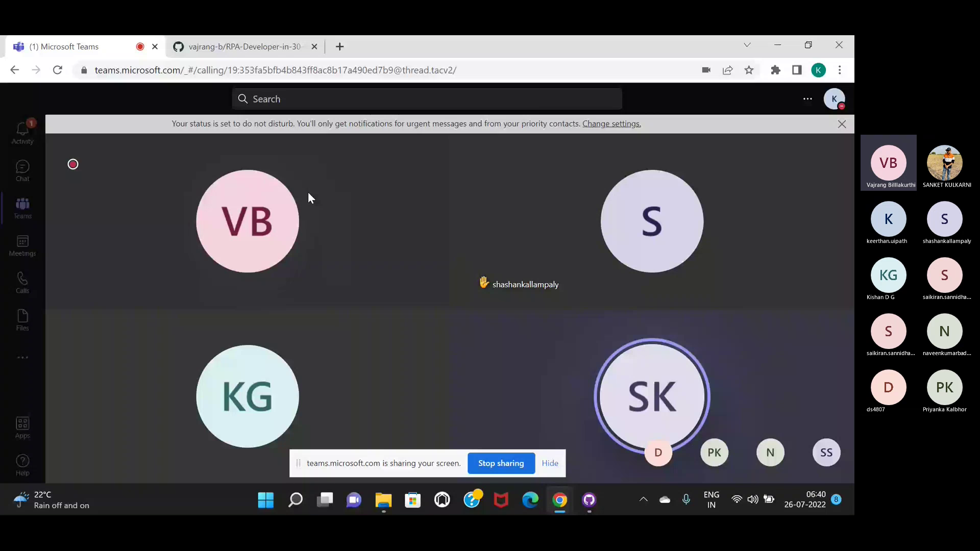
mouse_move(328, 243)
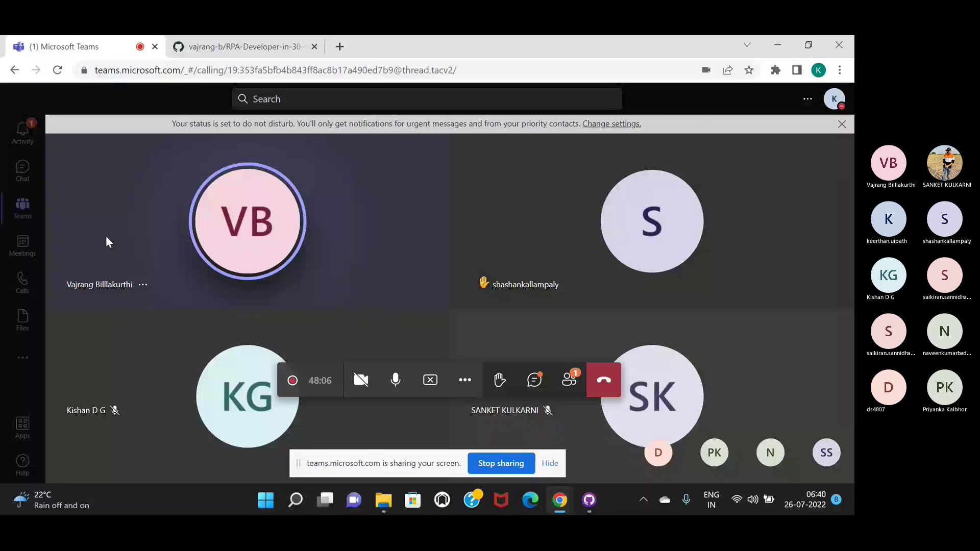
key(alt+Left)
scroll(351, 252, down, 3)
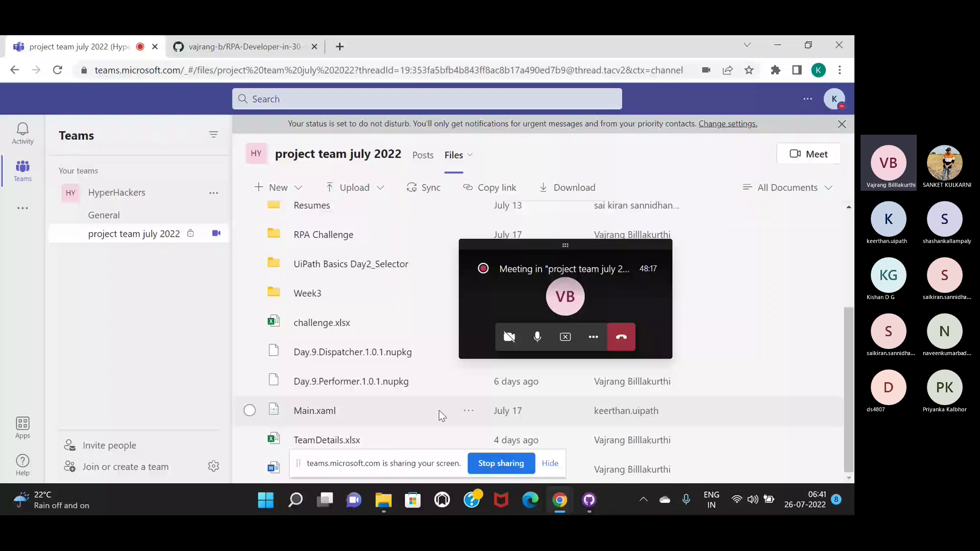
Hide the screen-sharing notice and open TeamNotes.docx from the channel's files
click(549, 463)
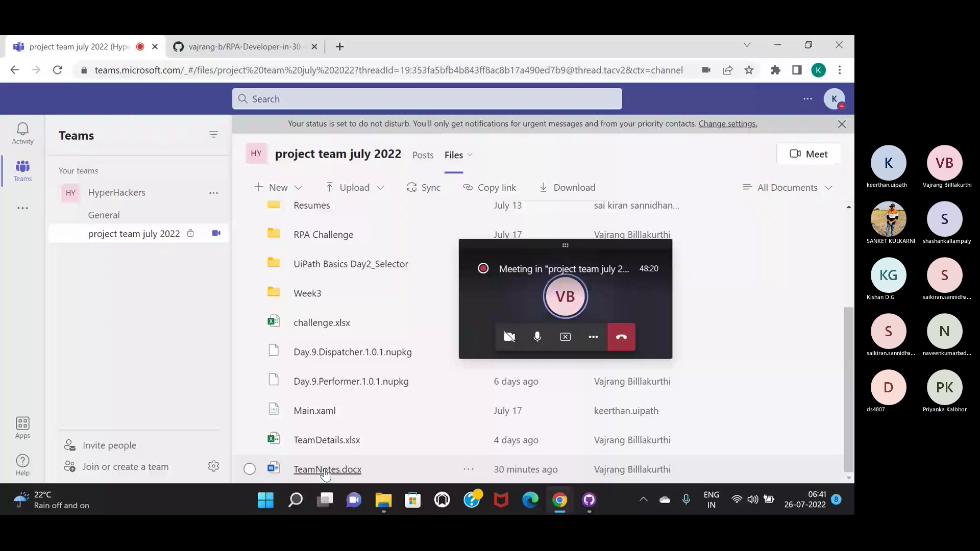
click(327, 470)
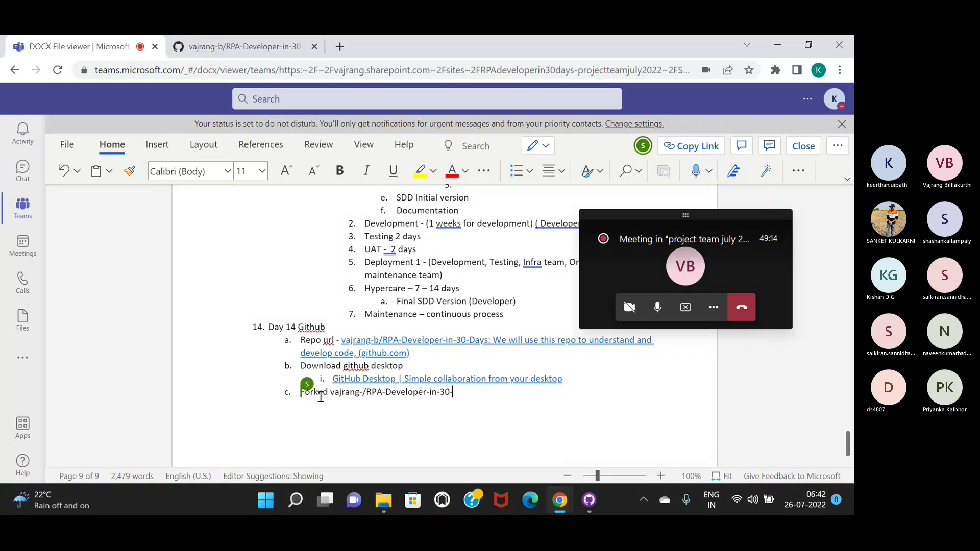
Finish item c as 'Forked vajrang-/RPA-Developer-in-30-Days' and start a blank item d
text(Days)
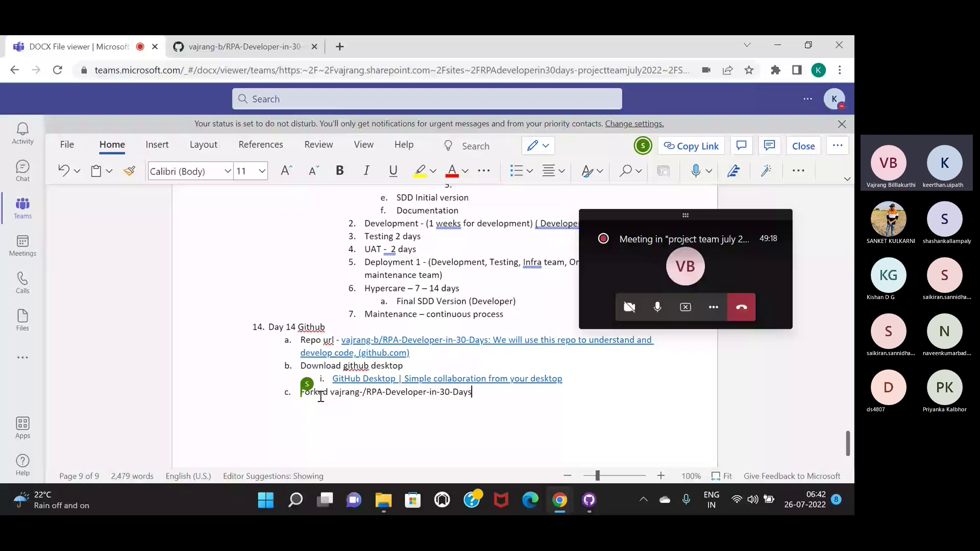
key(Return)
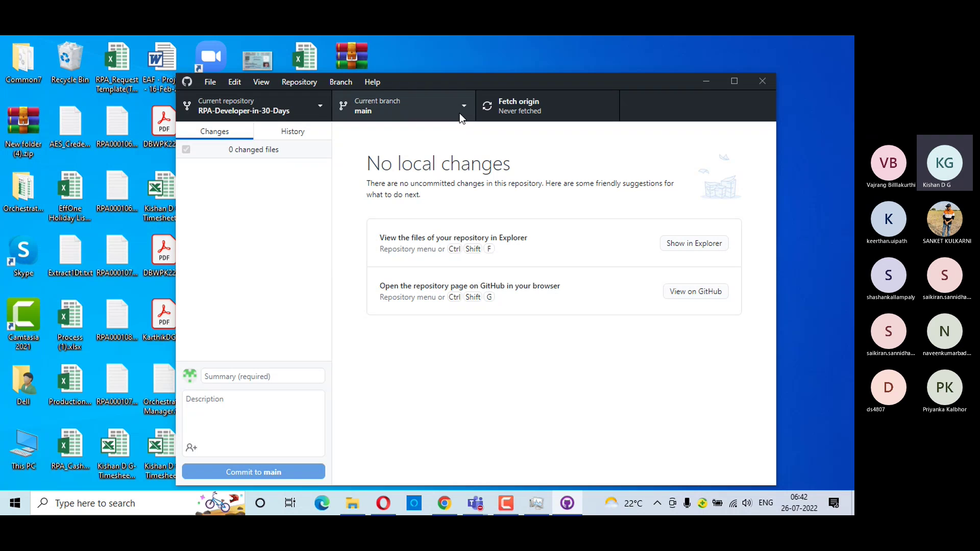
Fetch origin for RPA-Developer-in-30-Days and show the local clone in File Explorer
click(520, 101)
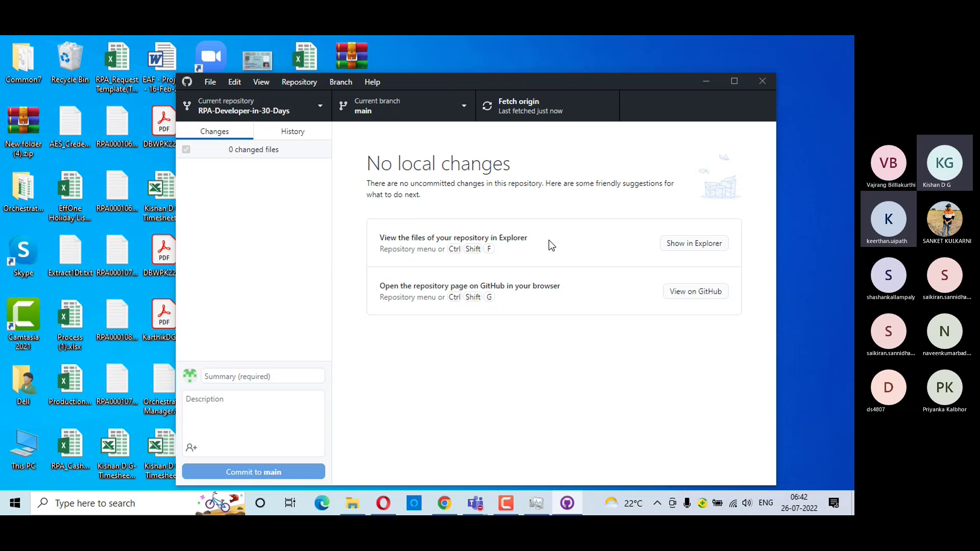
click(679, 245)
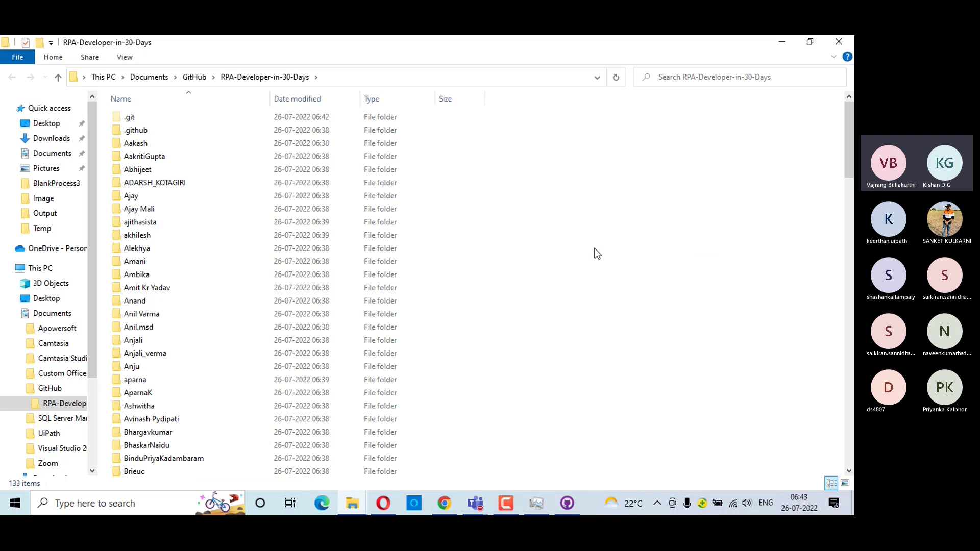
Create a new folder in the repository named with the presenter's own name
scroll(441, 340, down, 10)
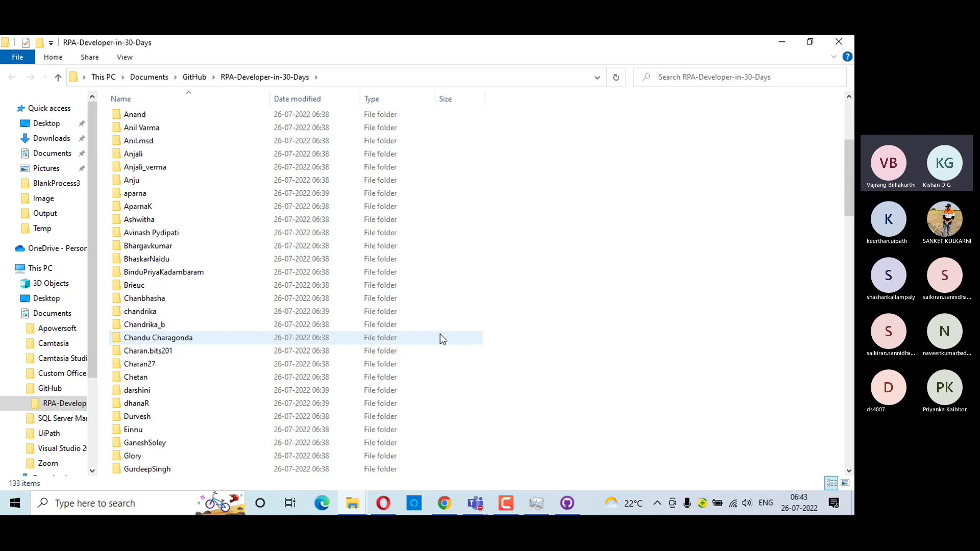
scroll(440, 334, down, 15)
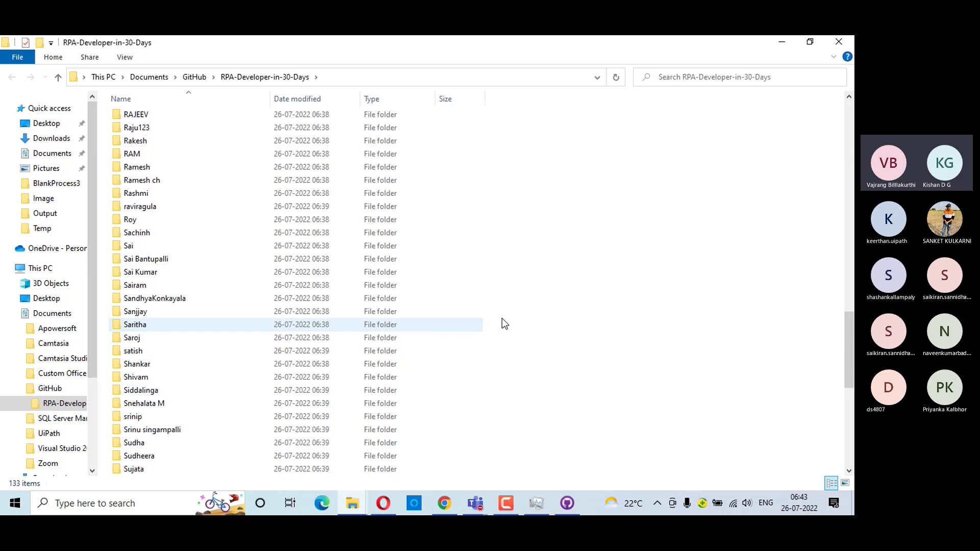
right_click(593, 274)
mouse_move(625, 309)
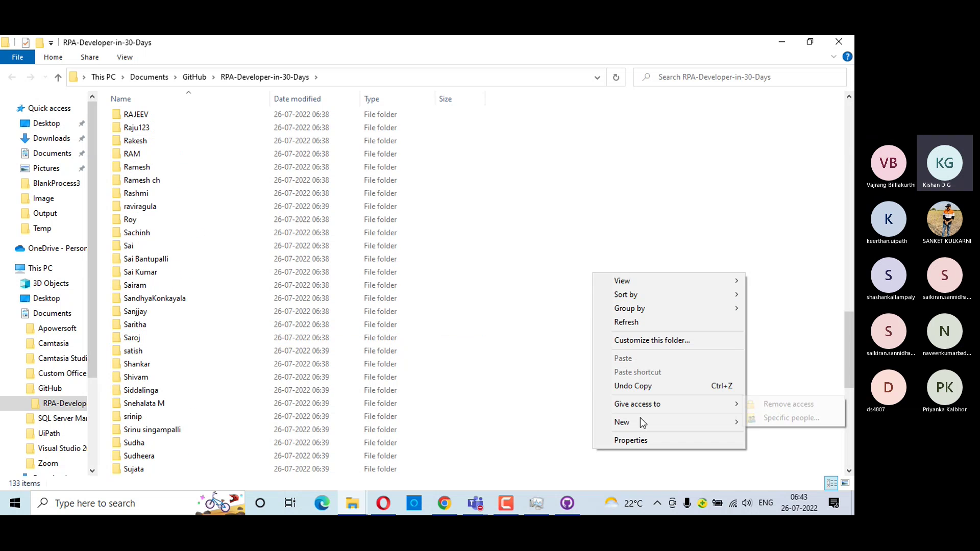
mouse_move(657, 422)
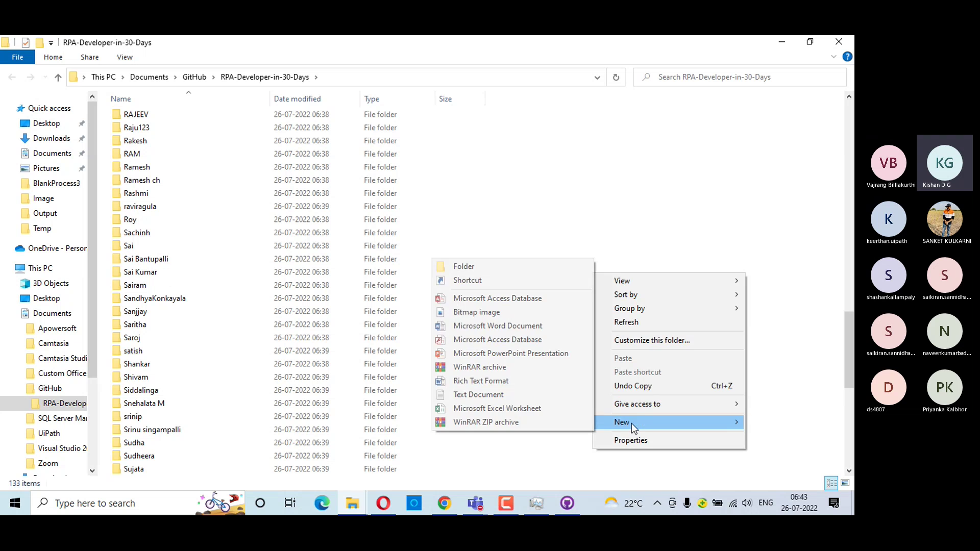
click(470, 268)
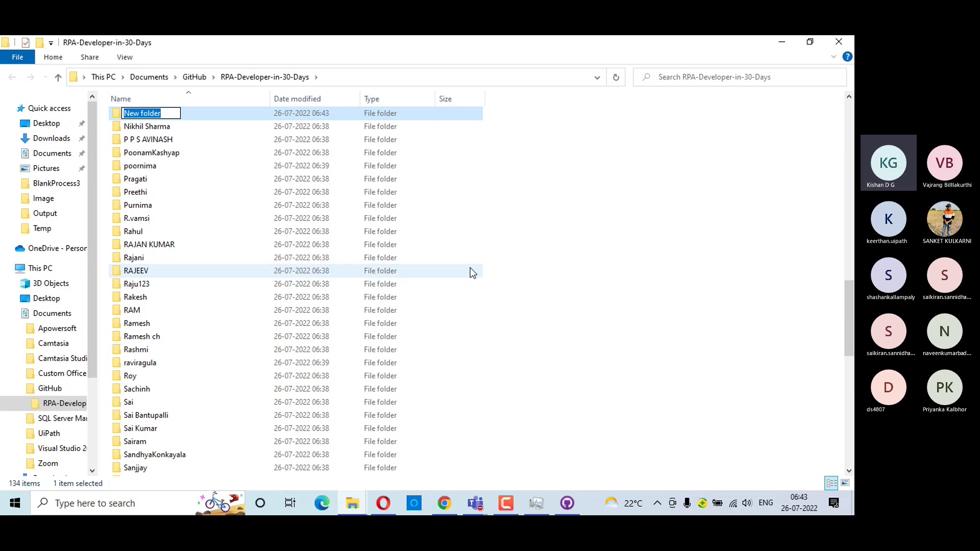
key(BackSpace)
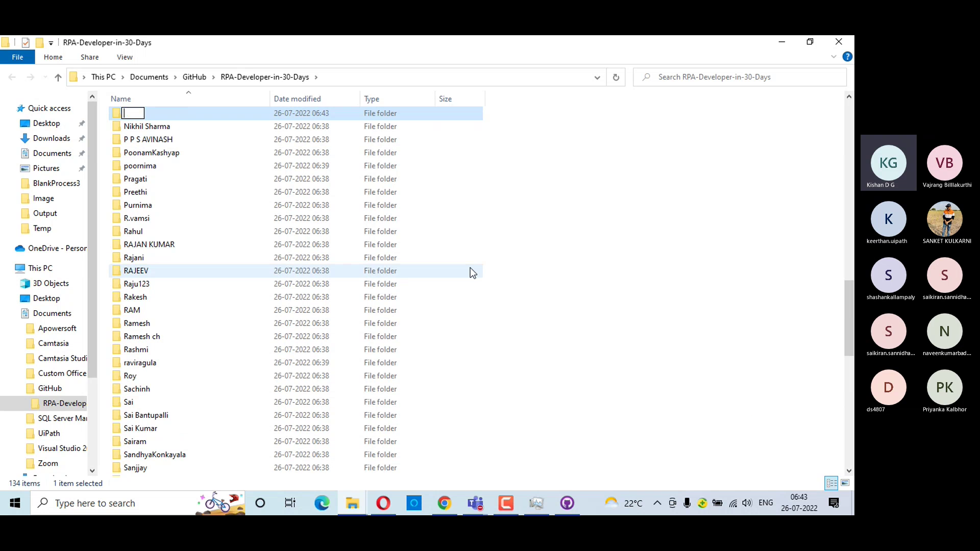
text(Kishan)
click(597, 260)
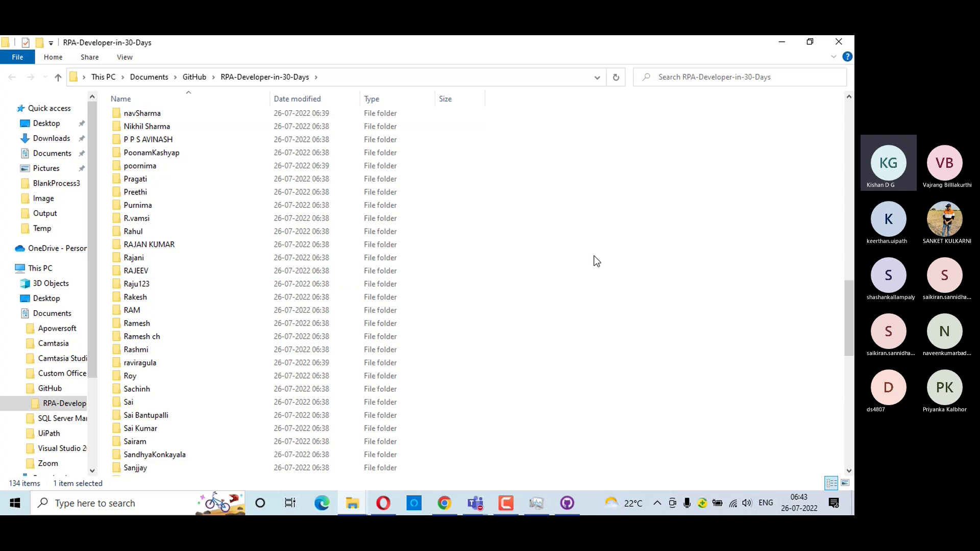
Open the personal folder and add a blank 'New Text Document.txt' inside it
scroll(254, 402, down, 8)
scroll(253, 406, down, 5)
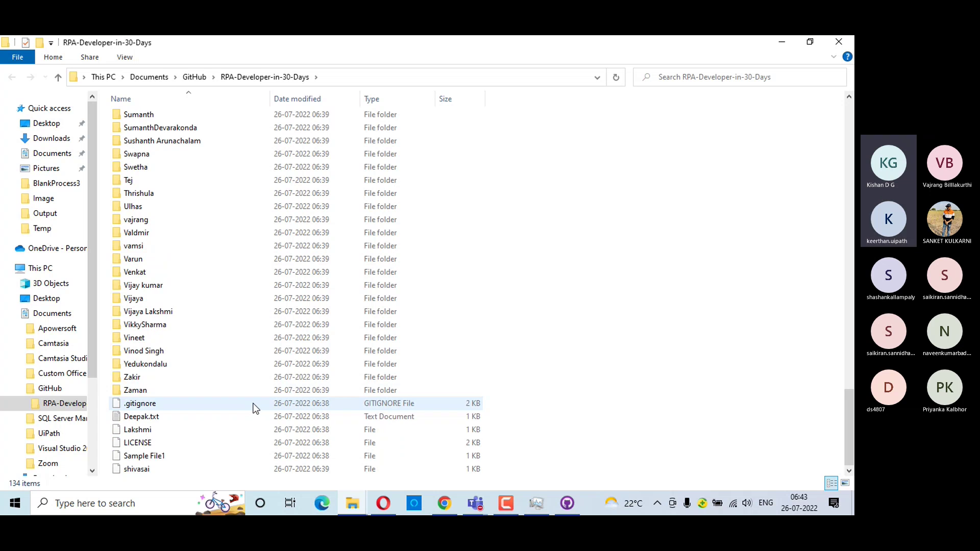
scroll(252, 354, up, 4)
scroll(245, 327, up, 5)
scroll(239, 301, up, 10)
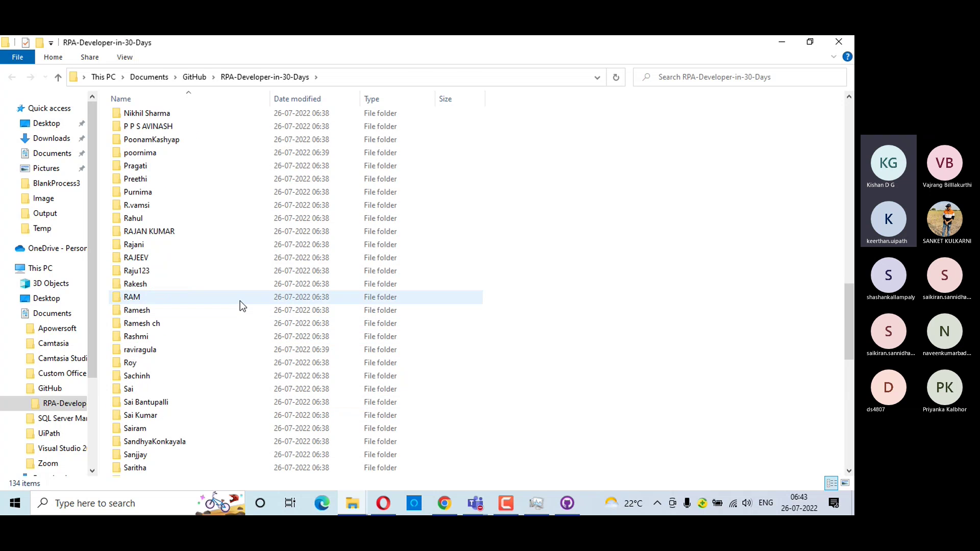
scroll(236, 279, up, 1)
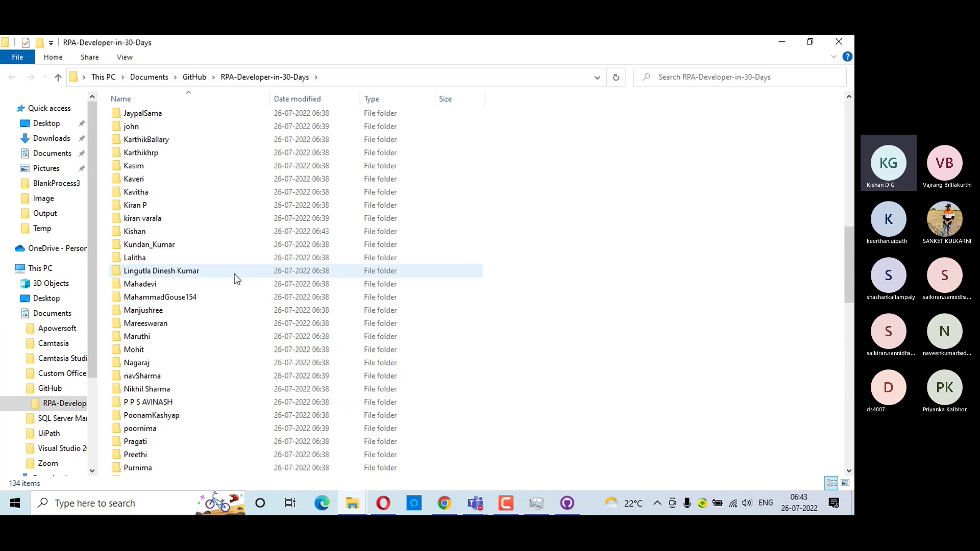
double_click(163, 231)
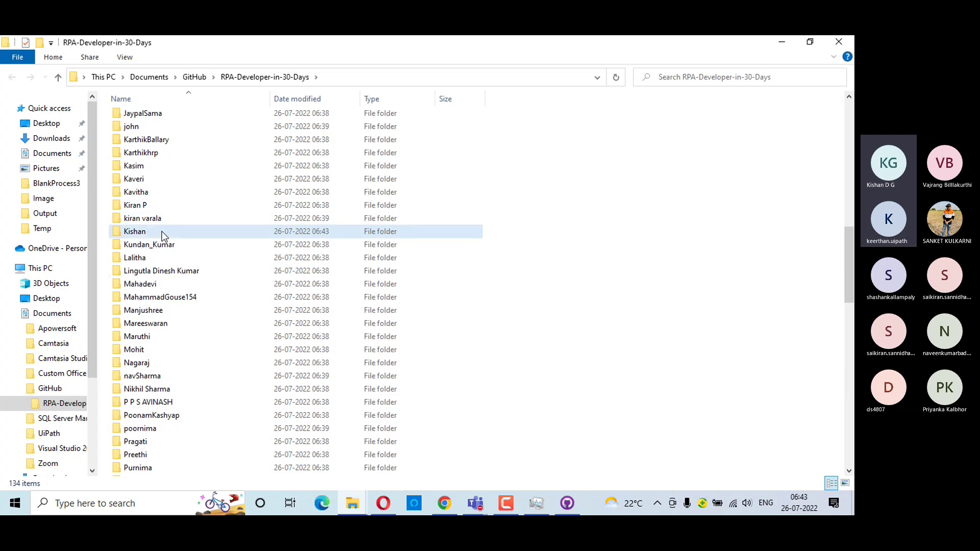
right_click(240, 252)
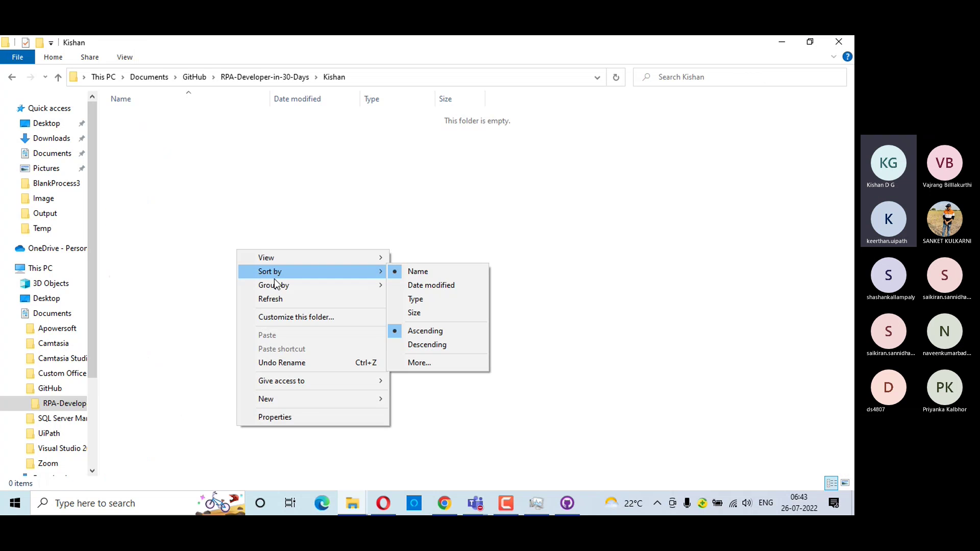
mouse_move(301, 401)
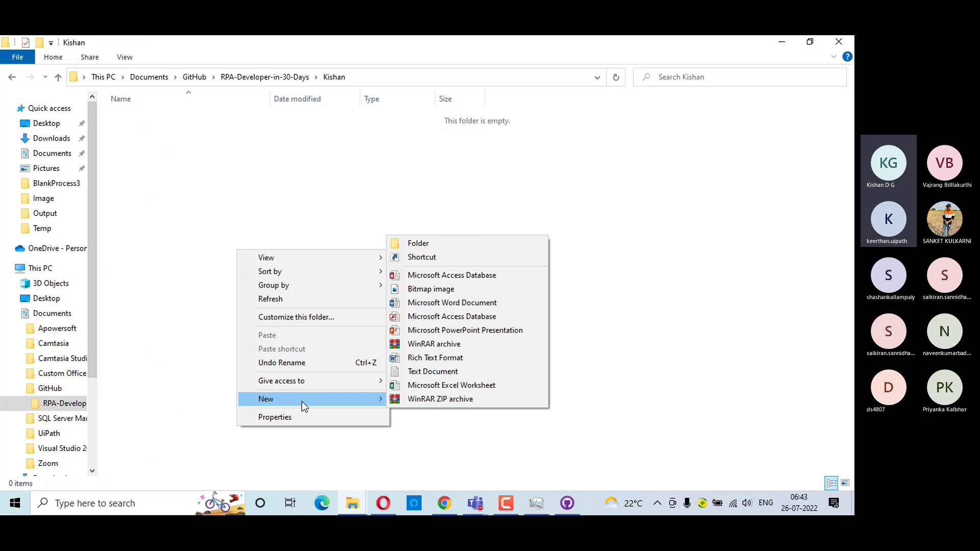
click(427, 370)
click(205, 172)
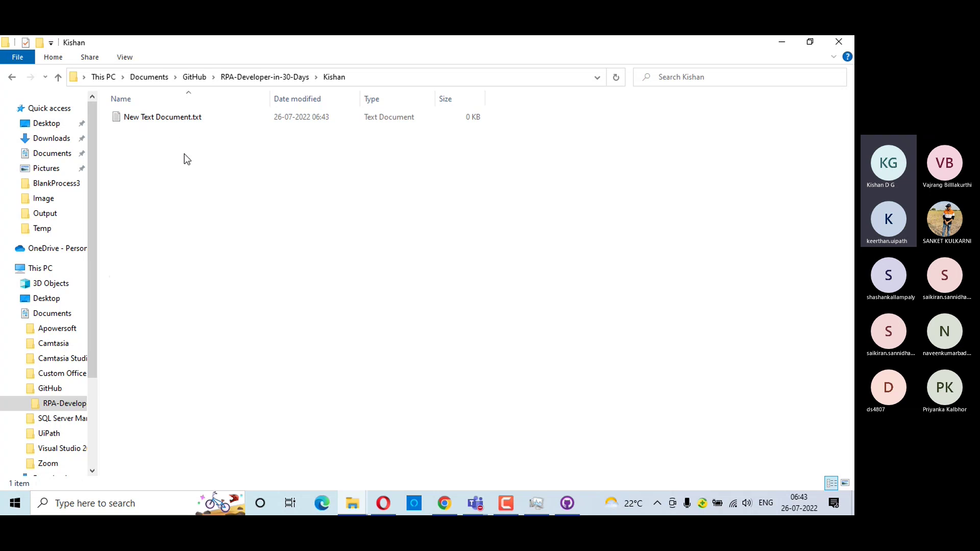
Write 'hi' into New Text Document.txt, save and close Notepad, then return to GitHub Desktop
double_click(163, 117)
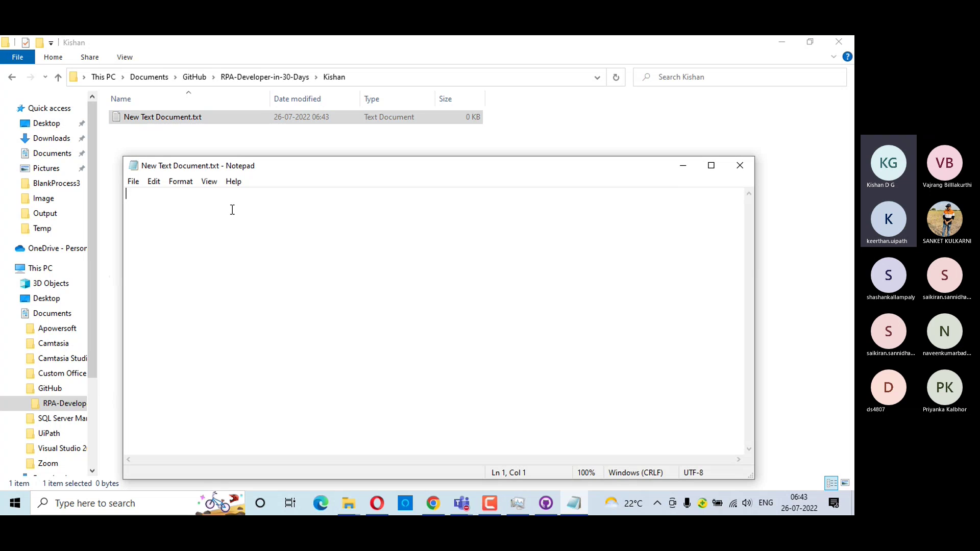
text(h)
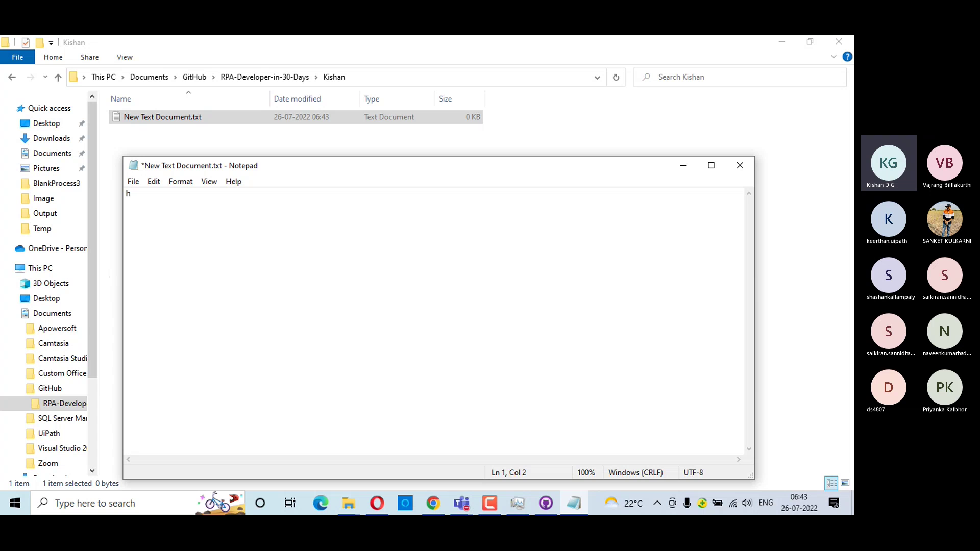
text(i)
key(ctrl+s)
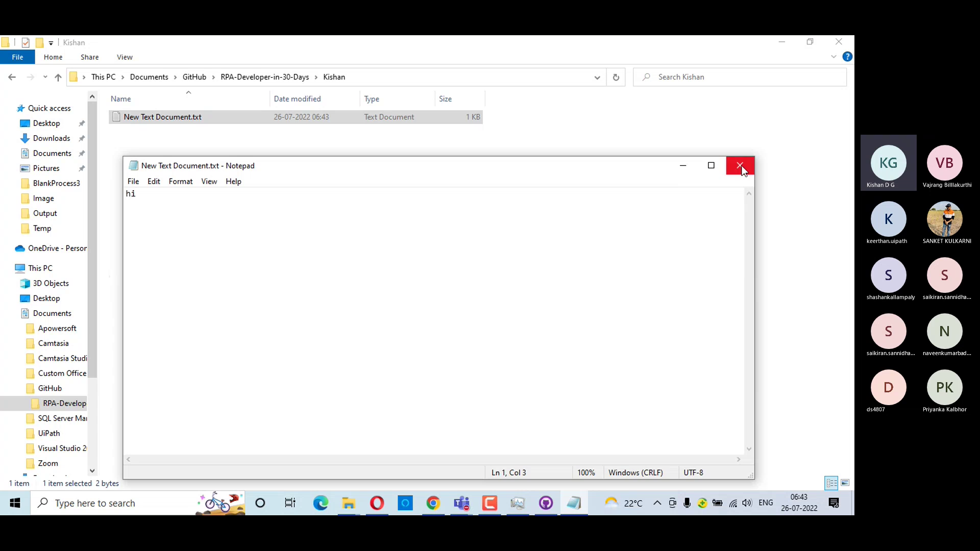
click(740, 165)
click(567, 503)
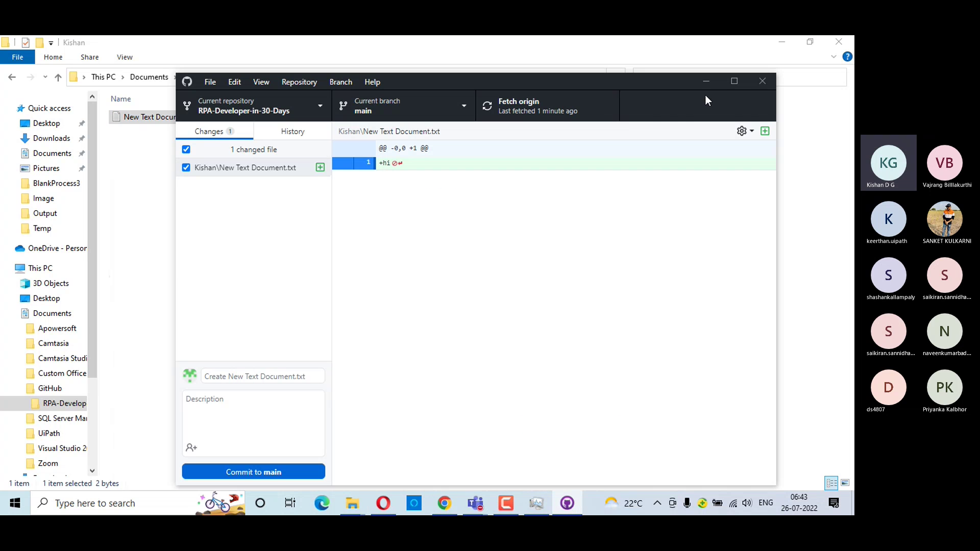
Commit 'Create New Text Document.txt' to main, push to origin, and check it in History
drag(640, 77, 645, 44)
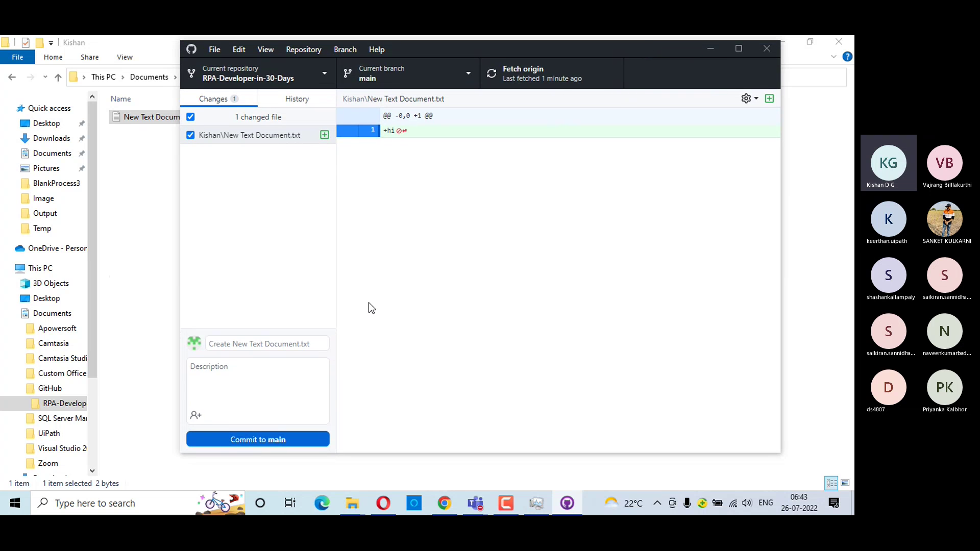
click(279, 441)
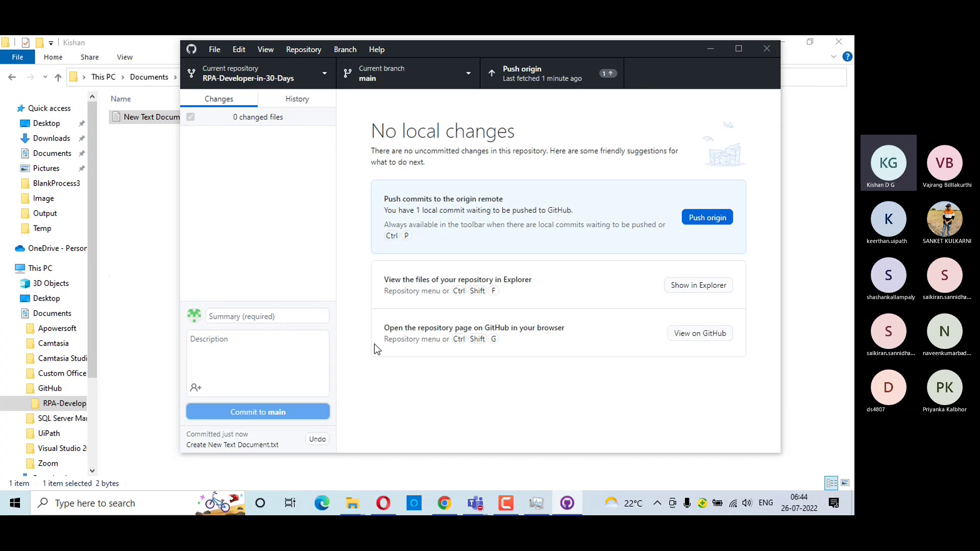
click(702, 218)
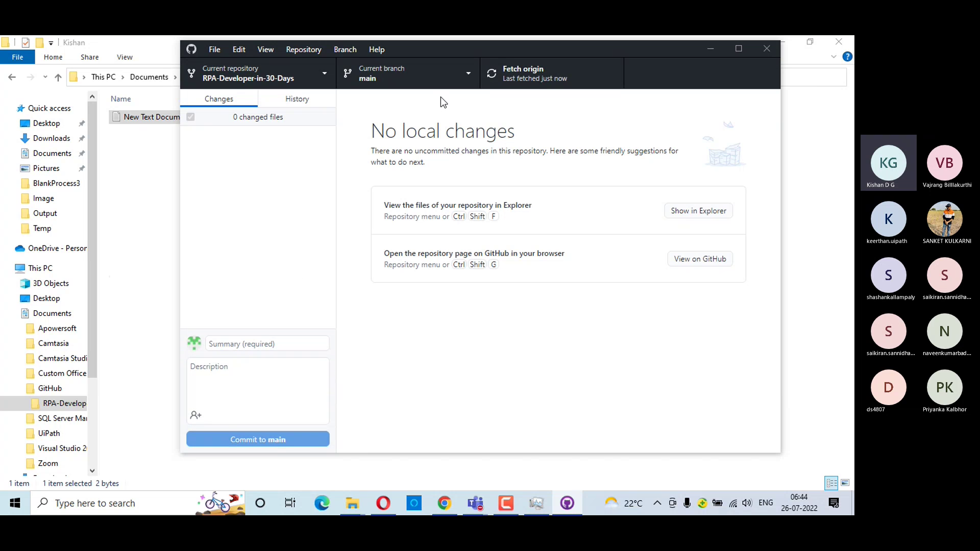
click(308, 105)
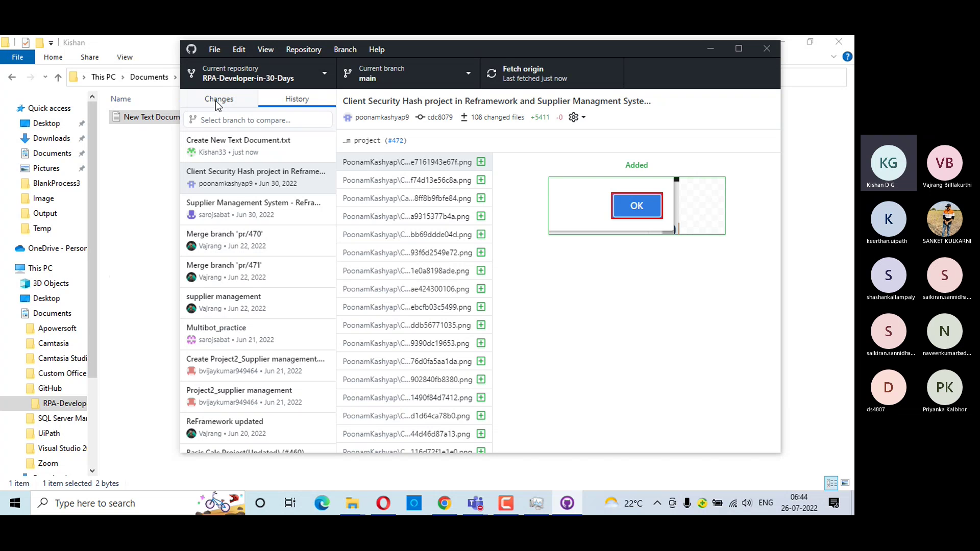
click(218, 102)
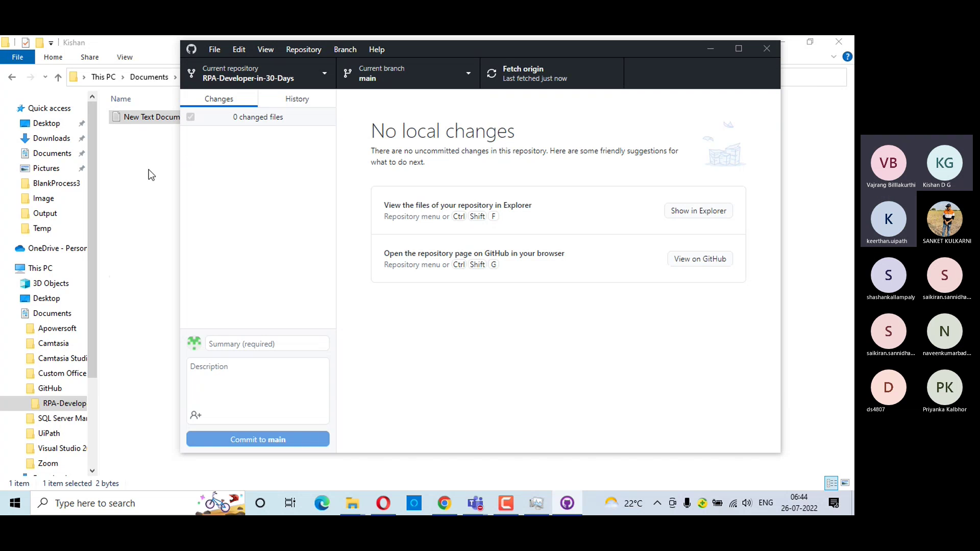
Minimize GitHub Desktop and bring Chrome's RPA-Developer-in-30-Days page forward with the Code dropdown closed
click(705, 54)
click(451, 504)
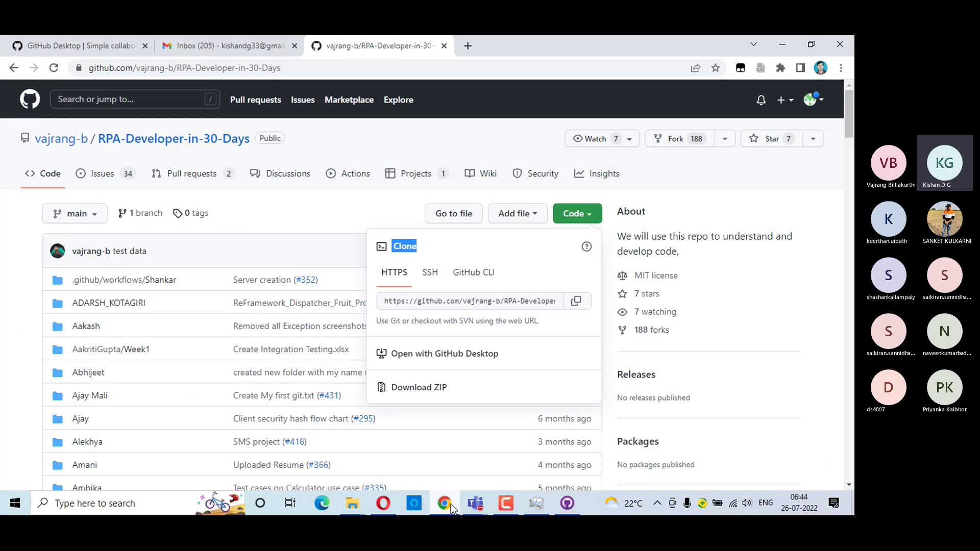
click(328, 200)
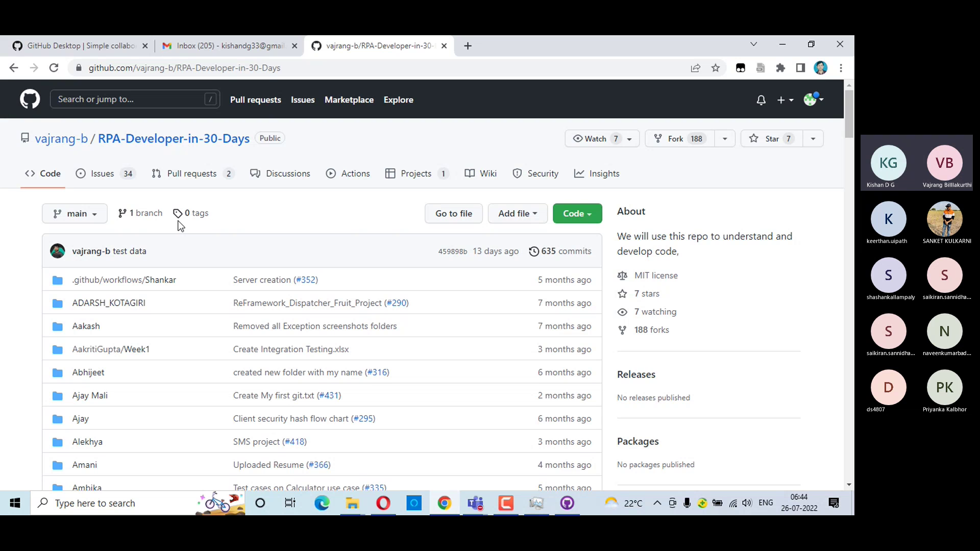
scroll(153, 328, down, 8)
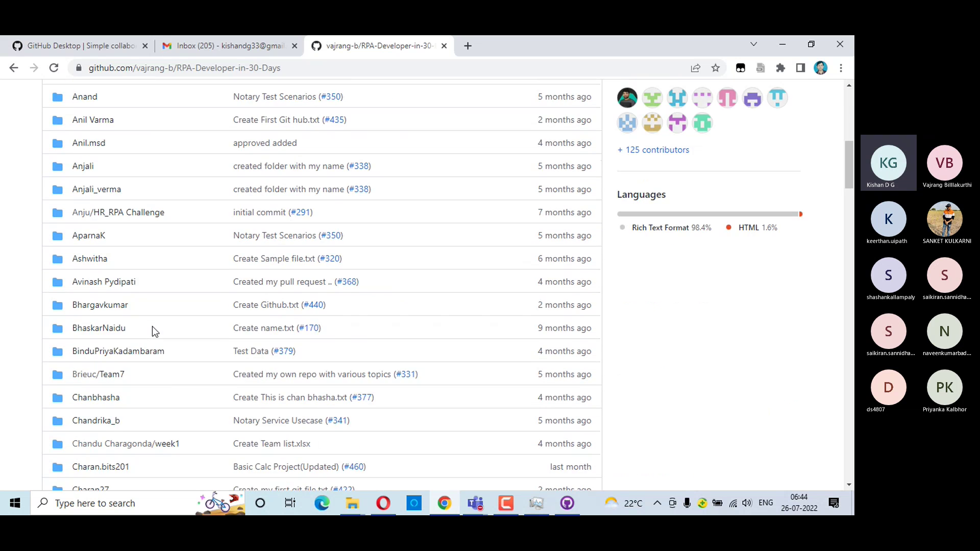
Use the Fork button on RPA-Developer-in-30-Days to reach your existing fork
scroll(153, 328, up, 8)
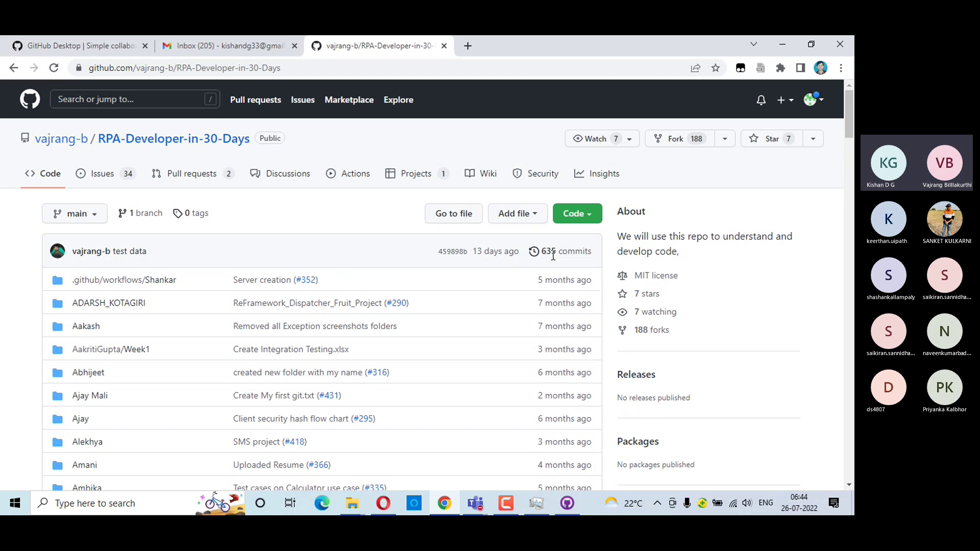
click(652, 331)
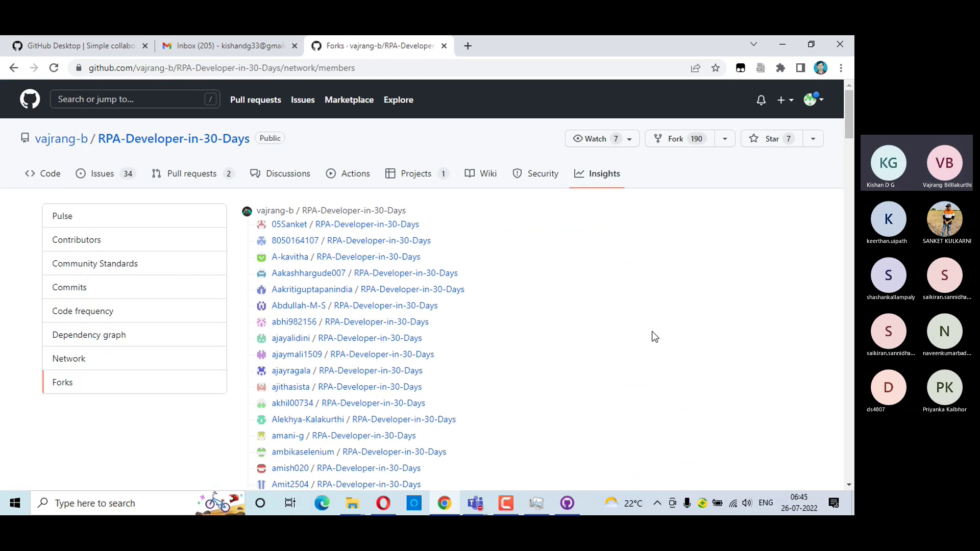
click(8, 68)
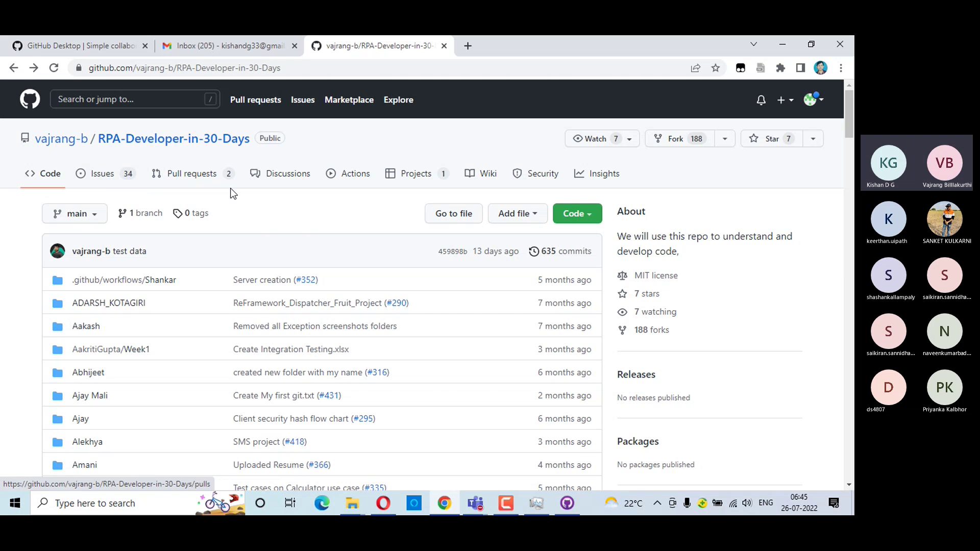
click(695, 145)
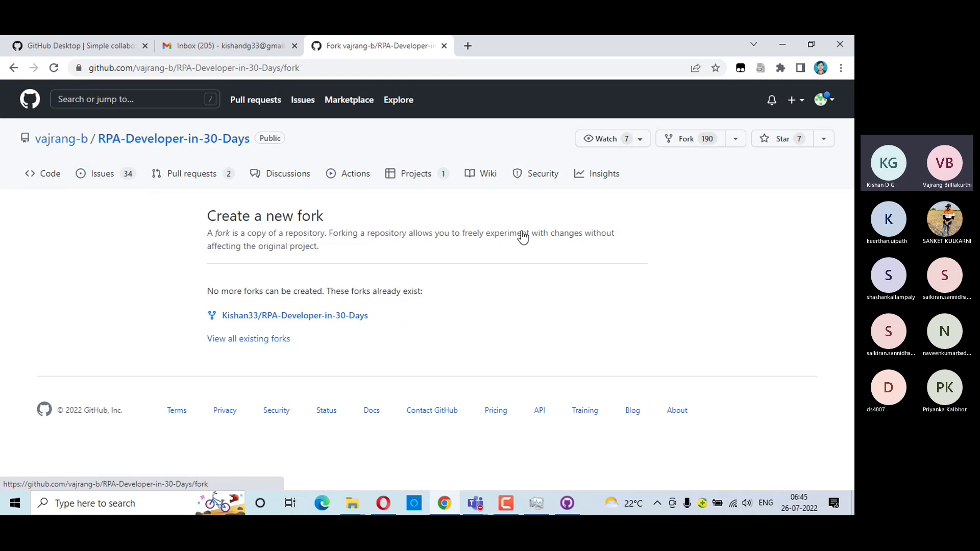
click(286, 316)
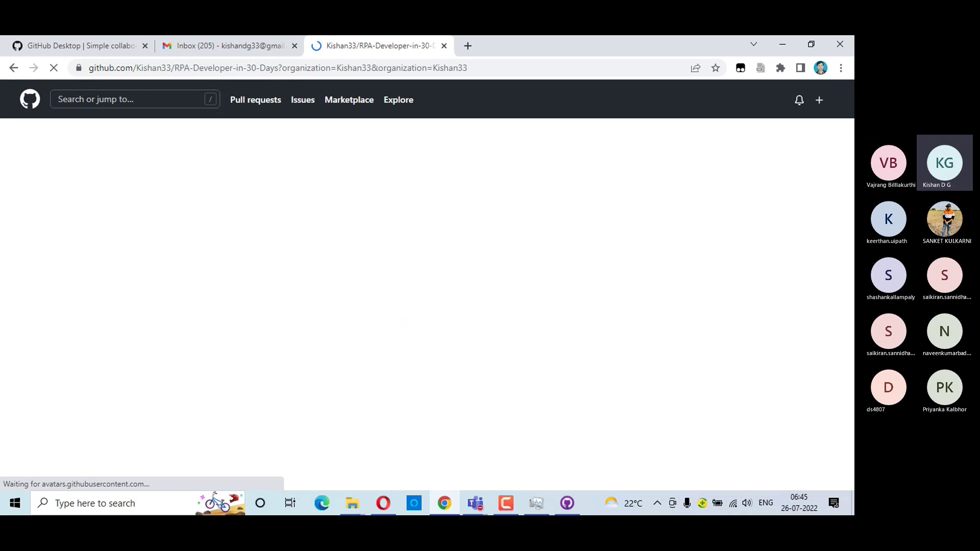
Open the fork's 'Create New Text Document.txt' commit, which adds one file containing 'hi'
scroll(286, 324, down, 2)
scroll(286, 324, down, 4)
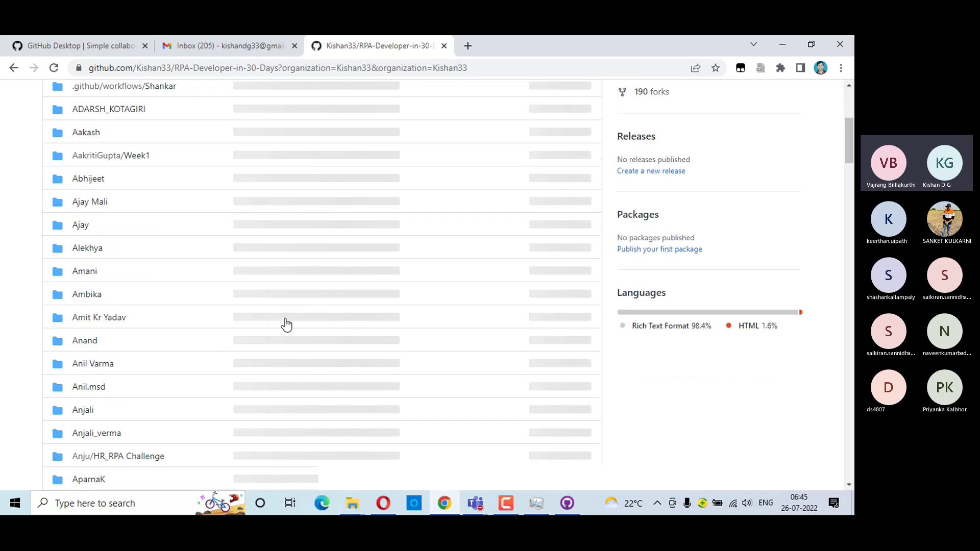
scroll(286, 325, down, 3)
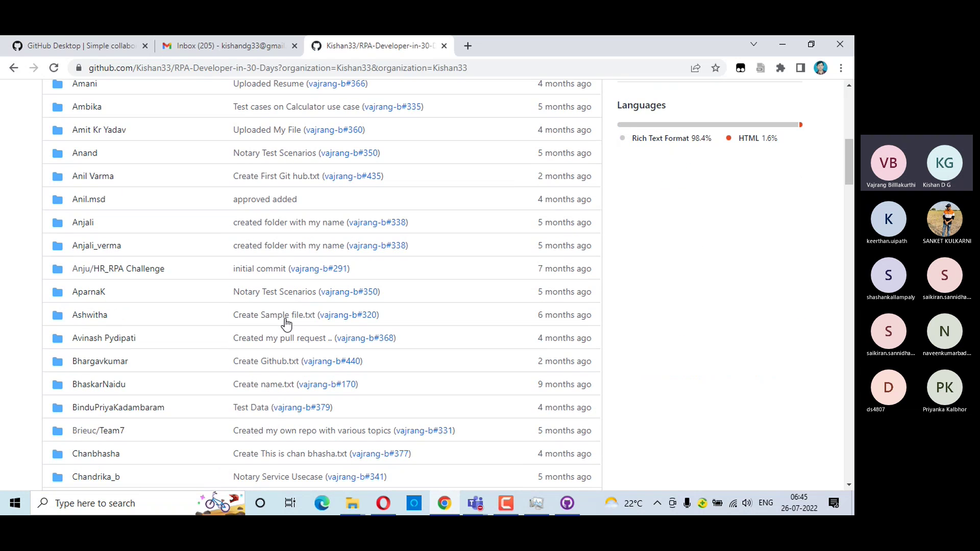
scroll(286, 324, up, 9)
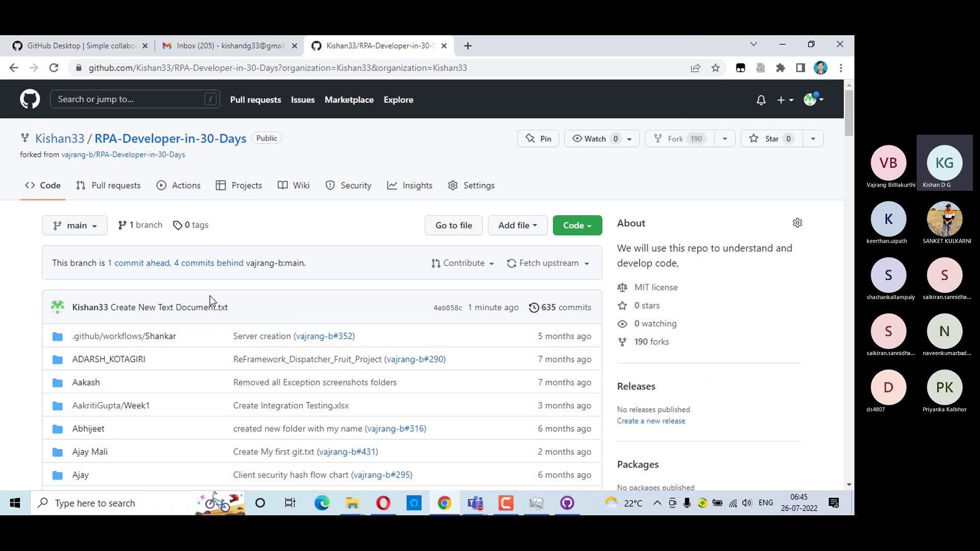
scroll(285, 262, down, 3)
scroll(306, 240, down, 4)
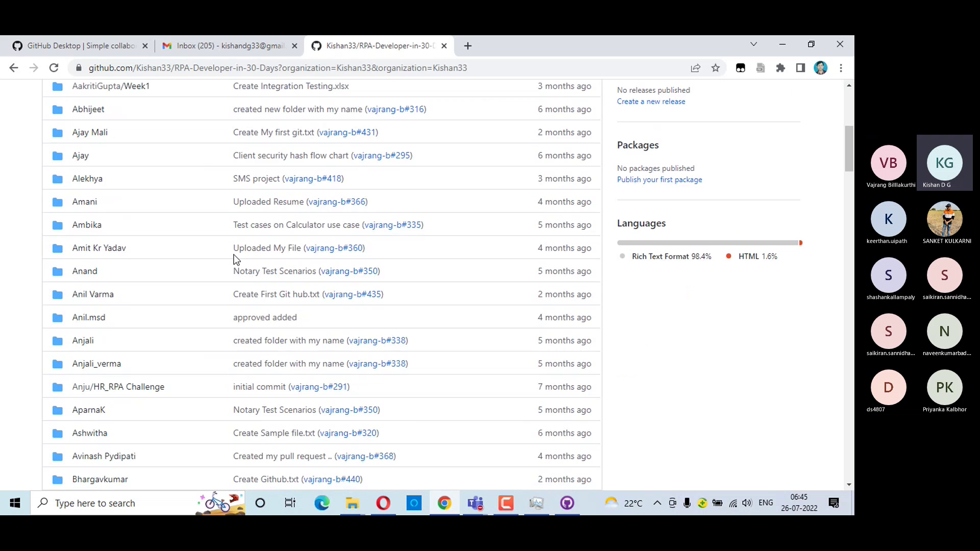
scroll(235, 260, down, 13)
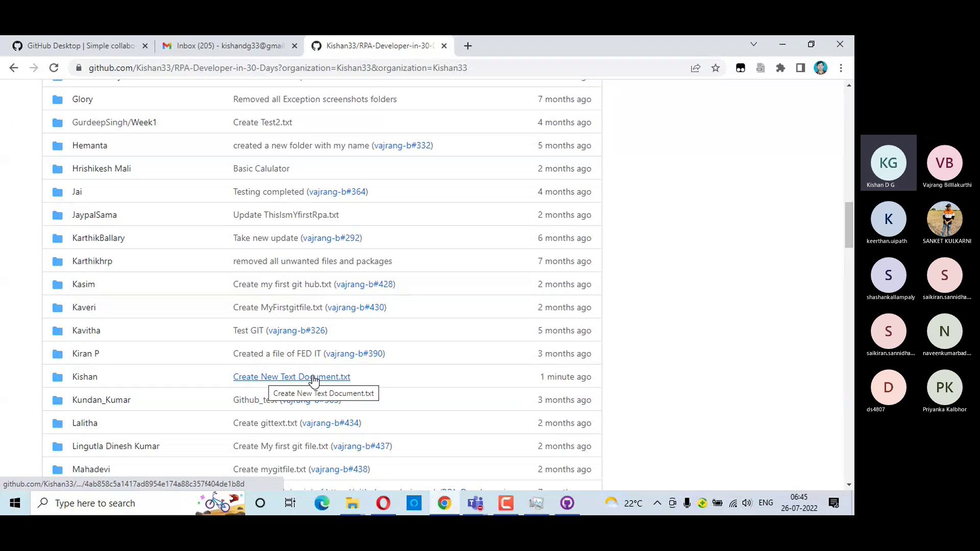
click(336, 381)
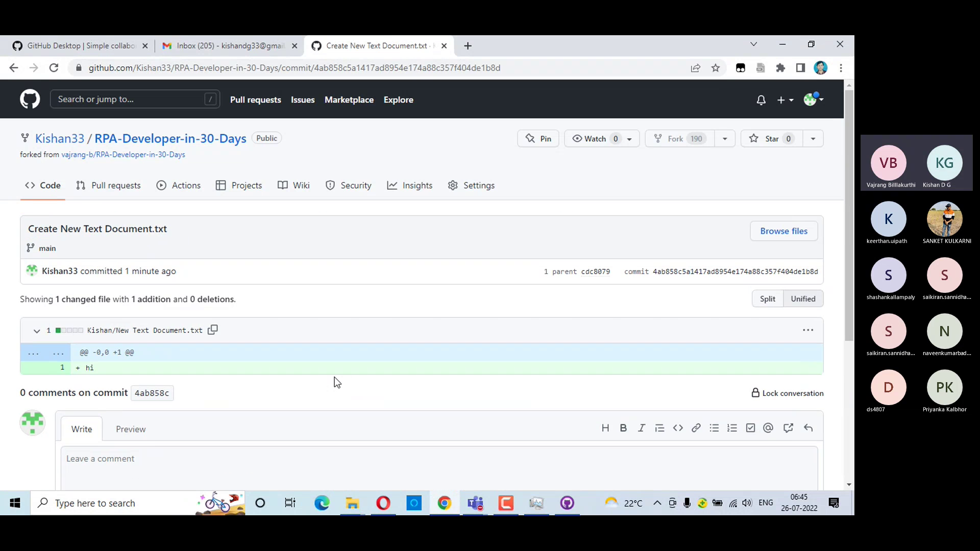
scroll(320, 335, down, 2)
scroll(349, 333, down, 4)
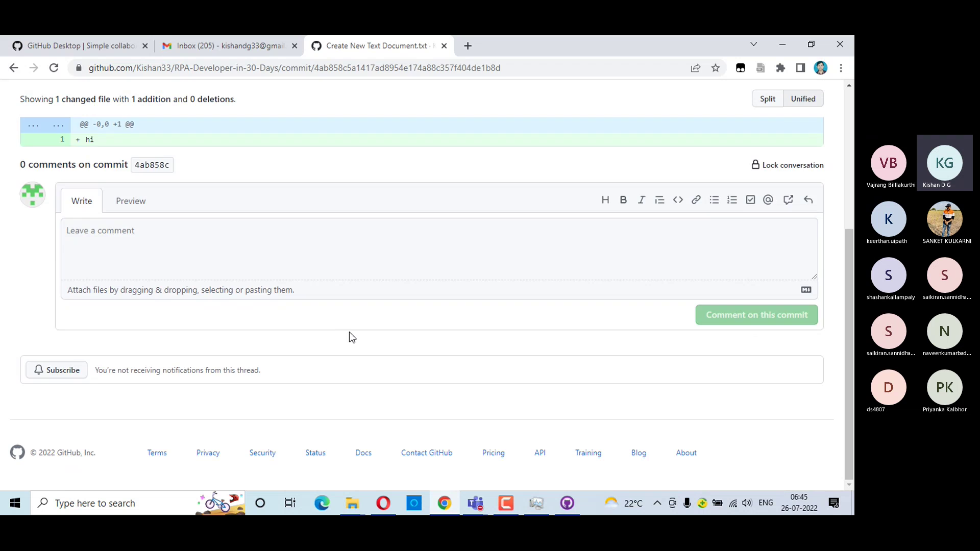
scroll(354, 338, up, 3)
scroll(354, 337, up, 3)
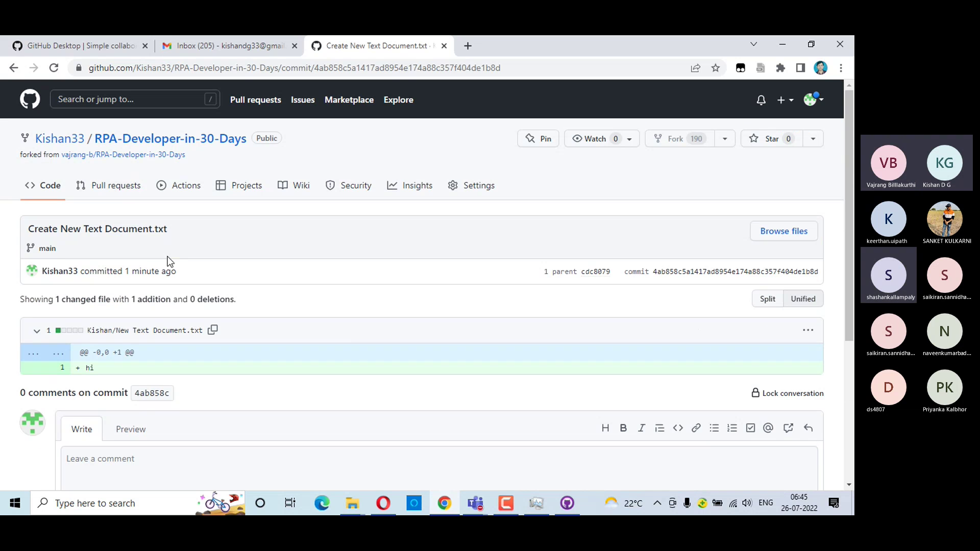
click(117, 187)
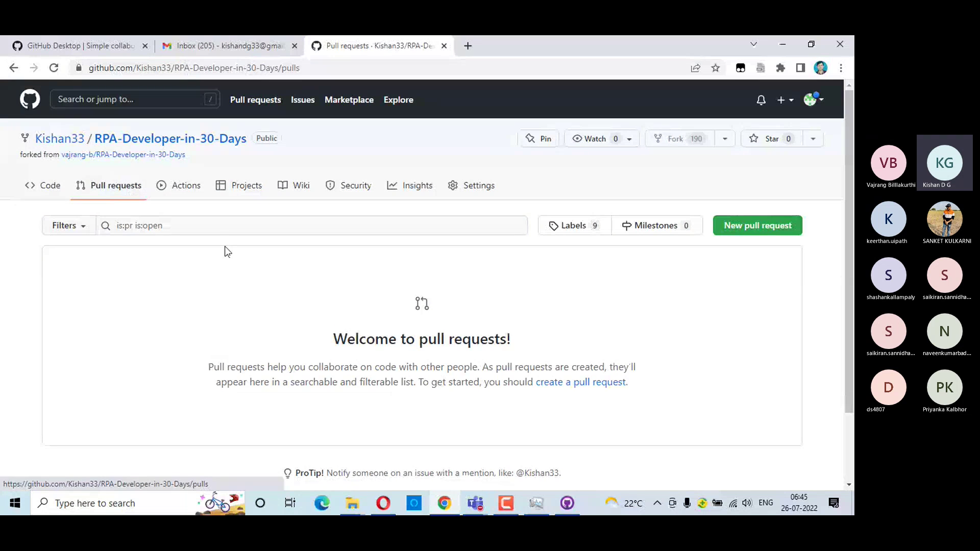
click(220, 232)
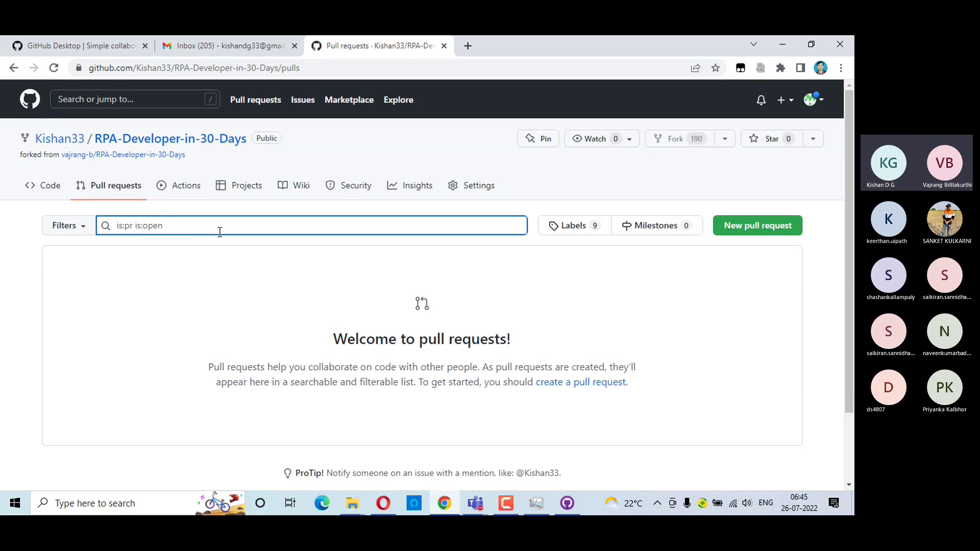
click(742, 226)
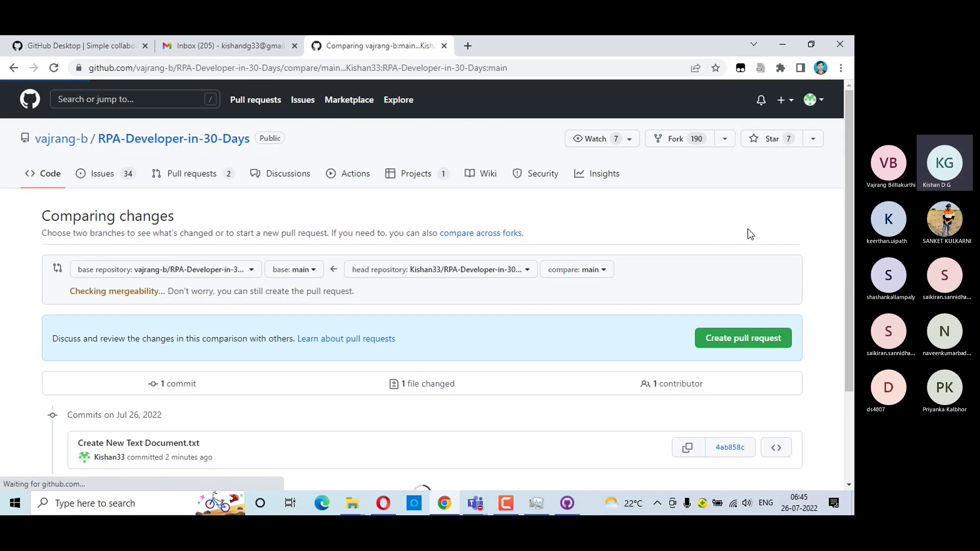
scroll(321, 305, down, 2)
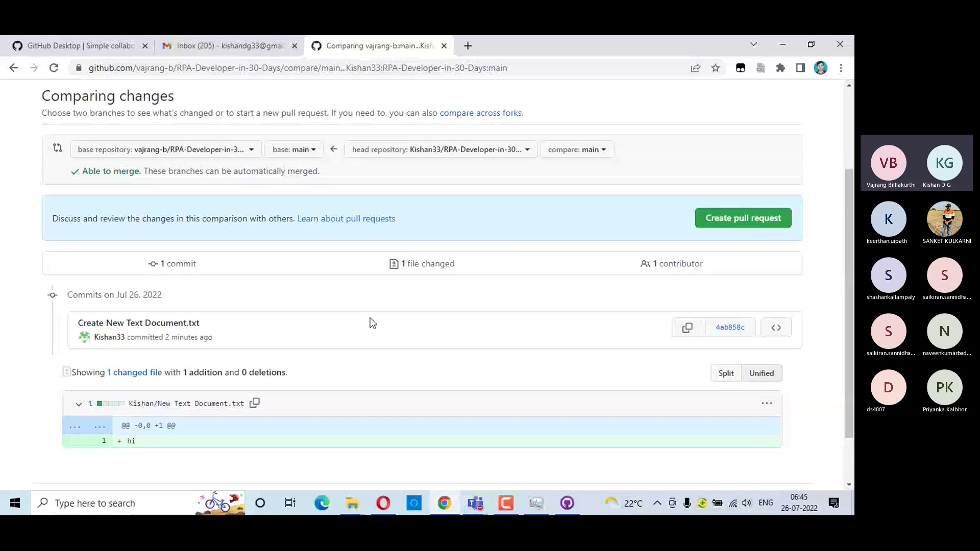
scroll(371, 323, down, 2)
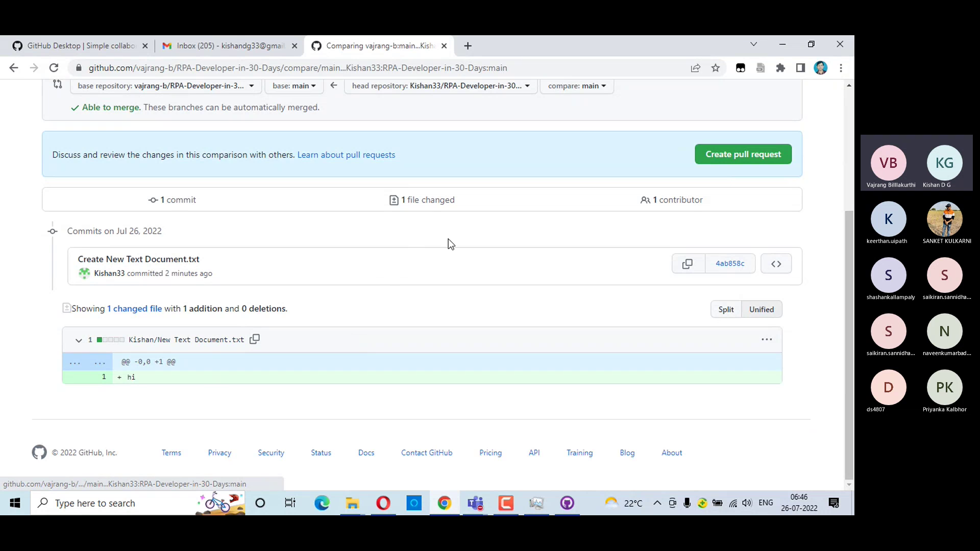
scroll(488, 241, up, 1)
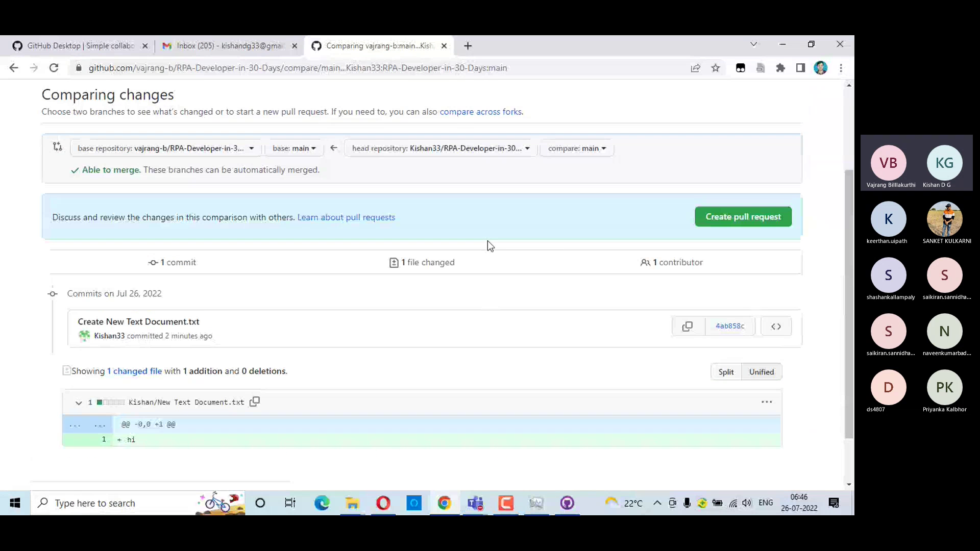
Create pull request #479 with the default title 'Create New Text Document.txt'
click(727, 215)
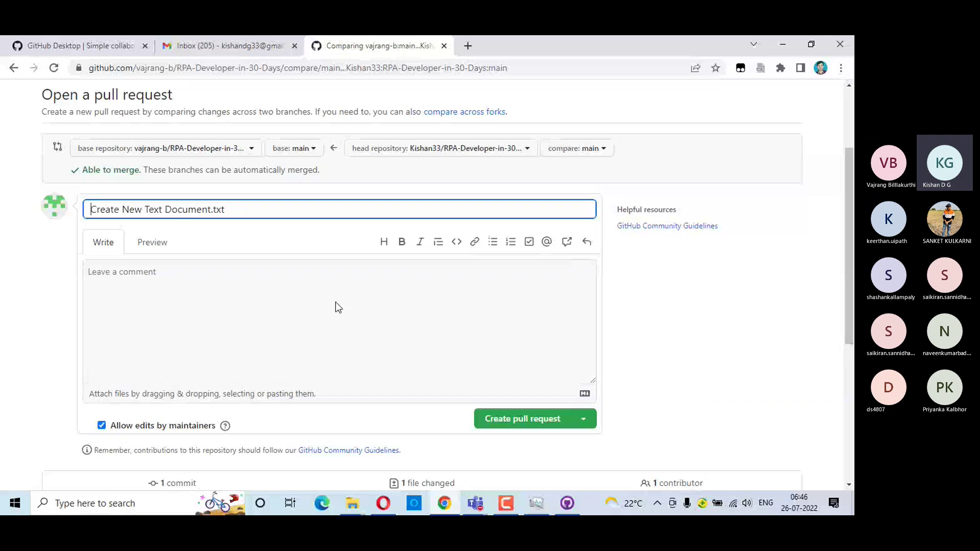
click(180, 213)
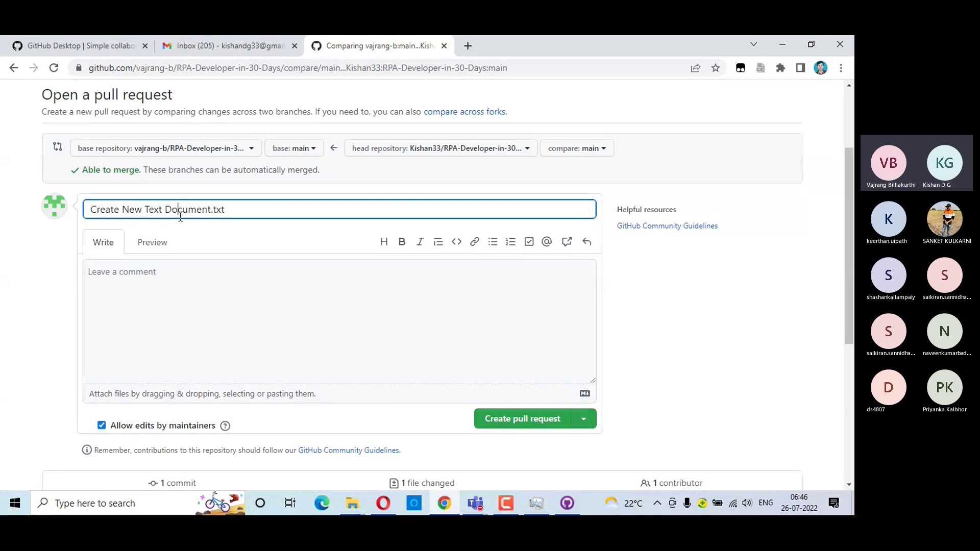
click(496, 416)
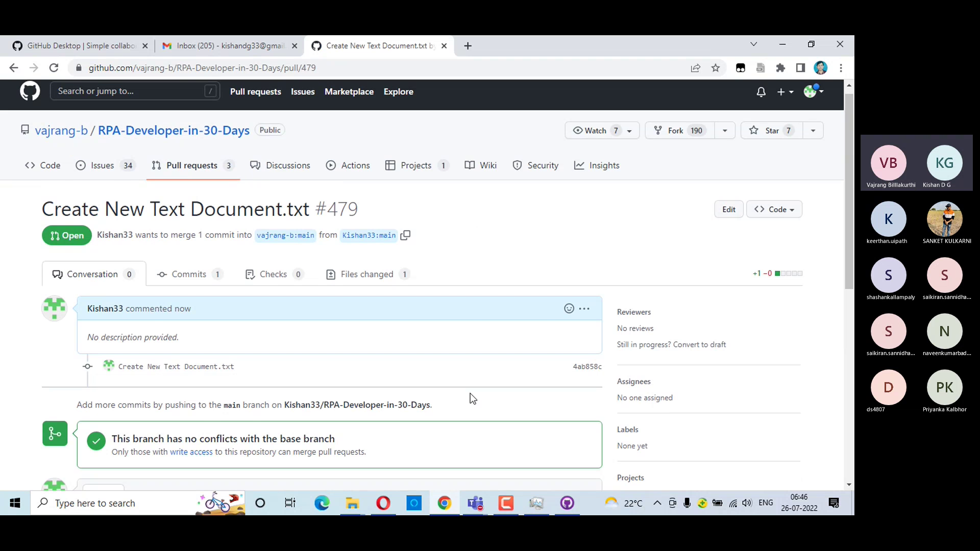
Scroll pull request #479 until it shows merged into vajrang-b:main via commit 12d43d4
scroll(471, 393, down, 4)
scroll(471, 393, up, 4)
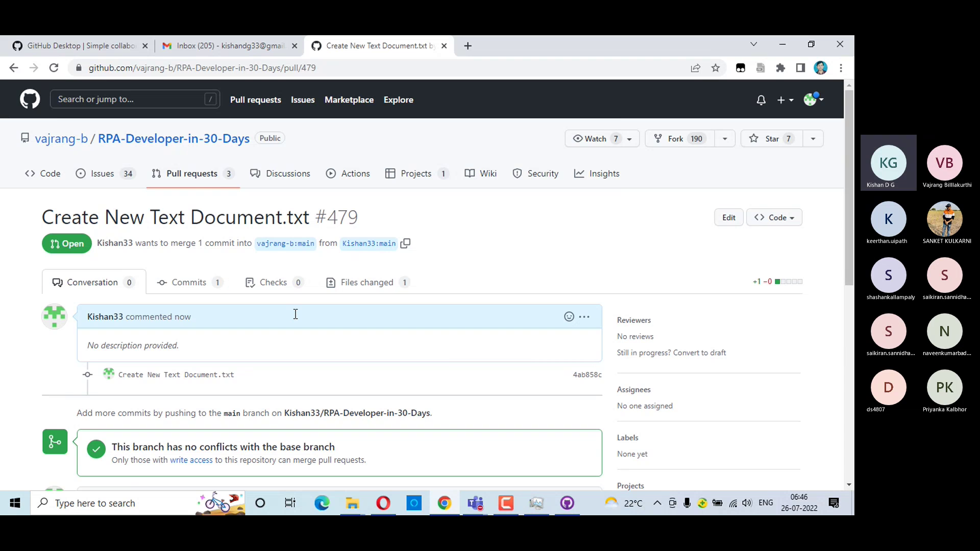
scroll(296, 314, down, 5)
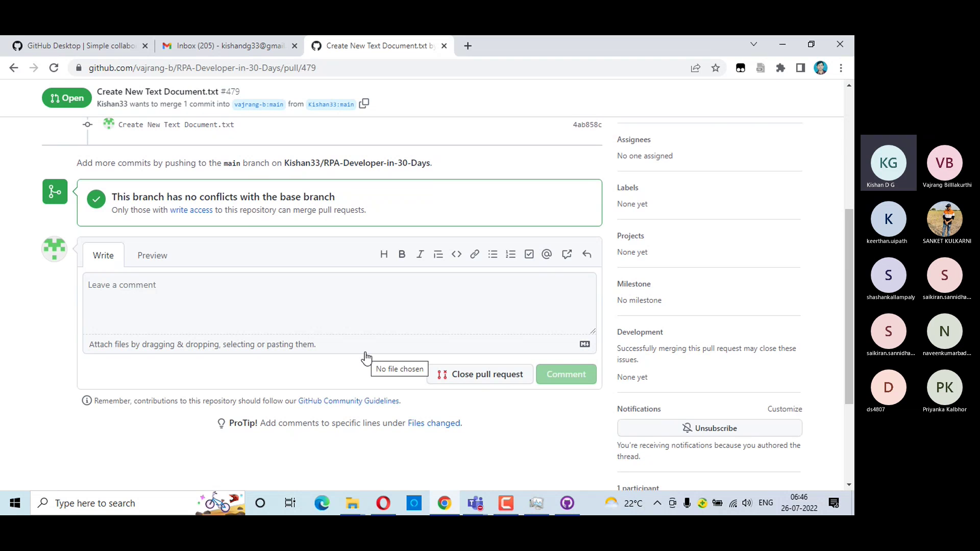
scroll(296, 244, up, 1)
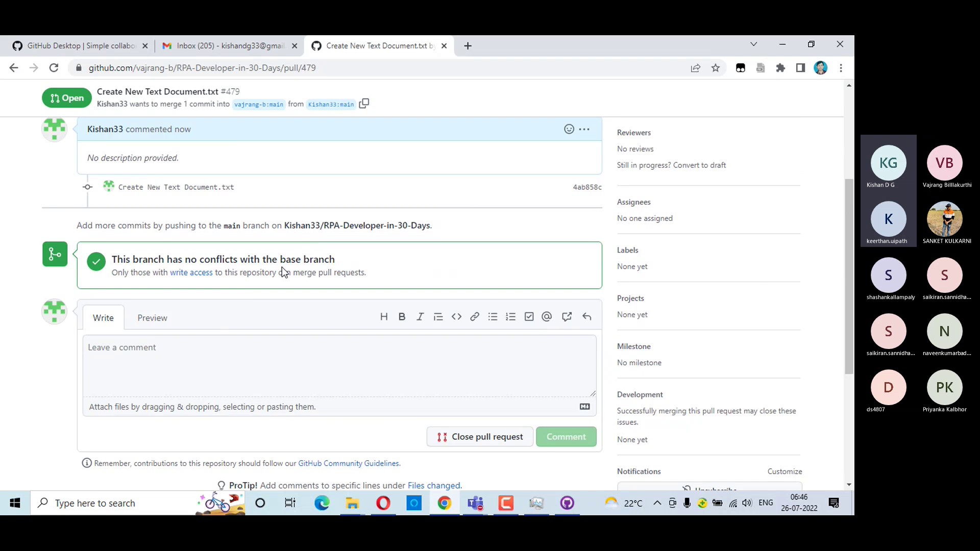
scroll(278, 280, up, 3)
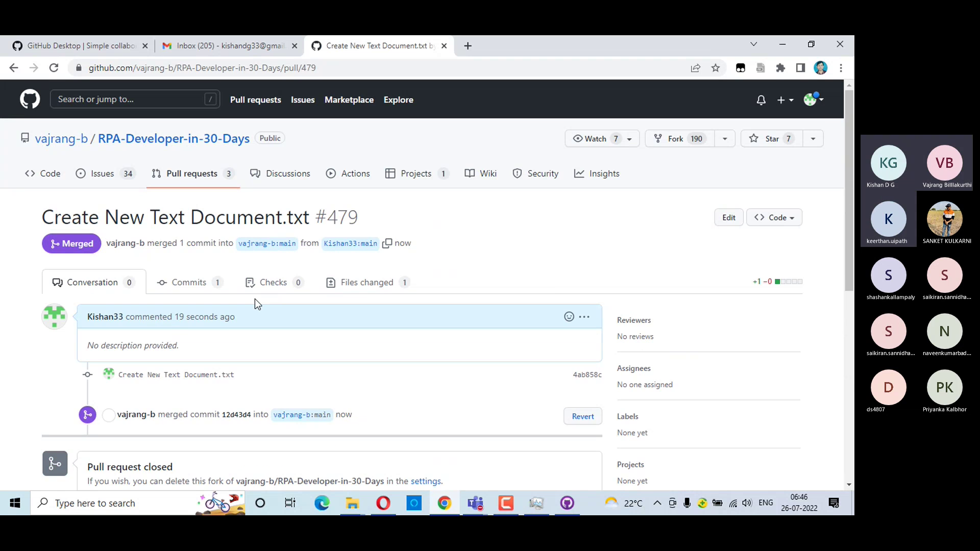
scroll(255, 300, down, 2)
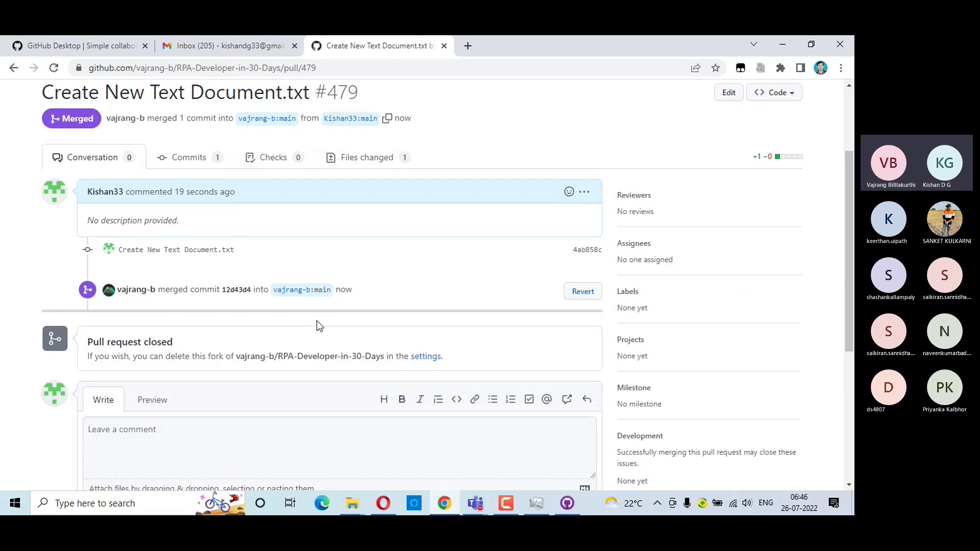
scroll(317, 326, up, 1)
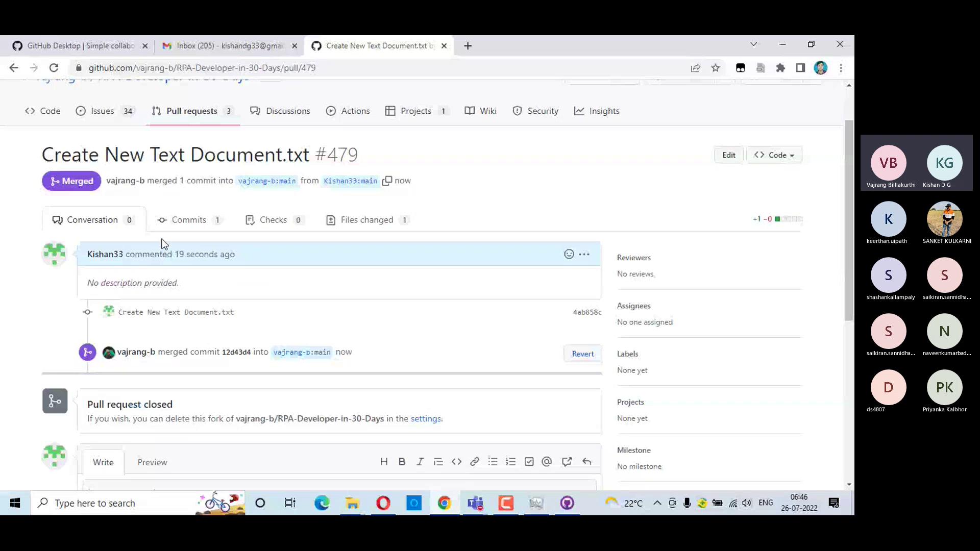
In Gmail's Updates, open the PR #479 merge notification and view the merged pull request
click(183, 46)
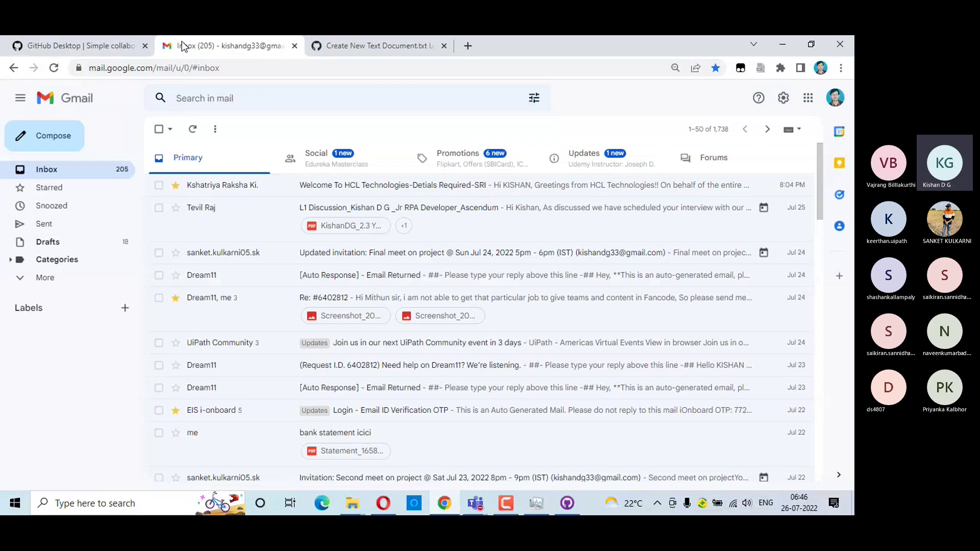
click(571, 162)
click(57, 69)
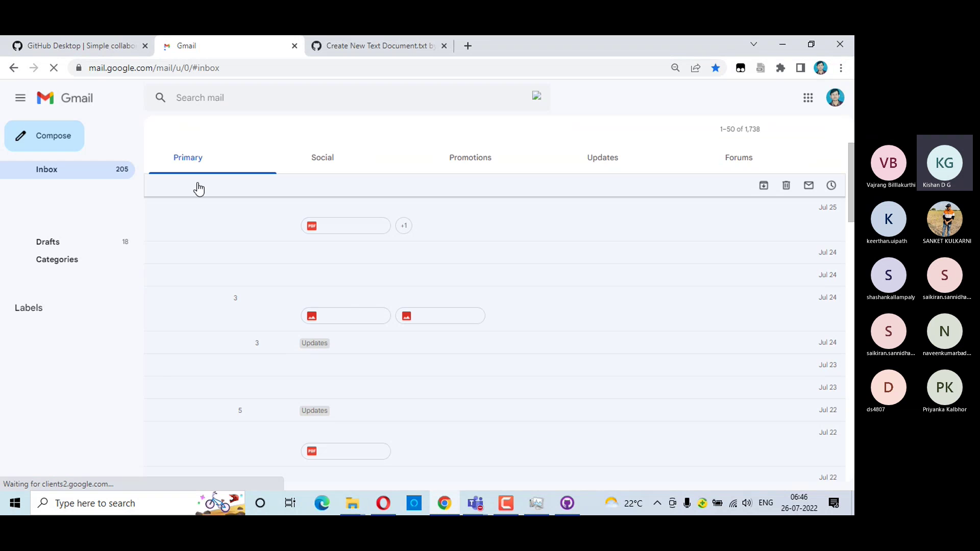
click(629, 160)
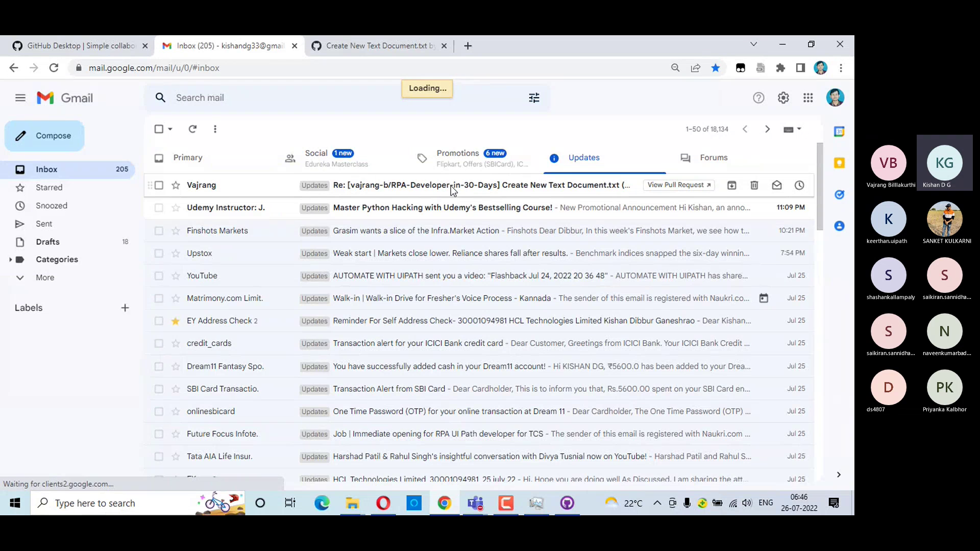
click(452, 190)
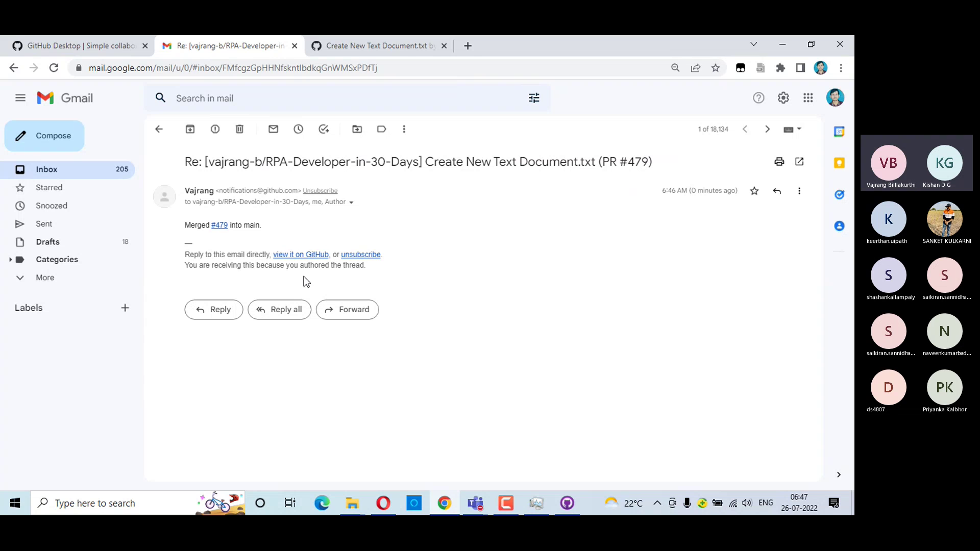
click(286, 256)
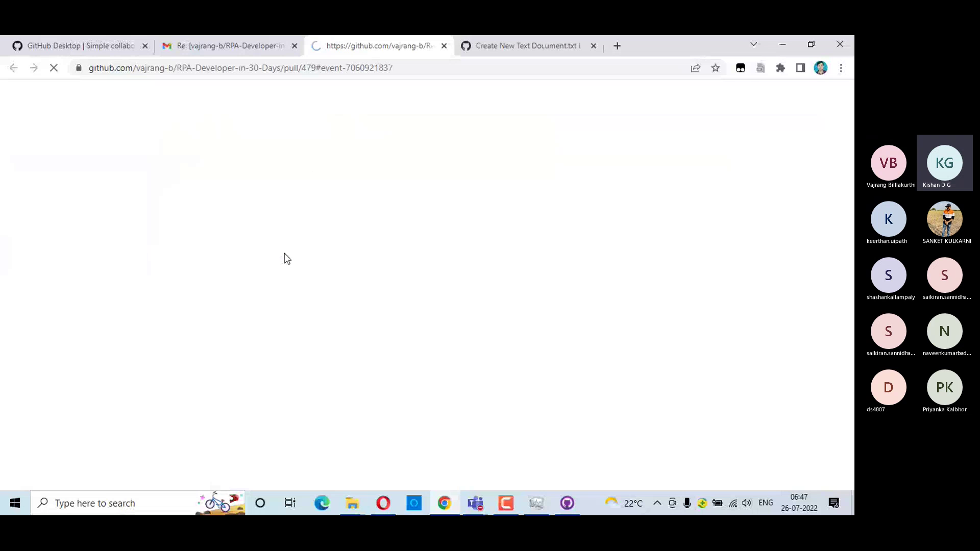
click(189, 37)
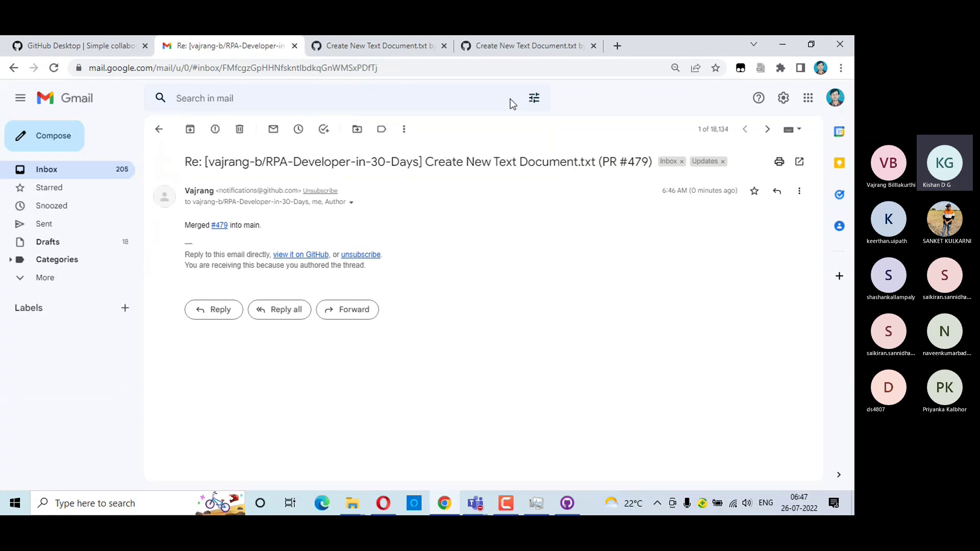
Bring up GitHub Desktop showing no local changes for RPA-Developer-in-30-Days on main
mouse_move(479, 504)
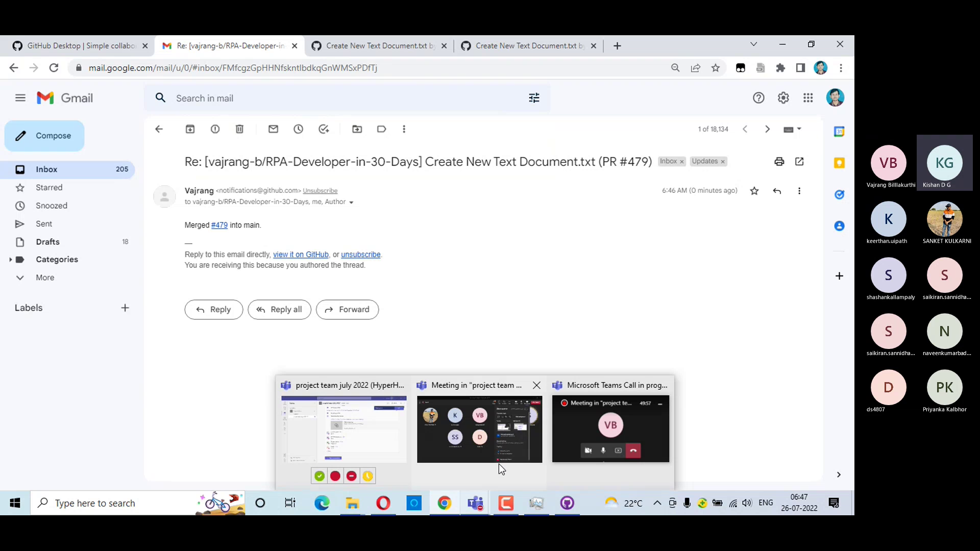
click(578, 421)
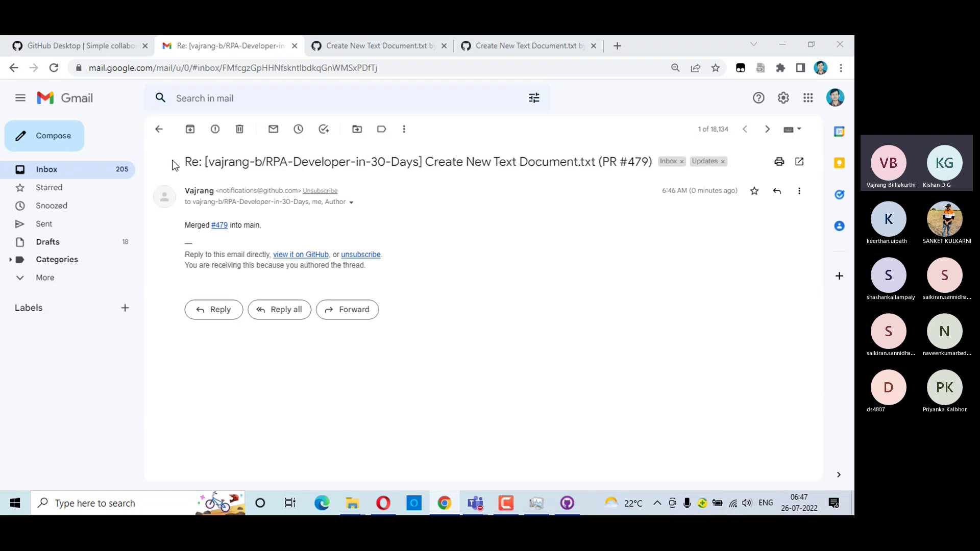
click(569, 505)
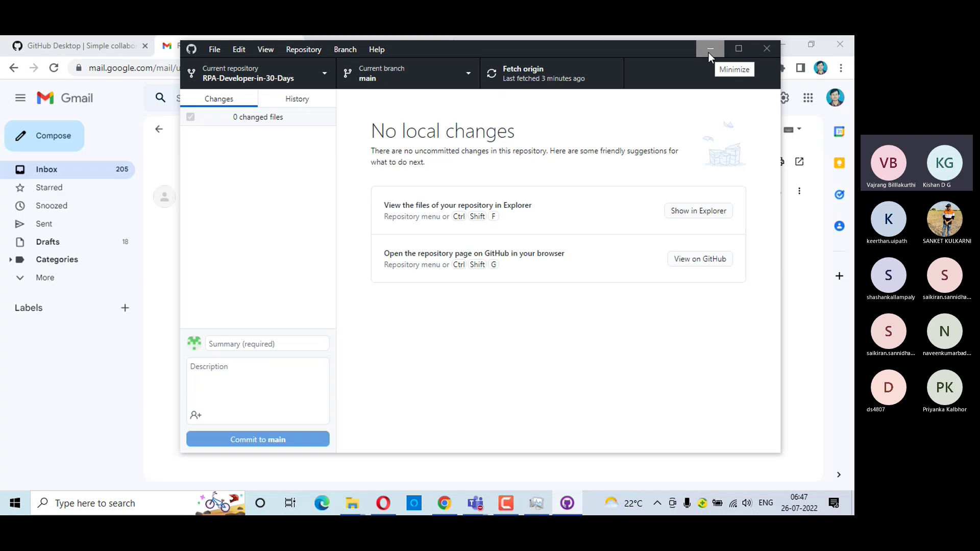
Fetch origin in GitHub Desktop, then back in Chrome's PR #479 page, try forking again
click(529, 69)
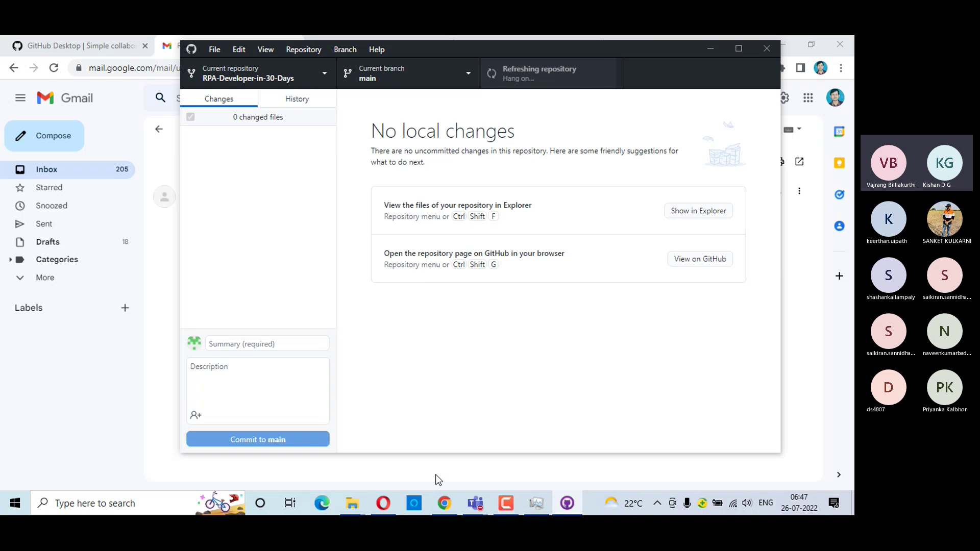
click(443, 502)
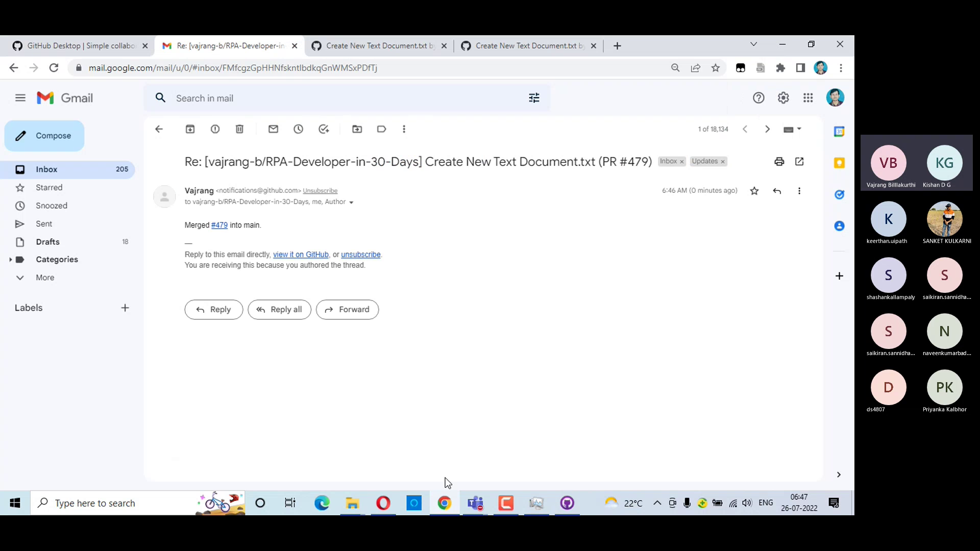
click(403, 44)
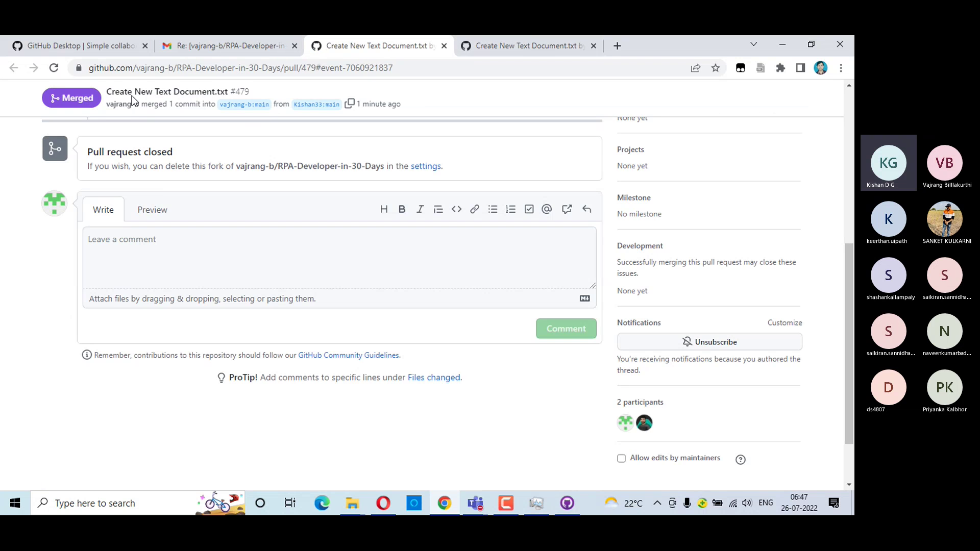
scroll(89, 165, up, 6)
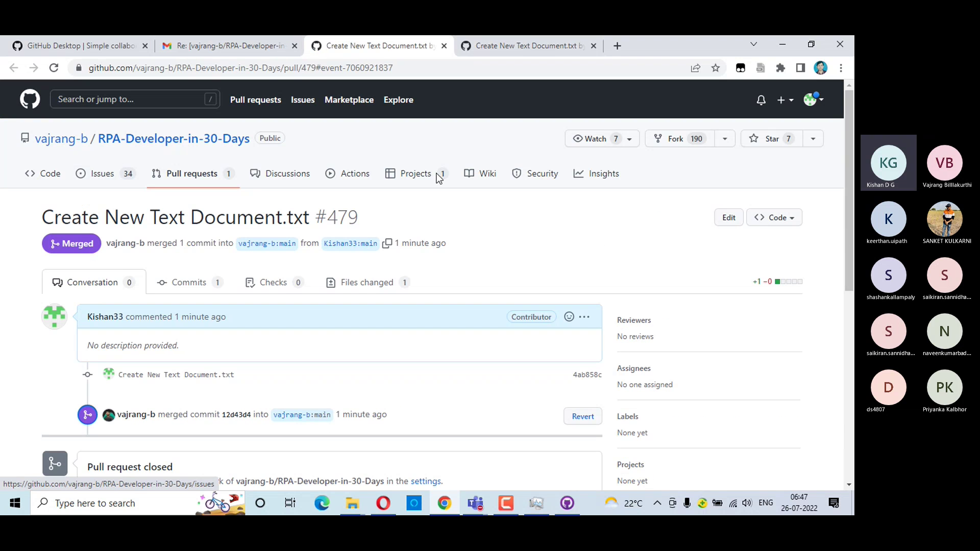
click(679, 144)
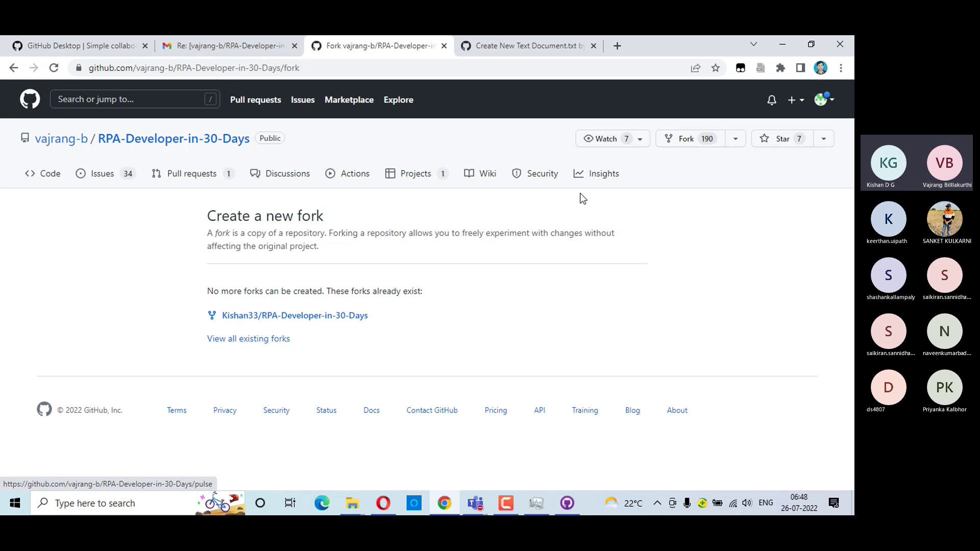
Open the existing fork, which is 1 commit ahead and 6 behind upstream main
click(246, 319)
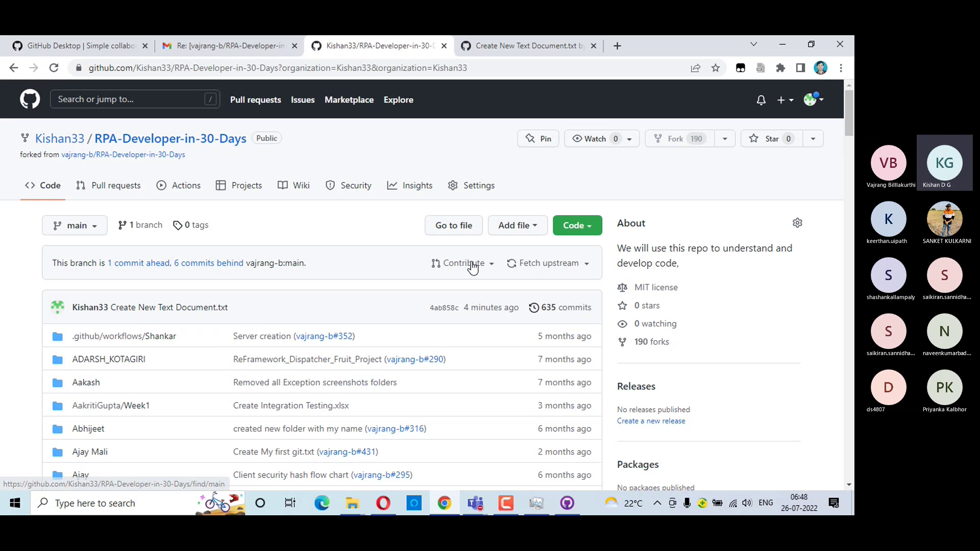
Update the fork's branch from upstream vajrang-b:main, then bring up GitHub Desktop
click(539, 266)
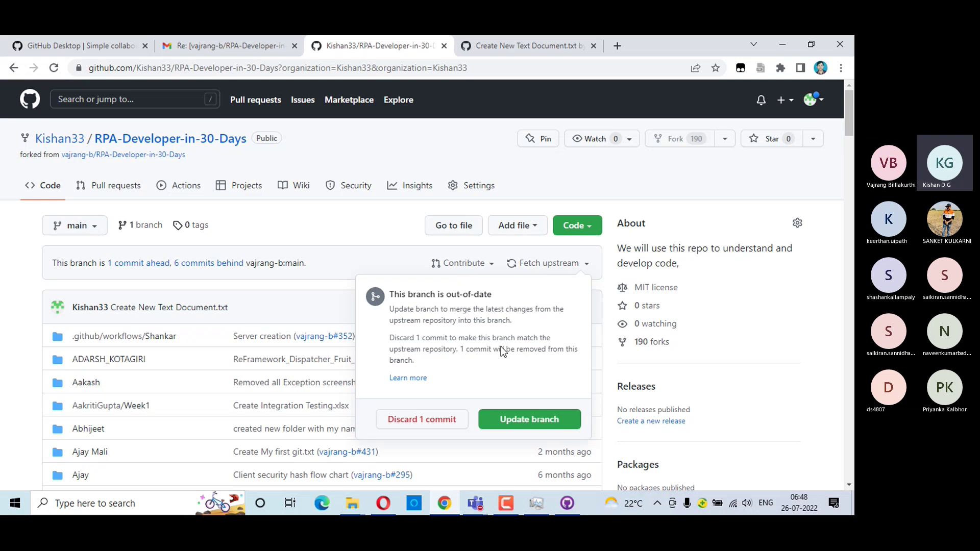
click(537, 421)
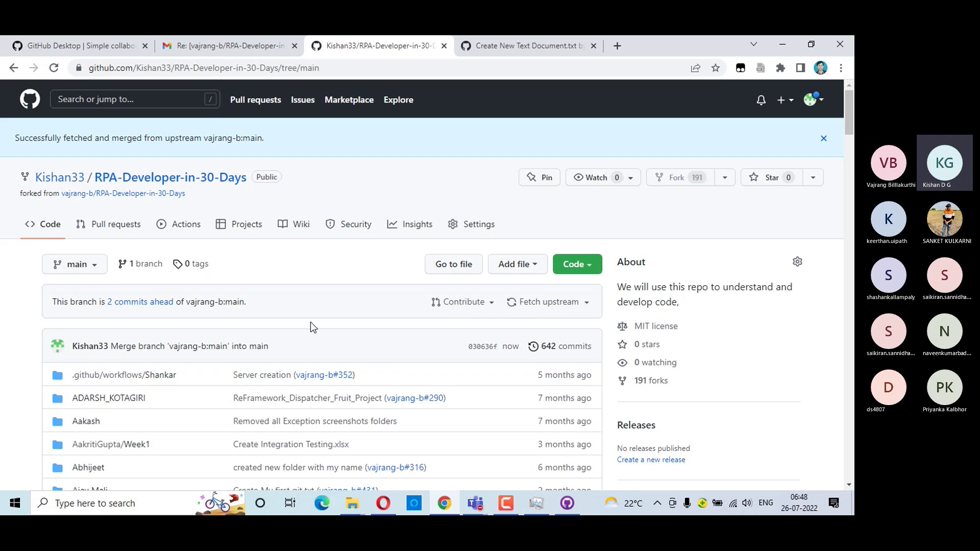
scroll(310, 323, down, 2)
scroll(309, 323, down, 8)
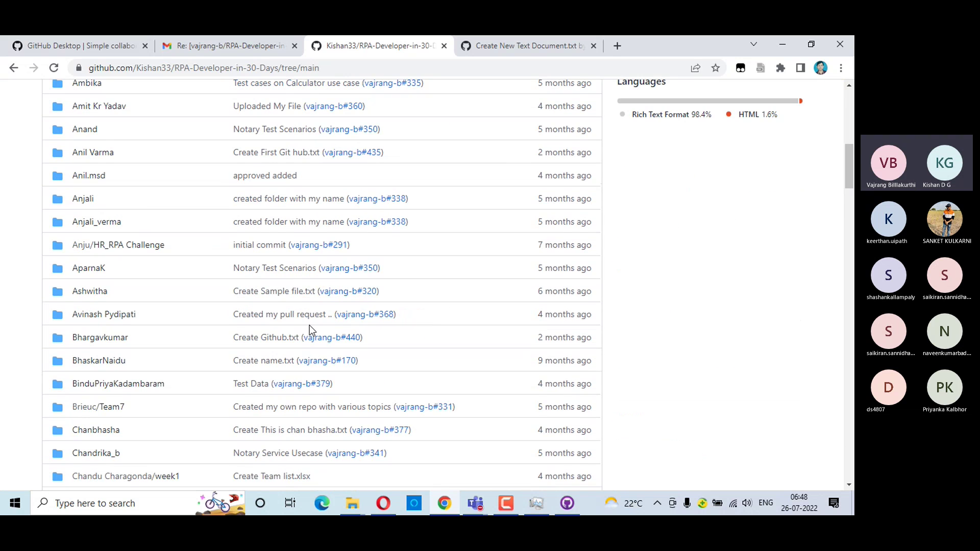
scroll(309, 326, up, 3)
scroll(309, 331, up, 5)
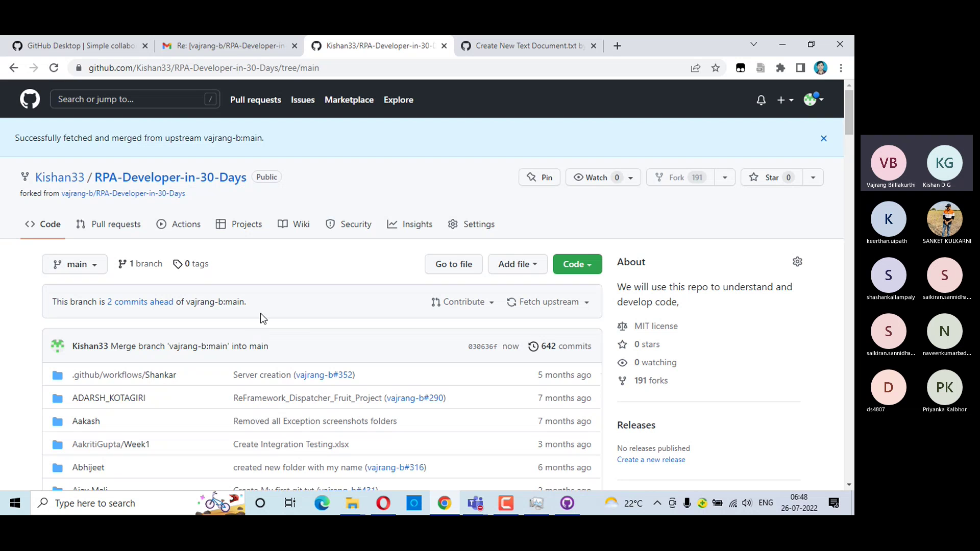
click(568, 504)
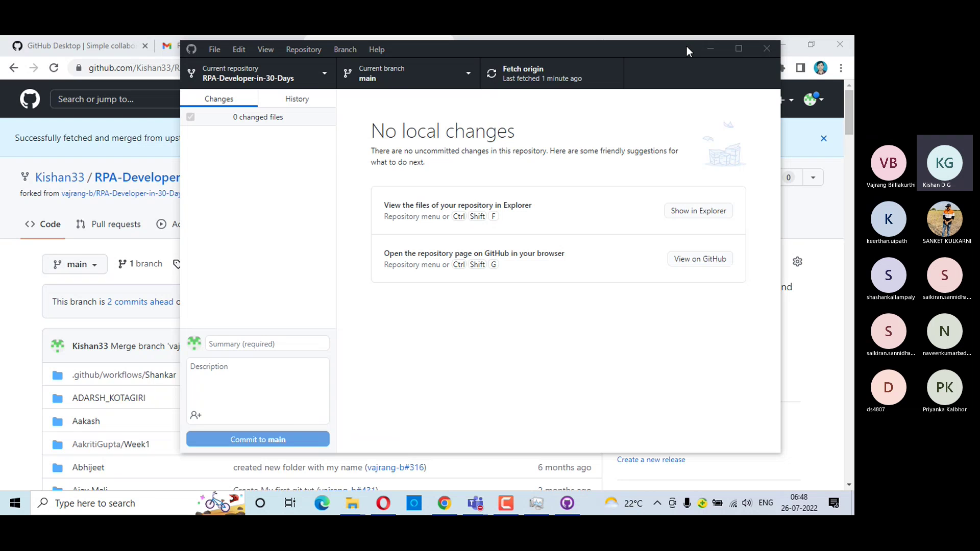
Fetch and pull the 7 incoming commits into local main, then minimise GitHub Desktop
drag(687, 46, 670, 121)
click(477, 146)
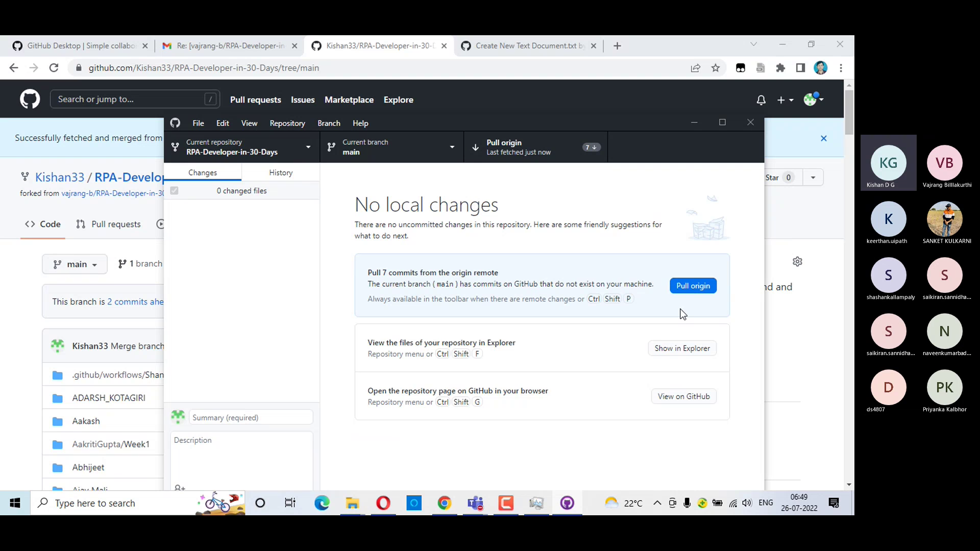
click(687, 286)
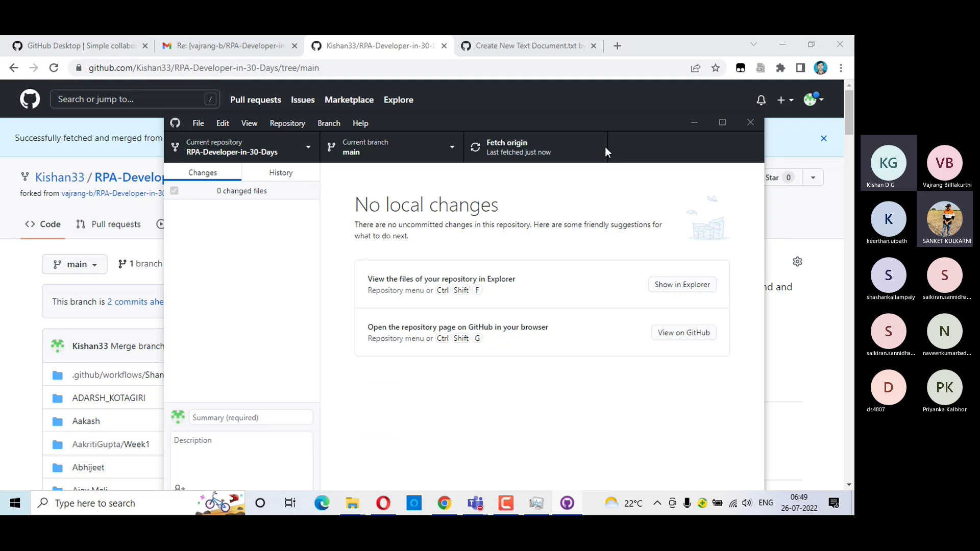
drag(605, 119, 609, 89)
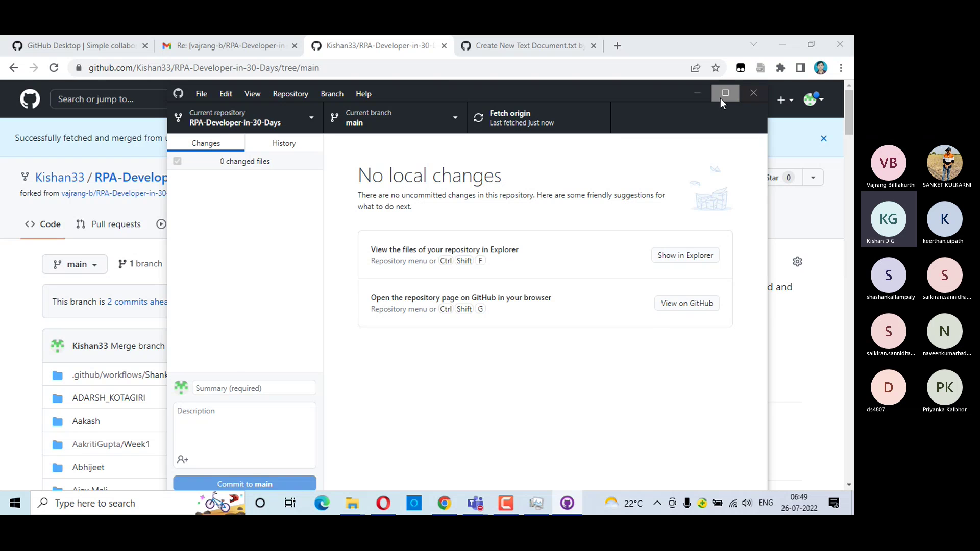
click(702, 93)
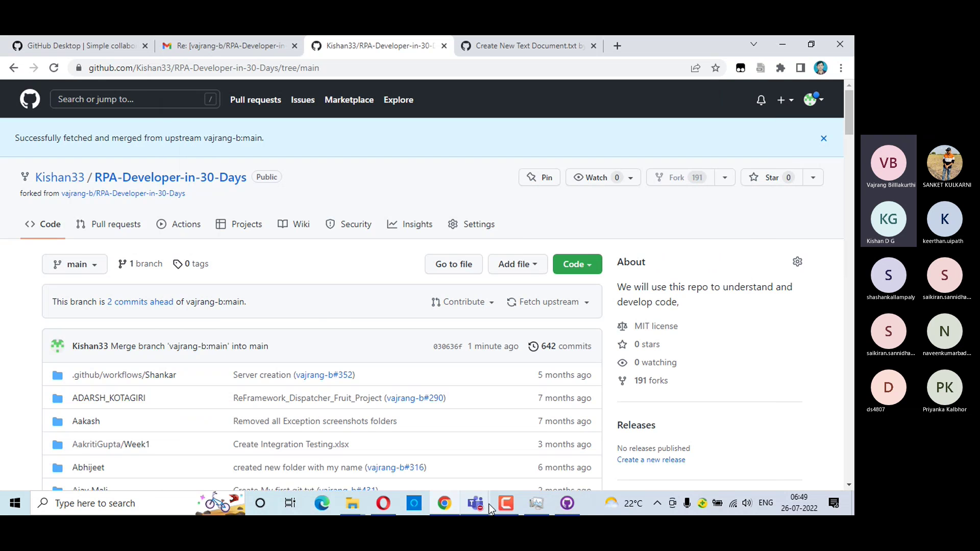
Bring up the project team july 2022 meeting window and end the screen share
mouse_move(489, 504)
click(501, 427)
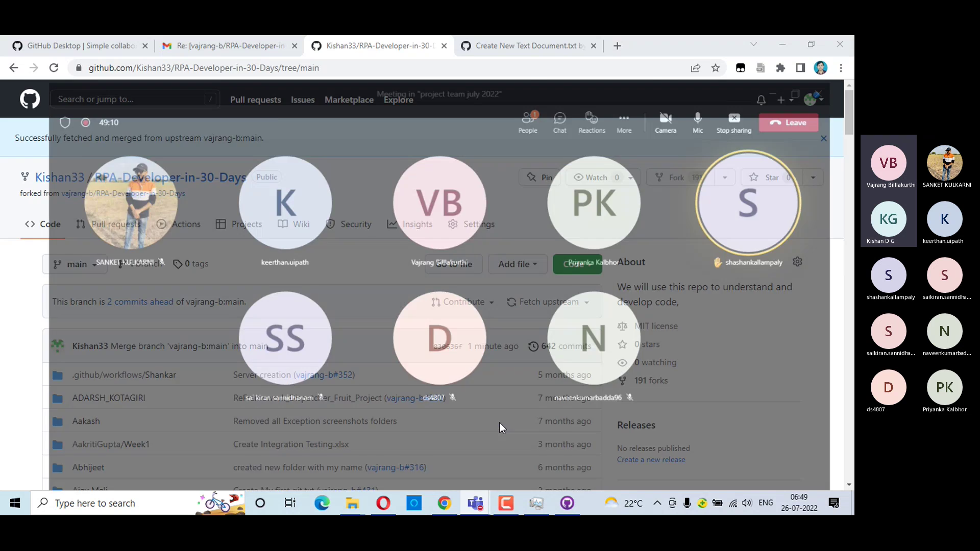
click(750, 78)
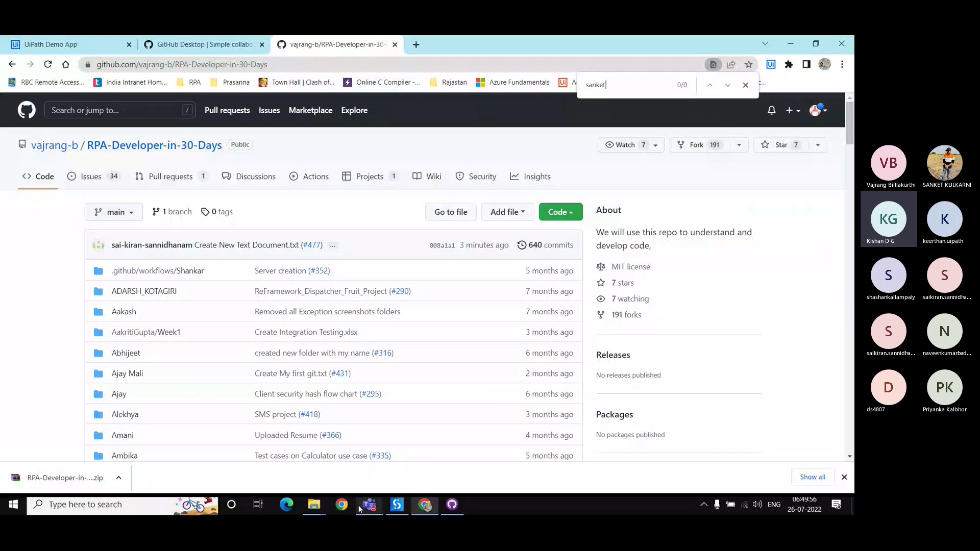
Confirm the personal folder's New Text Document reads hello, close Notepad, and return to Chrome
mouse_move(310, 510)
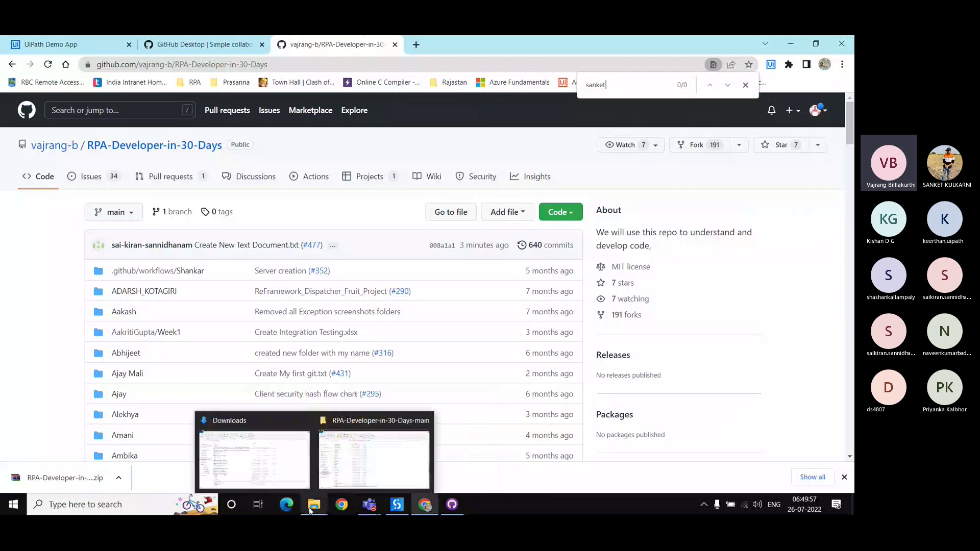
click(376, 457)
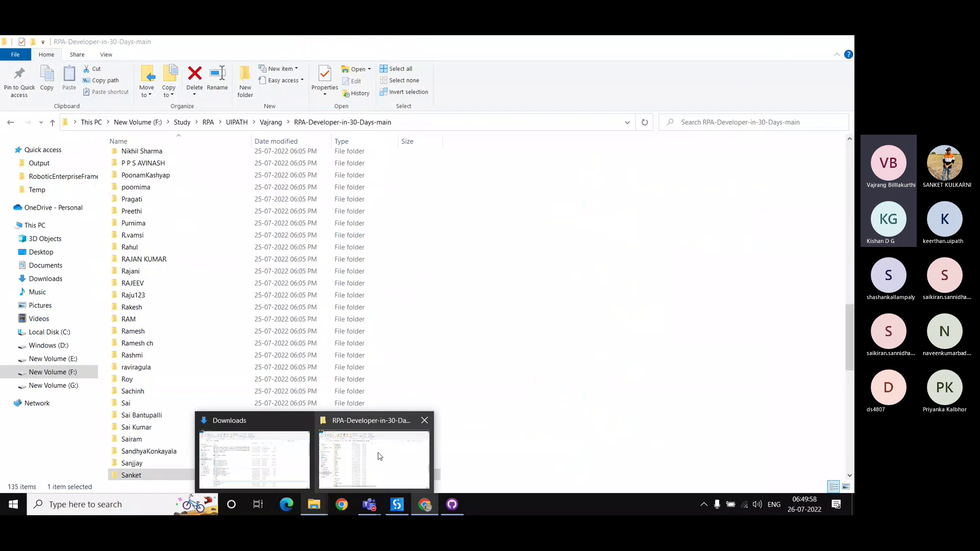
double_click(158, 478)
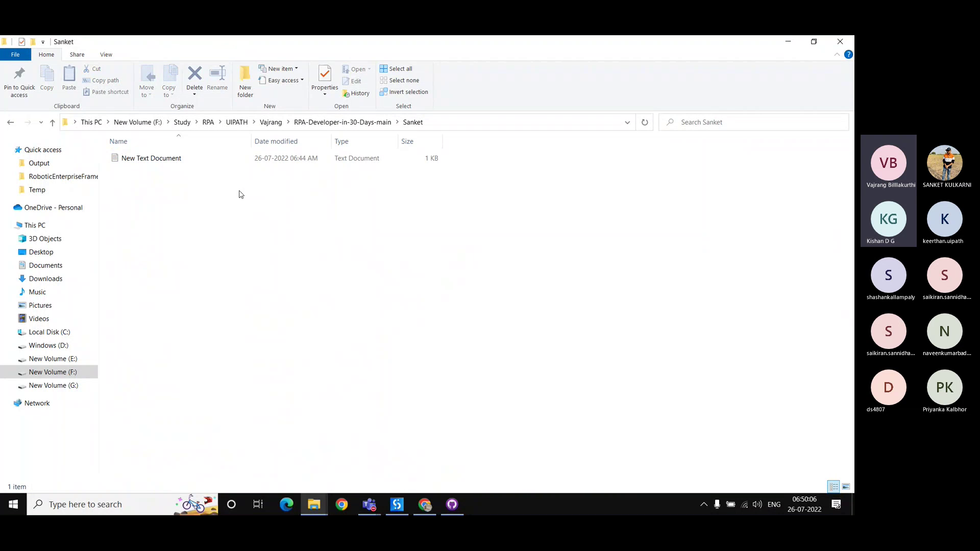
double_click(351, 159)
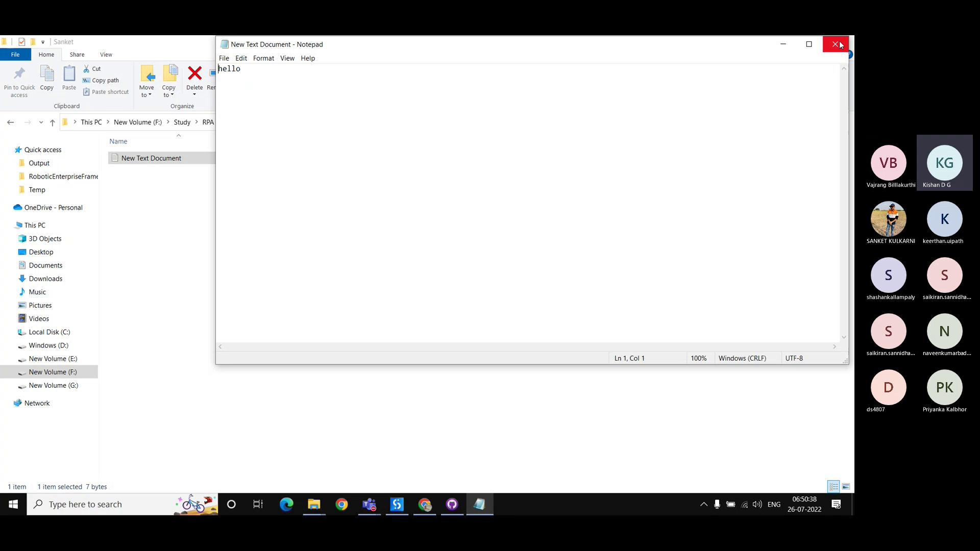
click(836, 44)
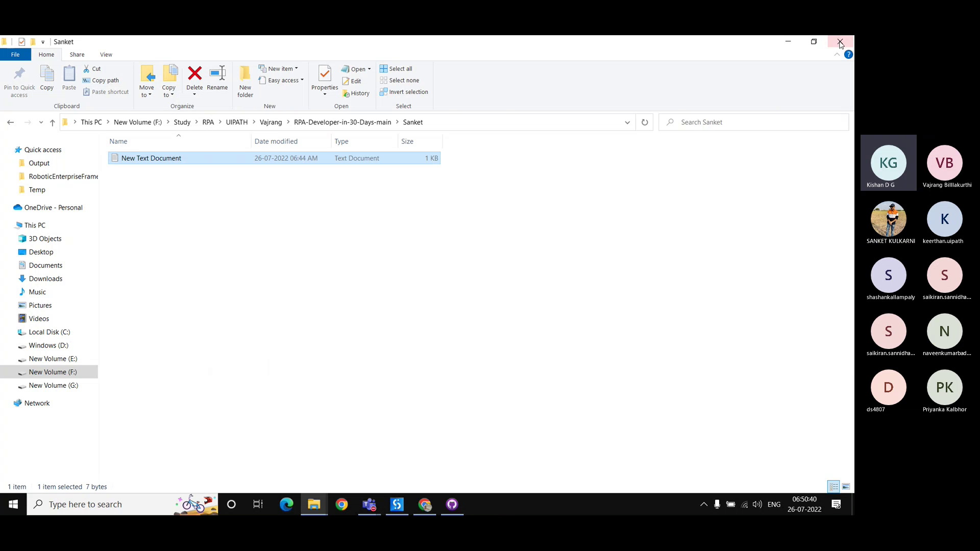
click(436, 501)
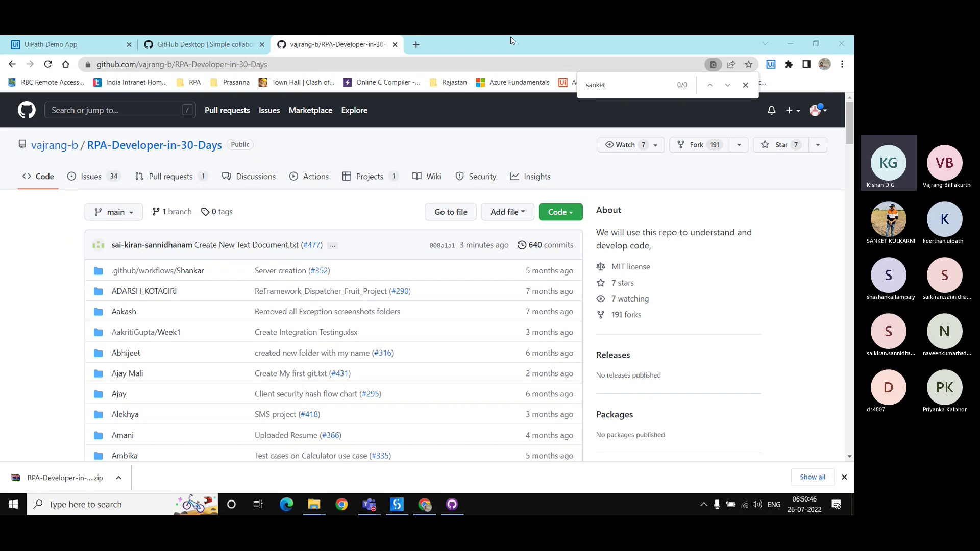
View the GitHub Desktop download page, return to the repository tab, and bring up GitHub Desktop
click(212, 51)
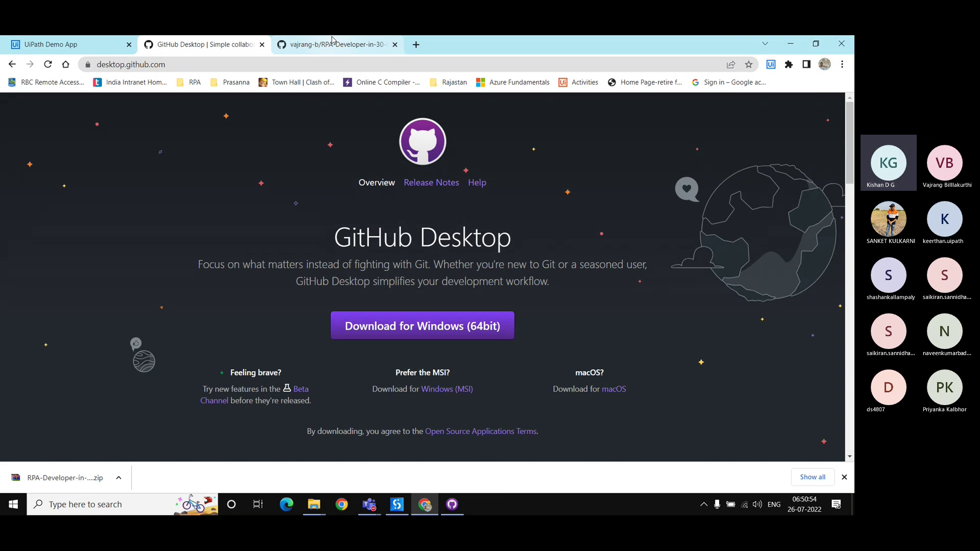
click(332, 41)
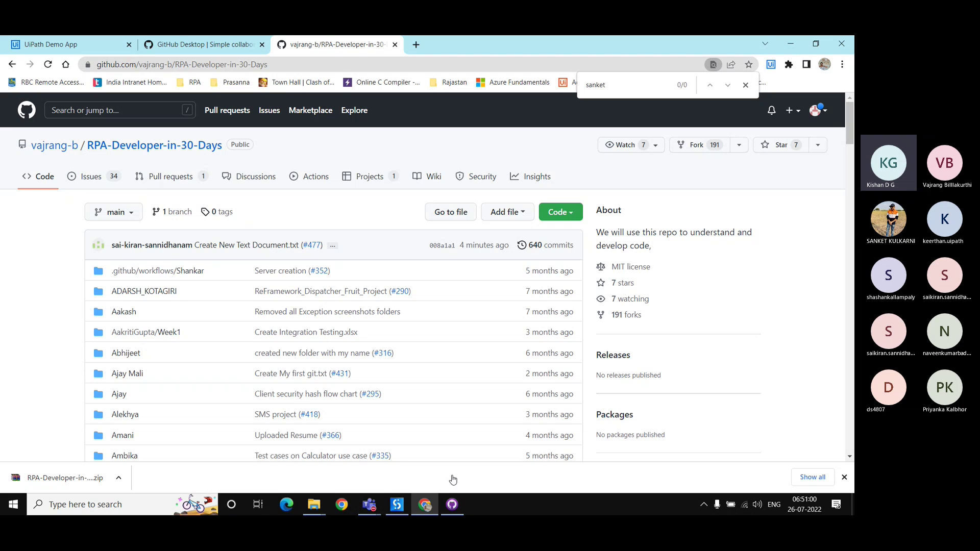
click(451, 504)
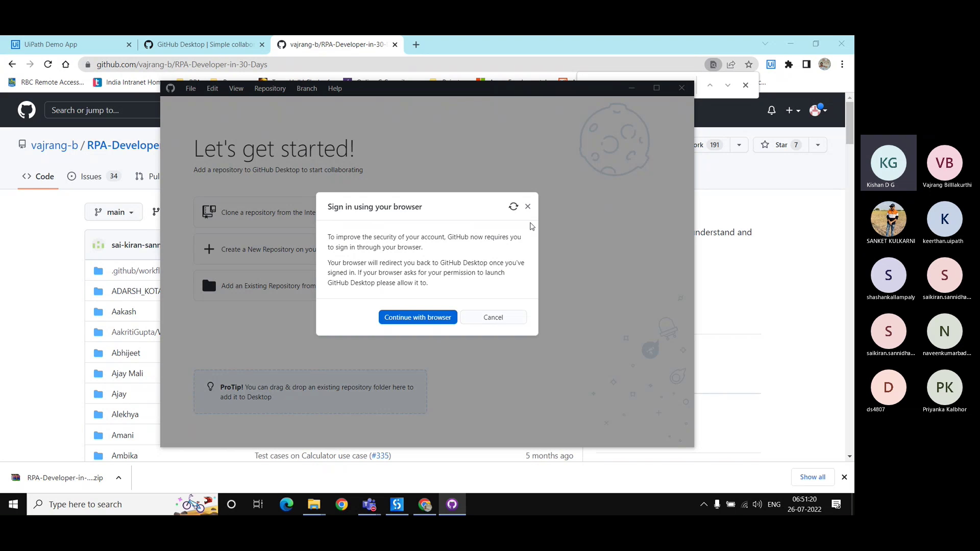
Dismiss the browser sign-in prompt and open GitHub Desktop's Options settings
click(527, 208)
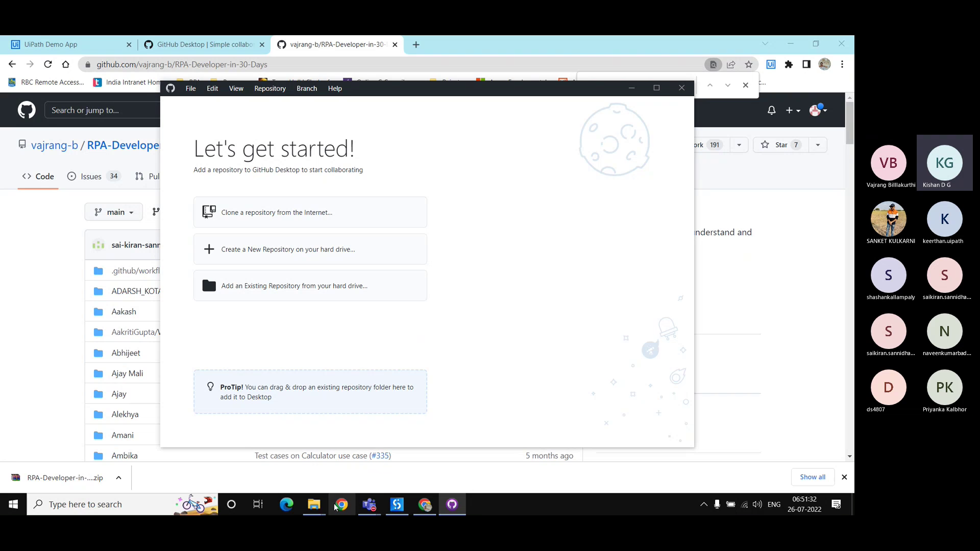
mouse_move(325, 508)
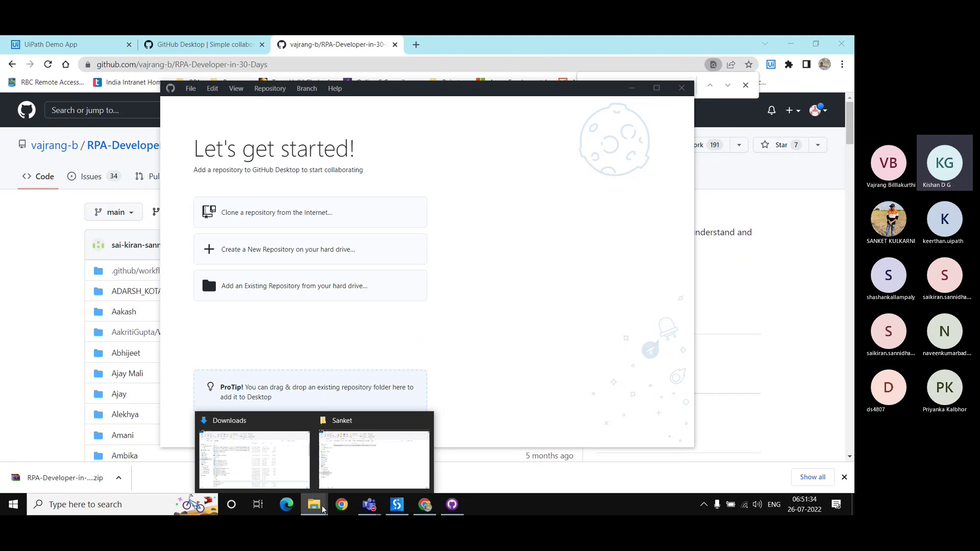
click(191, 89)
key(Escape)
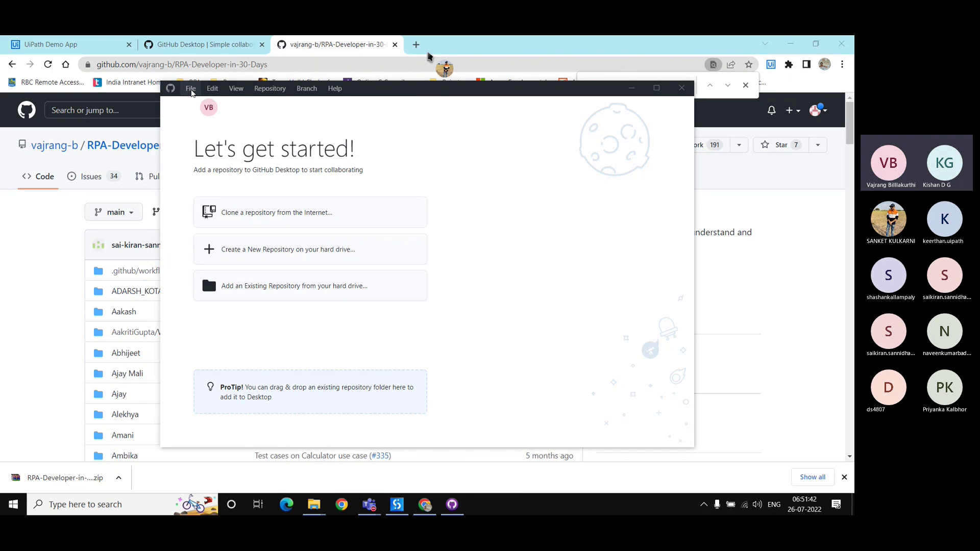
click(192, 91)
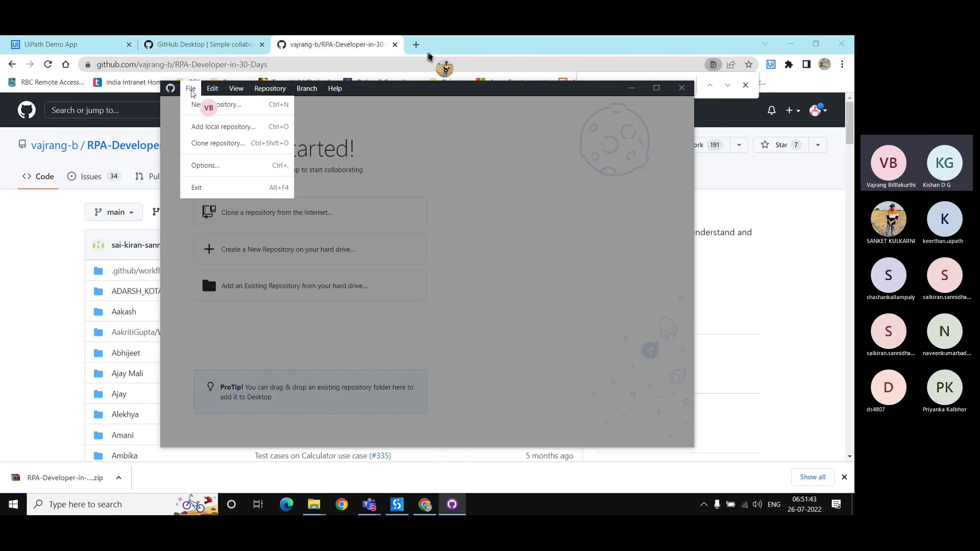
click(215, 167)
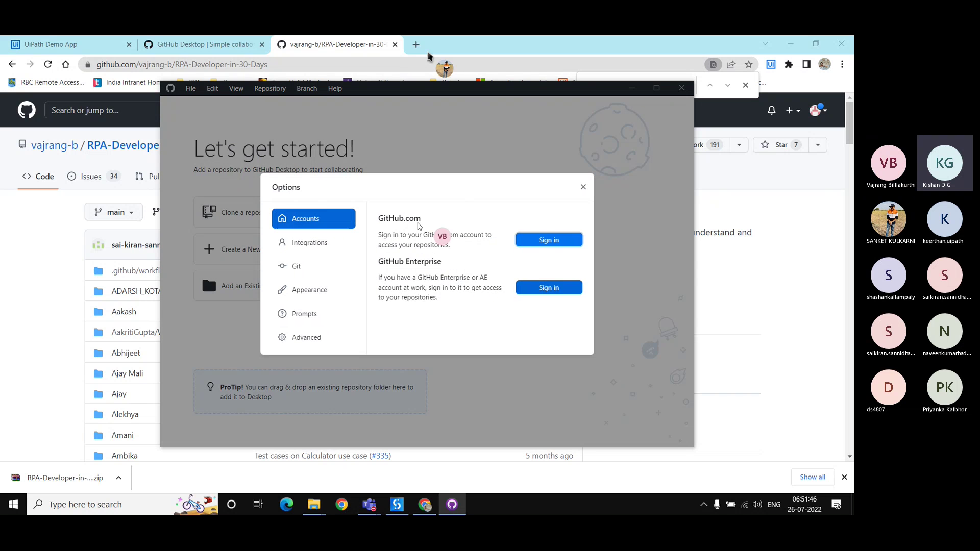
Sign in to GitHub.com via the browser, authorizing GitHub Desktop and always allowing github.com to open it
click(535, 240)
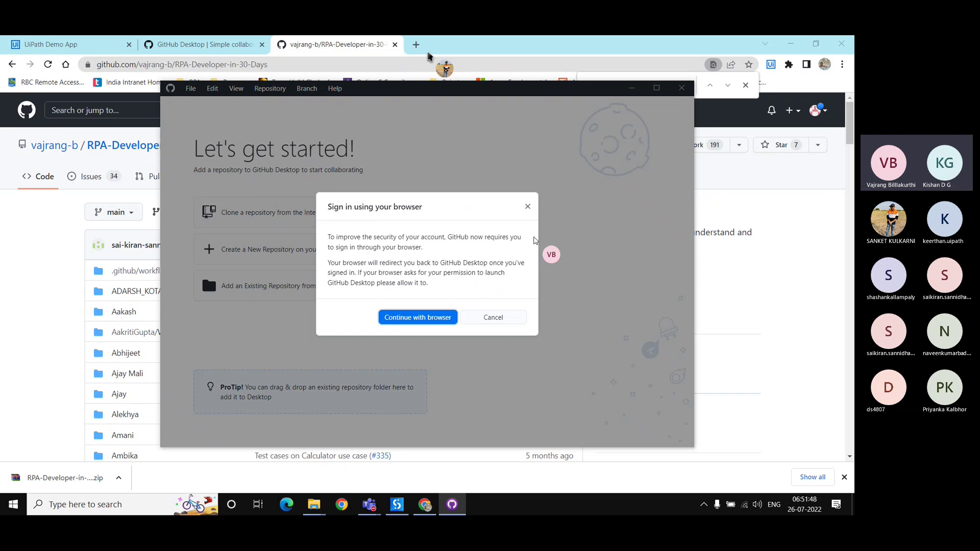
click(411, 318)
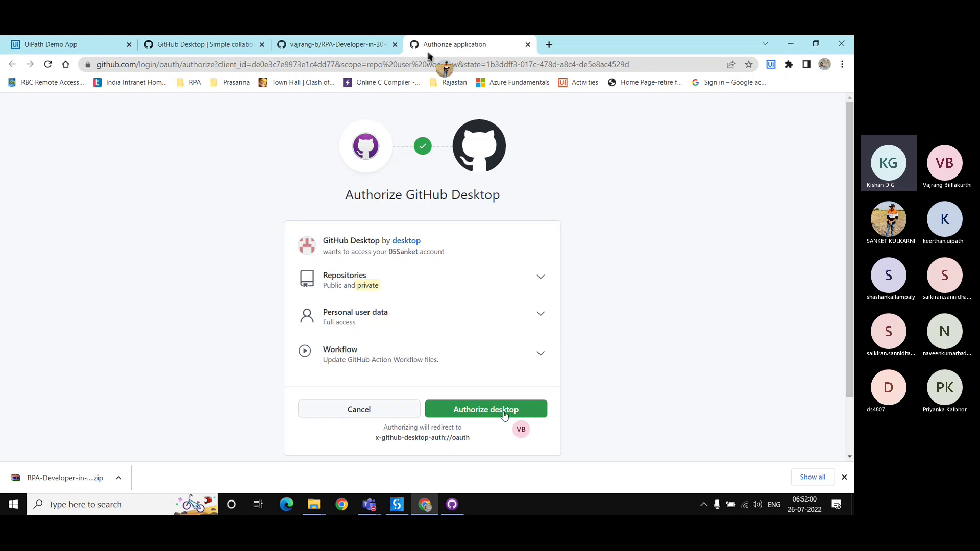
click(504, 415)
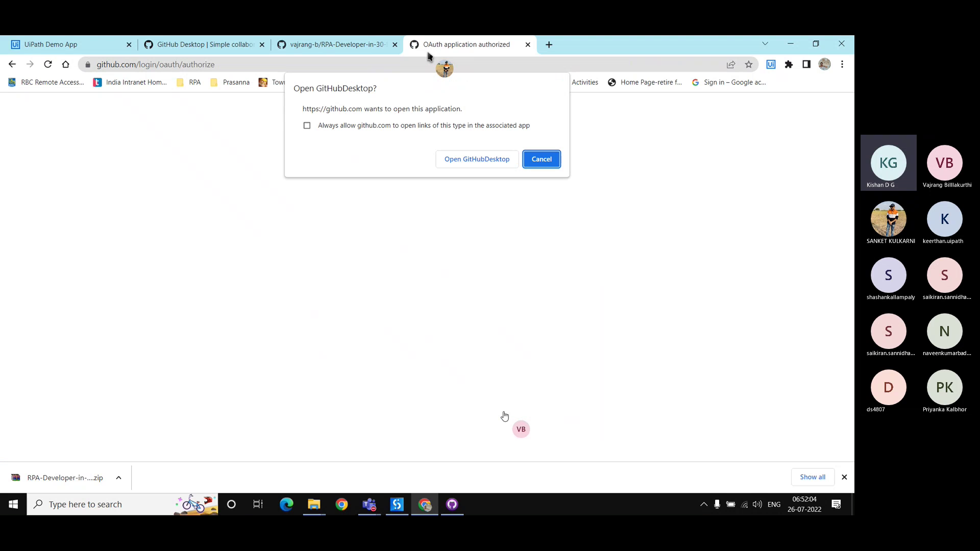
click(442, 127)
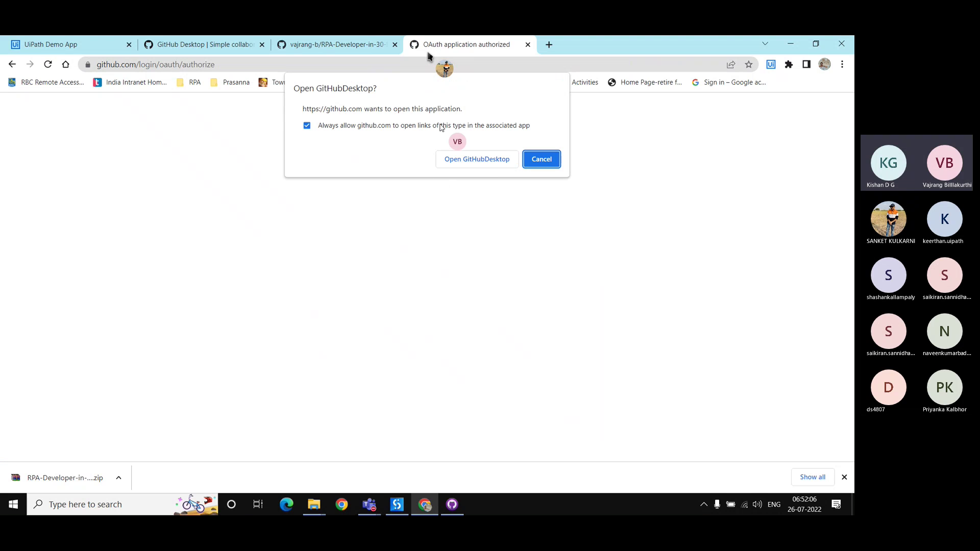
click(468, 161)
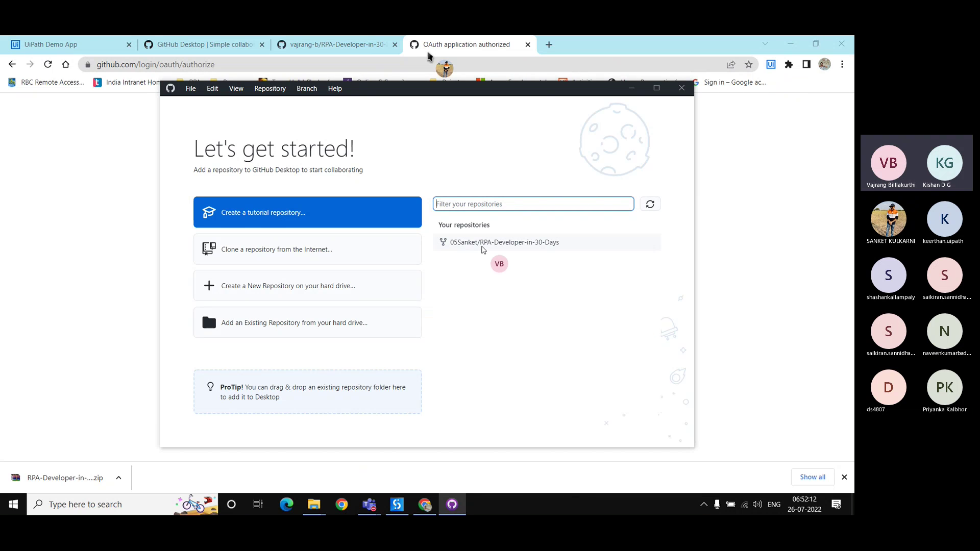
Select the RPA-Developer-in-30-Days fork to clone and choose a custom local path
click(483, 248)
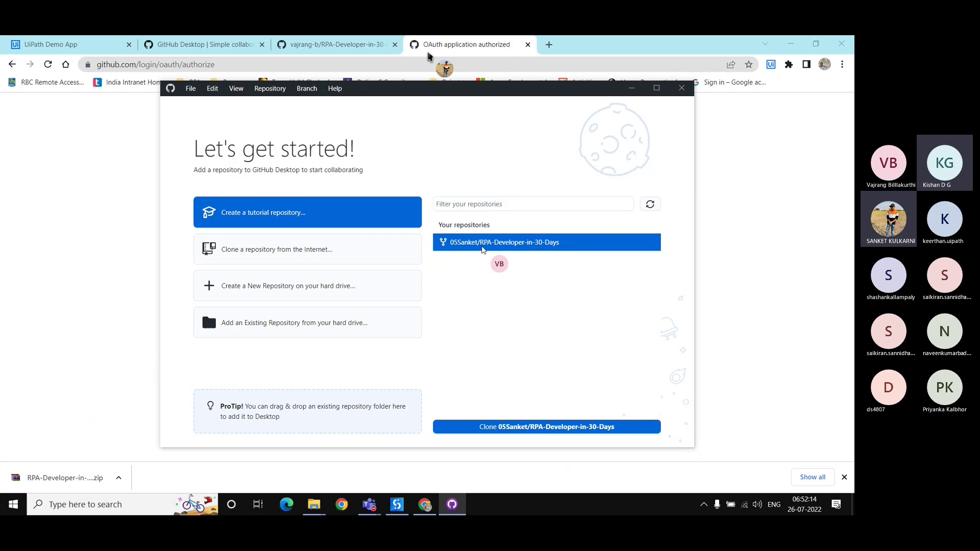
click(511, 429)
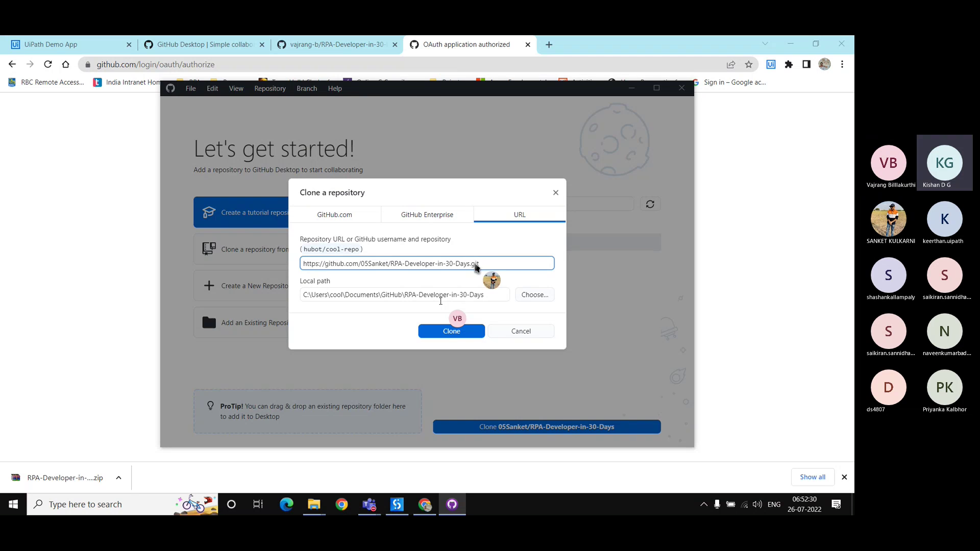
click(533, 296)
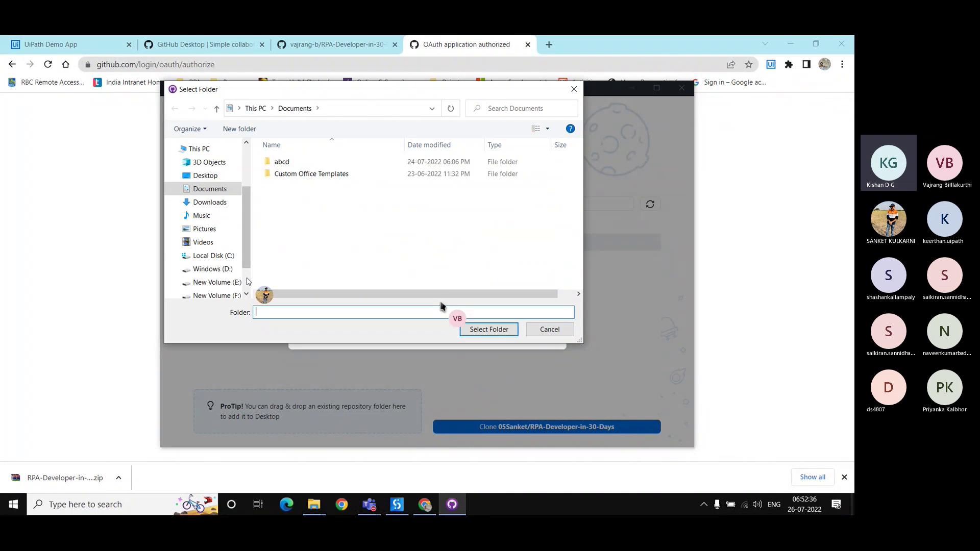
Set the clone location to F:\Study\RPA\UIPATH\<personal folder>\Folder and clone the fork there
scroll(240, 271, down, 1)
click(213, 254)
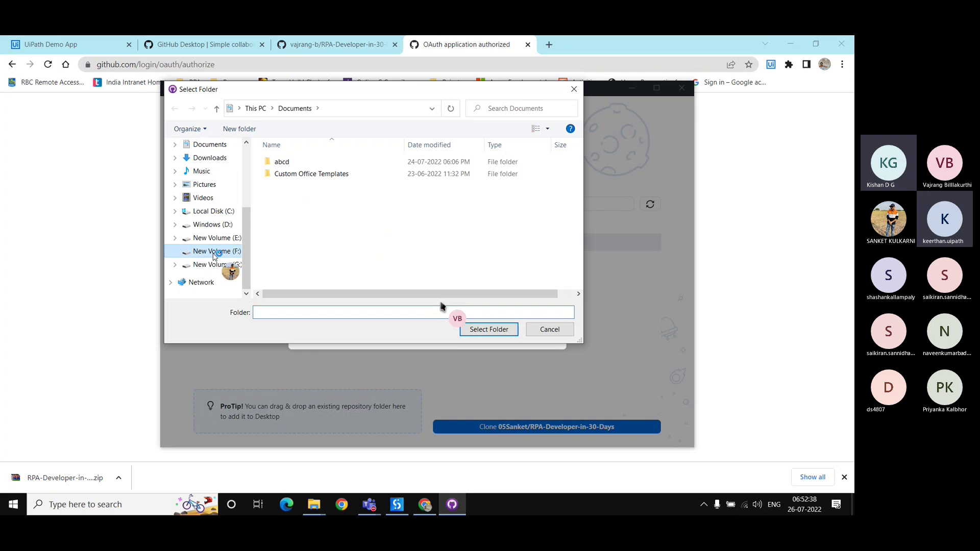
click(302, 249)
double_click(301, 249)
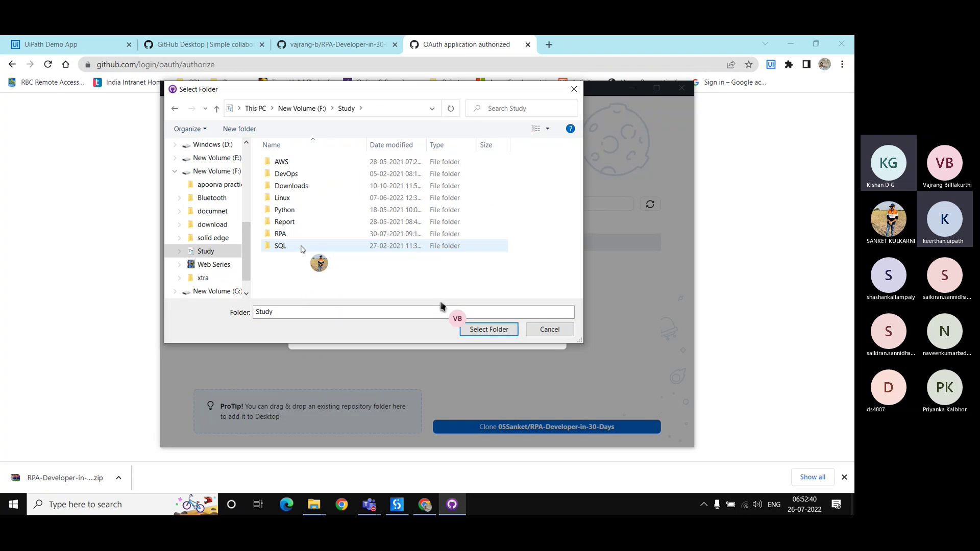
double_click(288, 235)
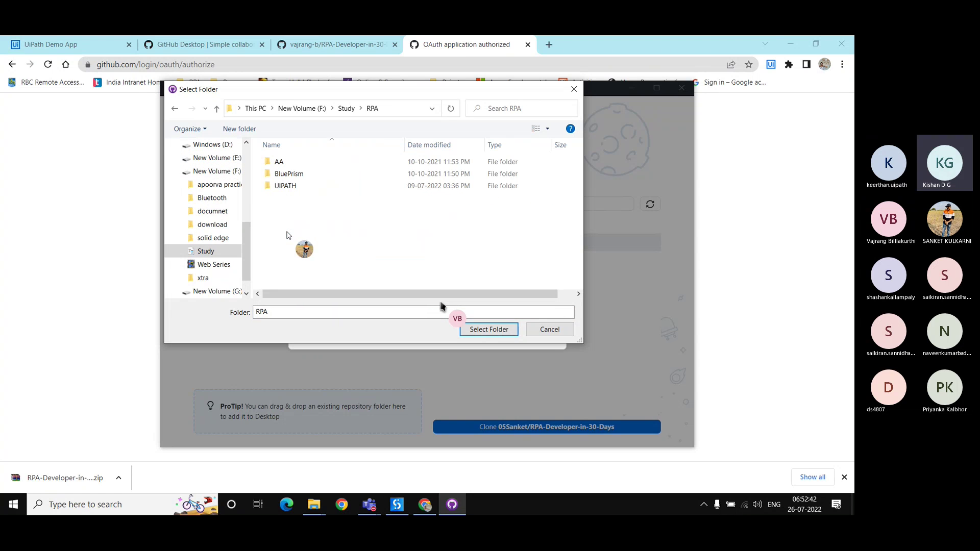
click(289, 187)
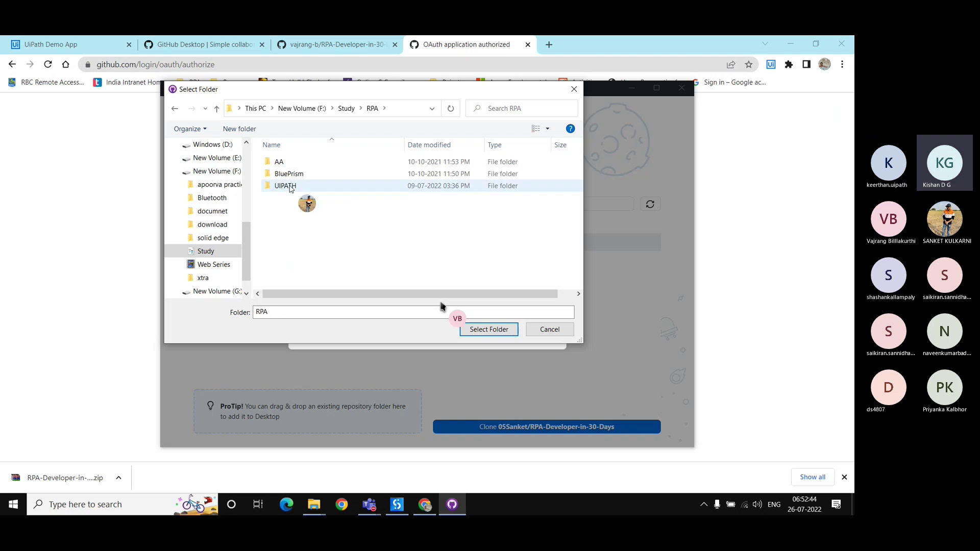
double_click(290, 186)
click(288, 210)
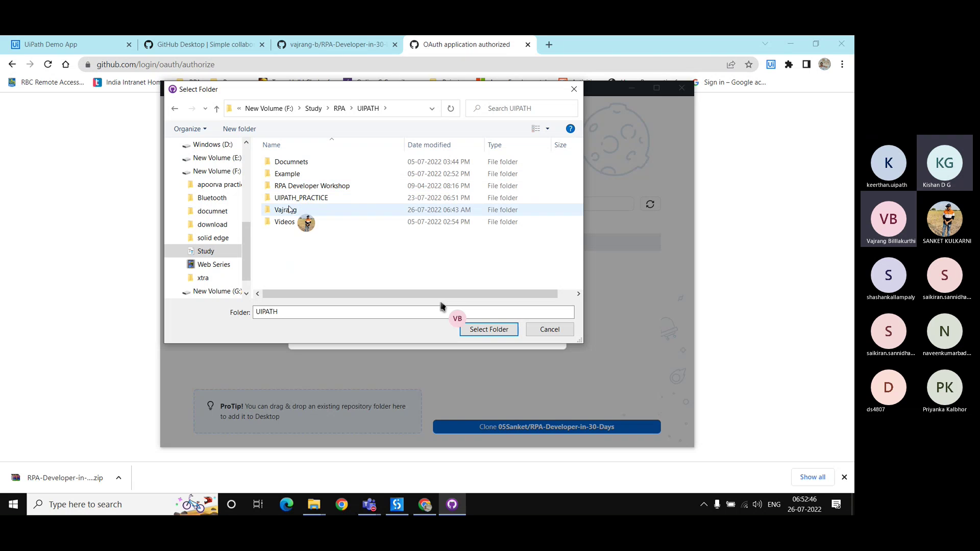
double_click(288, 209)
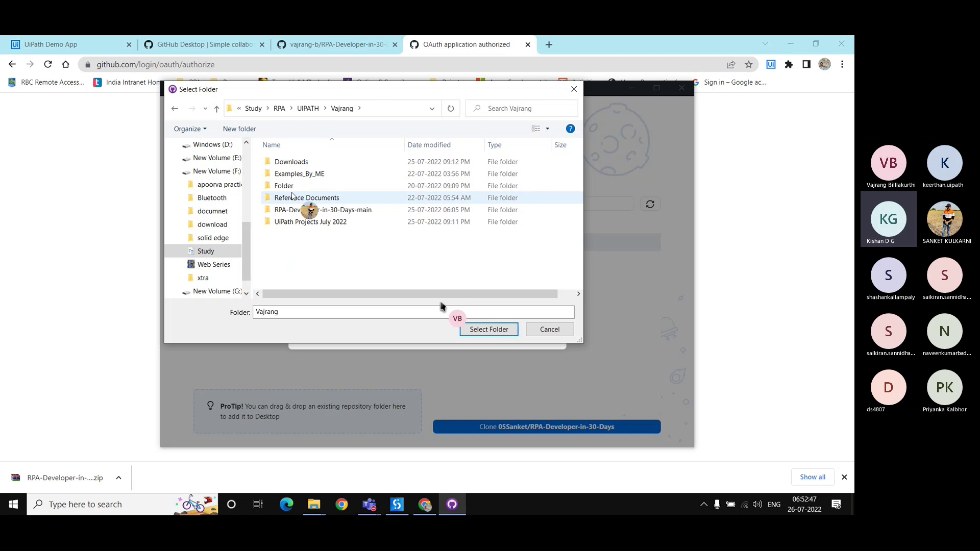
double_click(284, 186)
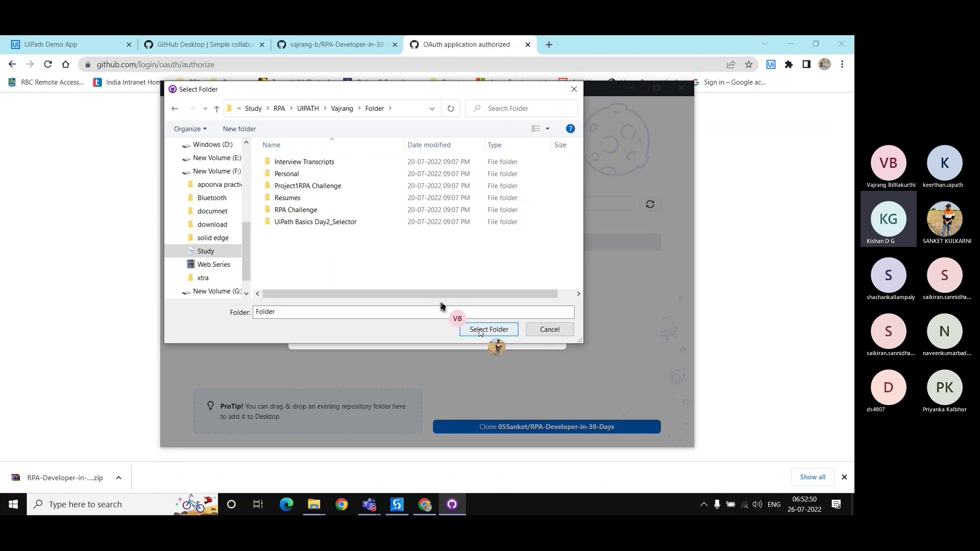
click(486, 328)
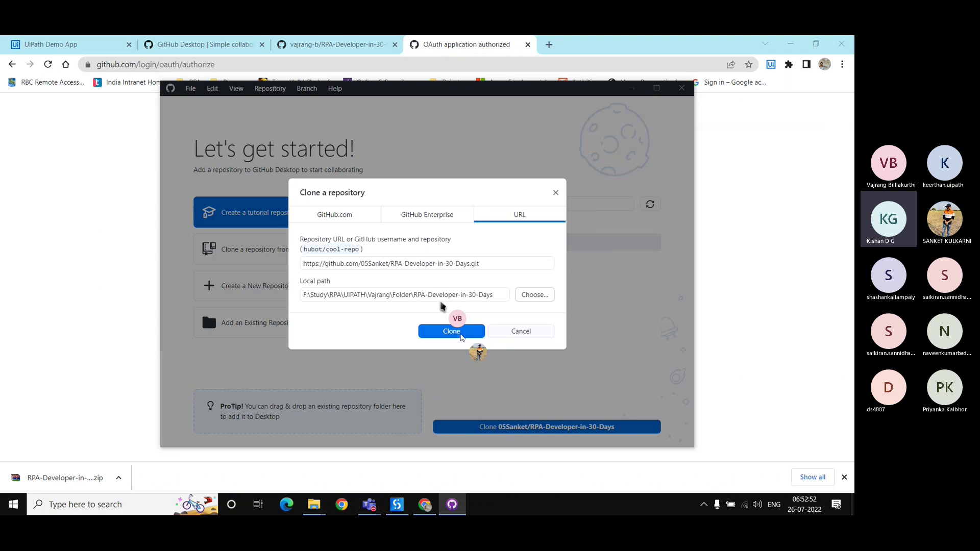
click(461, 335)
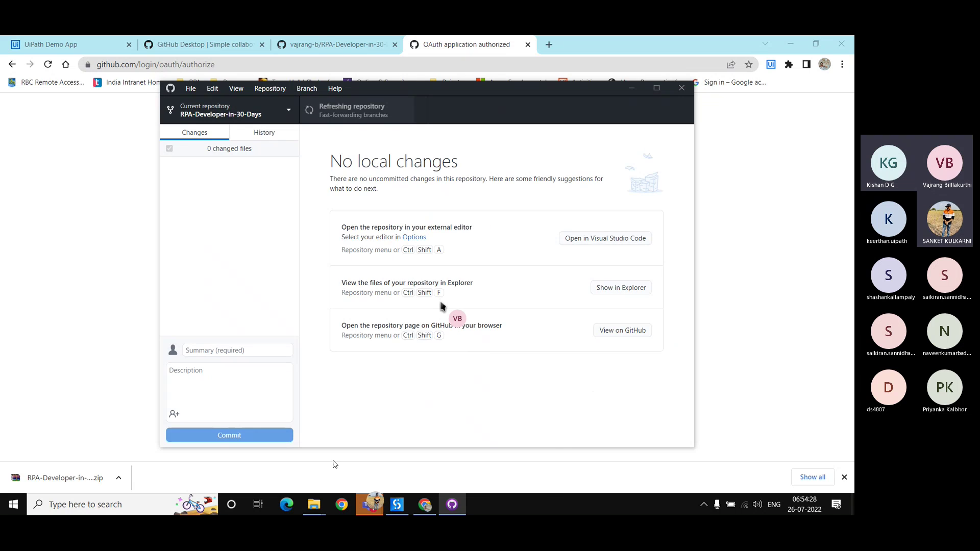
mouse_move(307, 508)
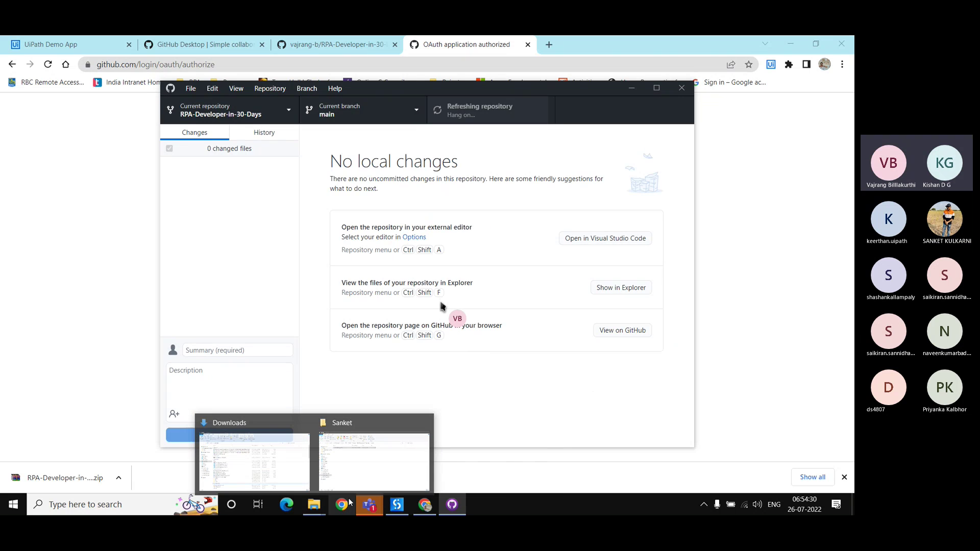
Navigate File Explorer into the cloned RPA-Developer-in-30-Days folder under Folder
click(358, 473)
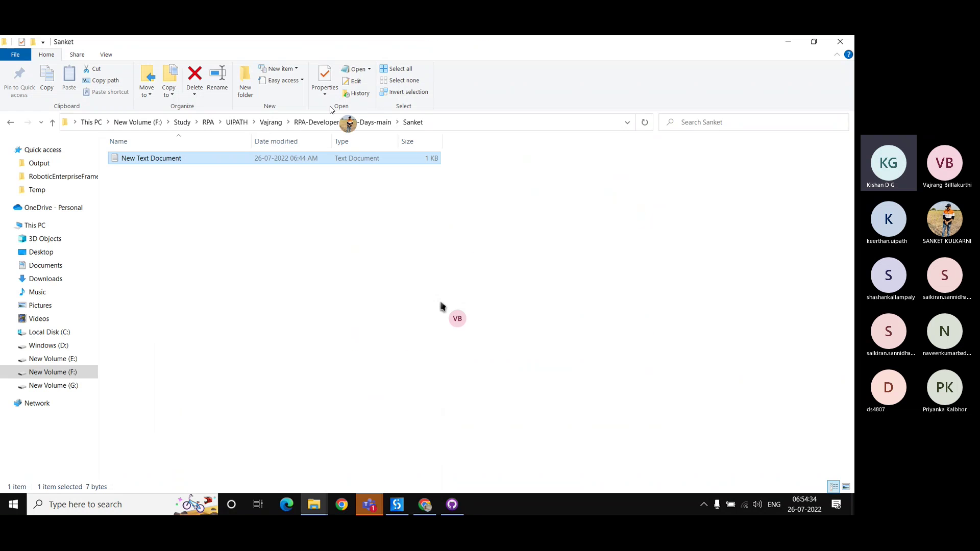
click(270, 122)
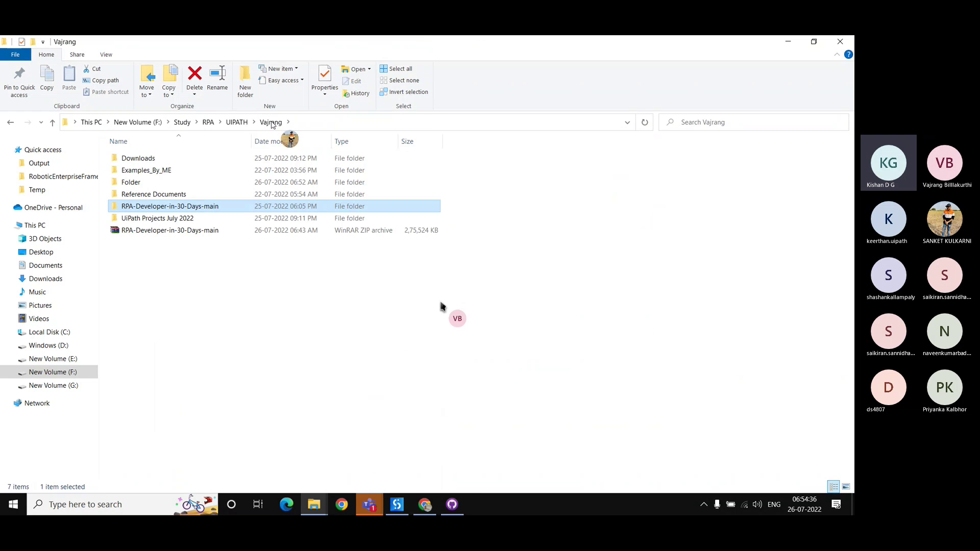
double_click(131, 183)
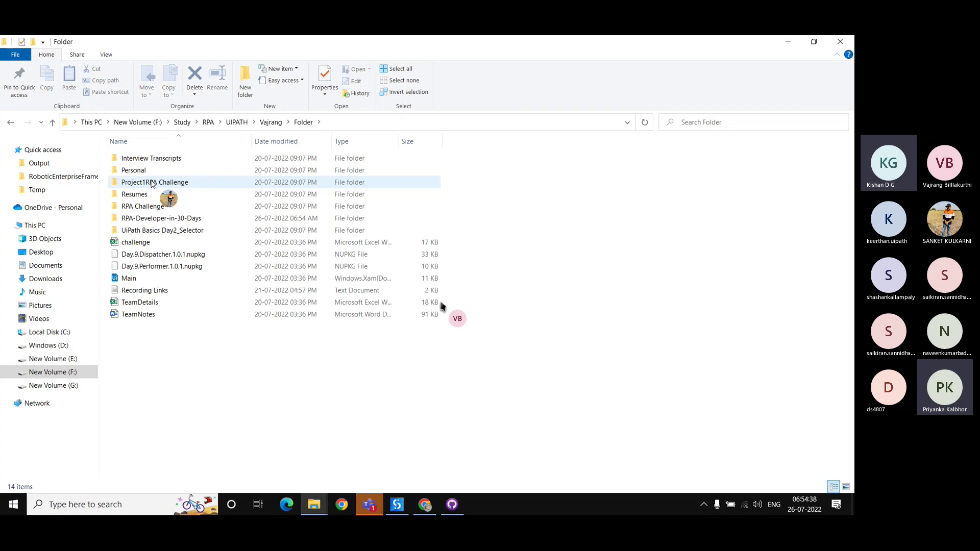
click(158, 221)
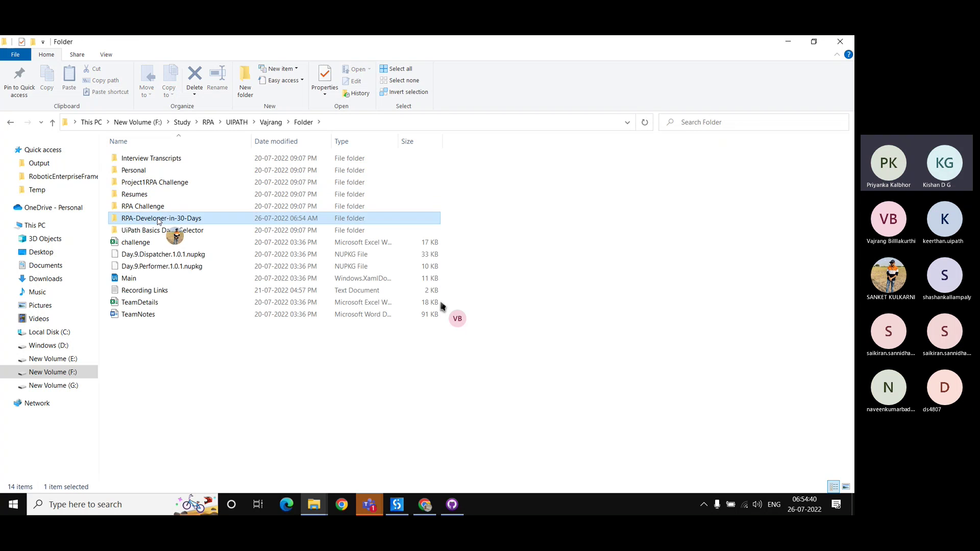
double_click(159, 221)
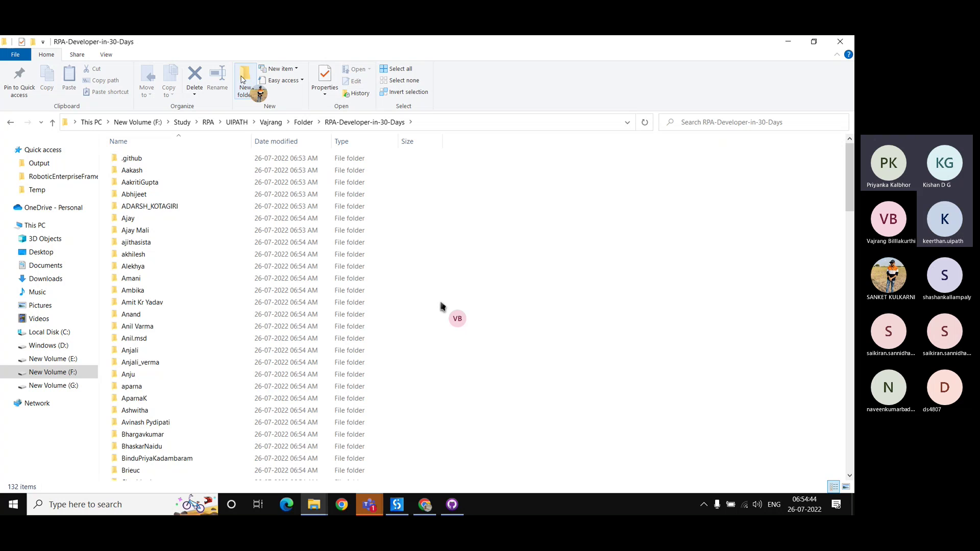
Create a new folder named after the participant in the cloned repository and open it
click(243, 79)
text(S)
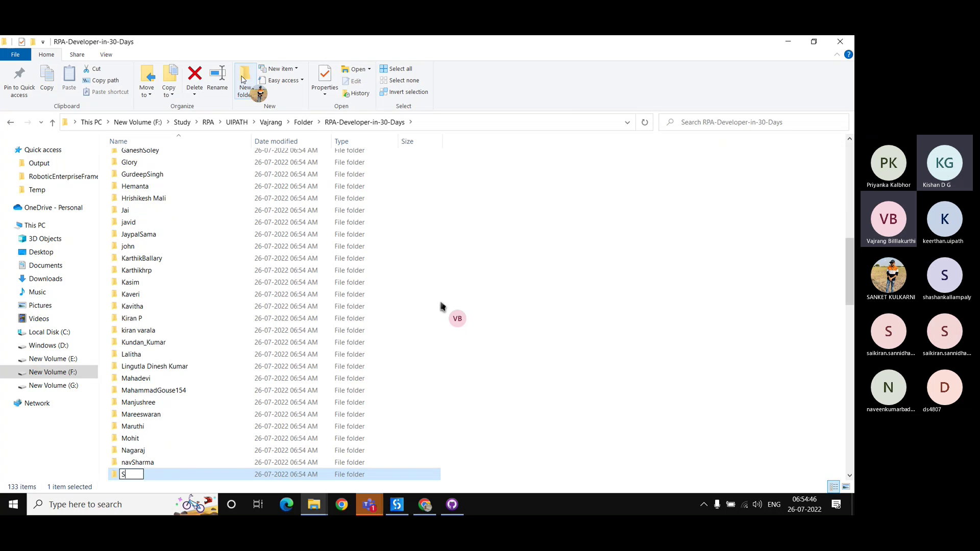
text(anket)
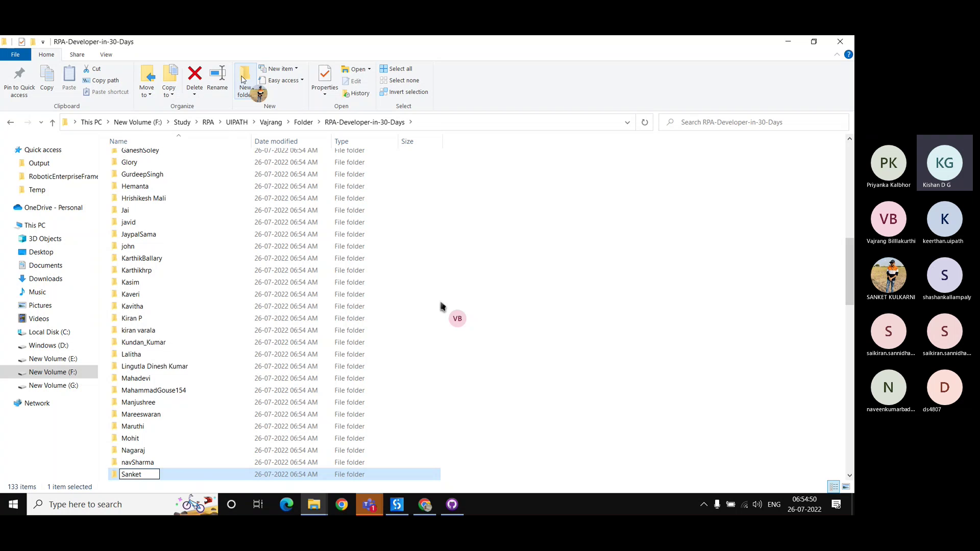
key(Return)
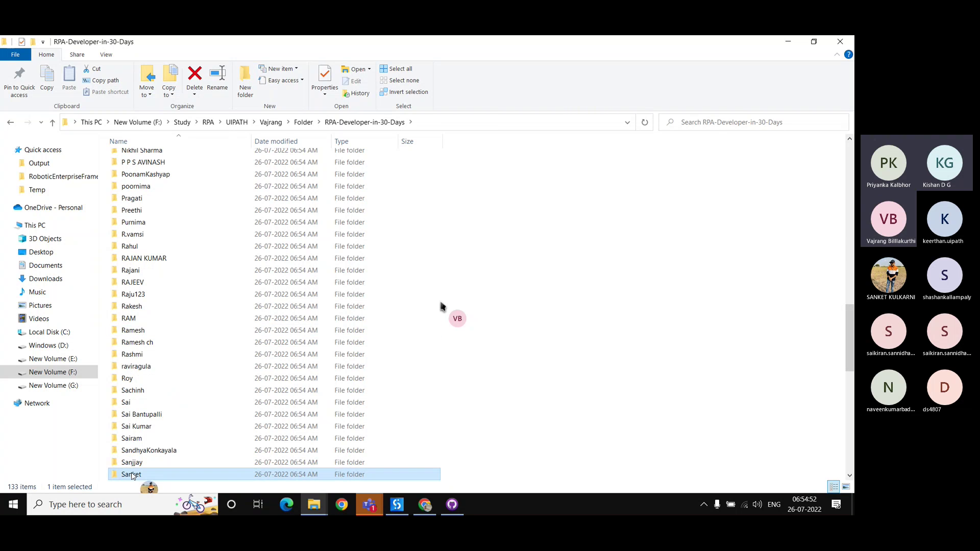
double_click(133, 474)
Create a text document named 'ss' in the personal folder and open it in Notepad
right_click(235, 197)
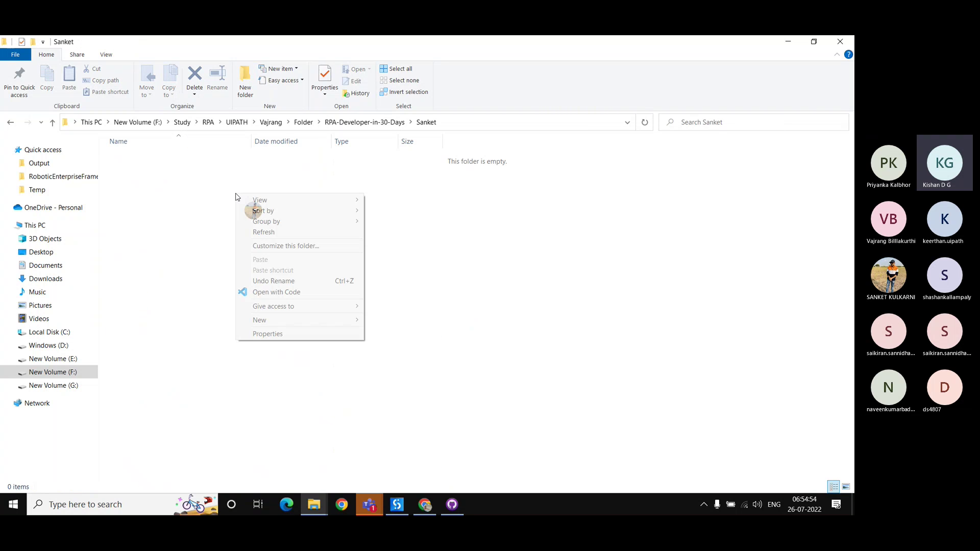
click(369, 506)
click(237, 196)
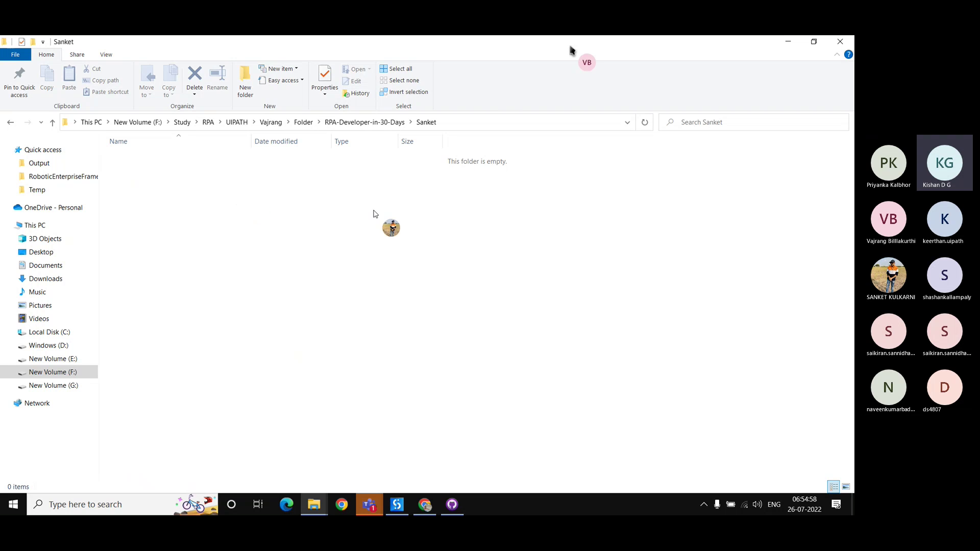
right_click(428, 192)
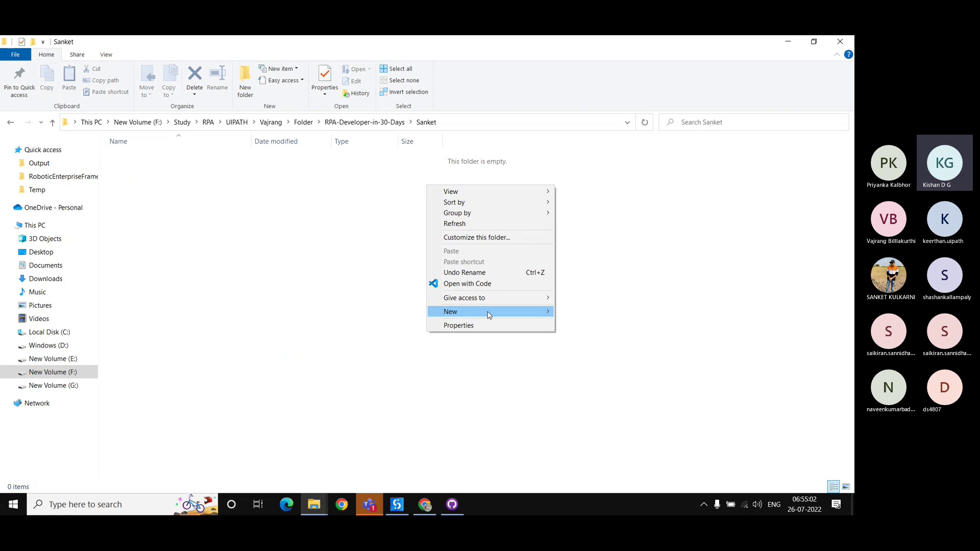
mouse_move(504, 308)
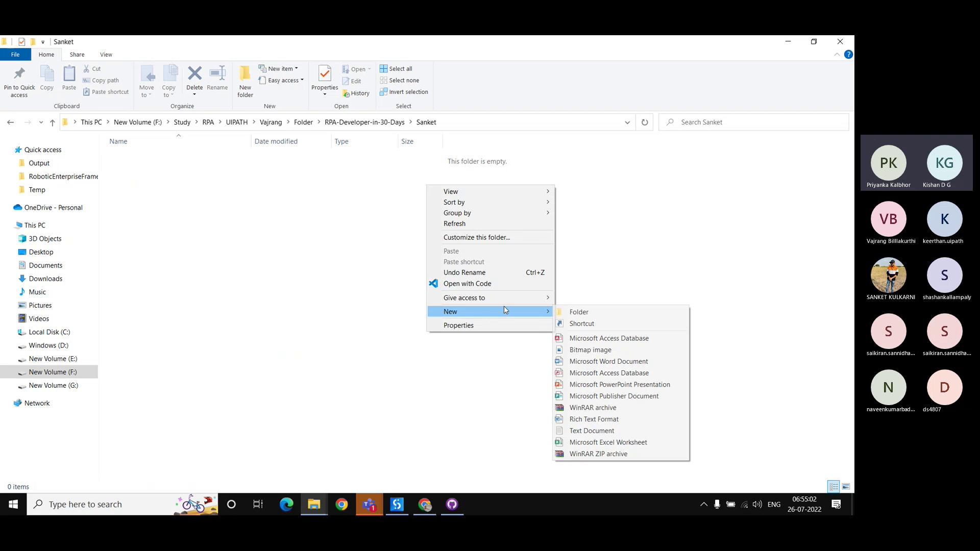
click(592, 431)
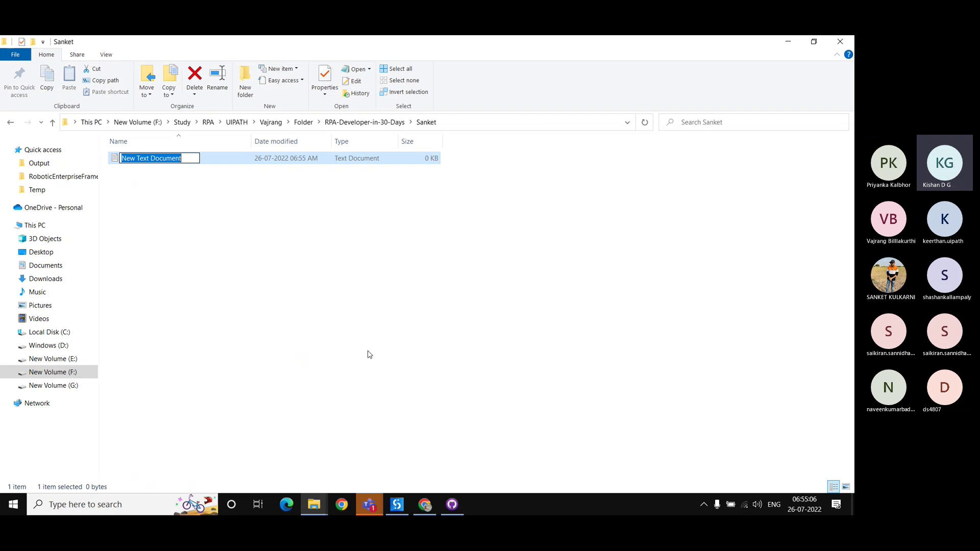
text(ss)
key(Return)
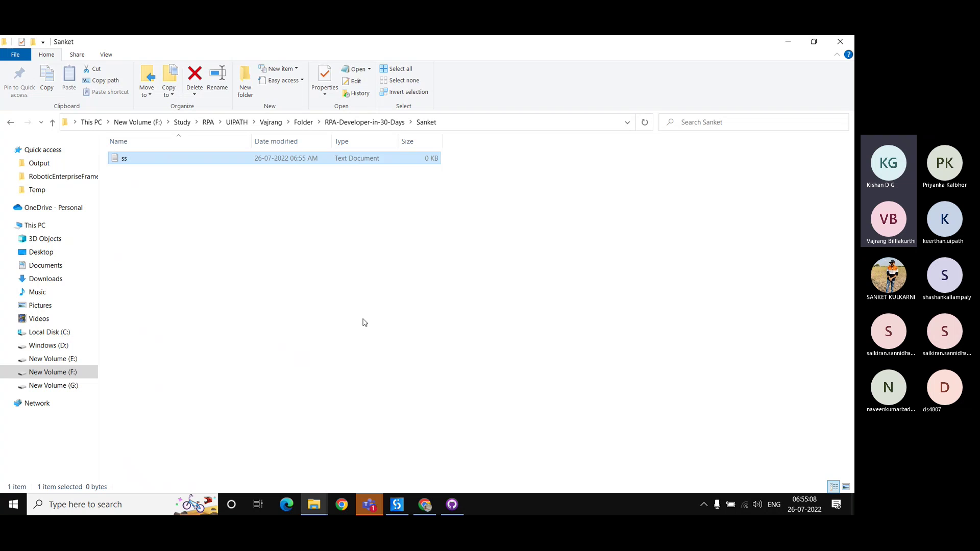
double_click(358, 162)
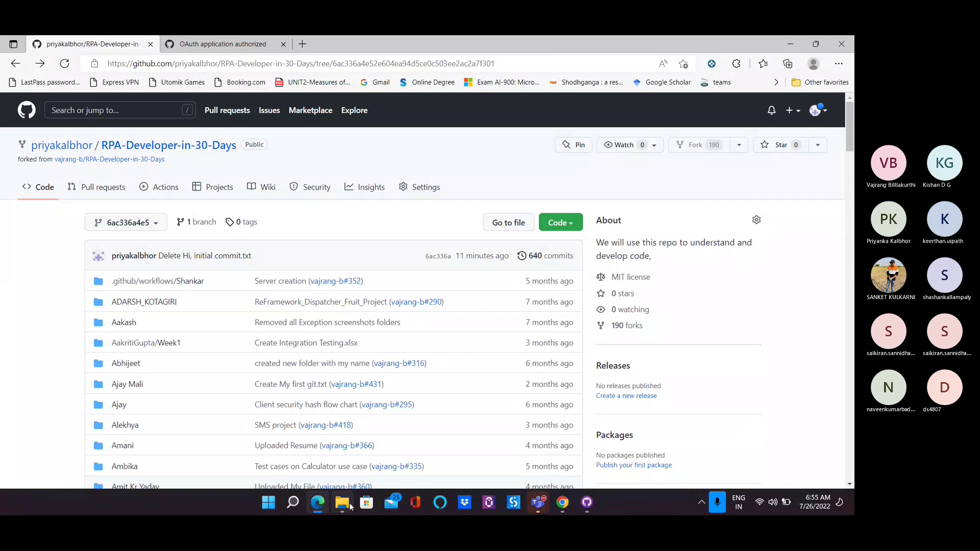
Open the 'hello' text file in the clone's personal folder, confirm it reads 'hi', and close it
mouse_move(351, 507)
click(334, 396)
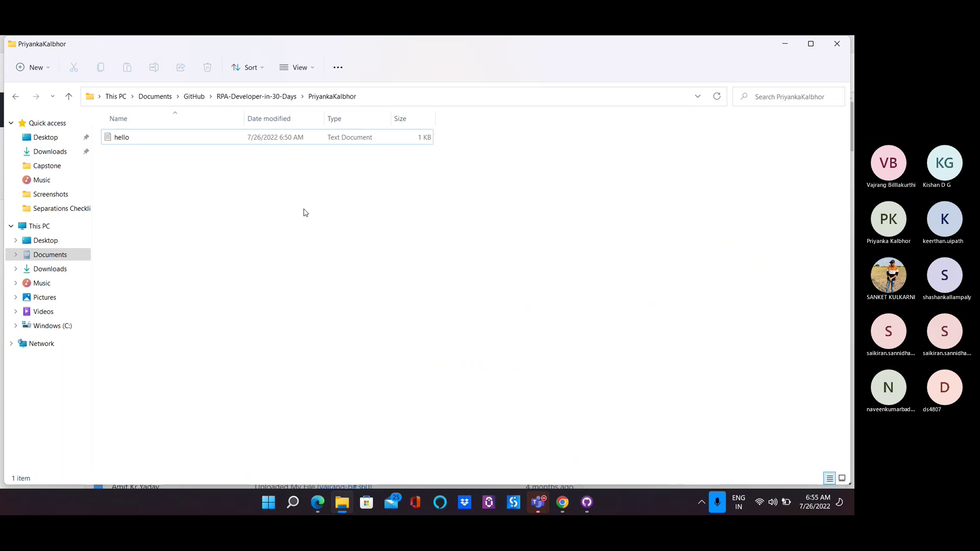
click(259, 98)
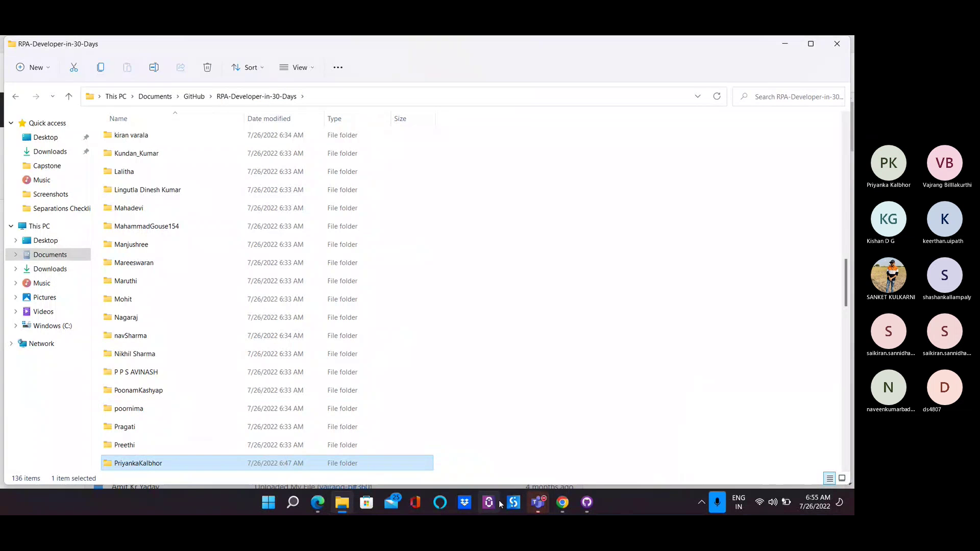
mouse_move(543, 507)
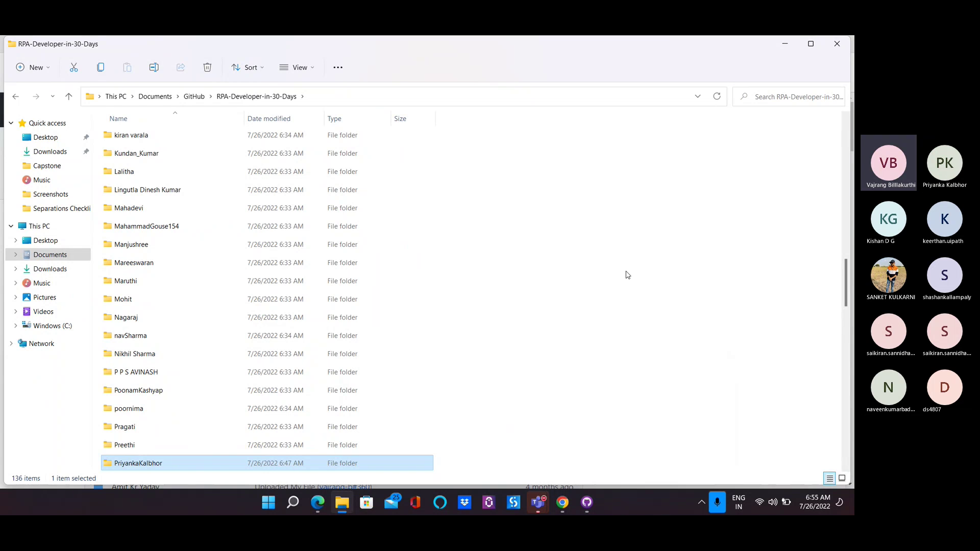
click(623, 240)
double_click(197, 462)
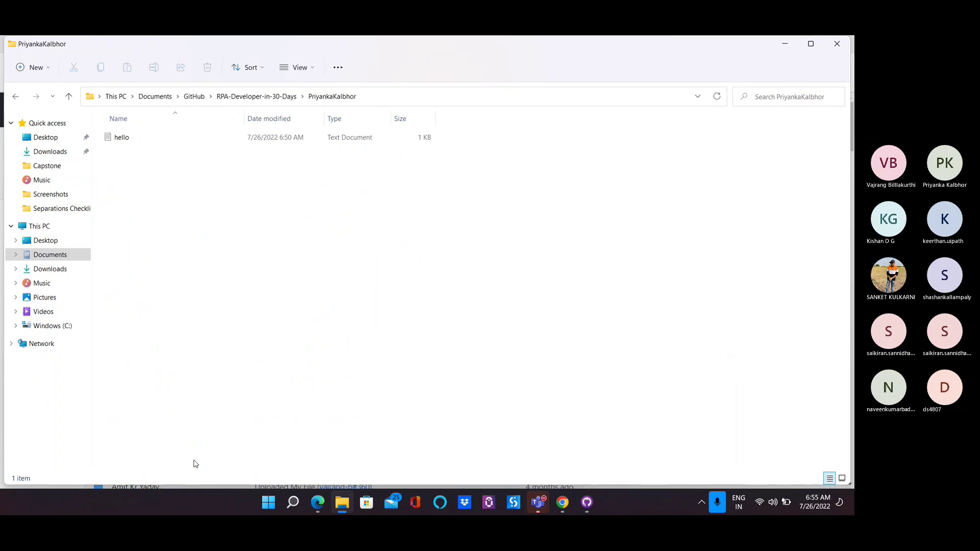
click(190, 136)
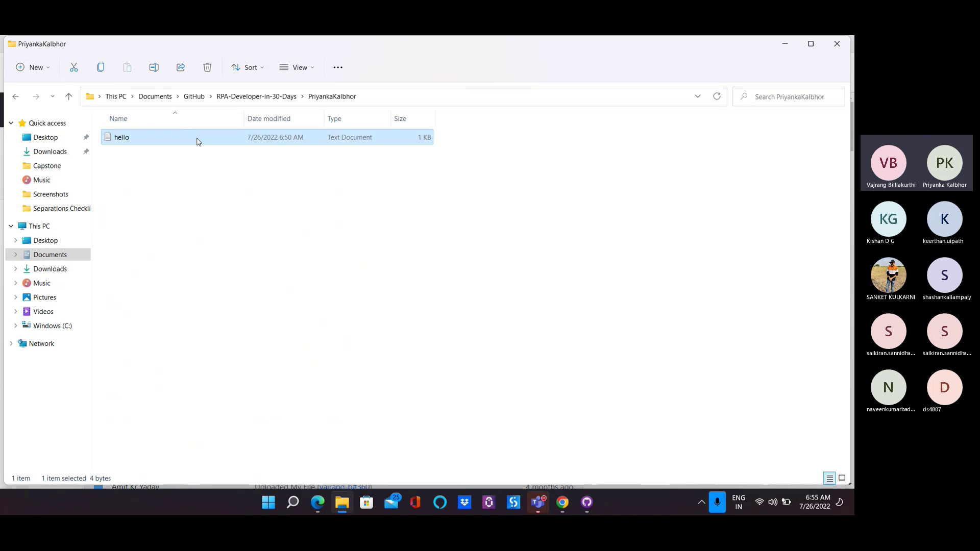
double_click(198, 141)
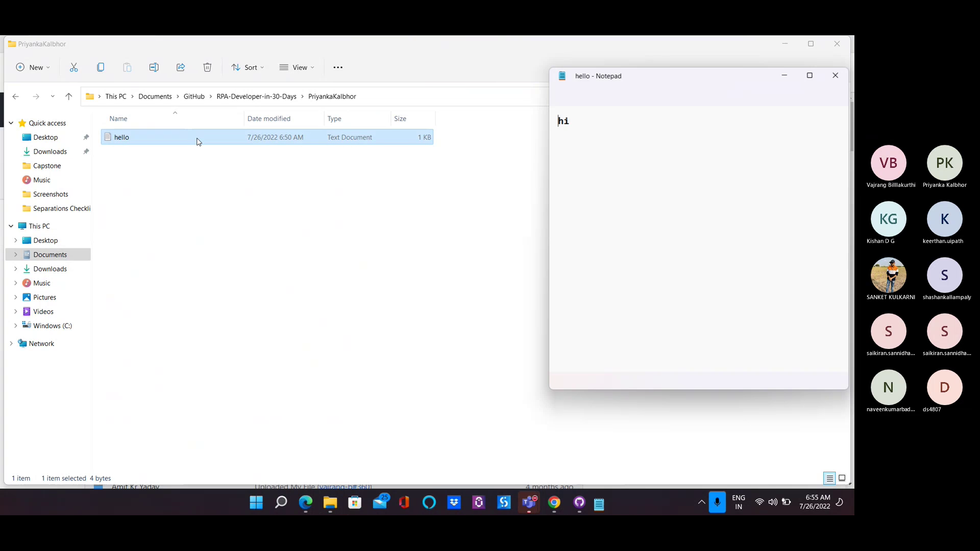
click(841, 75)
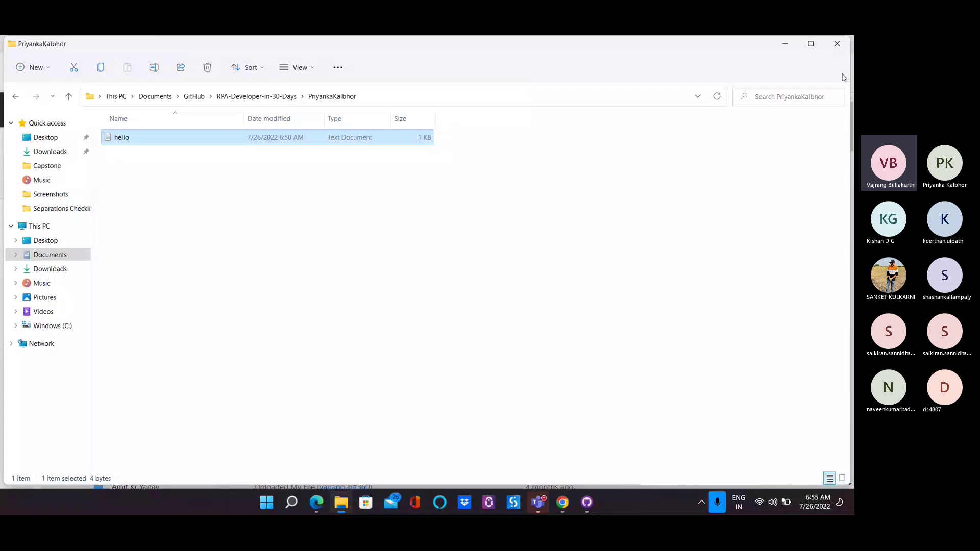
Confirm GitHub Desktop shows 0 changed files, then switch to the fork's page in Edge
mouse_move(587, 505)
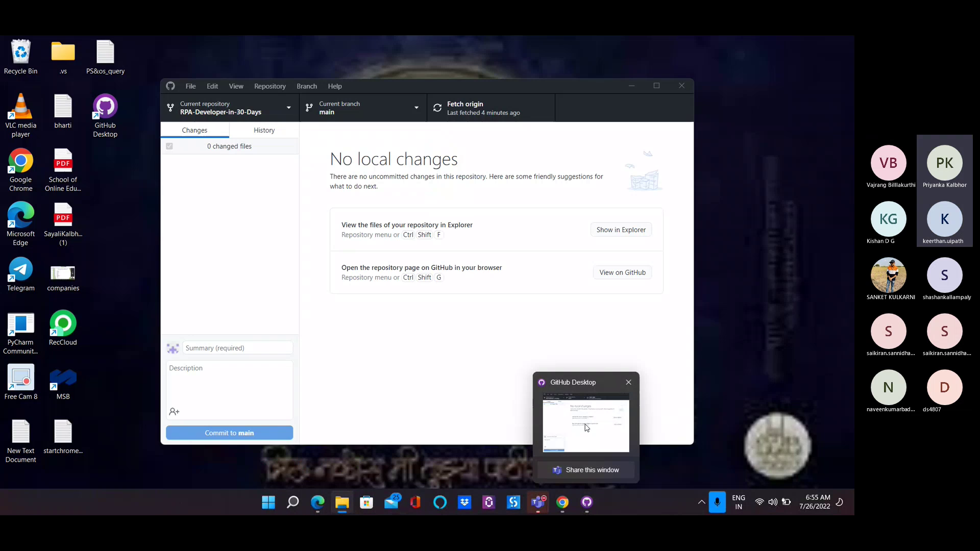
click(587, 428)
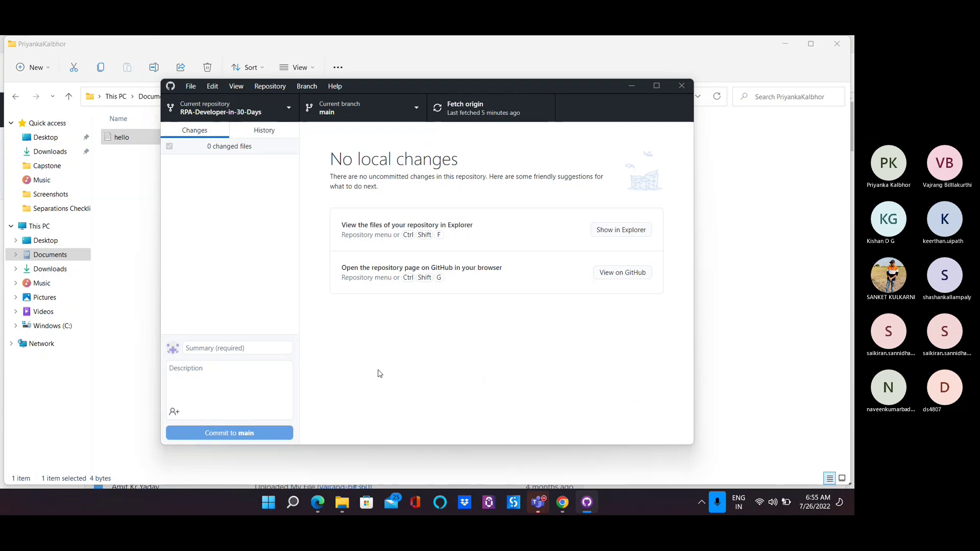
key(alt+Tab)
key(Tab)
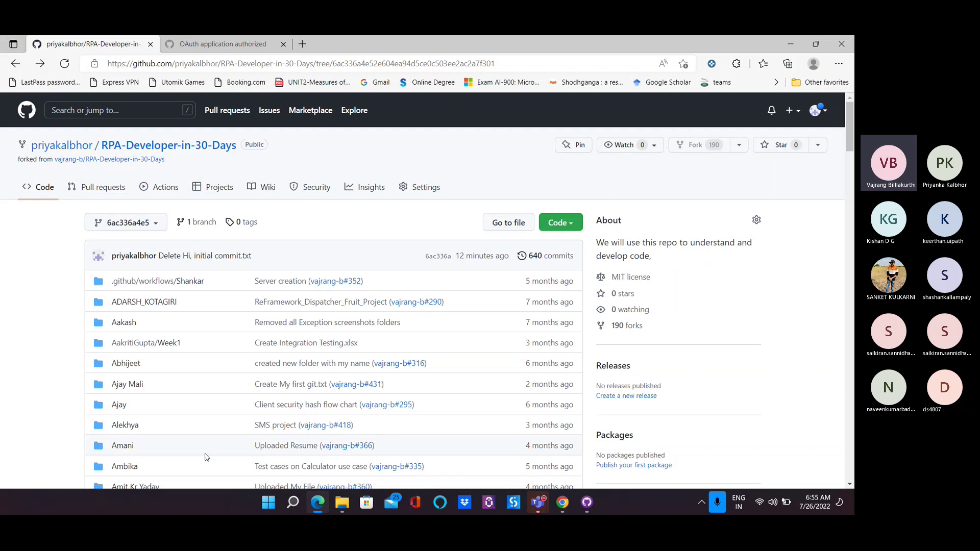
Review the fork owner's four commits, then return to the fork's file listing
scroll(24, 449, down, 2)
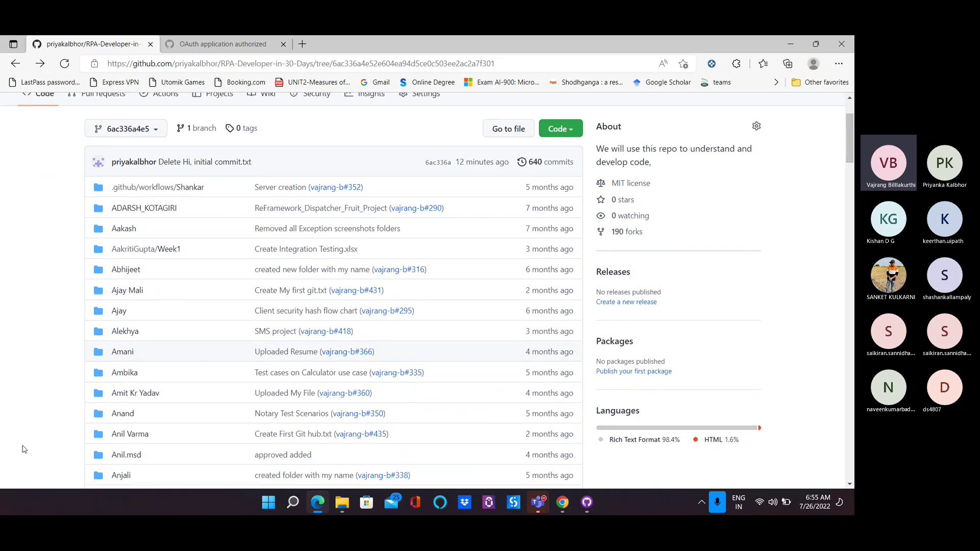
scroll(24, 449, up, 2)
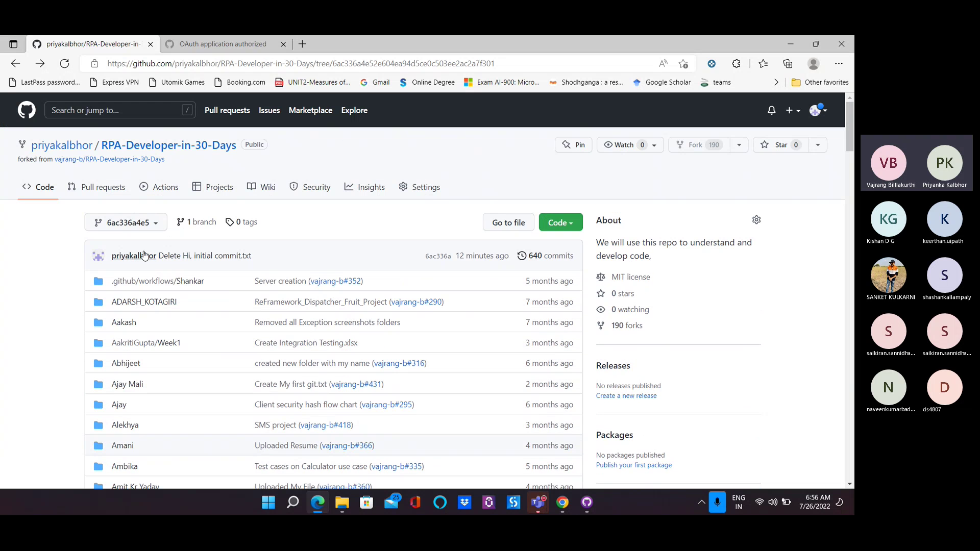
click(135, 255)
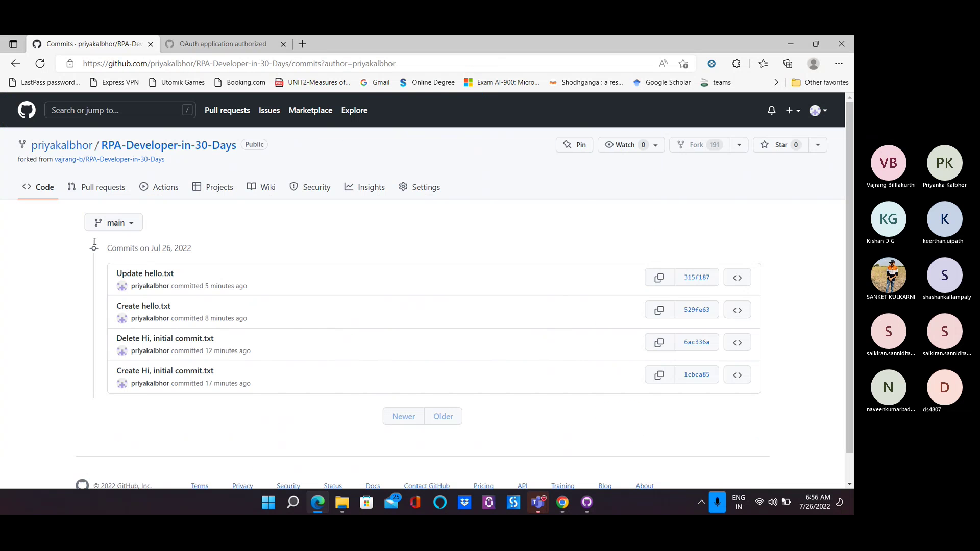
click(17, 64)
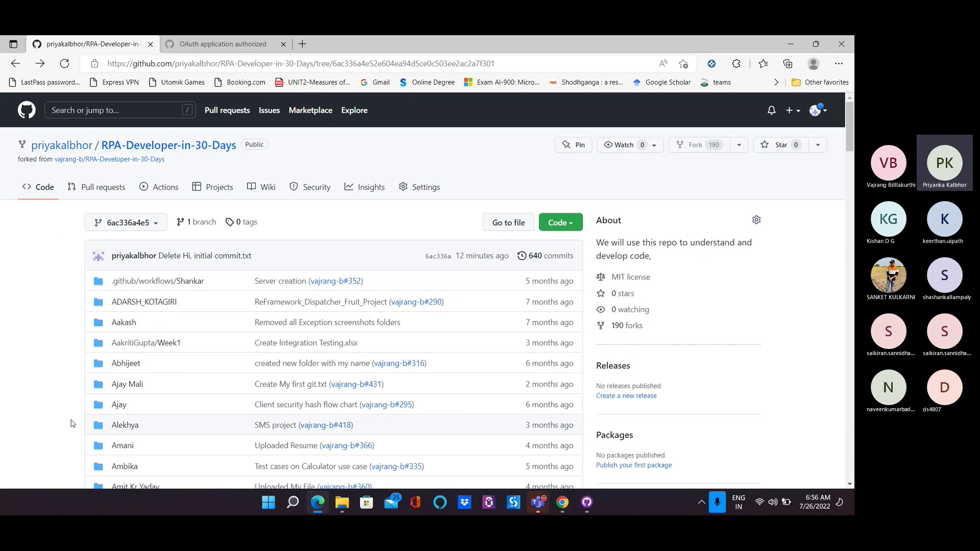
Search the fork's code page for the participant's folder name, finding no match
scroll(71, 423, down, 2)
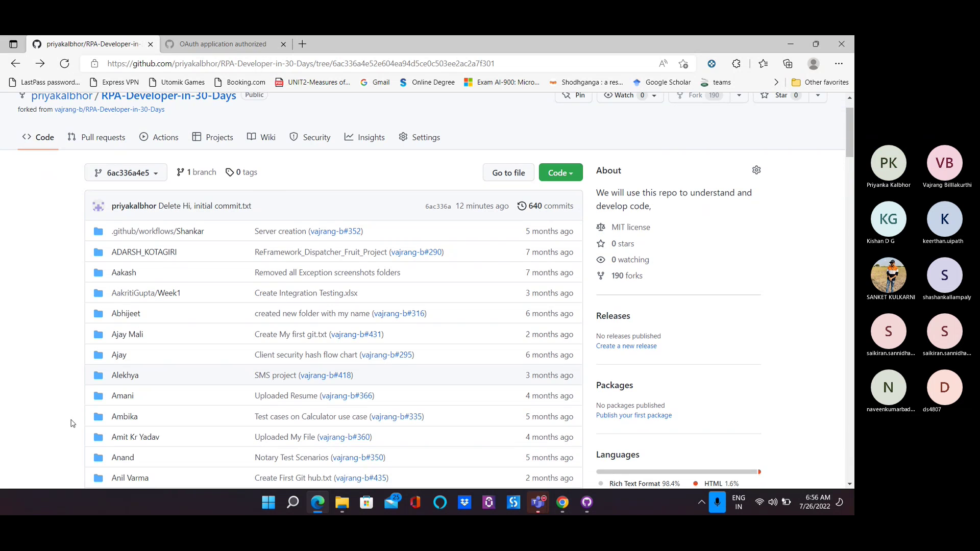
scroll(72, 423, up, 2)
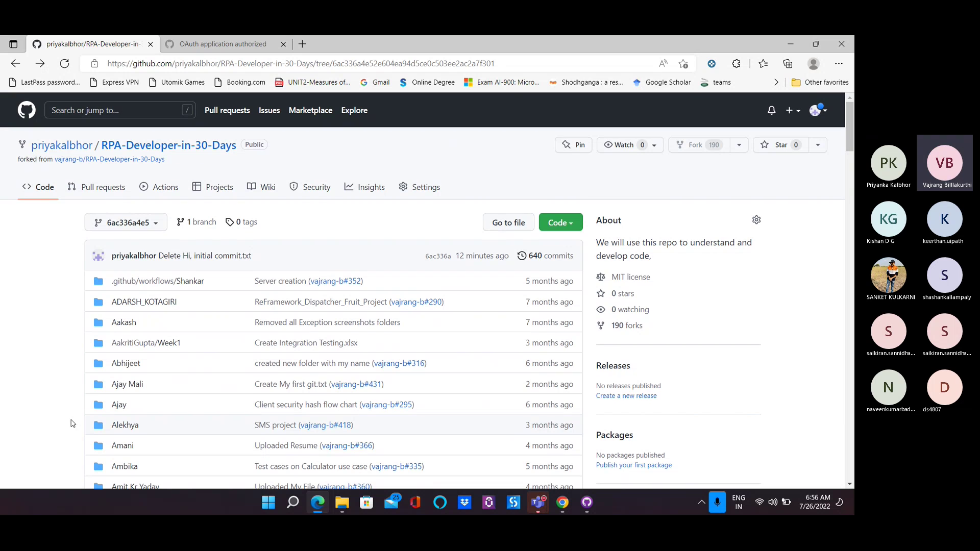
key(ctrl+f)
key(shift+Return)
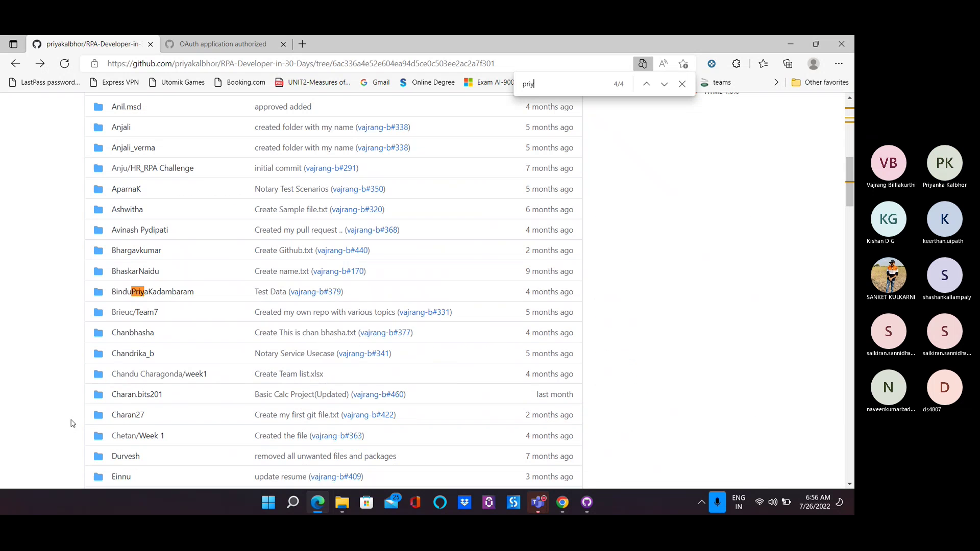
text(an)
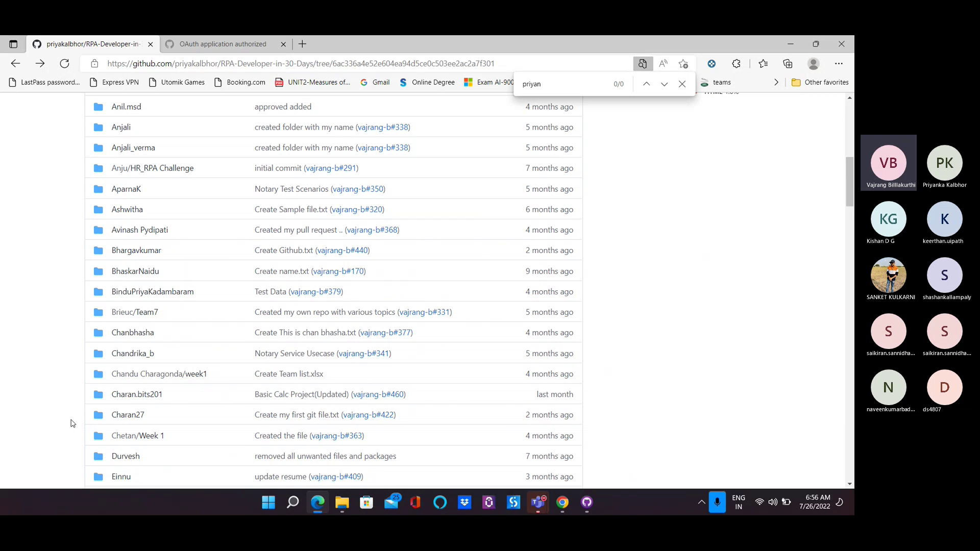
key(BackSpace)
key(BackSpace)
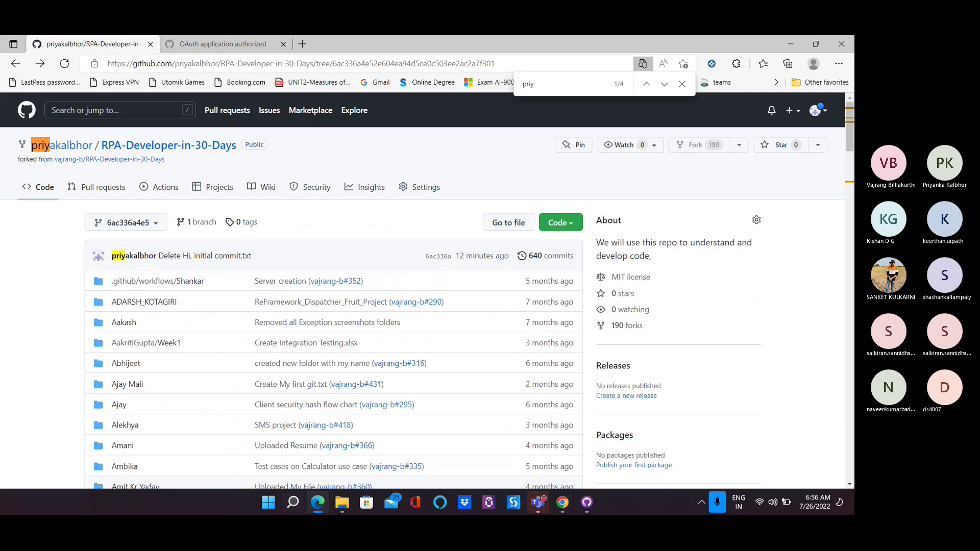
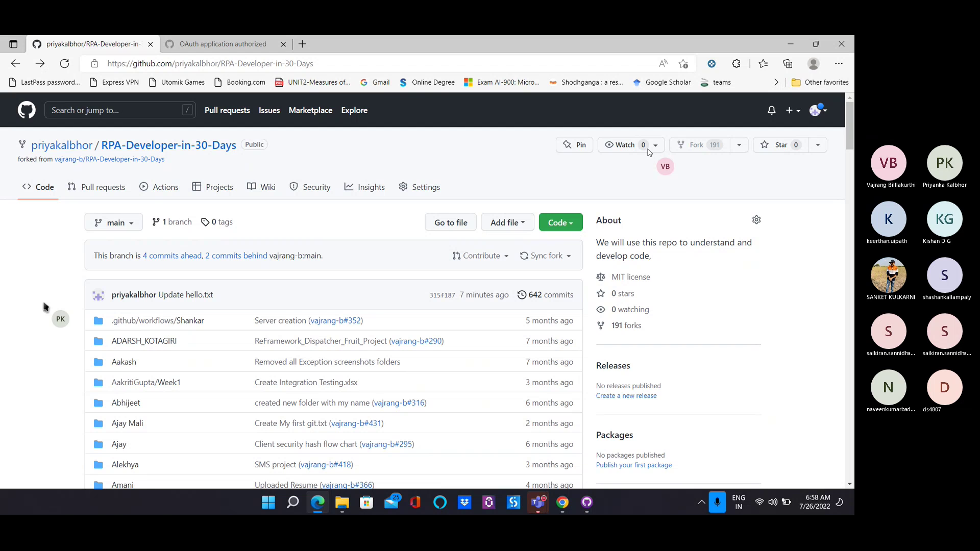
Zoom the fork's page in and search it for 'pri'
key(ctrl+plus)
key(ctrl+plus)
key(ctrl+plus)
key(ctrl+plus)
key(ctrl+plus)
key(ctrl+f)
text(pri)
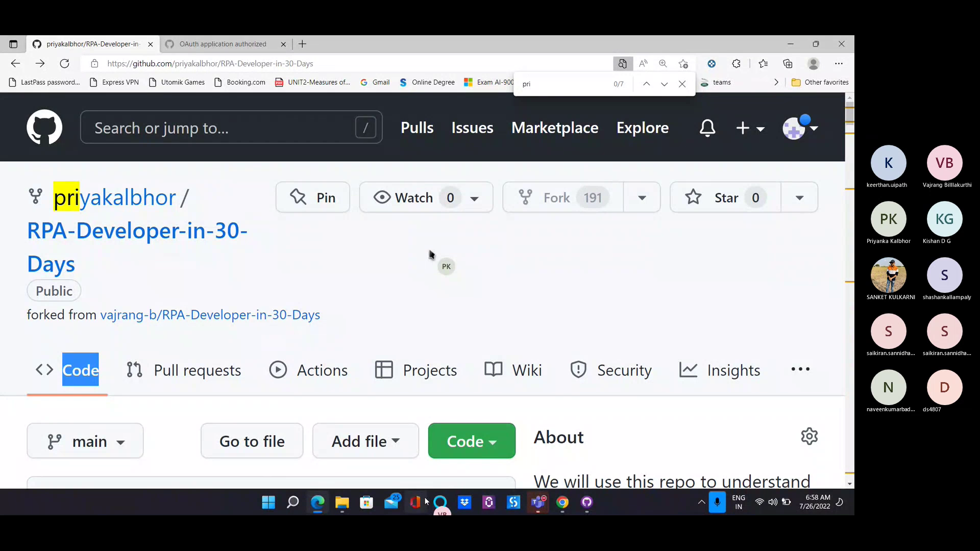
Reset the zoom one step and open the fork's Pull requests list, showing 0 open and 0 closed
click(451, 304)
key(ctrl+minus)
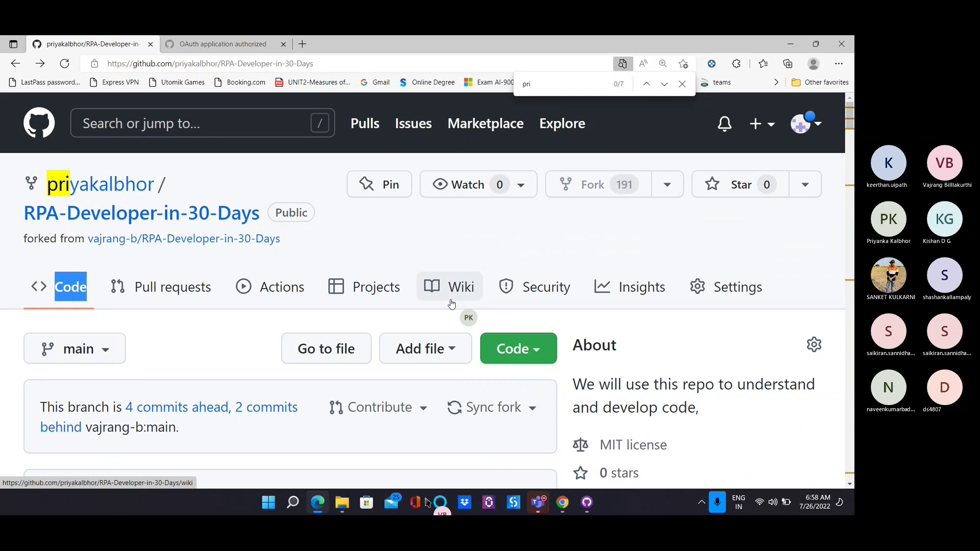
click(428, 233)
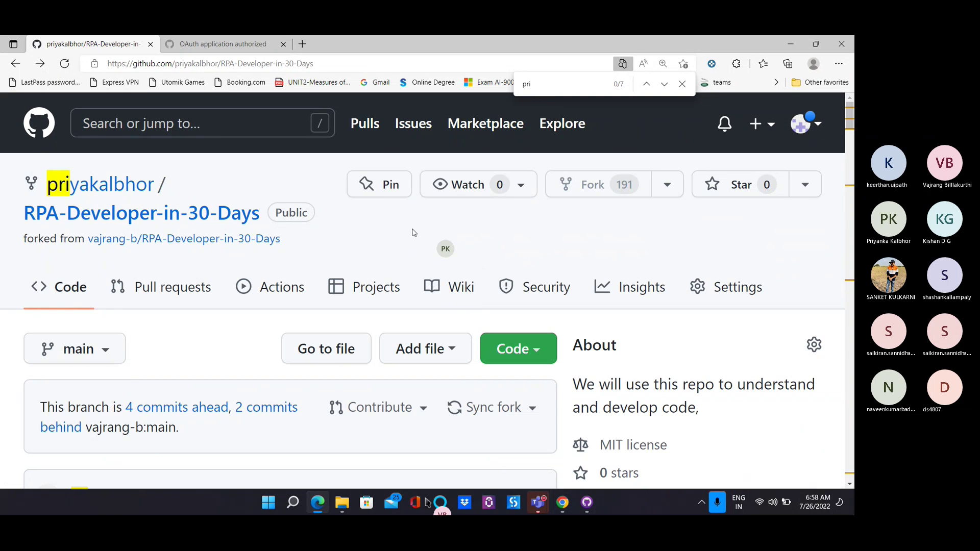
click(159, 289)
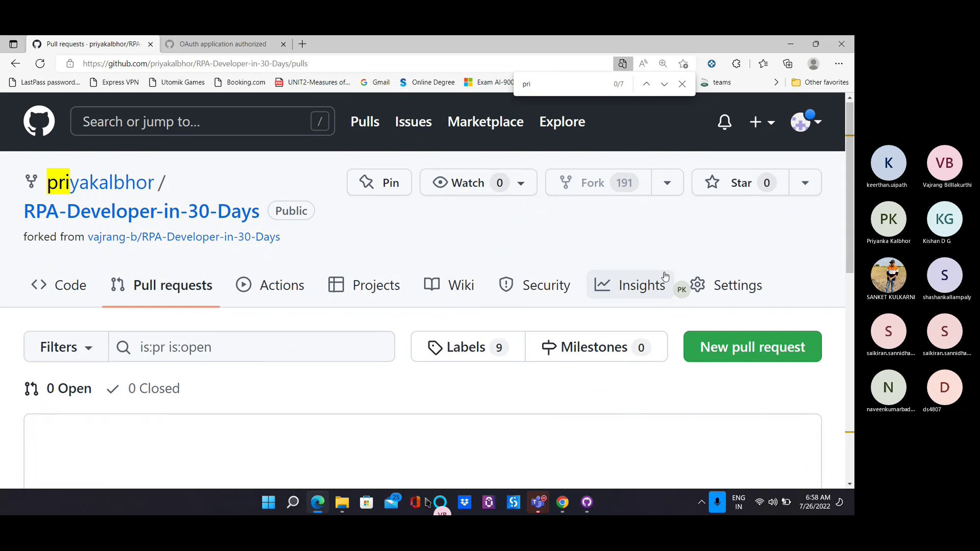
Star the fork and review its main-vs-upstream comparison: 4 commits, 1 file changed, able to merge
click(710, 184)
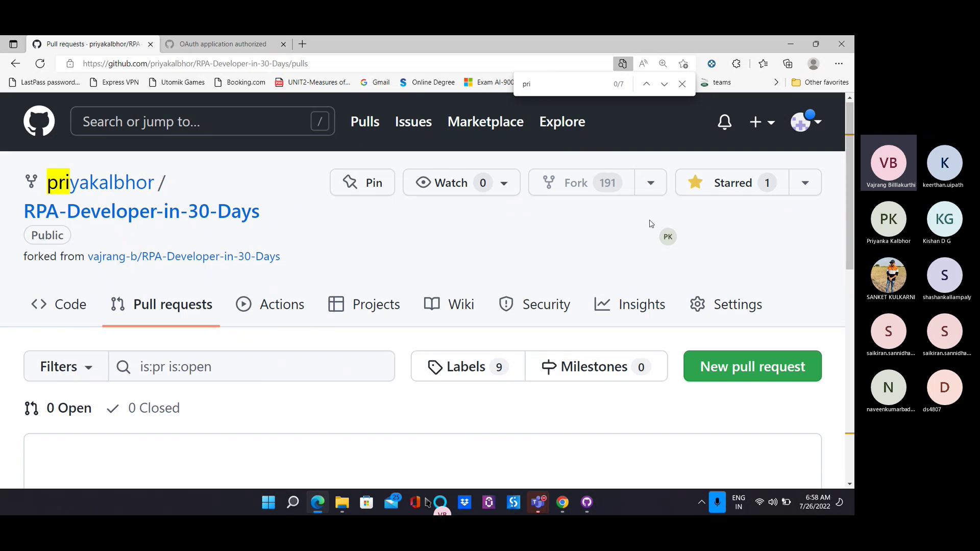
click(778, 376)
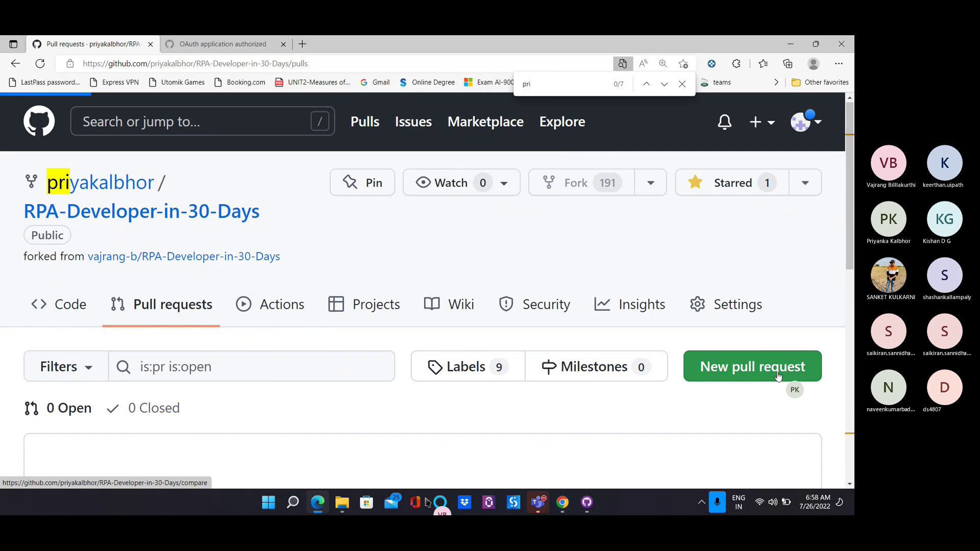
scroll(778, 376, down, 3)
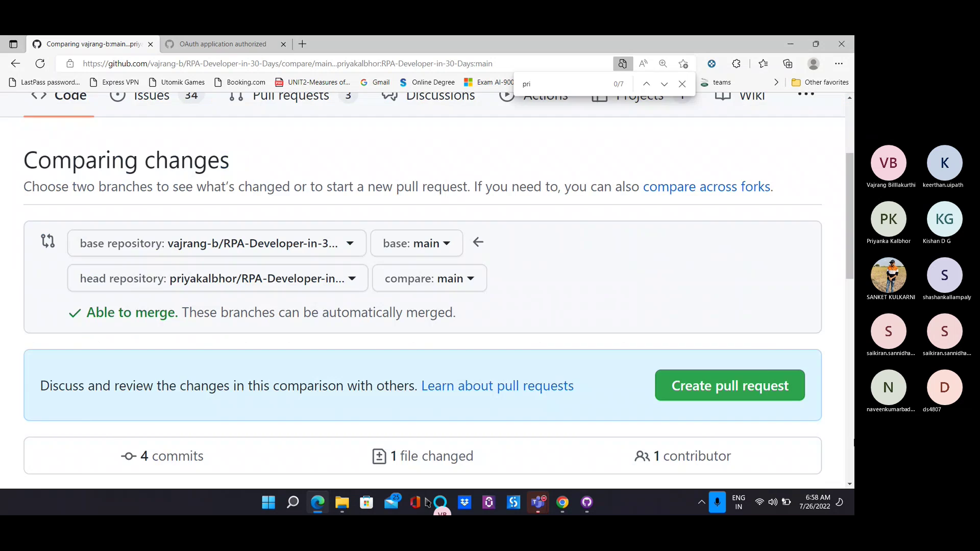
scroll(422, 307, down, 3)
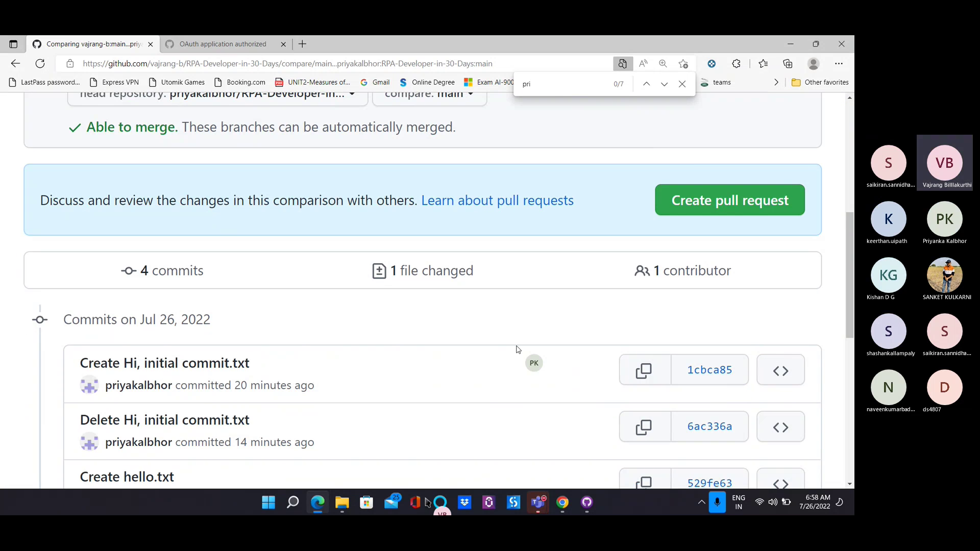
scroll(526, 332, down, 1)
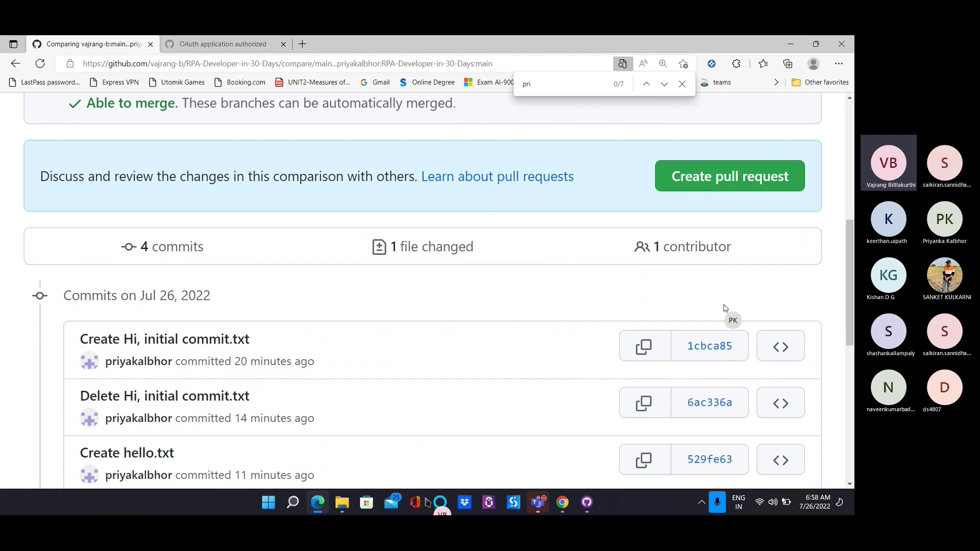
drag(851, 252, 809, 220)
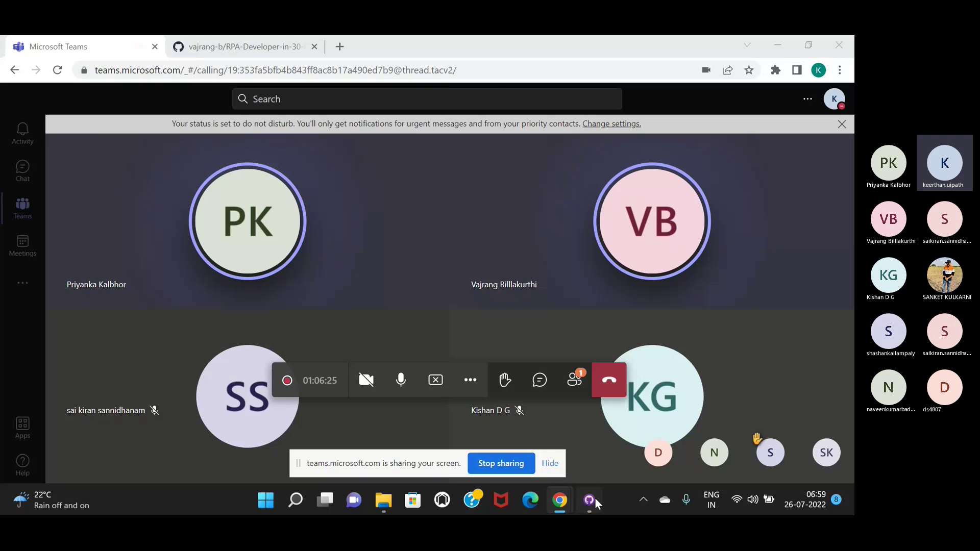
Inspect the reproject1 scm folder's UiPath files, then return to GitHub Desktop's 'created scm project' change
key(alt+Tab)
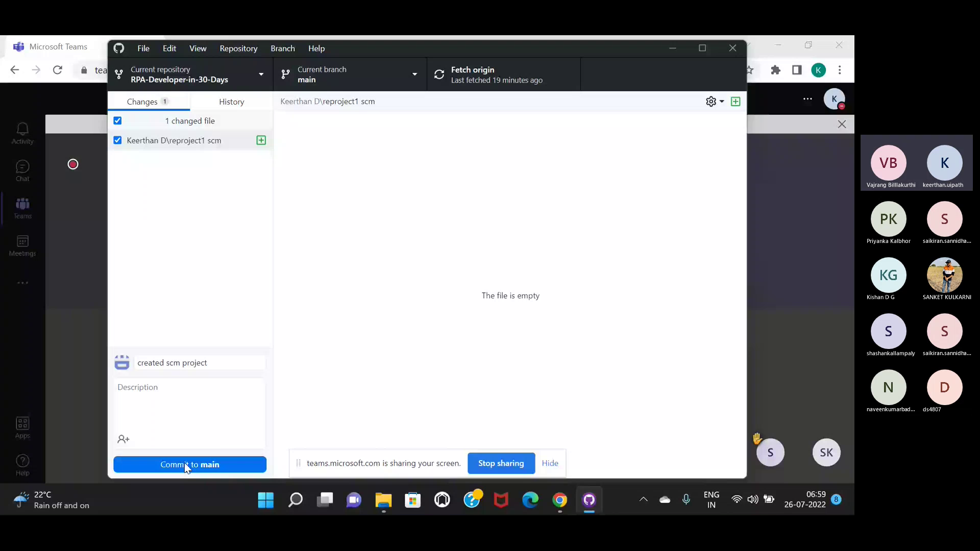
click(383, 503)
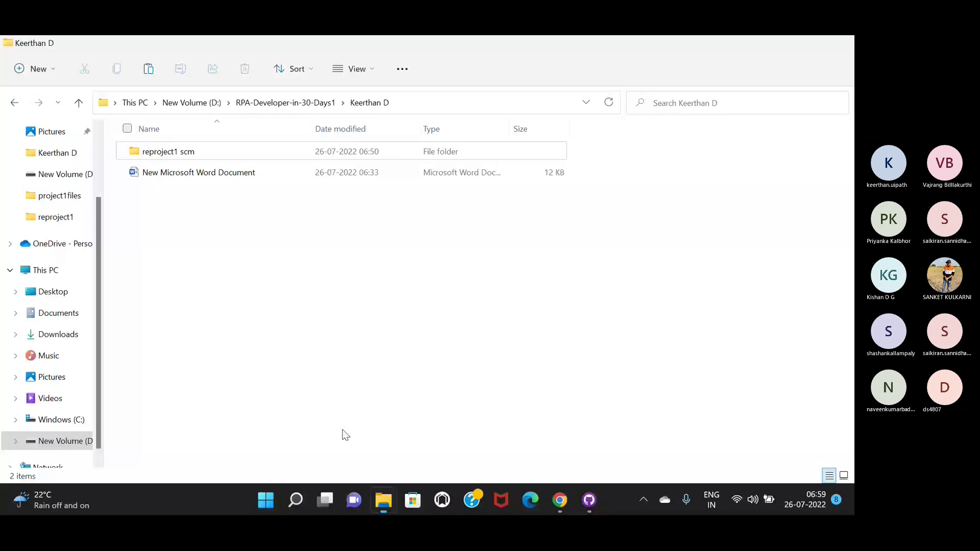
key(Return)
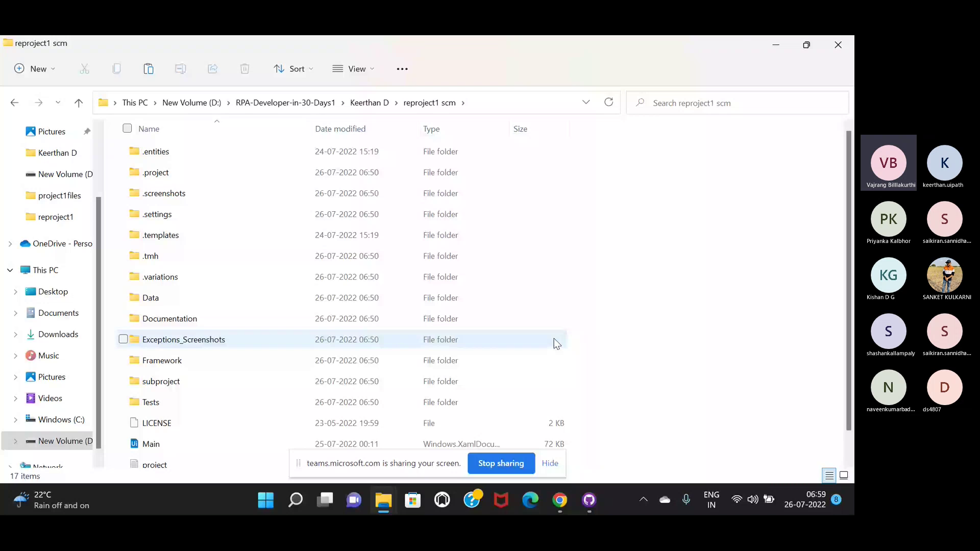
key(alt+Tab)
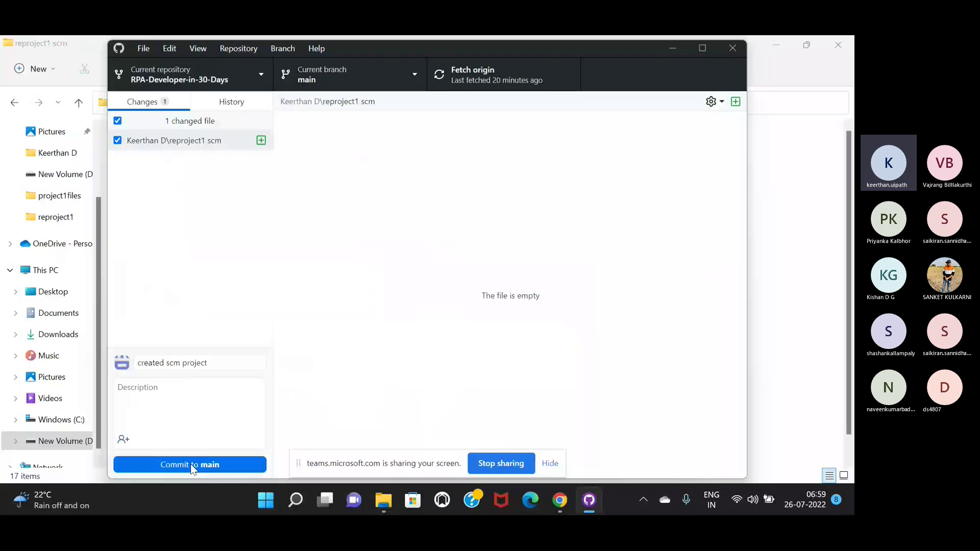
click(191, 464)
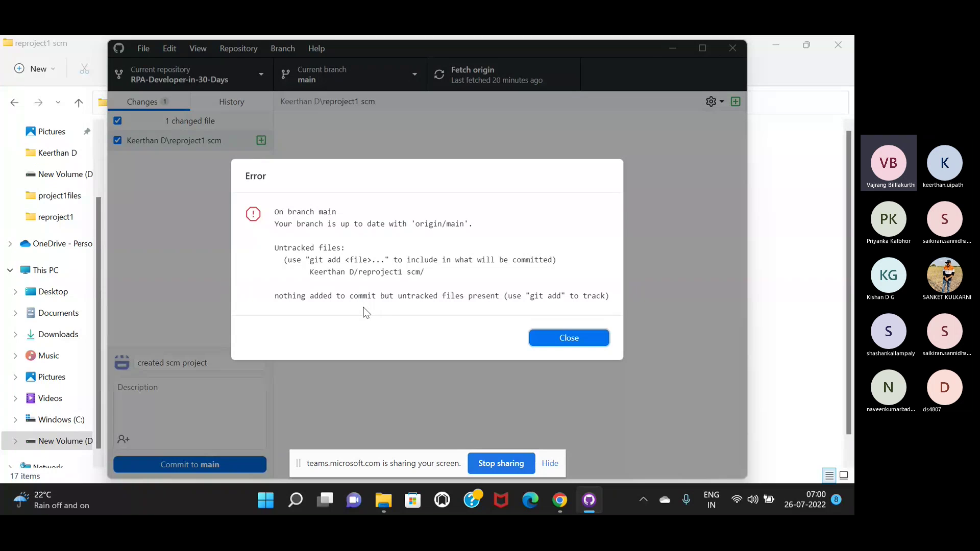
click(565, 341)
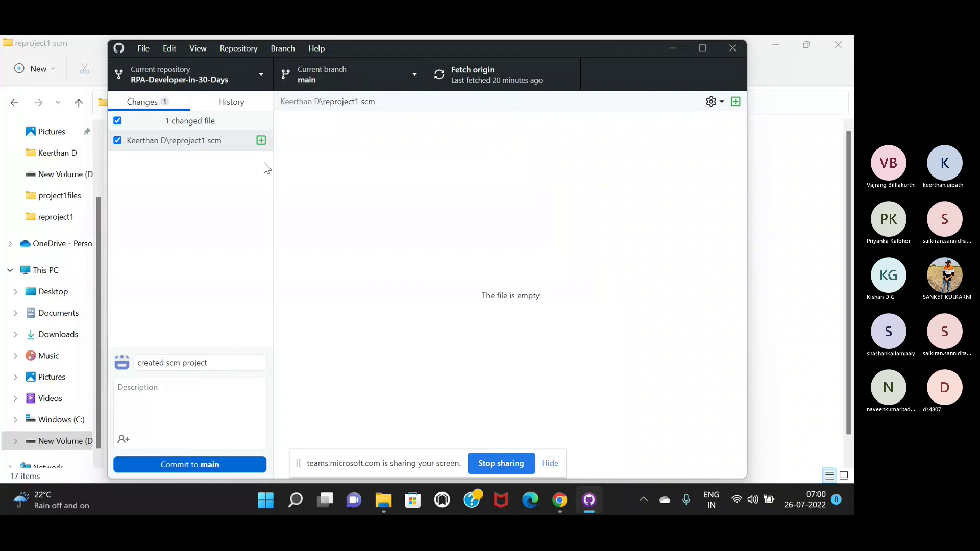
Open the RPA-Developer-in-30-Days1 local folder in File Explorer via Repository > Show in Explorer
click(262, 147)
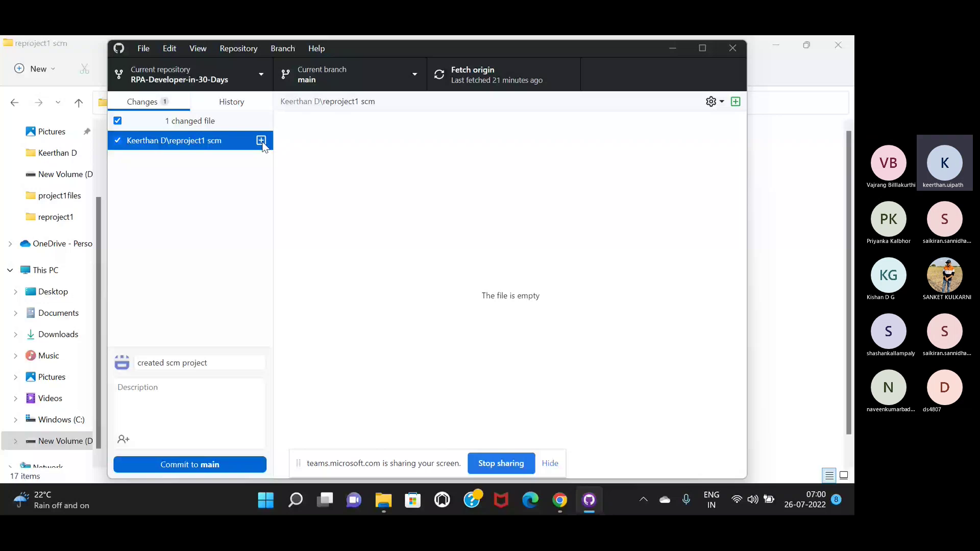
click(237, 165)
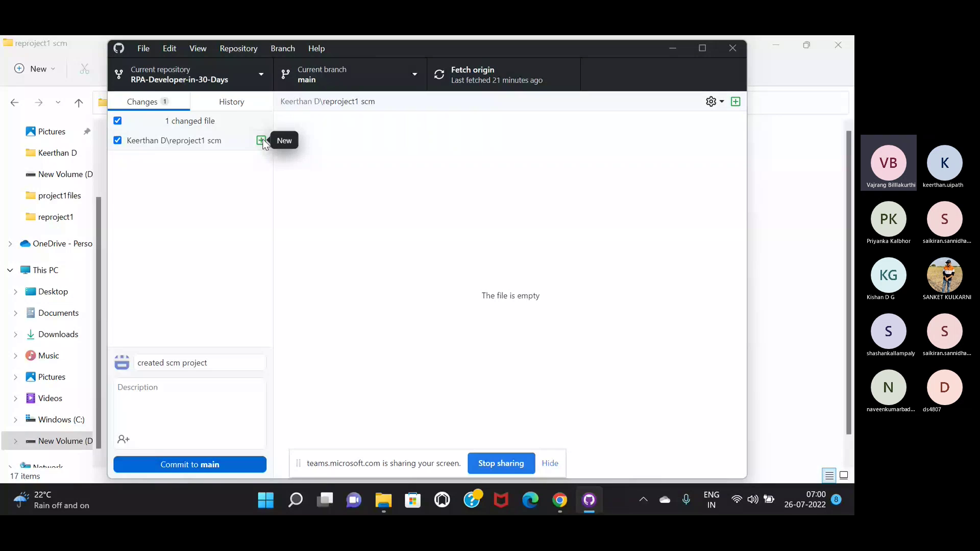
click(254, 79)
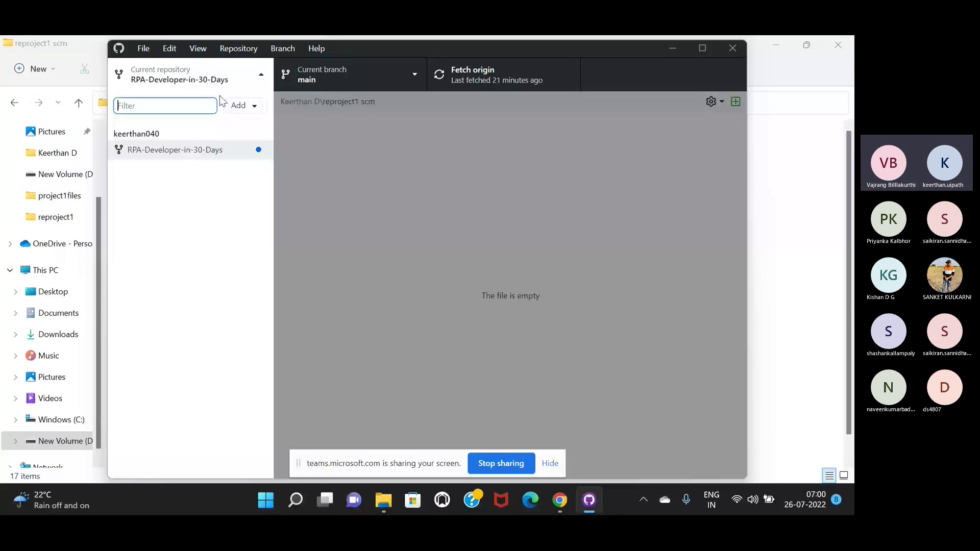
click(243, 53)
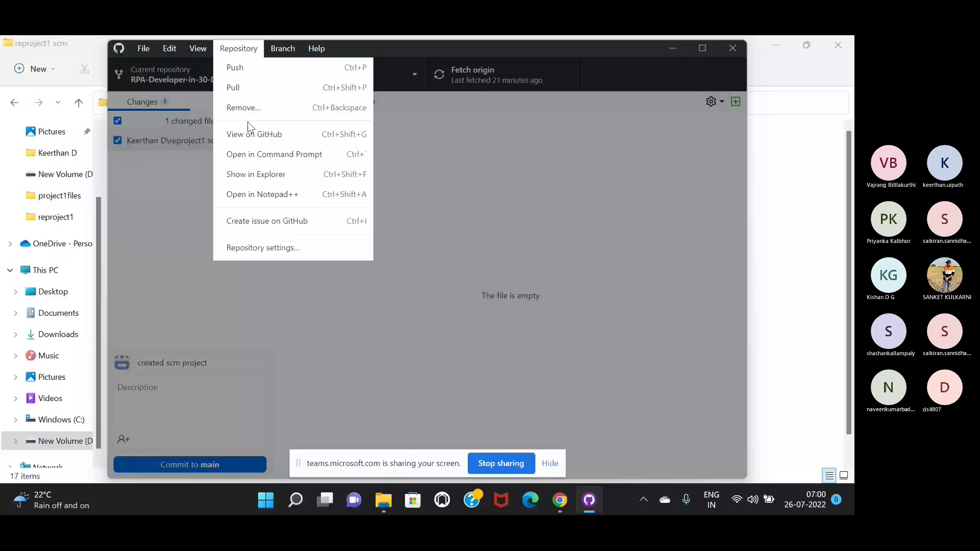
click(255, 174)
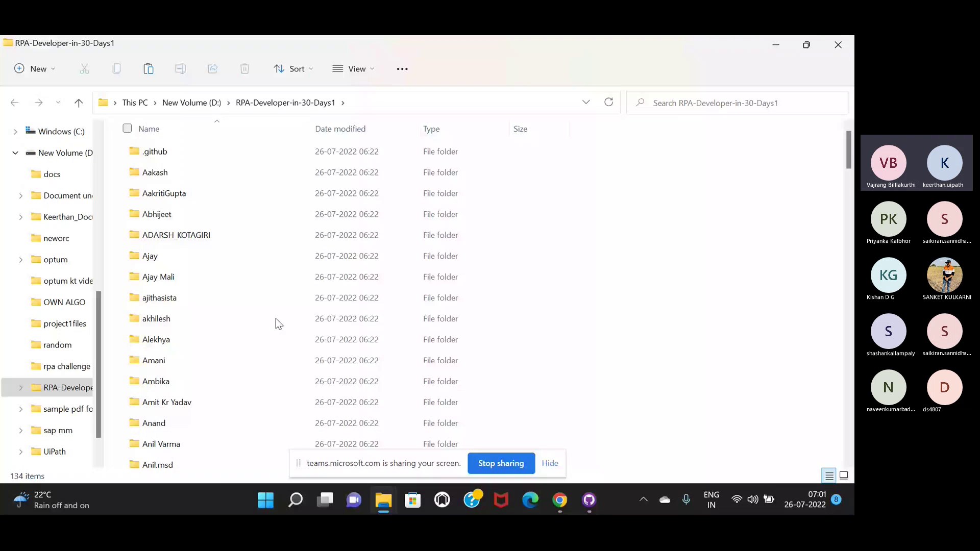
Navigate into the participant's folder and its reproject1 scm project, selecting the Main workflow
scroll(279, 324, down, 13)
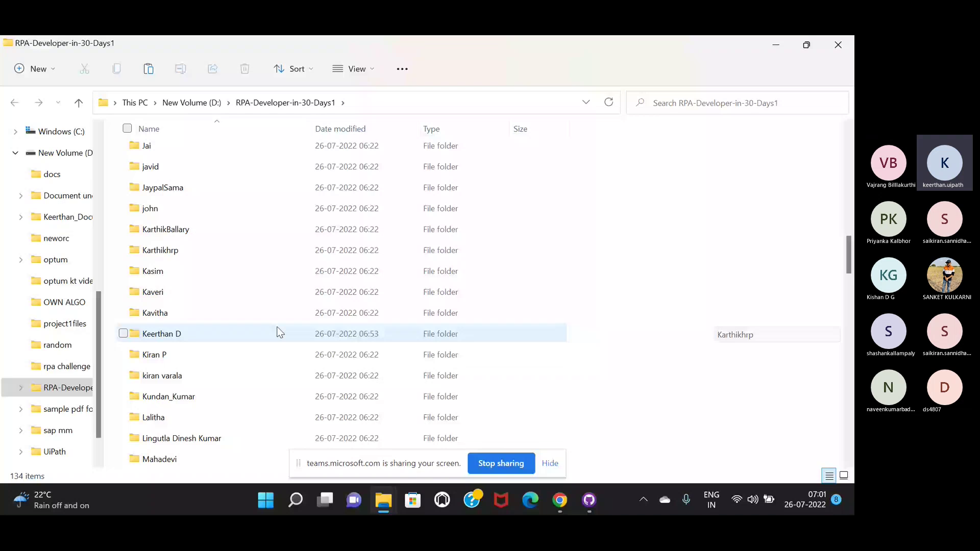
double_click(280, 333)
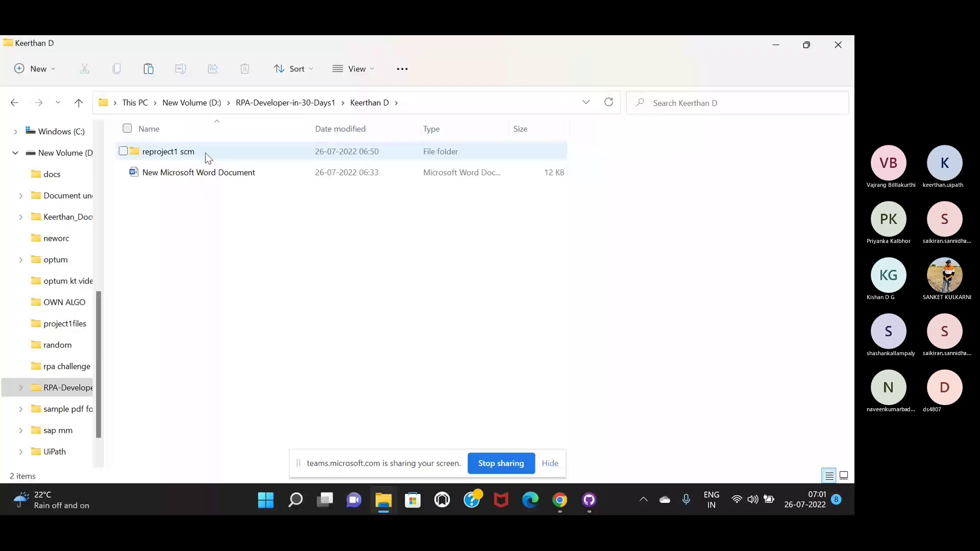
double_click(205, 152)
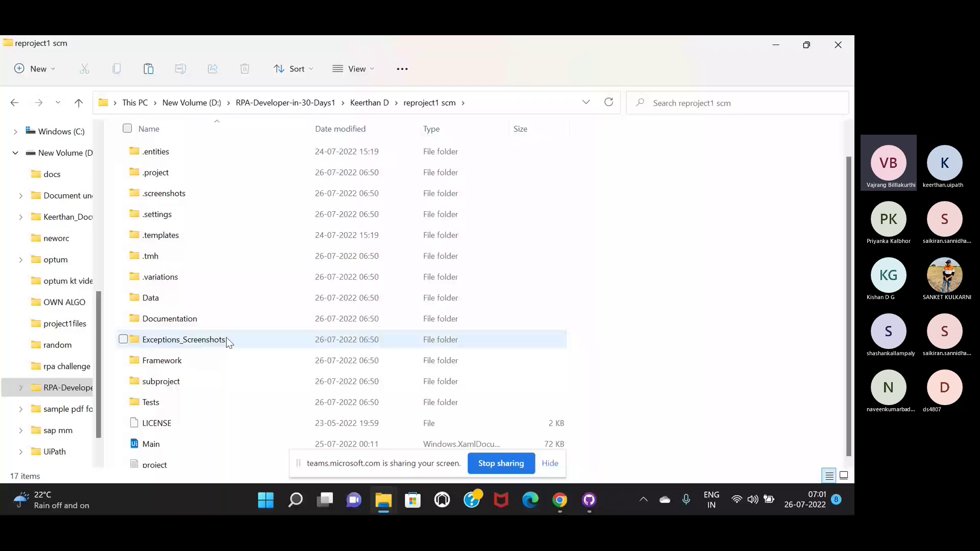
scroll(226, 337, down, 1)
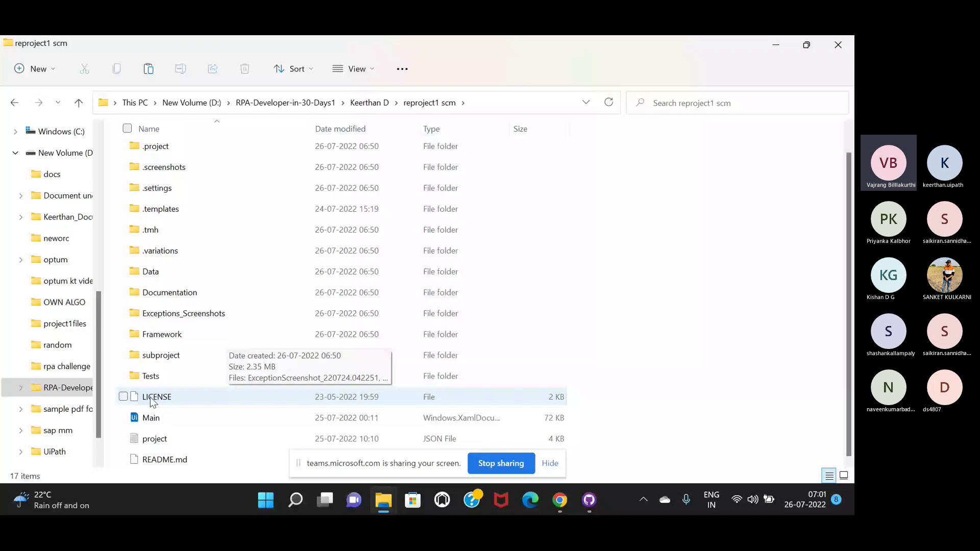
click(151, 417)
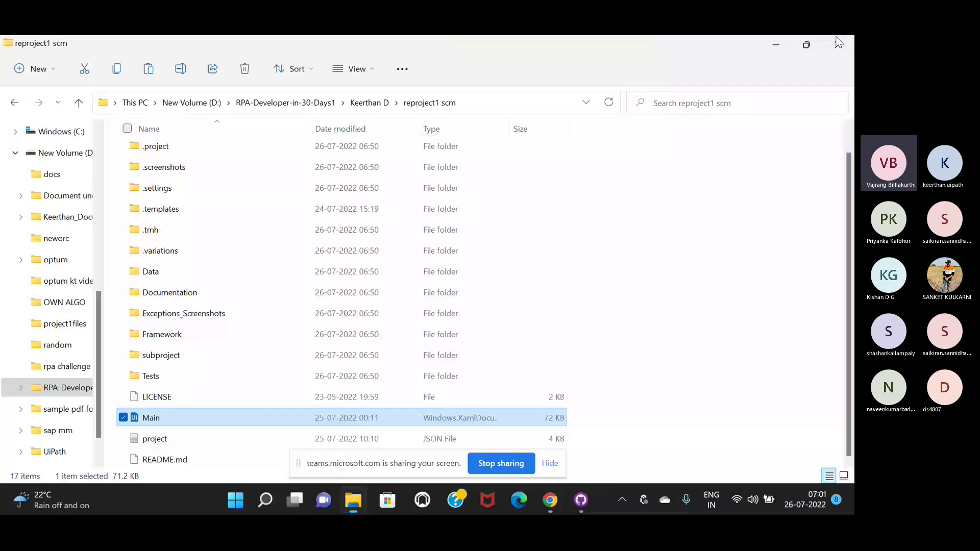
Change the name in project.json from 'reproject1' to 'reproject2' in Notepad, then save and close
key(Down)
key(Return)
click(741, 91)
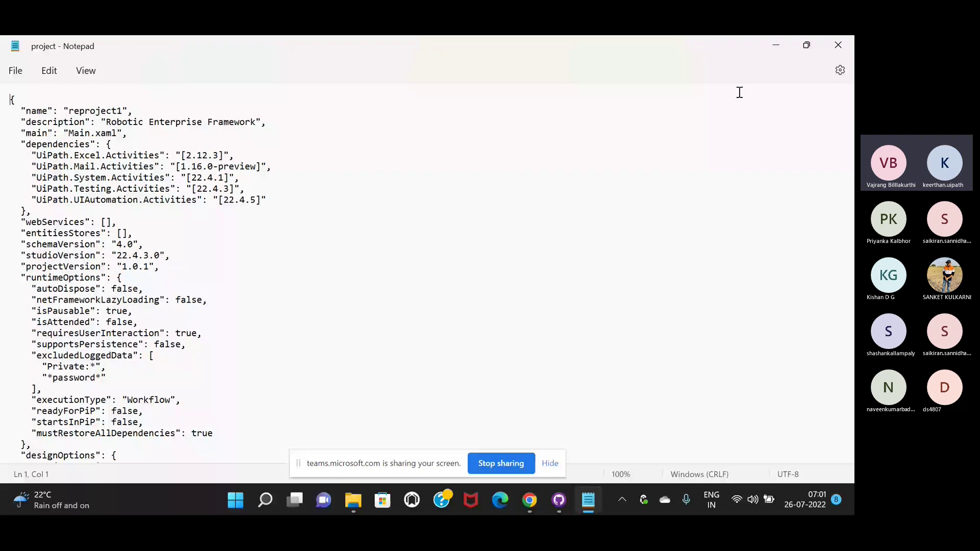
click(122, 111)
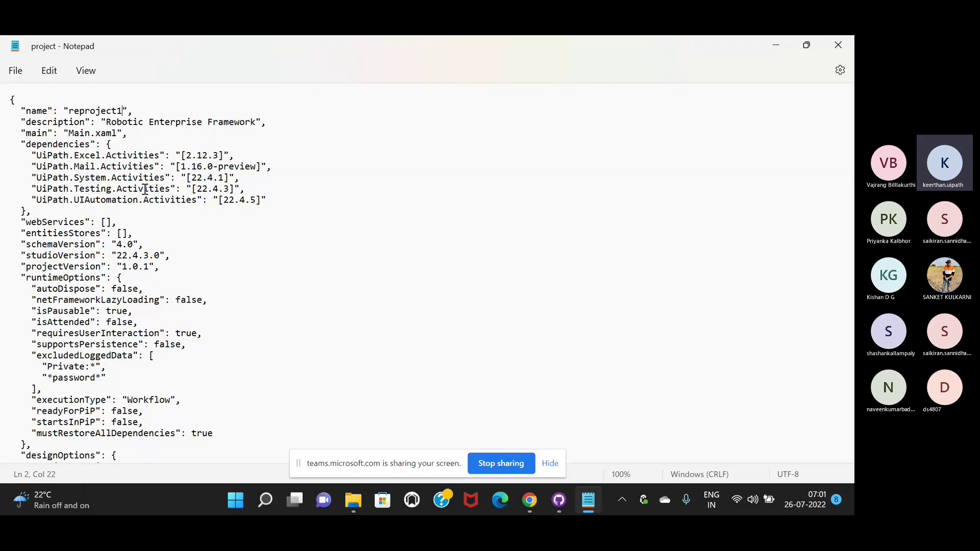
key(BackSpace)
text(2)
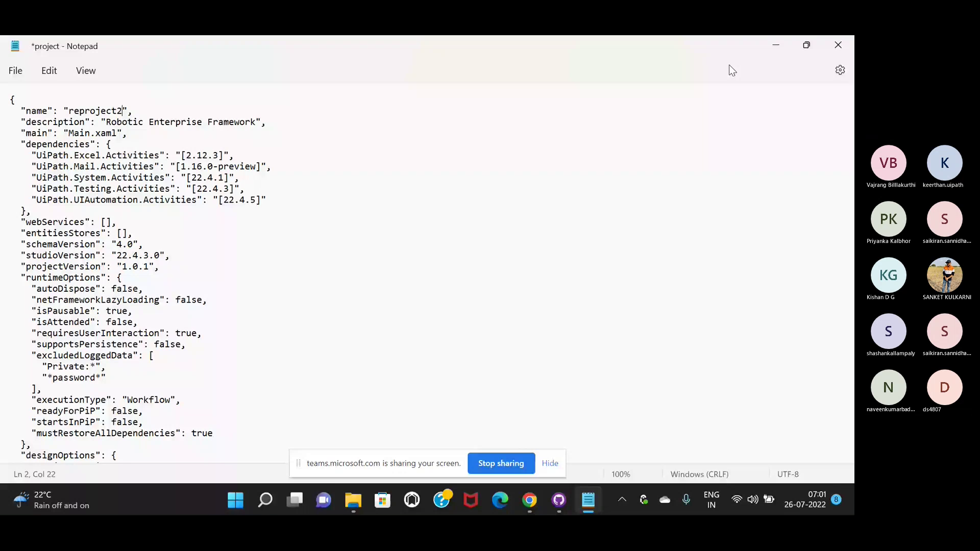
key(ctrl+s)
key(alt+F4)
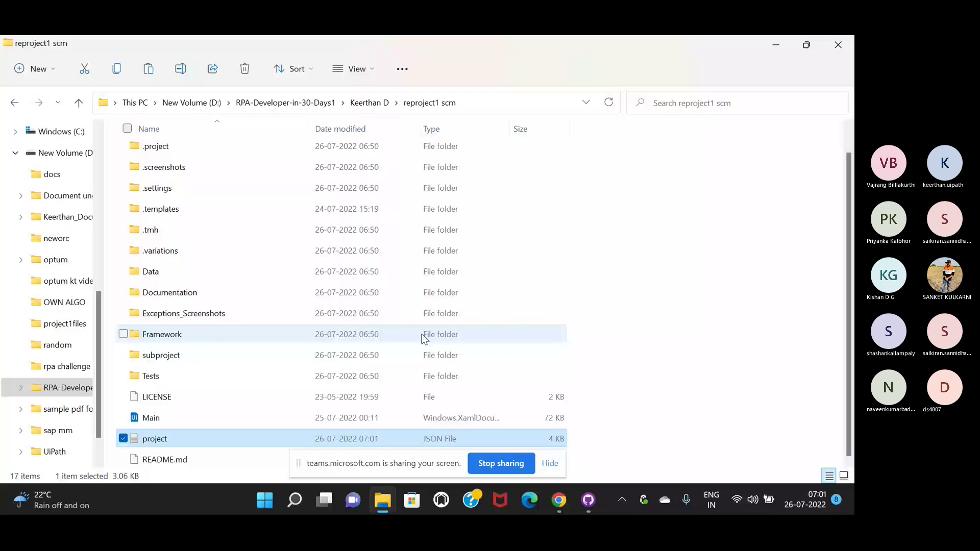
key(alt+Tab)
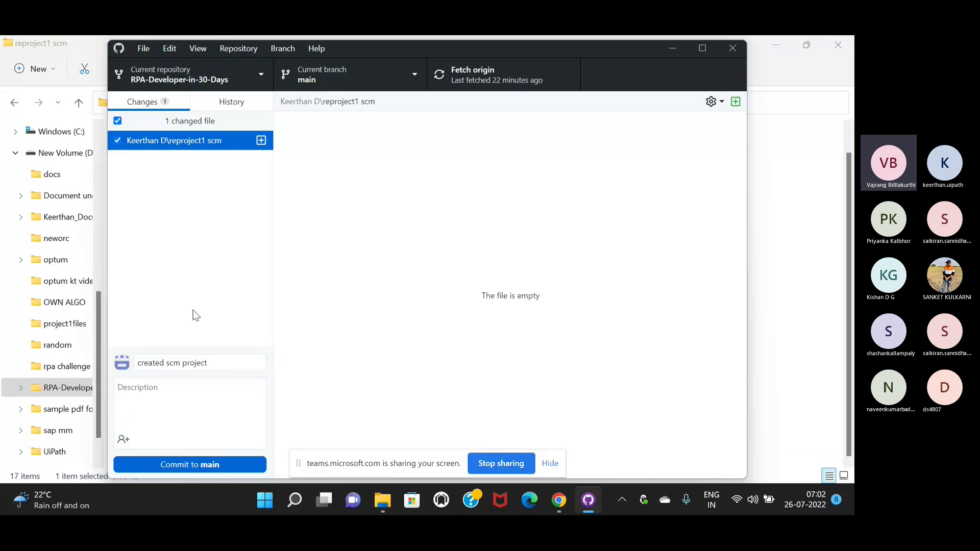
click(211, 468)
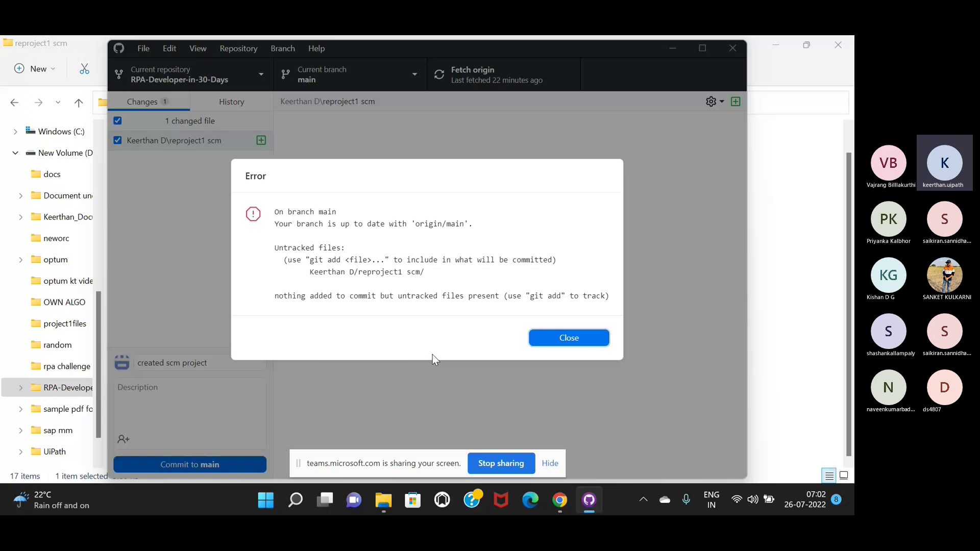
click(585, 344)
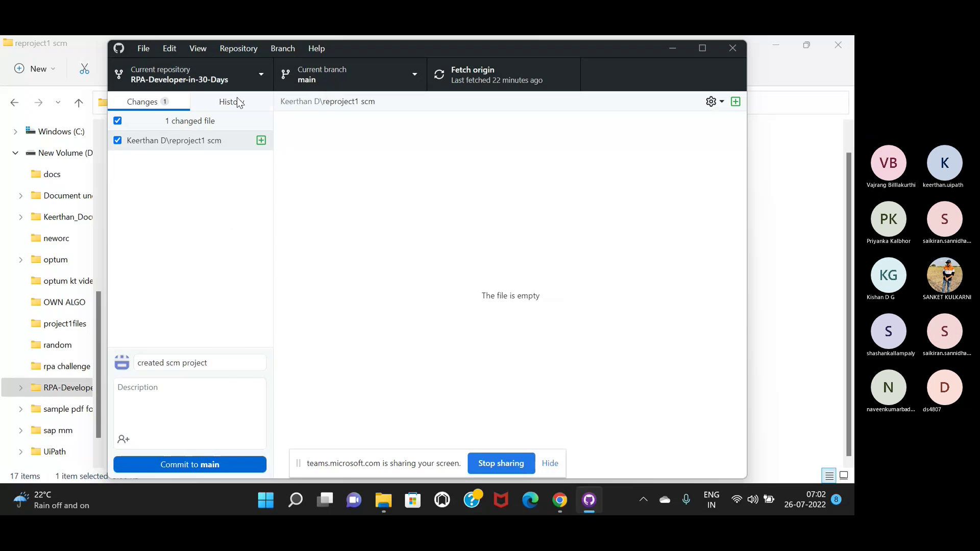
Check GitHub Desktop's commit history, then switch to the upstream repository page showing 638 commits
click(238, 97)
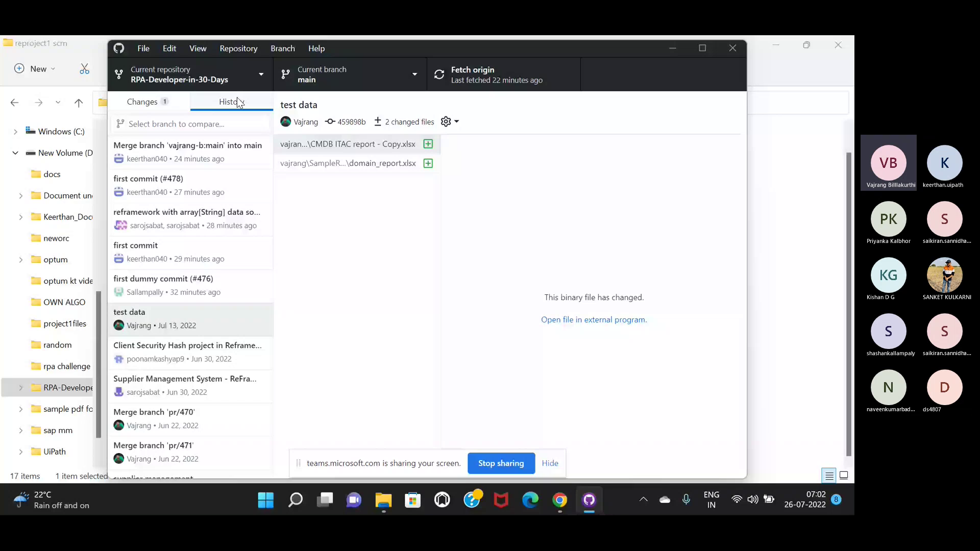
key(ctrl+shift+g)
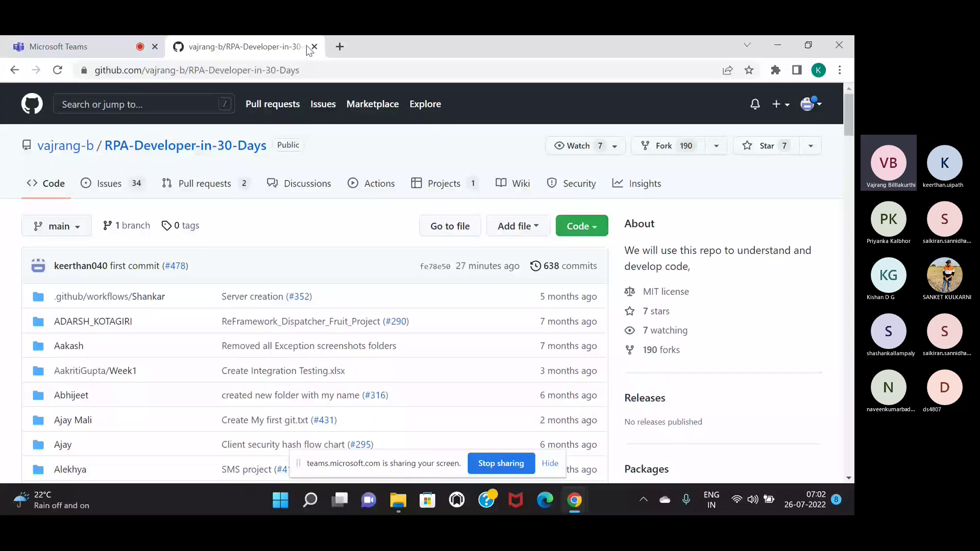